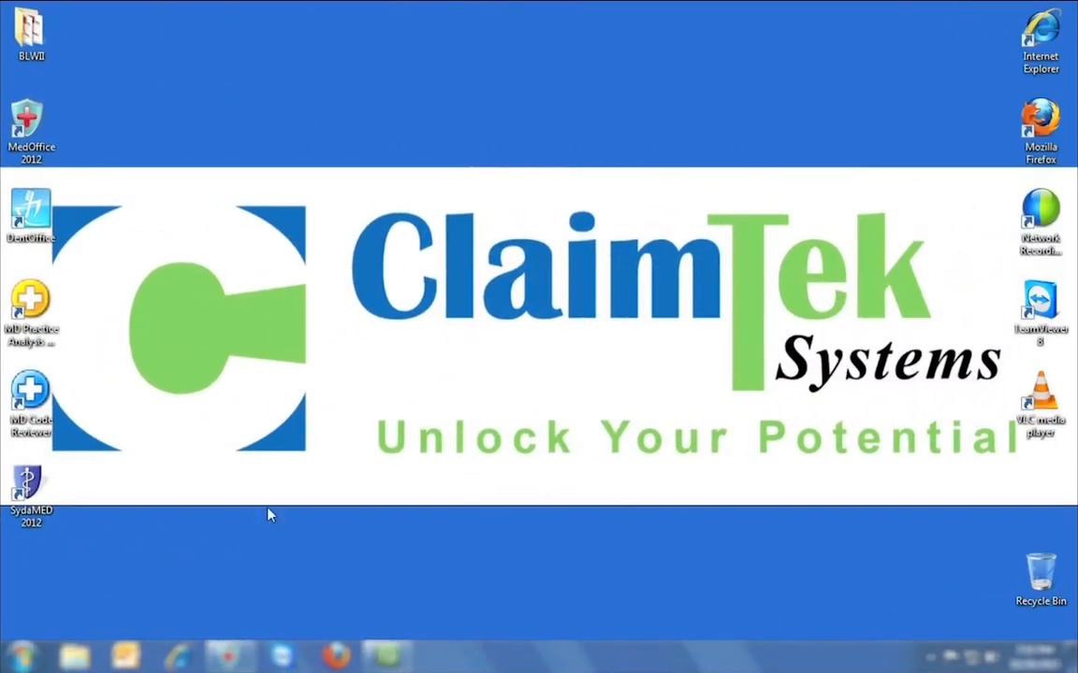
Log in to the SamplePractice practice as the admin user with the account password.
{"action": "left_click", "coordinate": [227, 655]}
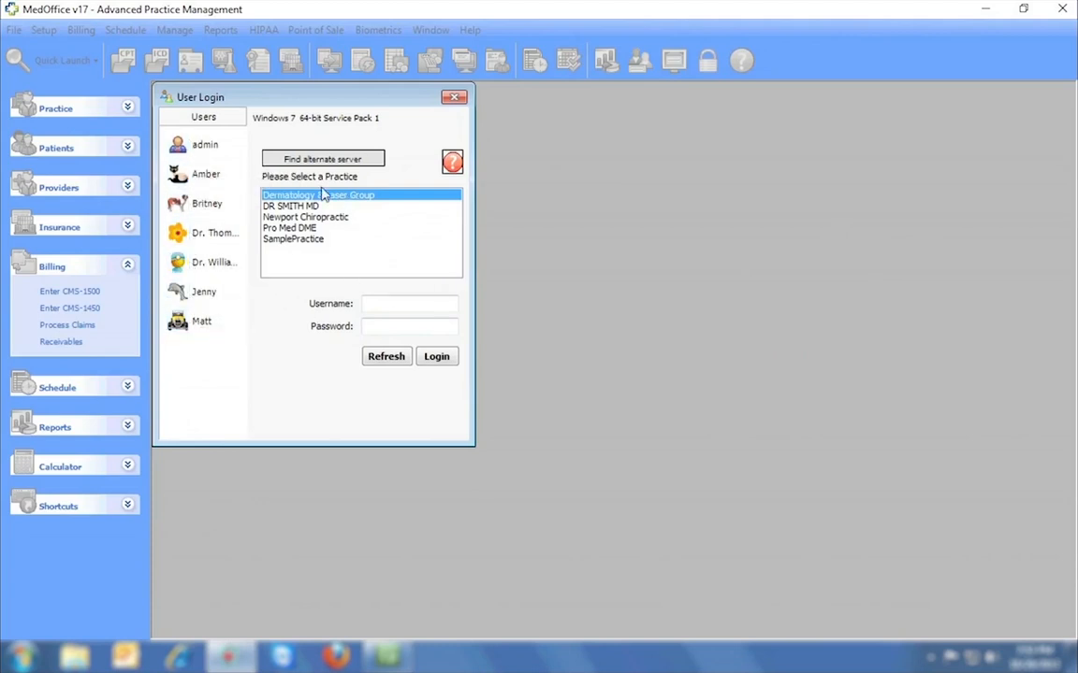
{"action": "left_click", "coordinate": [313, 239]}
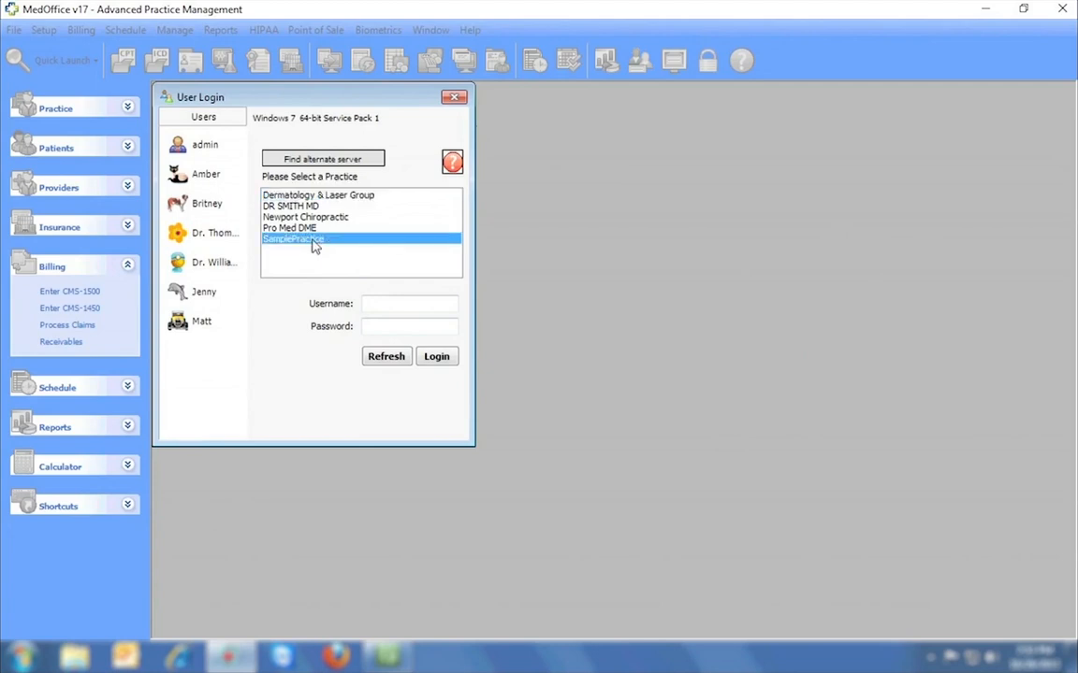
{"action": "left_click", "coordinate": [170, 140]}
{"action": "left_click", "coordinate": [454, 326]}
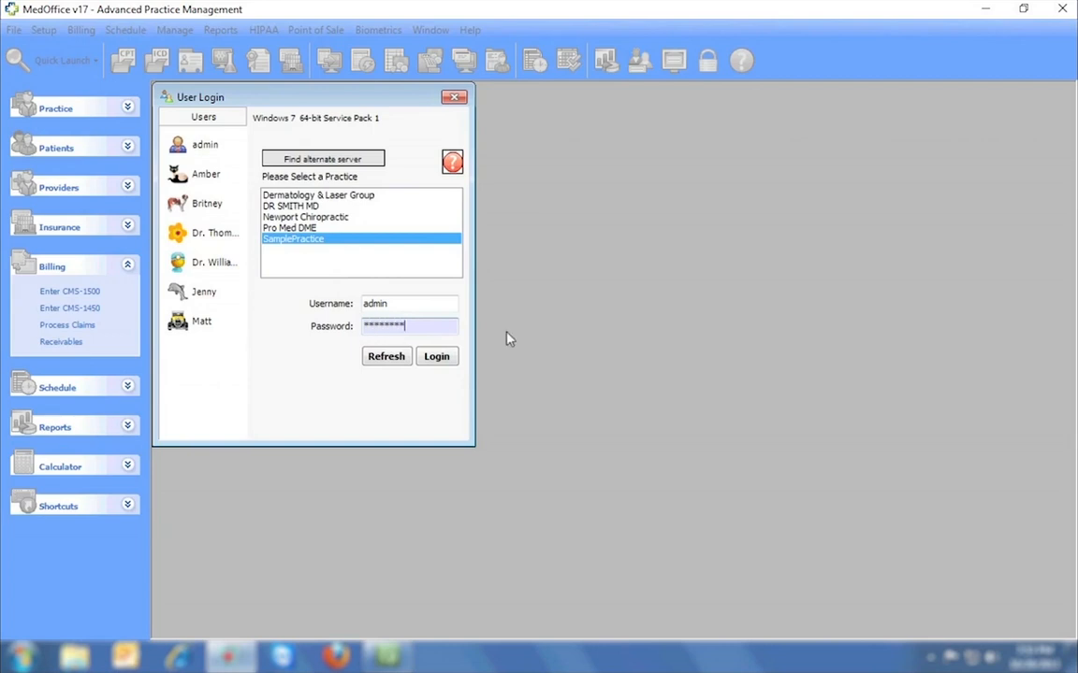
{"action": "left_click", "coordinate": [437, 357]}
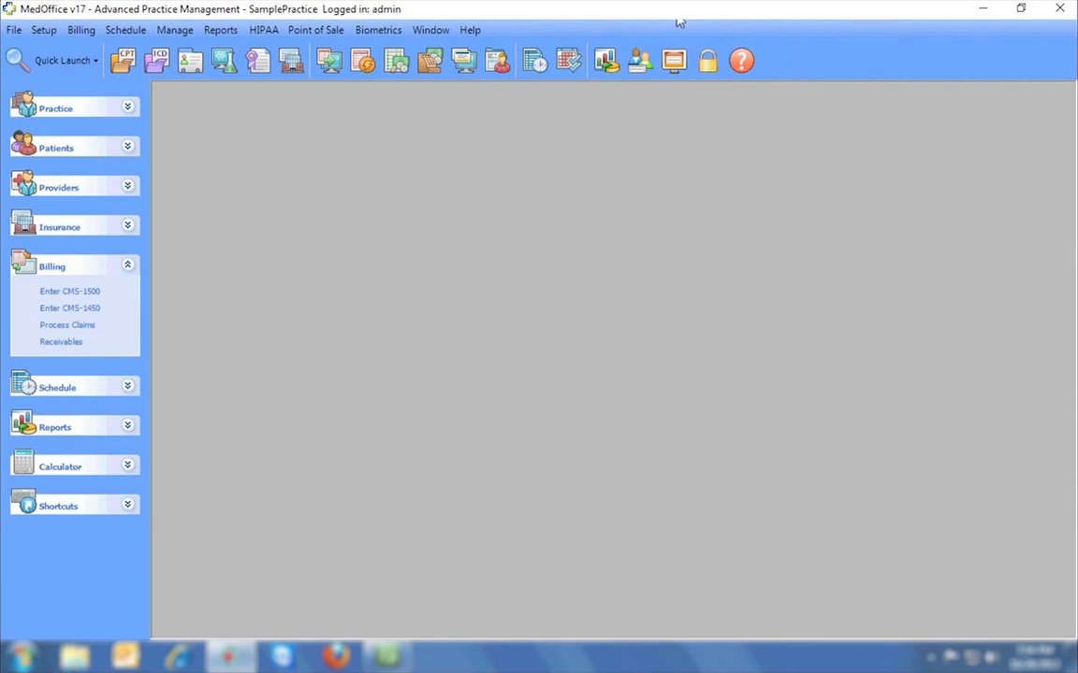
{"action": "left_click", "coordinate": [14, 29]}
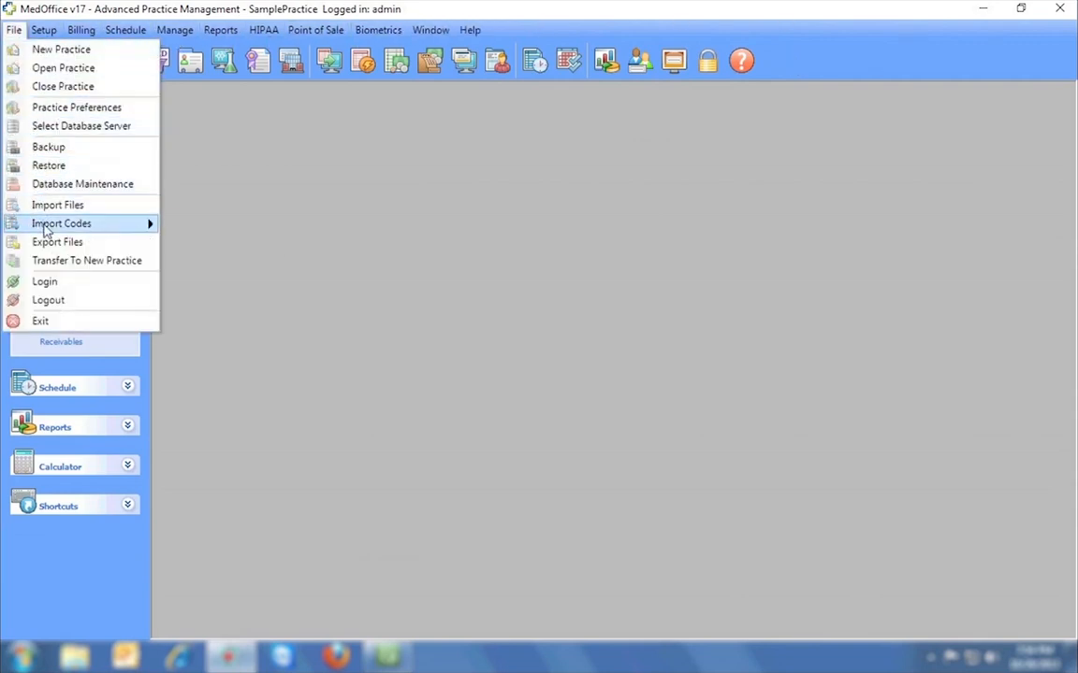
{"action": "mouse_move", "coordinate": [46, 230]}
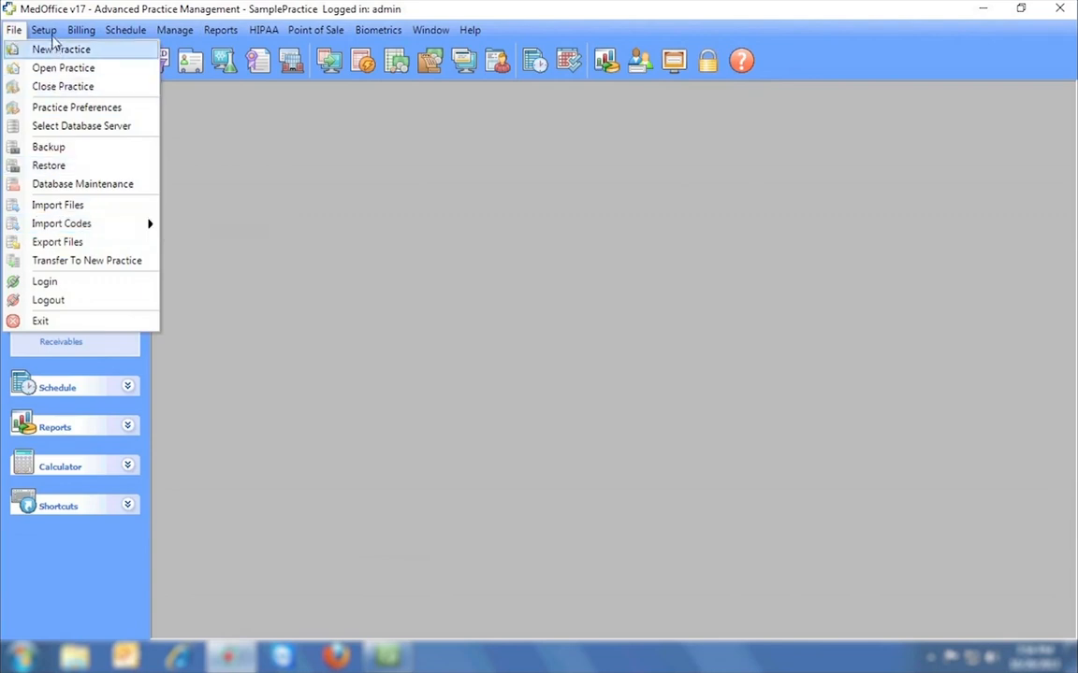
{"action": "mouse_move", "coordinate": [51, 33]}
{"action": "mouse_move", "coordinate": [63, 114]}
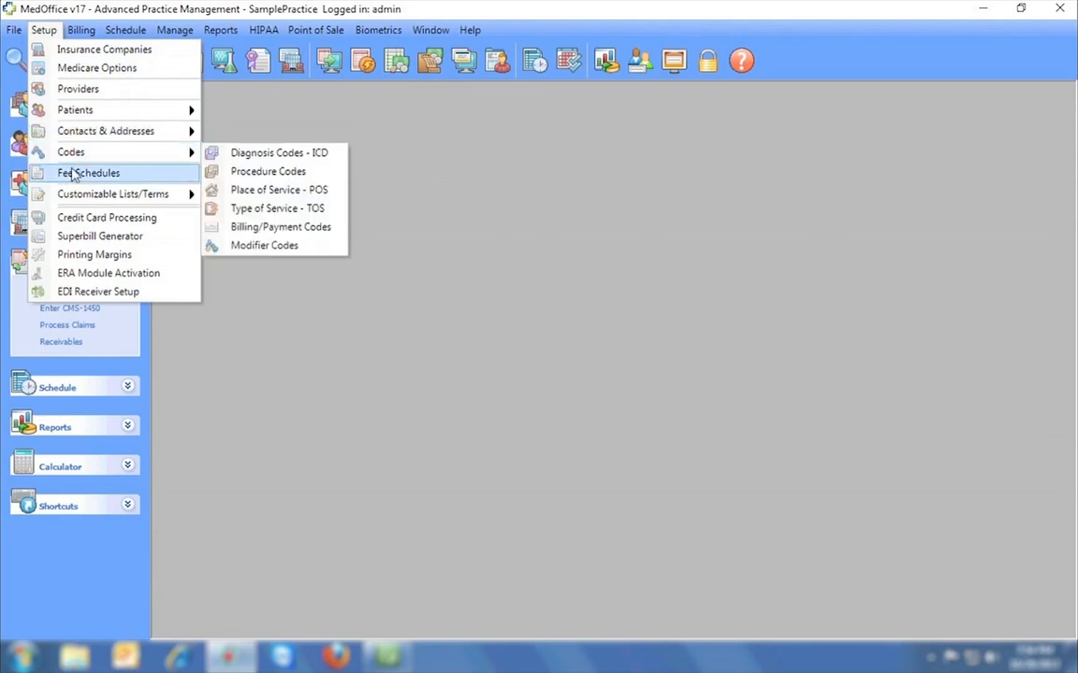
{"action": "mouse_move", "coordinate": [73, 196]}
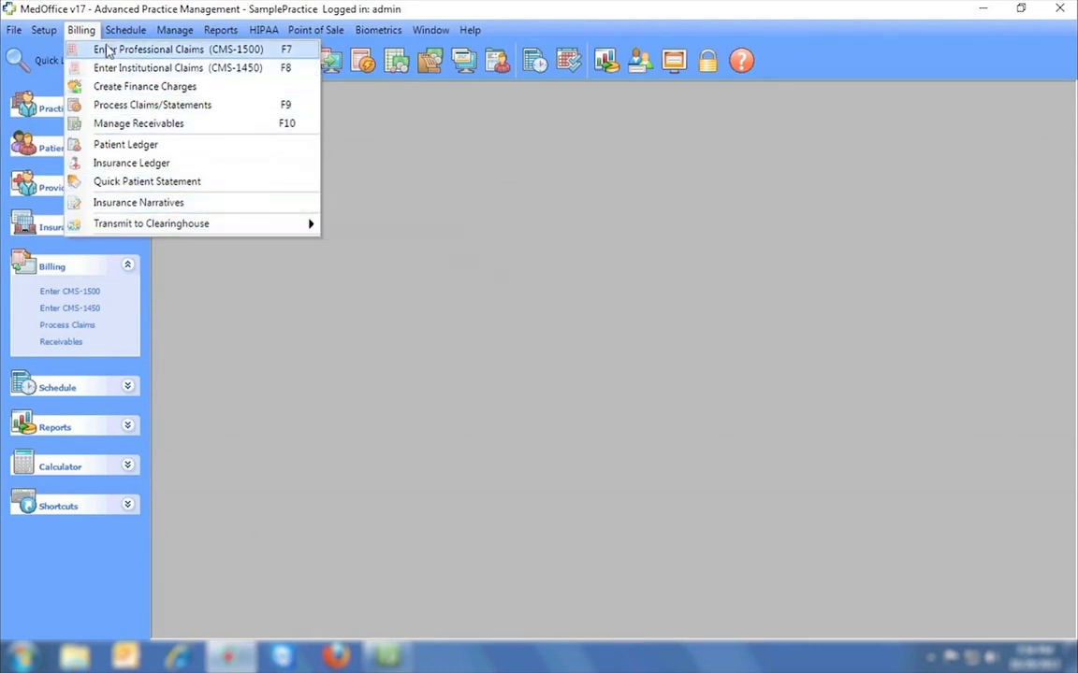
{"action": "mouse_move", "coordinate": [112, 35]}
{"action": "mouse_move", "coordinate": [174, 35]}
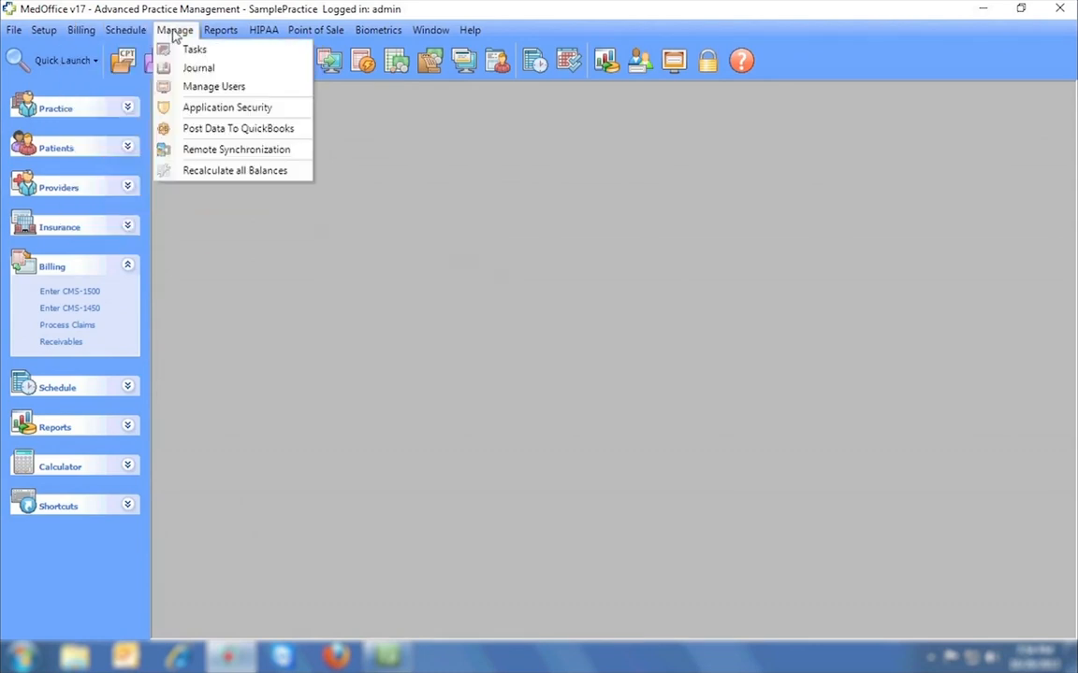
{"action": "mouse_move", "coordinate": [221, 30]}
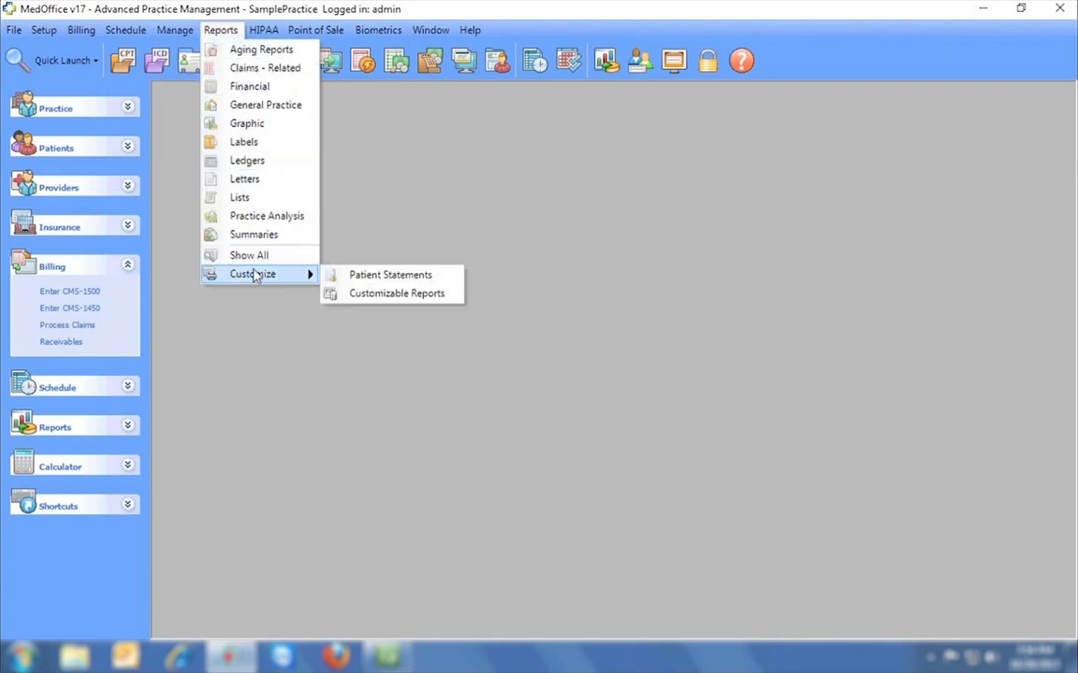
{"action": "mouse_move", "coordinate": [258, 34]}
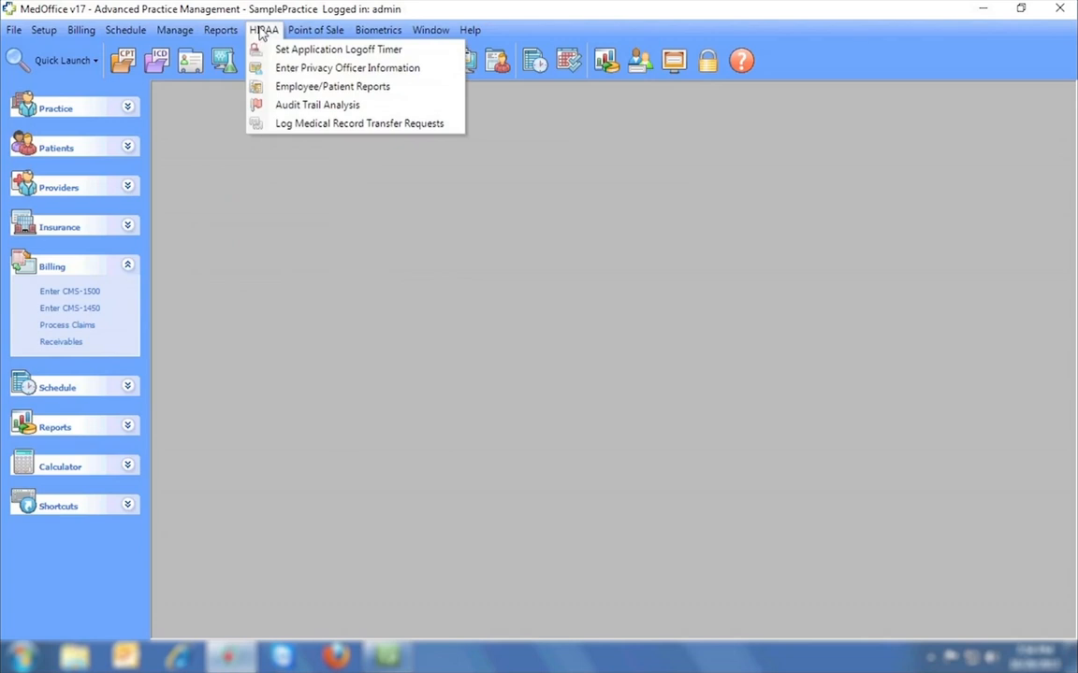
{"action": "mouse_move", "coordinate": [311, 31]}
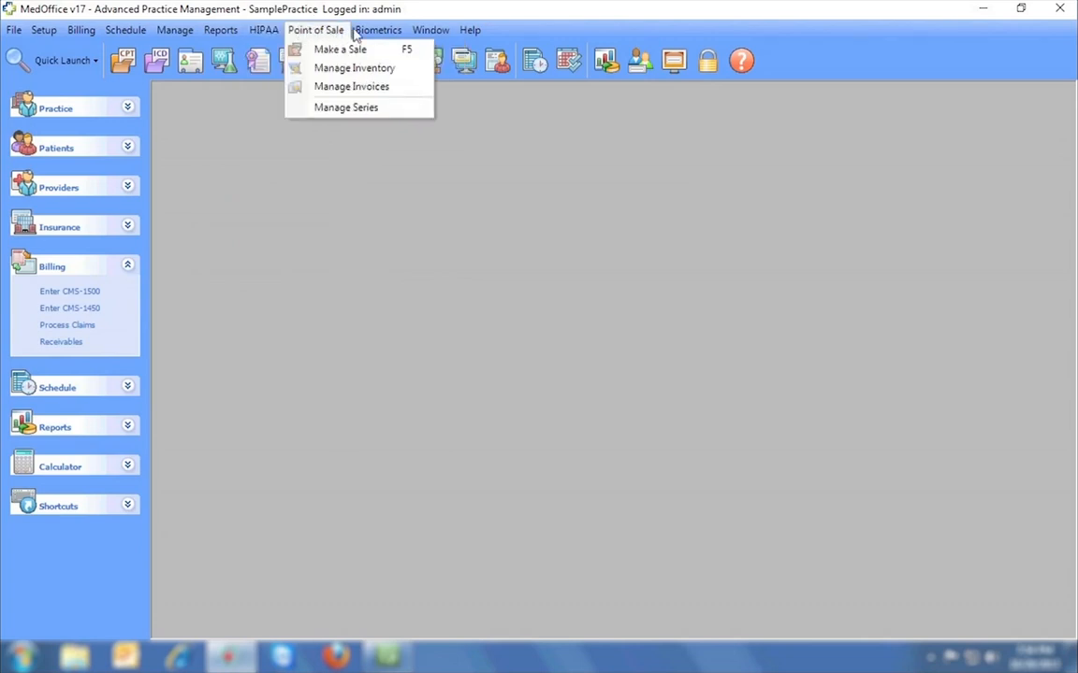
{"action": "mouse_move", "coordinate": [421, 34]}
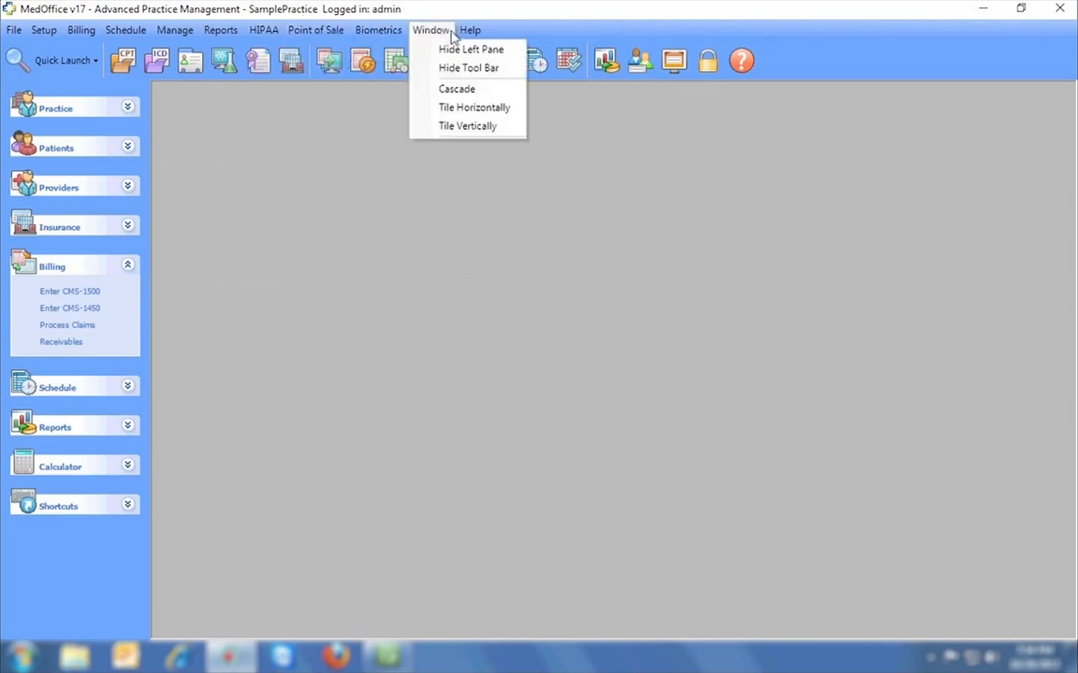
{"action": "left_click", "coordinate": [511, 31]}
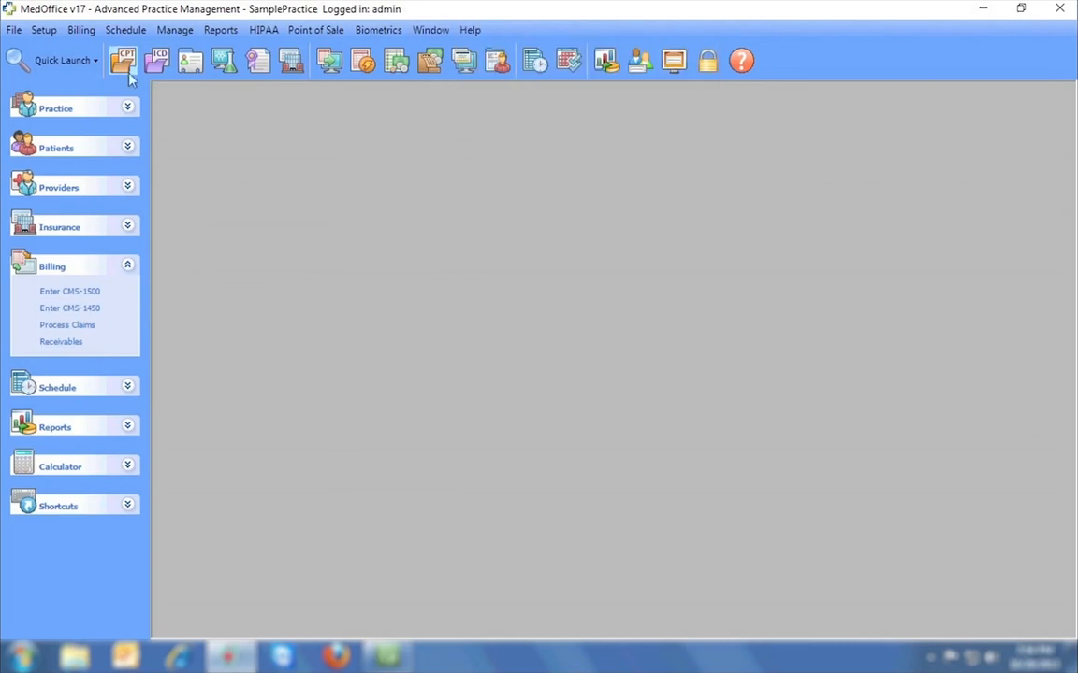
{"action": "left_click", "coordinate": [95, 64]}
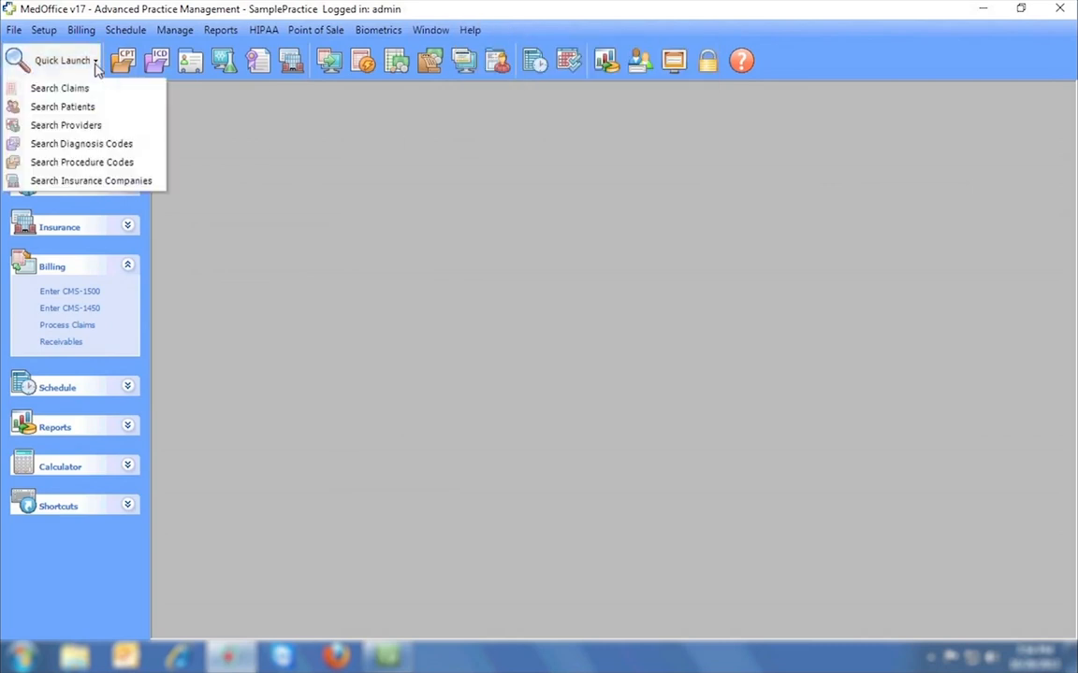
{"action": "left_click", "coordinate": [166, 194]}
{"action": "left_click", "coordinate": [130, 109]}
{"action": "left_click", "coordinate": [130, 109]}
{"action": "left_click", "coordinate": [130, 149]}
{"action": "left_click", "coordinate": [130, 149]}
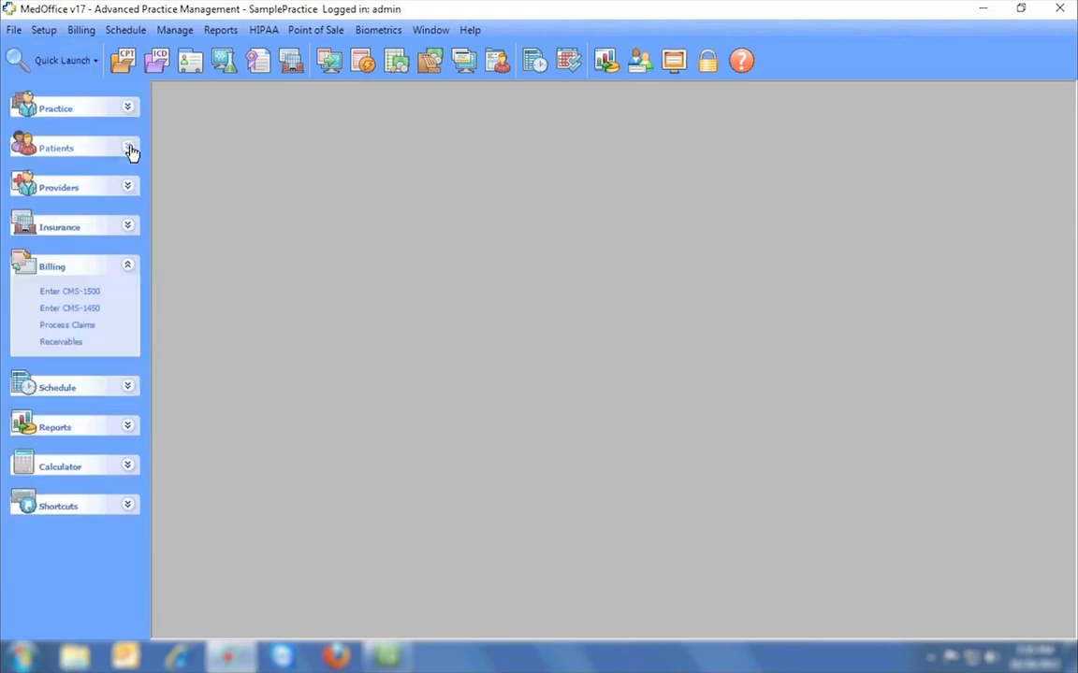
{"action": "left_click", "coordinate": [130, 187]}
{"action": "left_click", "coordinate": [130, 190]}
{"action": "left_click", "coordinate": [130, 227]}
{"action": "left_click", "coordinate": [130, 228]}
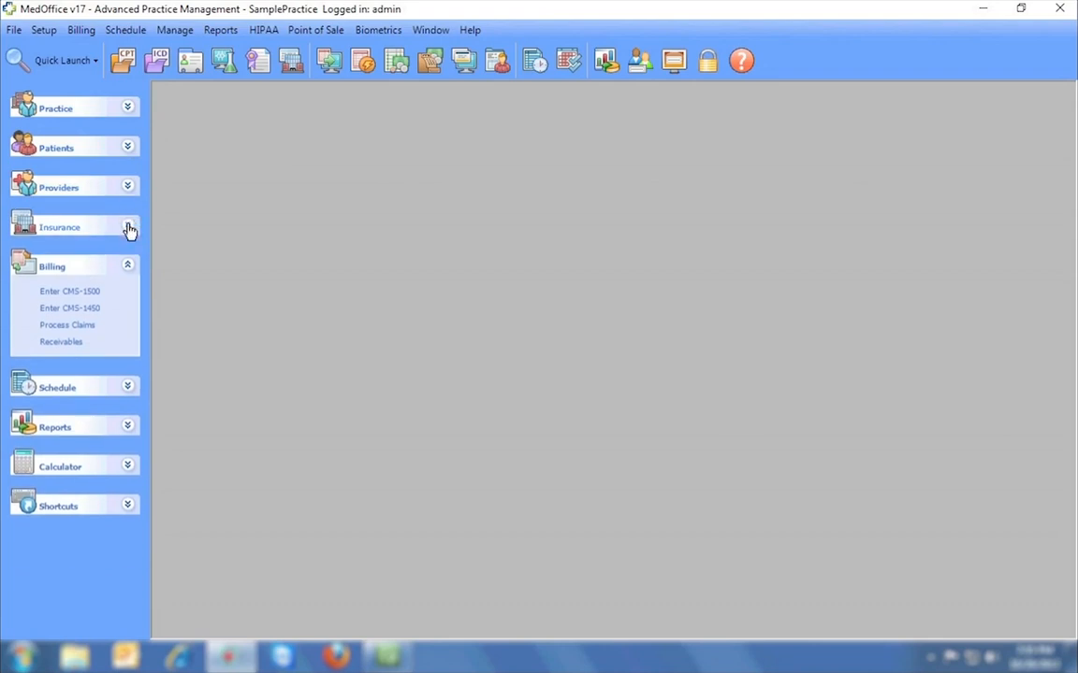
{"action": "left_click", "coordinate": [126, 391]}
{"action": "left_click", "coordinate": [127, 391]}
{"action": "left_click", "coordinate": [130, 428]}
{"action": "left_click", "coordinate": [129, 430]}
{"action": "left_click", "coordinate": [130, 467]}
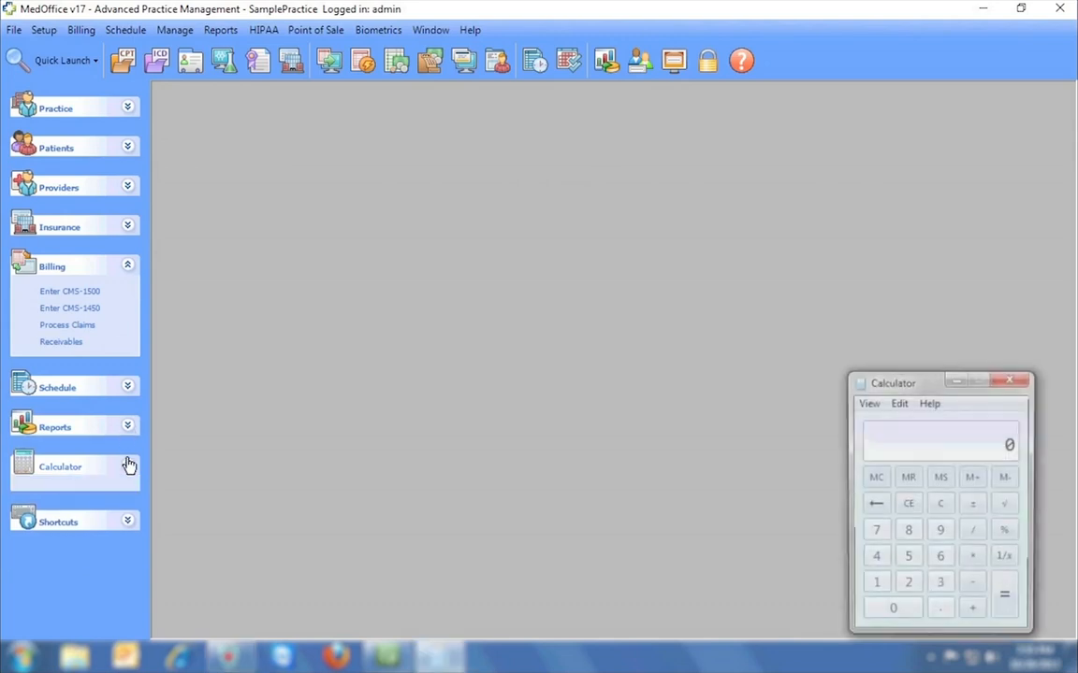
{"action": "left_click", "coordinate": [1010, 378]}
{"action": "left_click", "coordinate": [139, 521]}
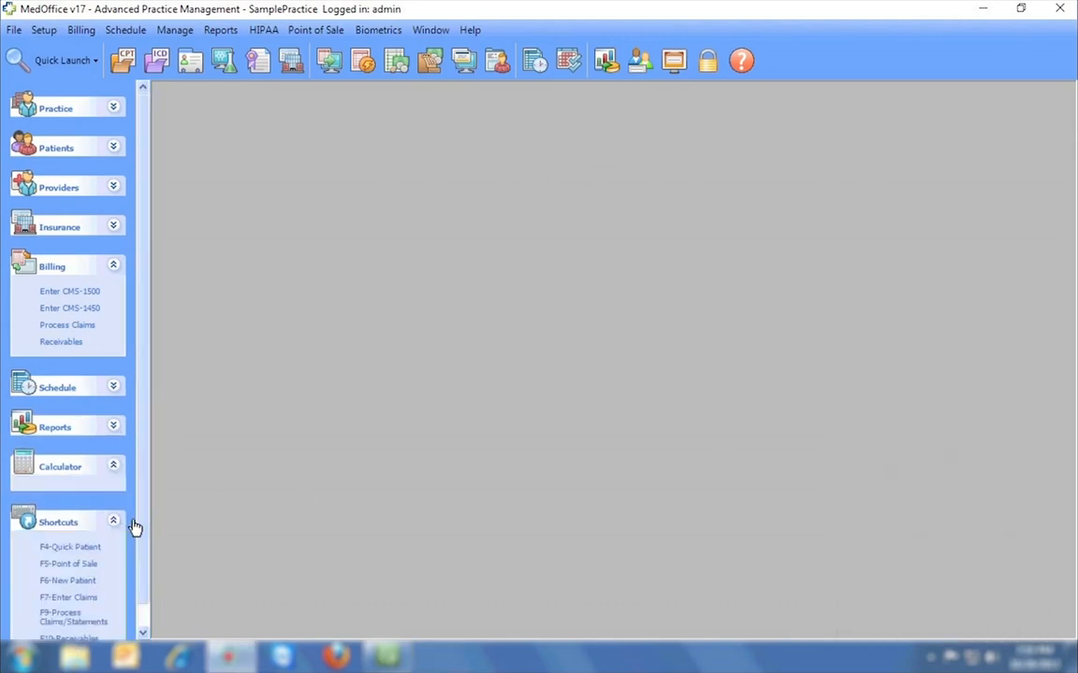
{"action": "scroll", "coordinate": [147, 519], "scroll_direction": "down", "scroll_amount": 1}
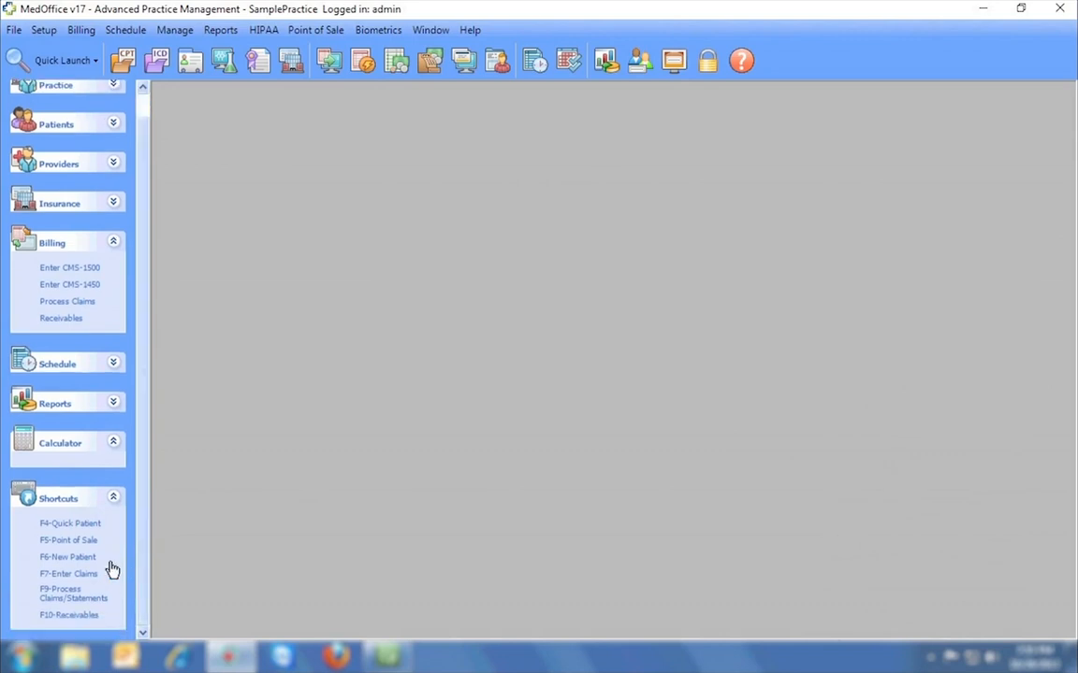
{"action": "left_click", "coordinate": [113, 500]}
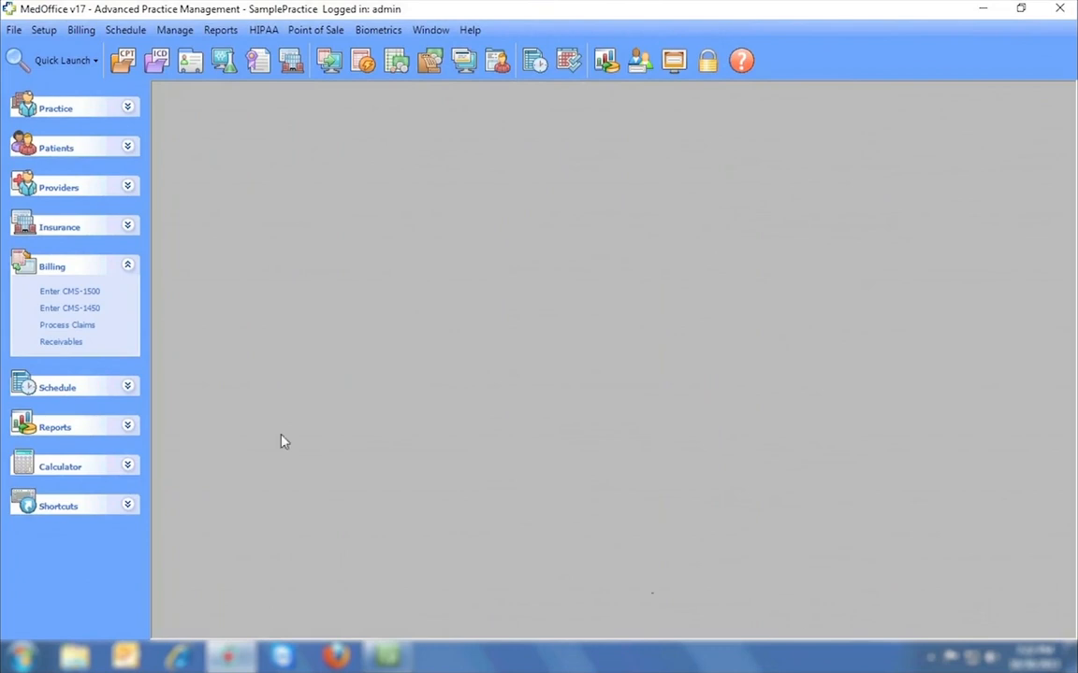
Look over the new practice form's name, address and city fields, then close it unsaved.
{"action": "left_click", "coordinate": [14, 29]}
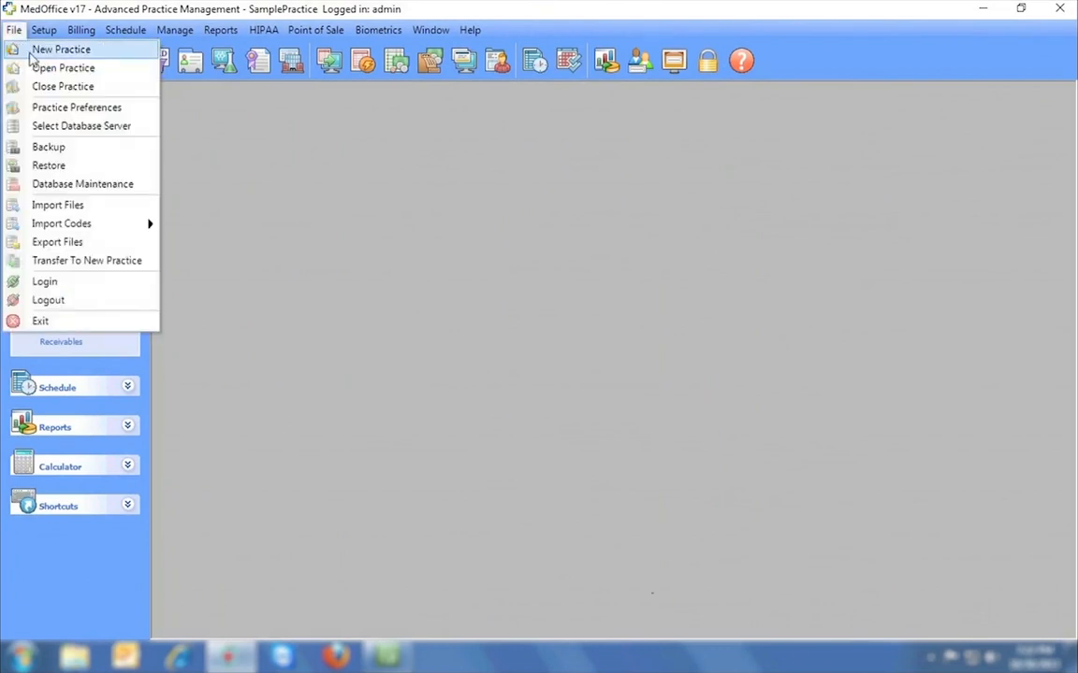
{"action": "left_click", "coordinate": [31, 53]}
{"action": "left_click", "coordinate": [365, 178]}
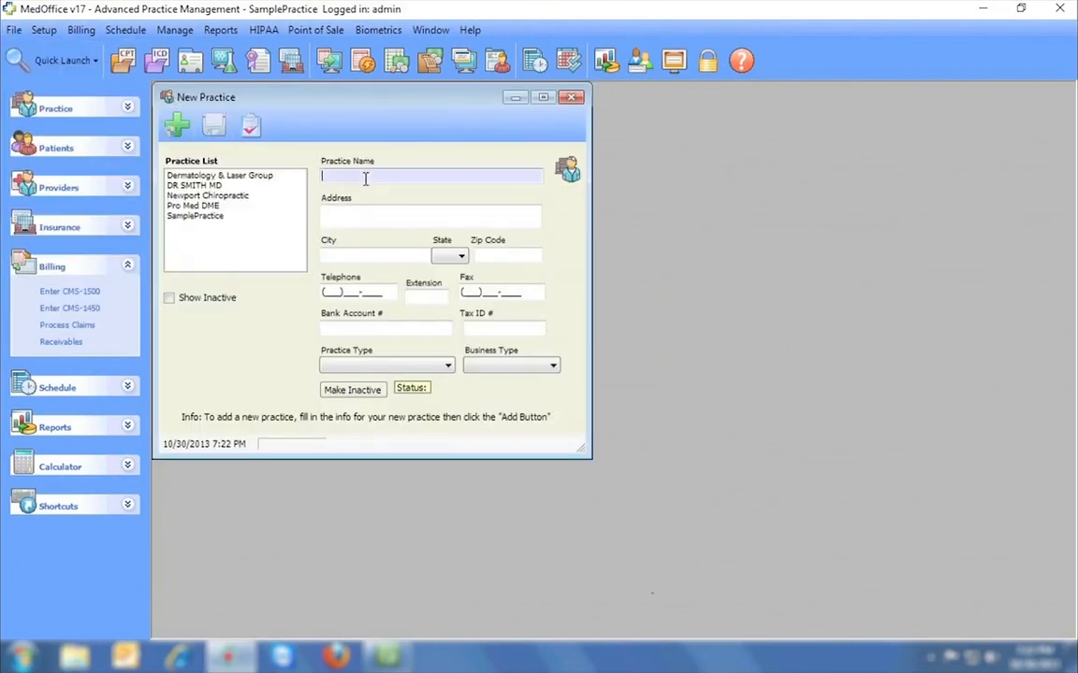
{"action": "left_click", "coordinate": [360, 225]}
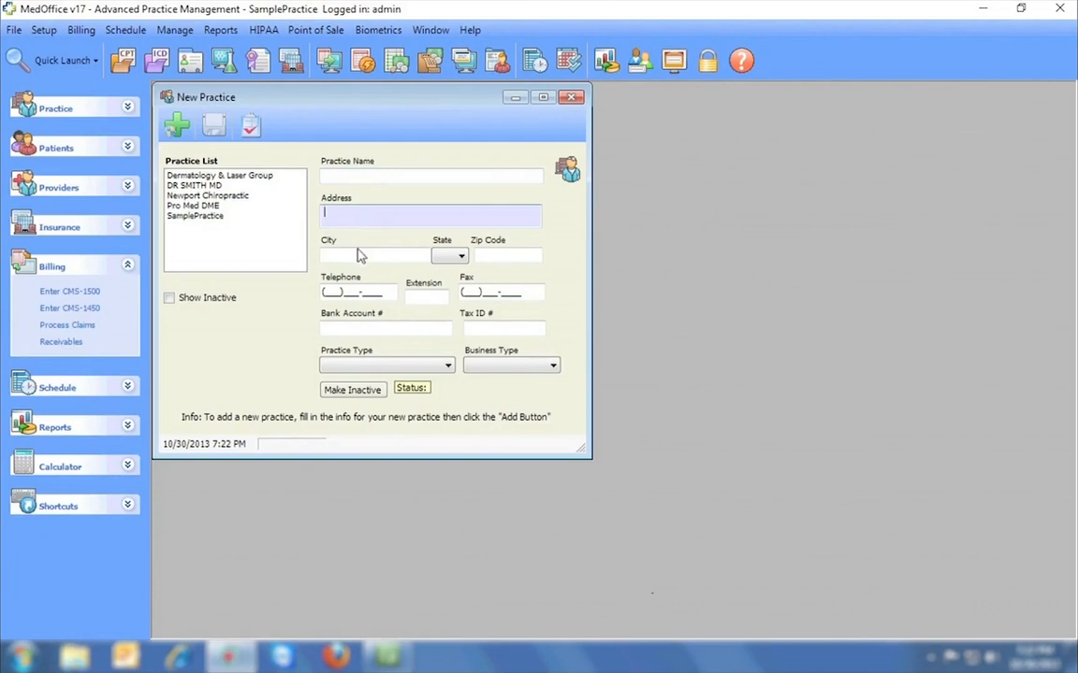
{"action": "left_click", "coordinate": [358, 255]}
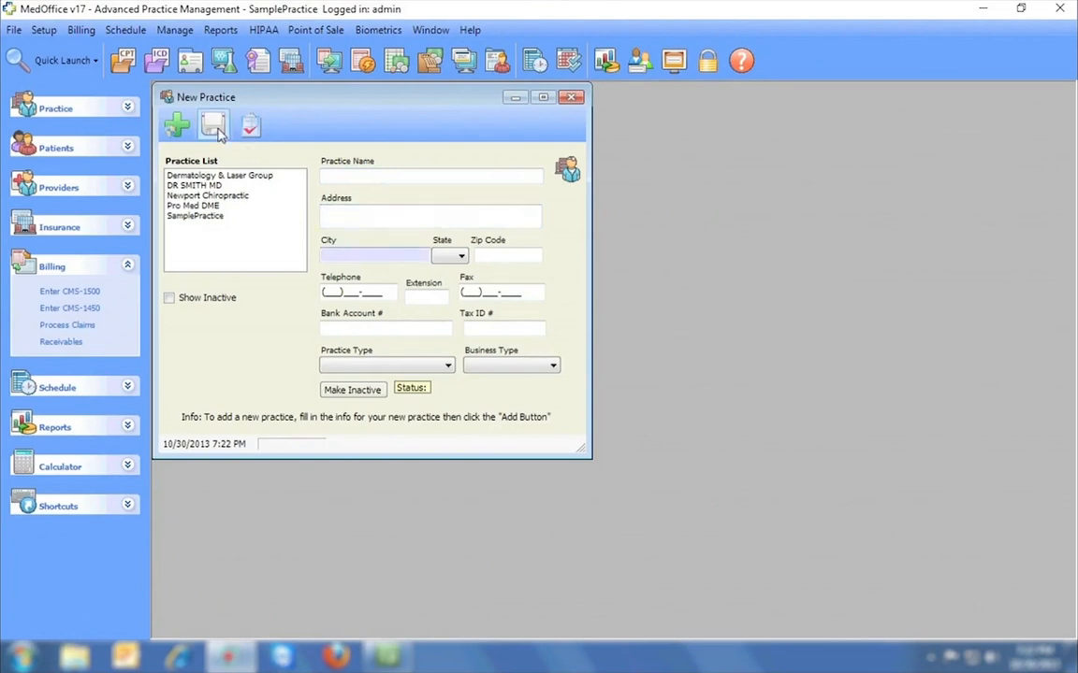
{"action": "left_click", "coordinate": [570, 98]}
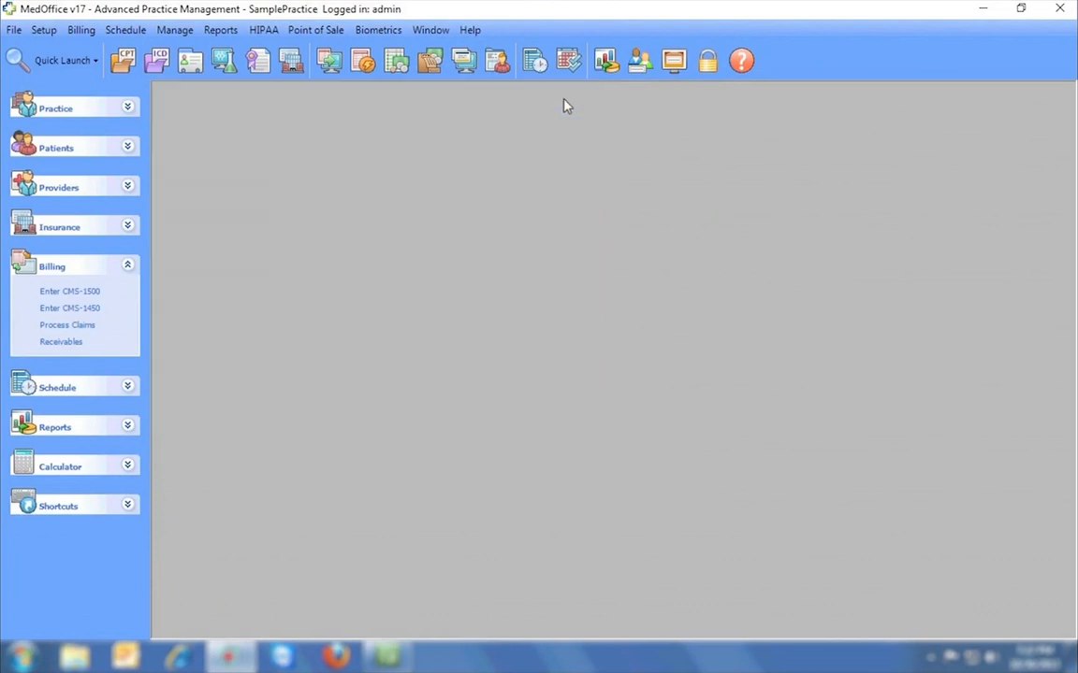
Open Insurance Companies setup and list all insurance companies on file.
{"action": "left_click", "coordinate": [43, 29]}
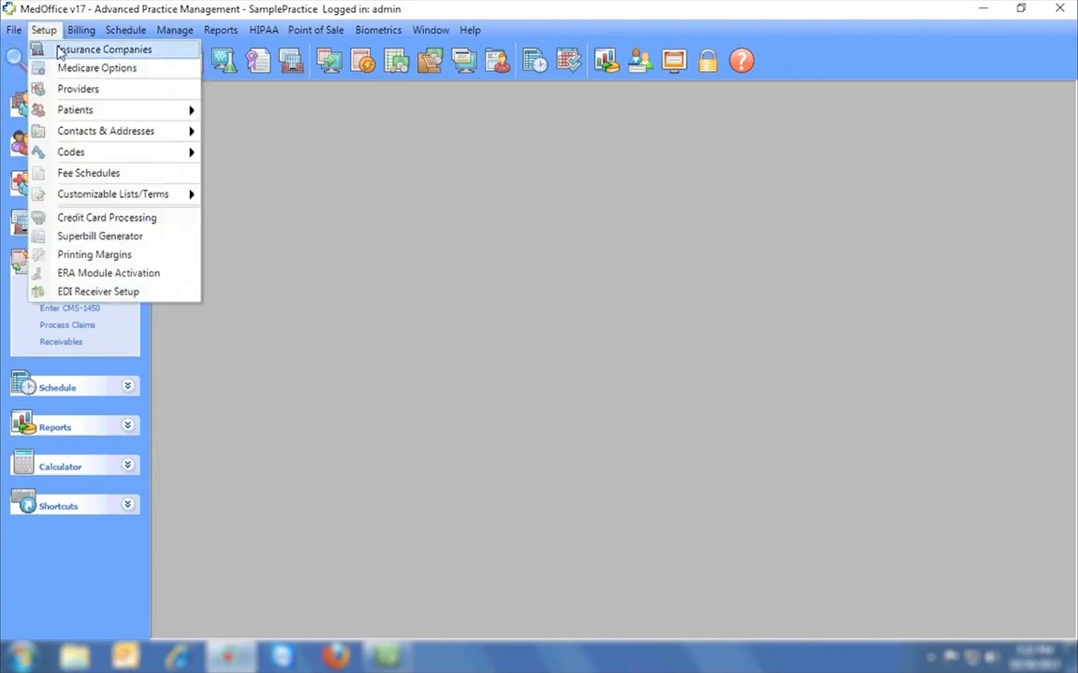
{"action": "left_click", "coordinate": [93, 48]}
{"action": "left_click", "coordinate": [234, 210]}
{"action": "left_click", "coordinate": [234, 254]}
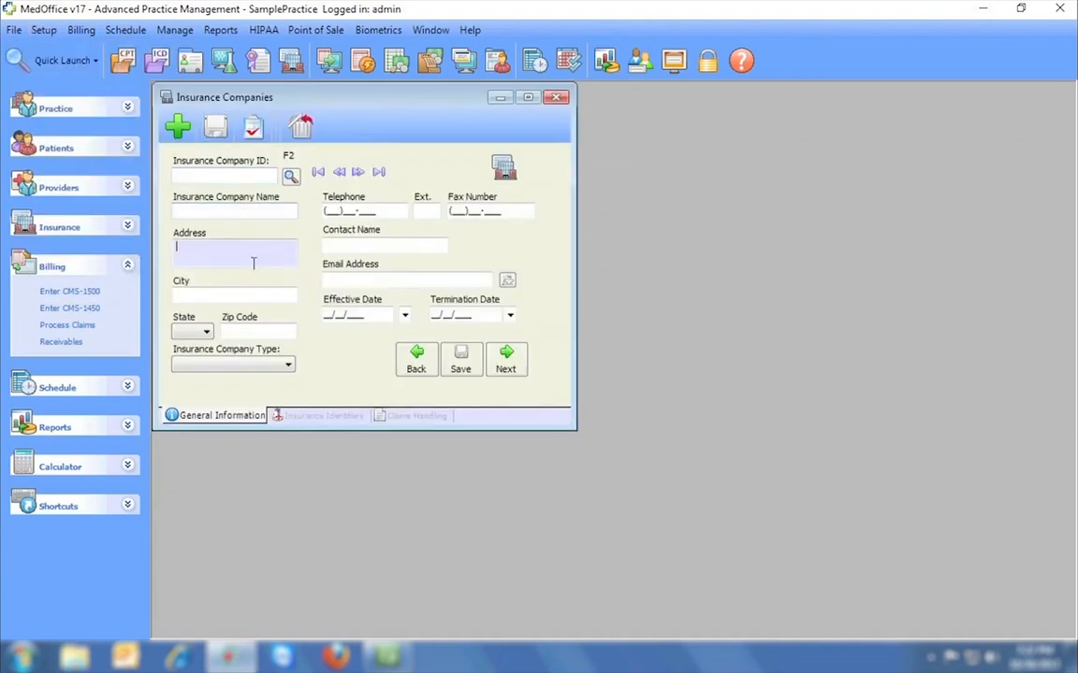
{"action": "left_click", "coordinate": [249, 291]}
{"action": "left_click", "coordinate": [289, 176]}
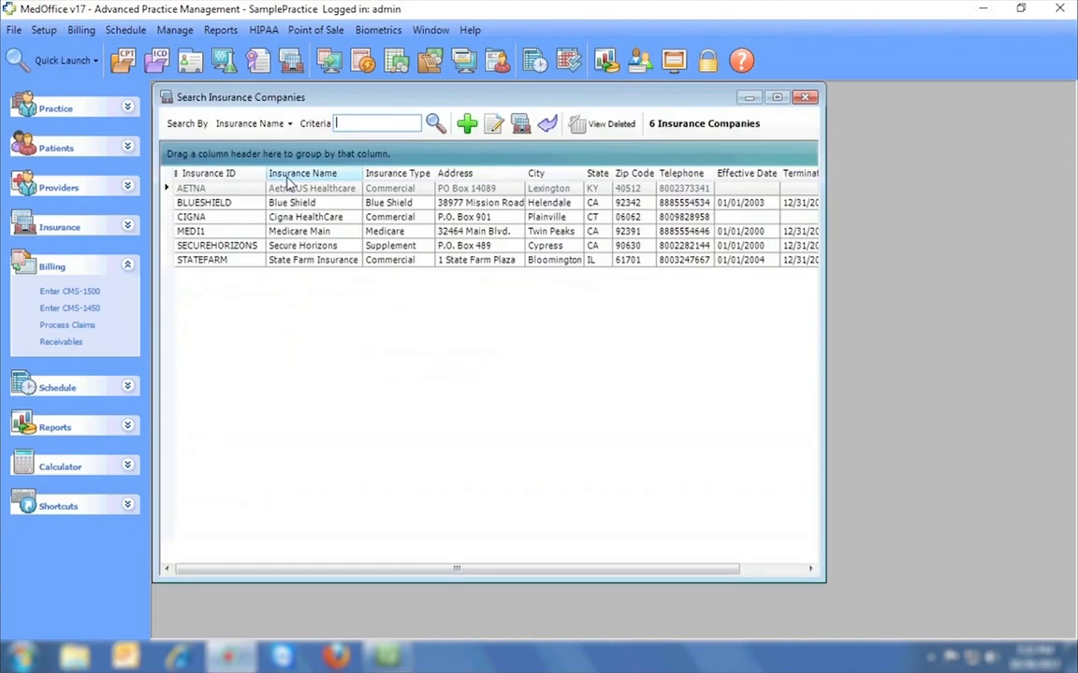
{"action": "left_click", "coordinate": [803, 98]}
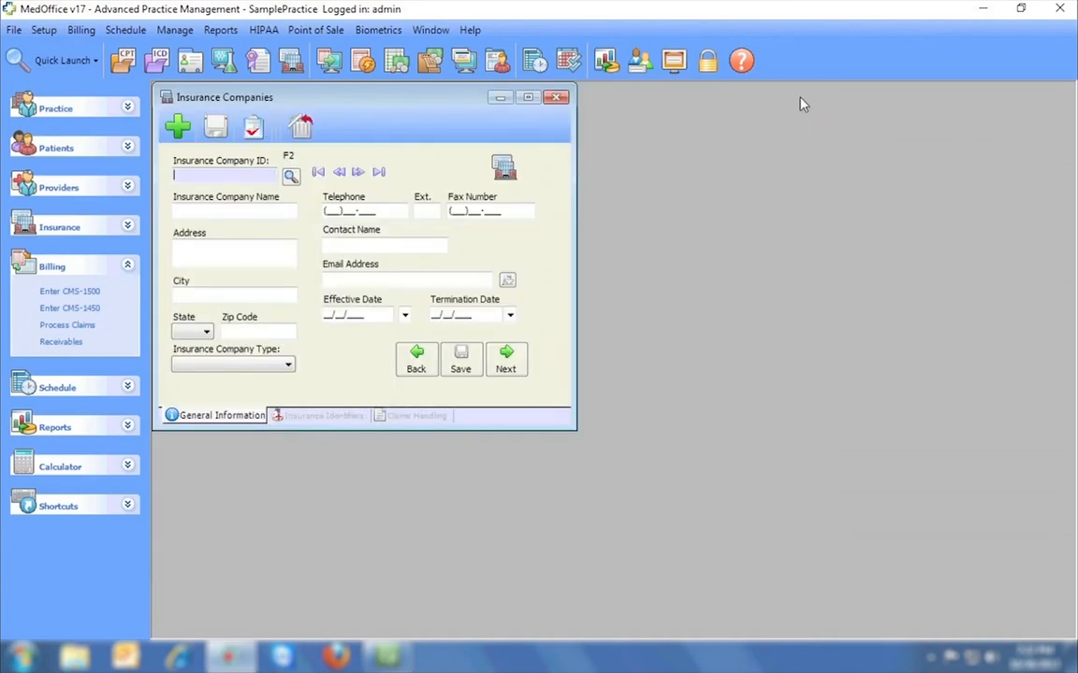
View Blue Shield's identifiers and Claims Handling options, then close without saving.
{"action": "left_click", "coordinate": [359, 174]}
{"action": "left_click", "coordinate": [365, 176]}
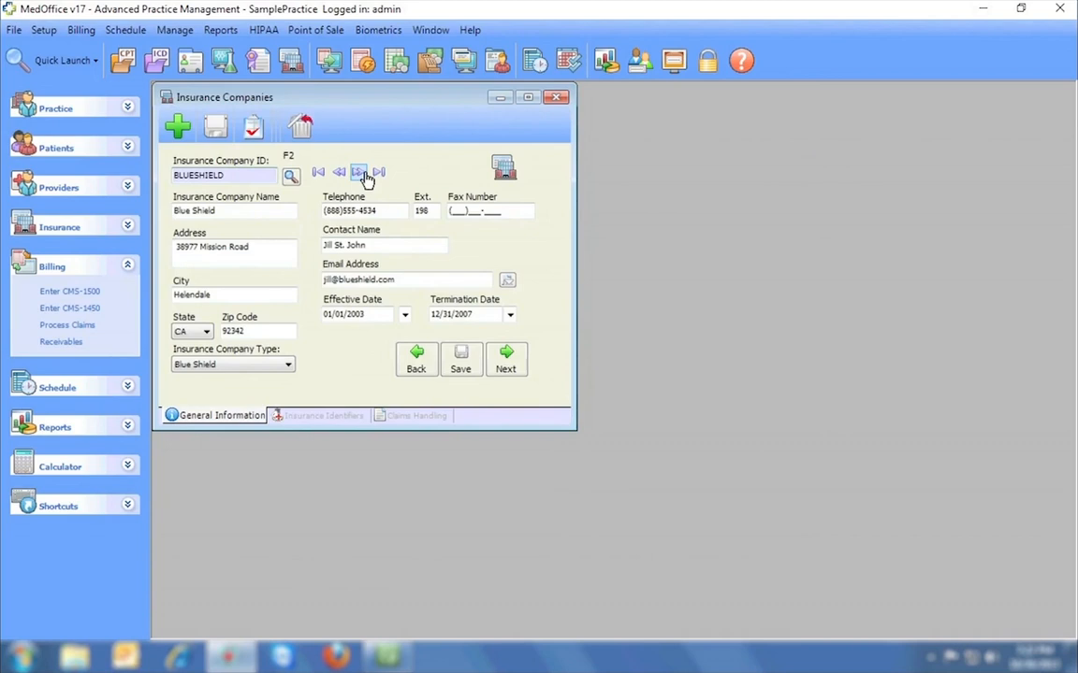
{"action": "left_click", "coordinate": [323, 416]}
{"action": "left_click", "coordinate": [407, 415]}
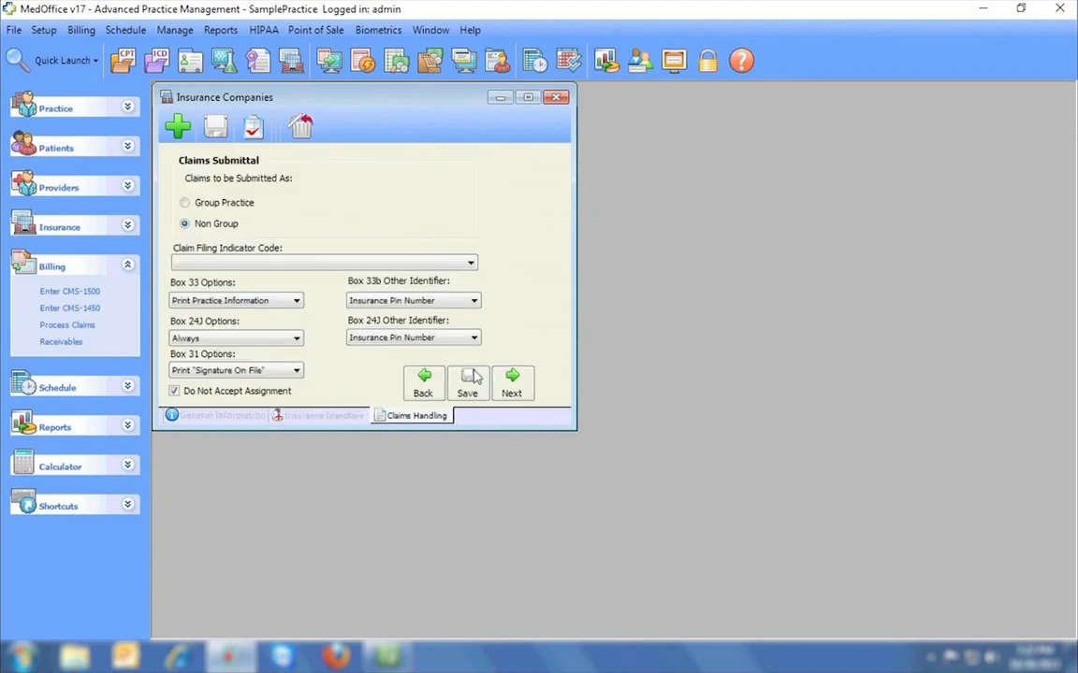
{"action": "left_click", "coordinate": [556, 98]}
{"action": "left_click", "coordinate": [554, 379]}
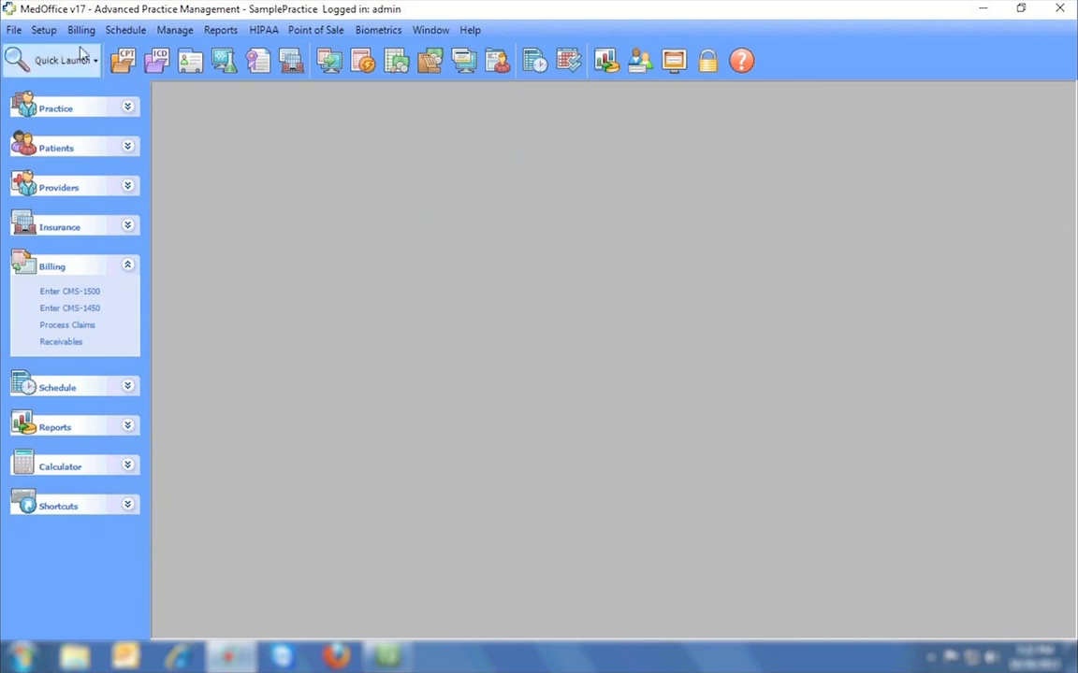
Open Full Patient Setup and enter zip code 92704 so city and state auto-fill.
{"action": "left_click", "coordinate": [48, 34]}
{"action": "mouse_move", "coordinate": [70, 110]}
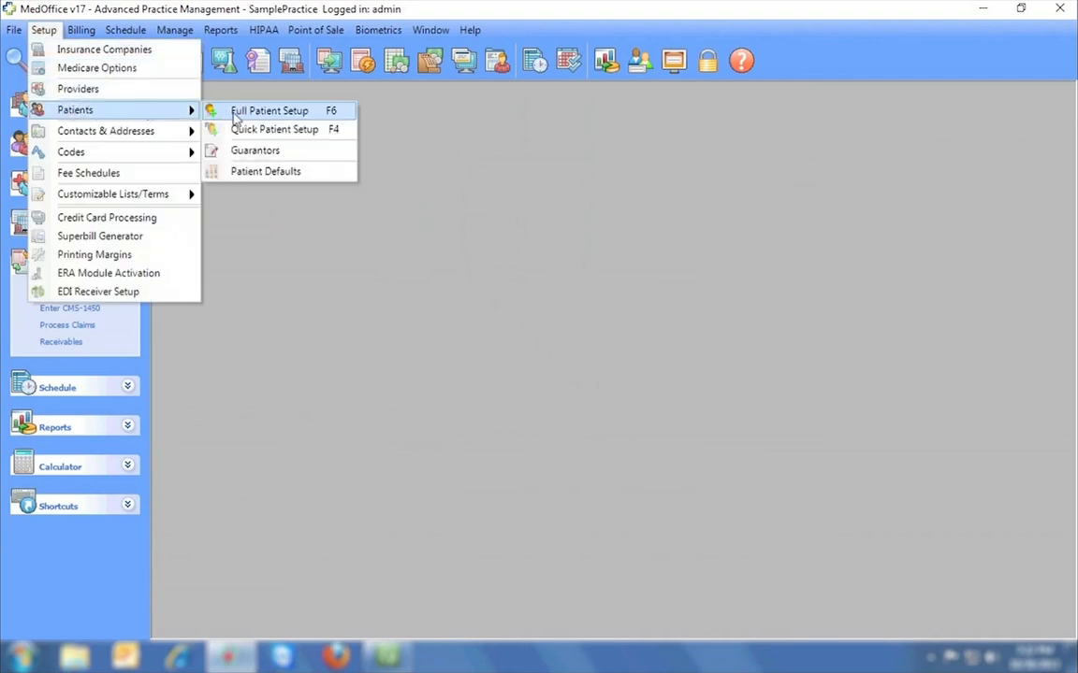
{"action": "left_click", "coordinate": [215, 109]}
{"action": "left_click", "coordinate": [239, 223]}
{"action": "left_click", "coordinate": [240, 263]}
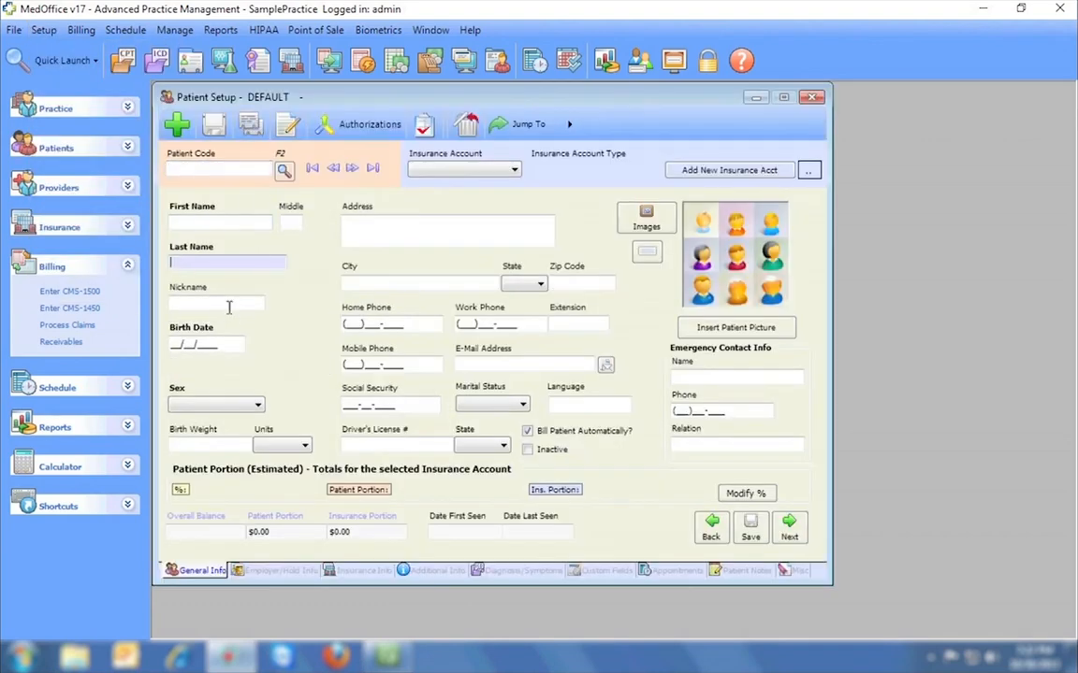
{"action": "left_click", "coordinate": [239, 304]}
{"action": "left_click", "coordinate": [574, 284]}
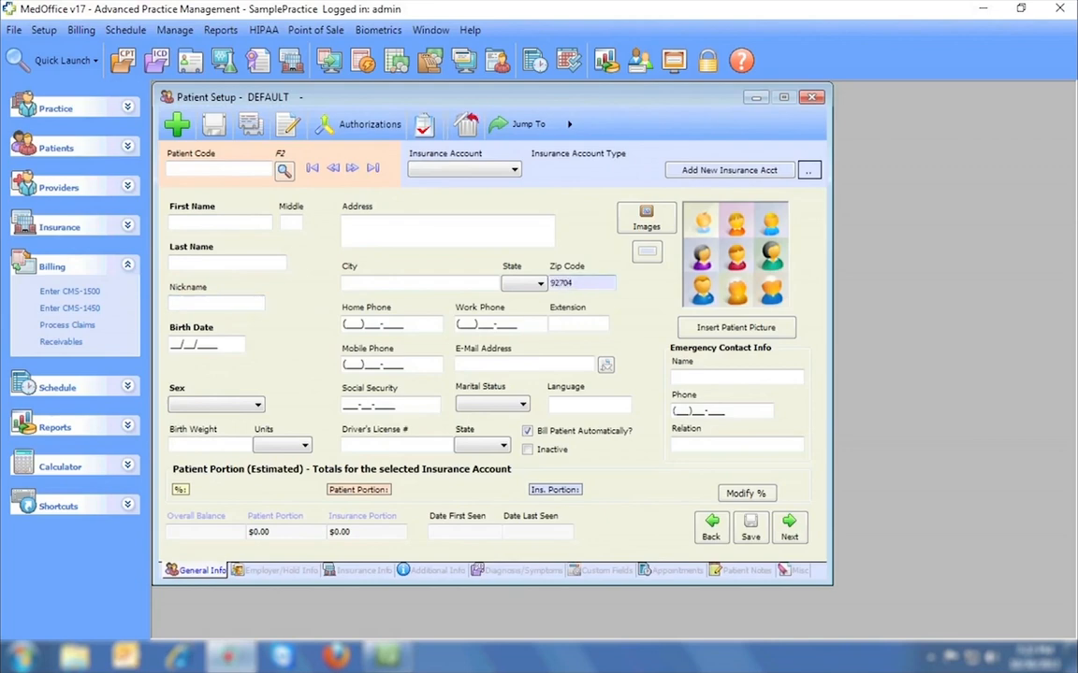
{"action": "key", "text": "Tab"}
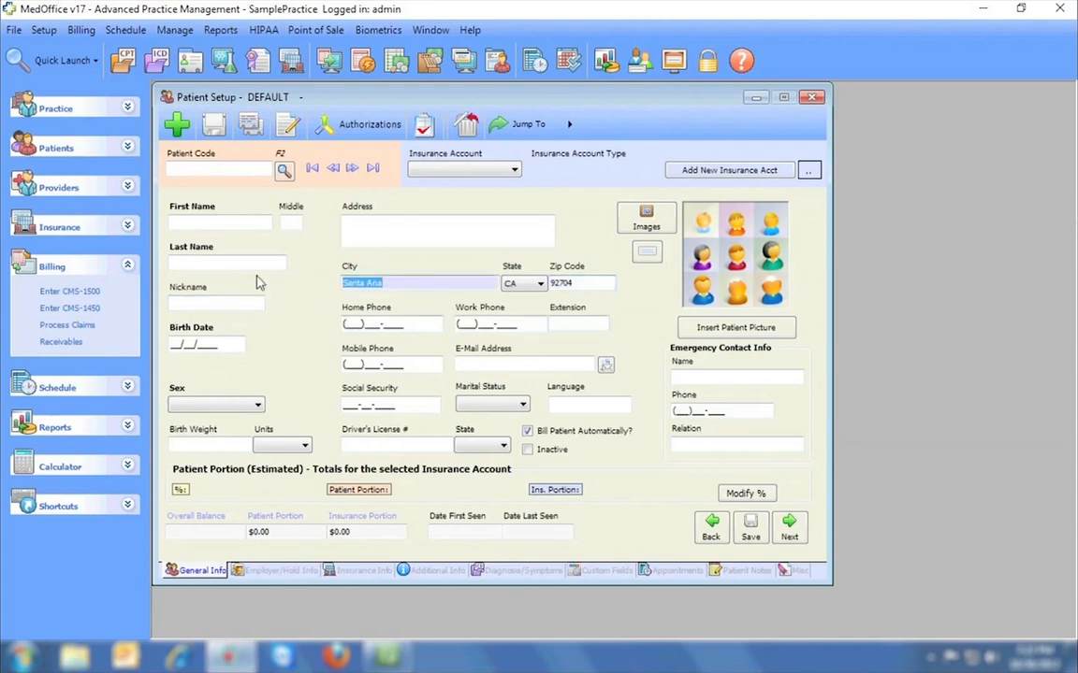
Browse the Import Files tool's insurance and patient options, then close it without importing.
{"action": "left_click", "coordinate": [15, 31]}
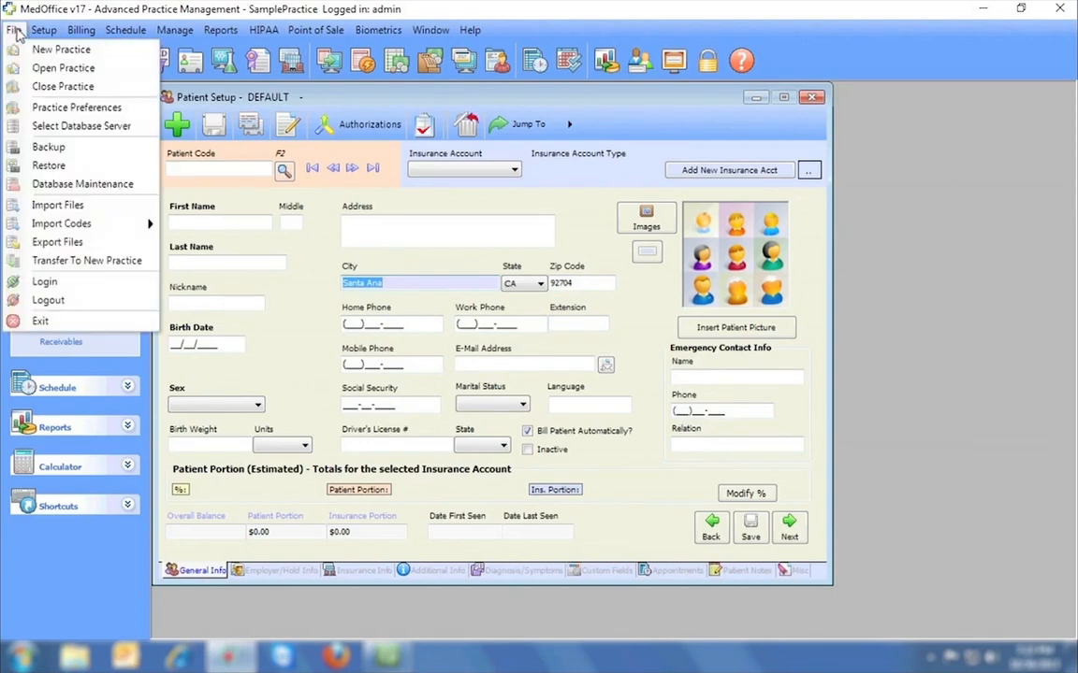
{"action": "left_click", "coordinate": [42, 207]}
{"action": "left_click", "coordinate": [210, 174]}
{"action": "left_click", "coordinate": [204, 161]}
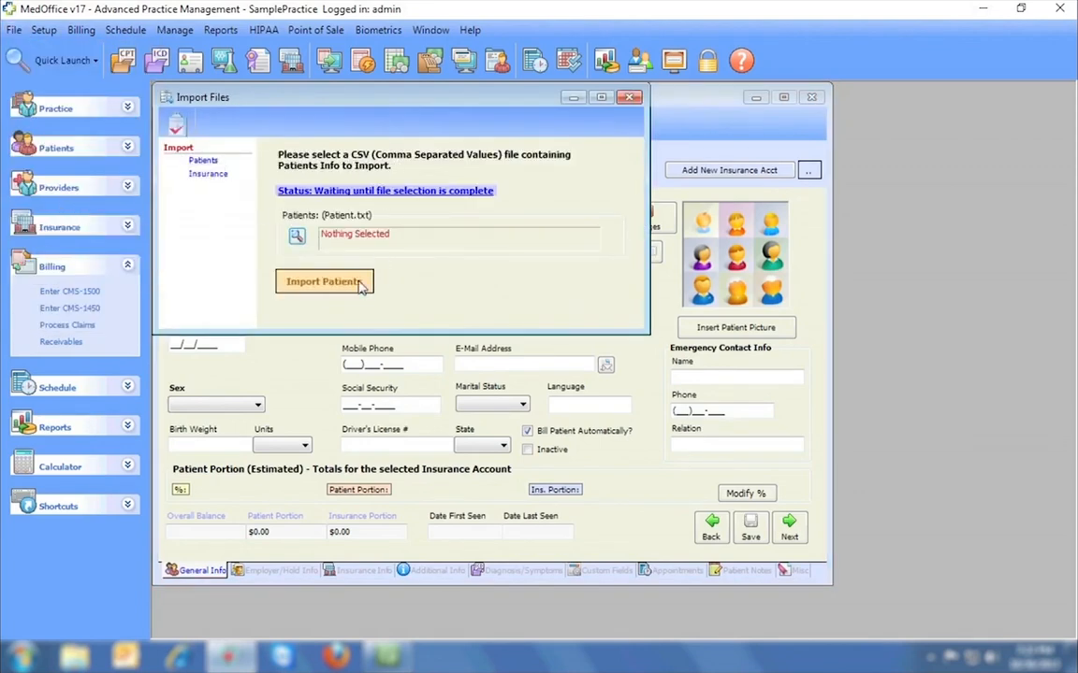
{"action": "left_click", "coordinate": [631, 98]}
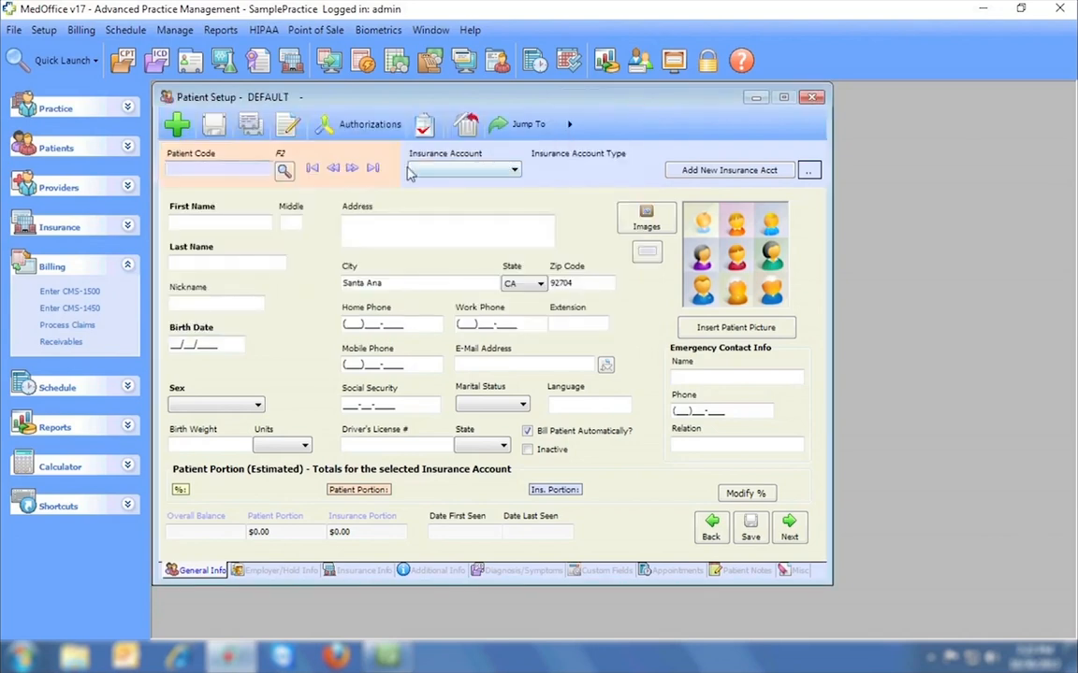
Load an existing patient record and step forward through the next records.
{"action": "left_click", "coordinate": [355, 169]}
{"action": "left_click", "coordinate": [353, 169]}
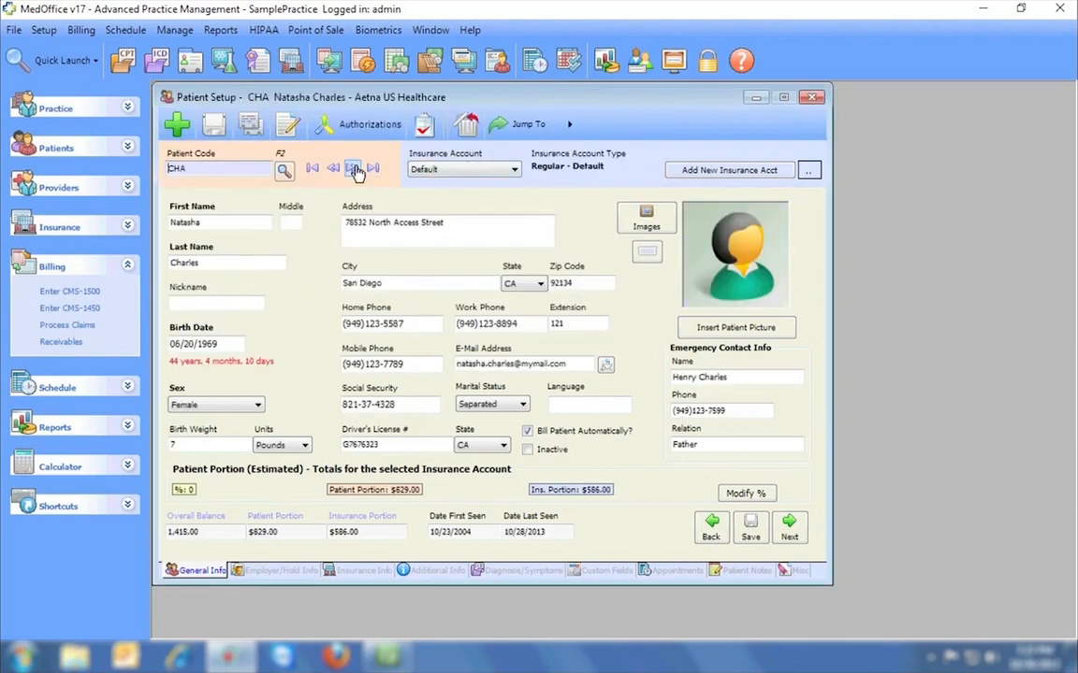
{"action": "left_click", "coordinate": [354, 169]}
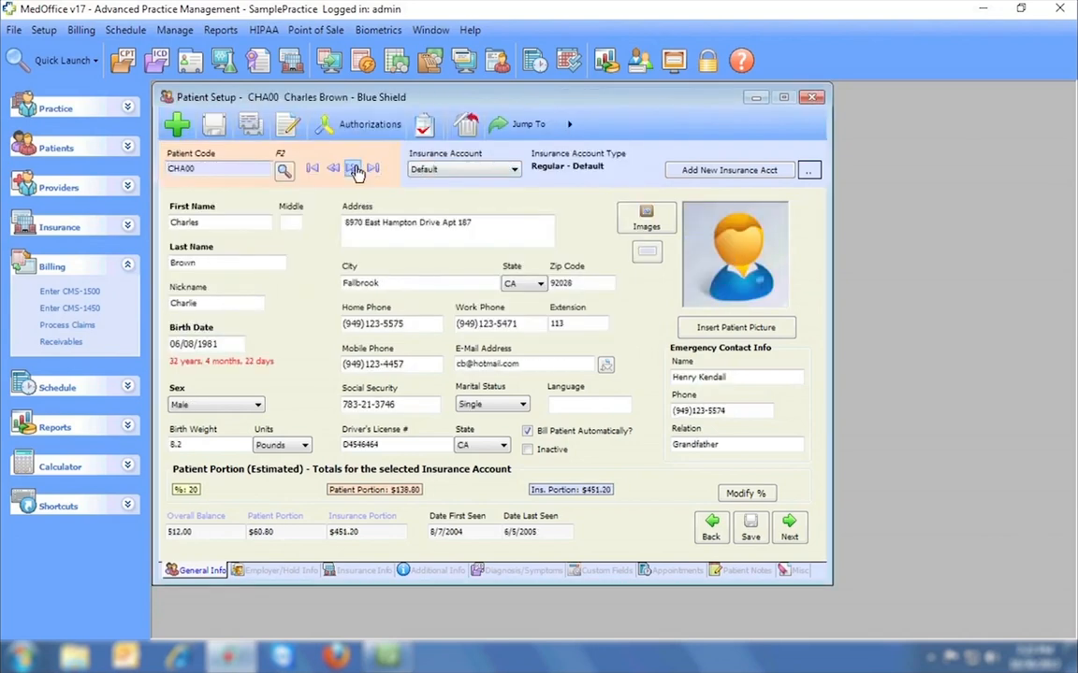
{"action": "left_click", "coordinate": [14, 29]}
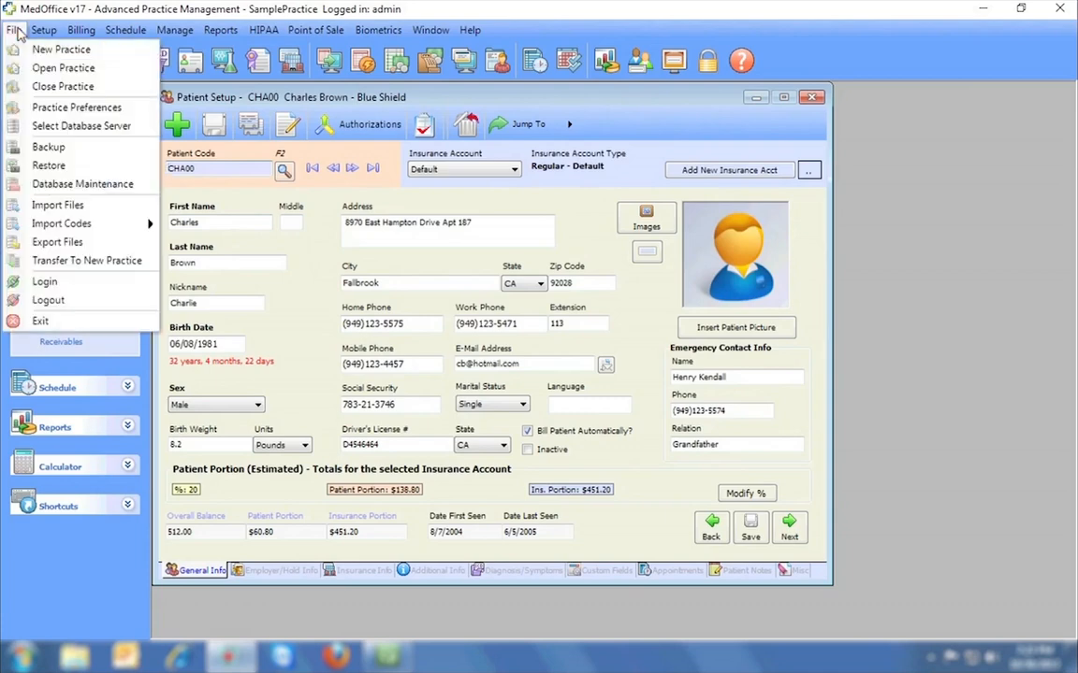
{"action": "left_click", "coordinate": [42, 262]}
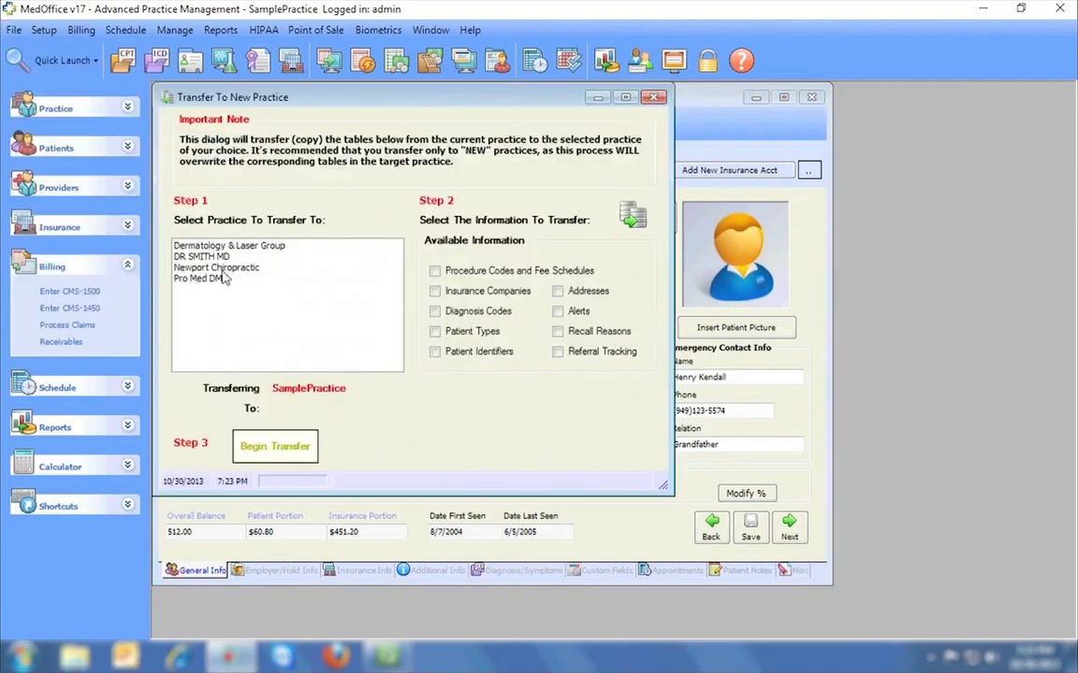
{"action": "left_click", "coordinate": [223, 269]}
{"action": "left_click", "coordinate": [434, 271]}
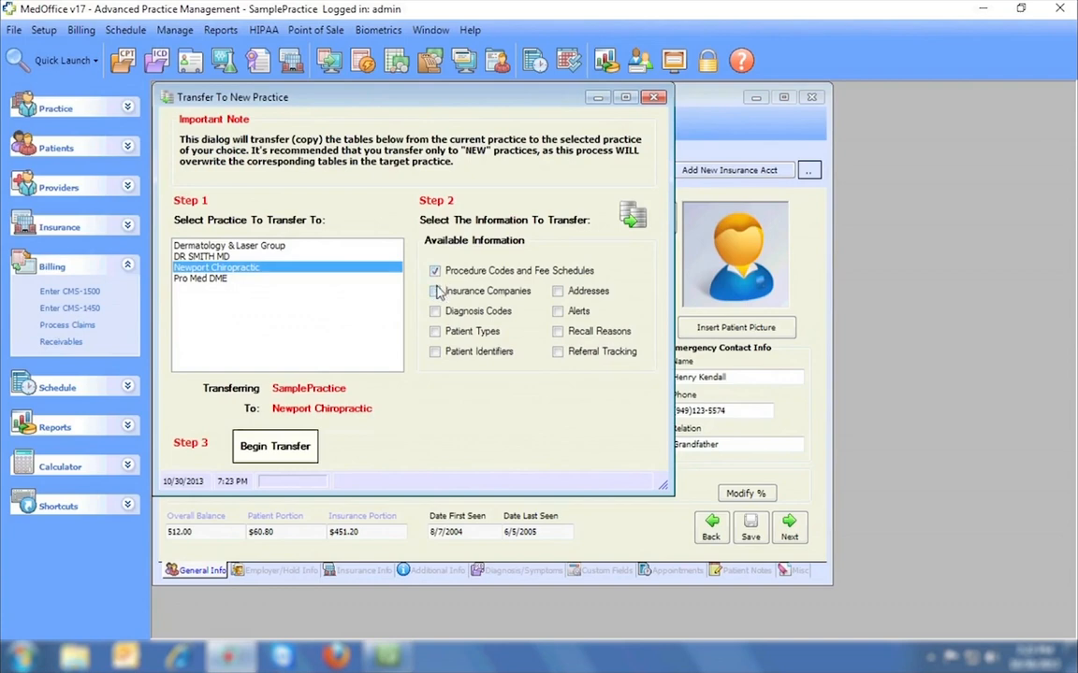
{"action": "left_click", "coordinate": [436, 292]}
{"action": "left_click", "coordinate": [435, 333]}
{"action": "left_click", "coordinate": [435, 354]}
{"action": "left_click", "coordinate": [558, 332]}
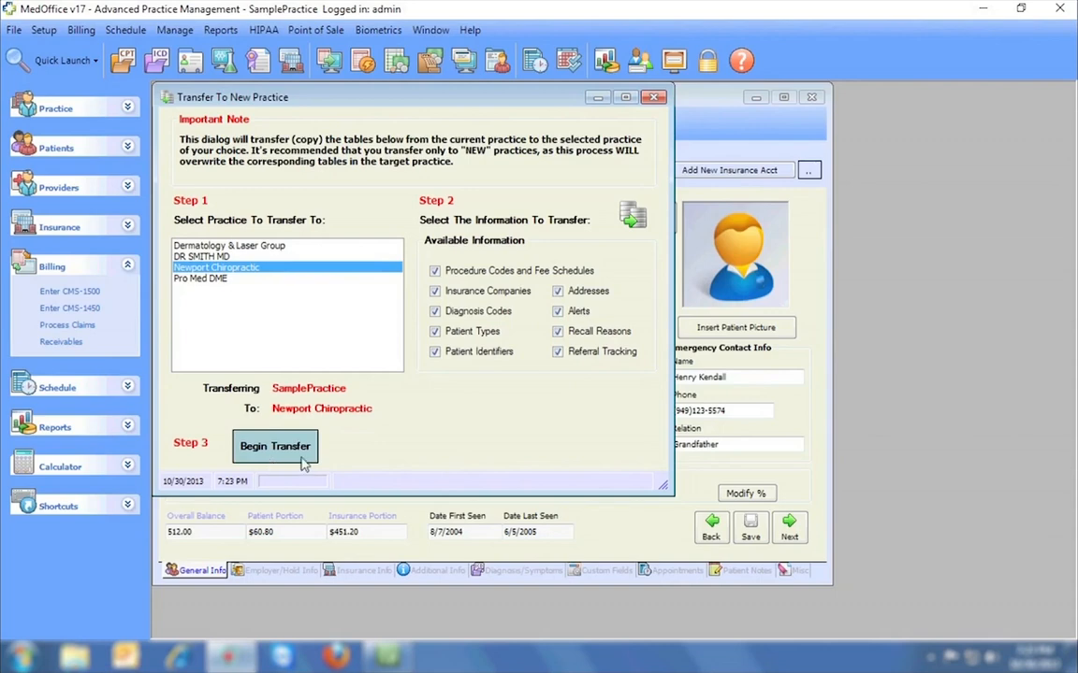
{"action": "left_click", "coordinate": [657, 99]}
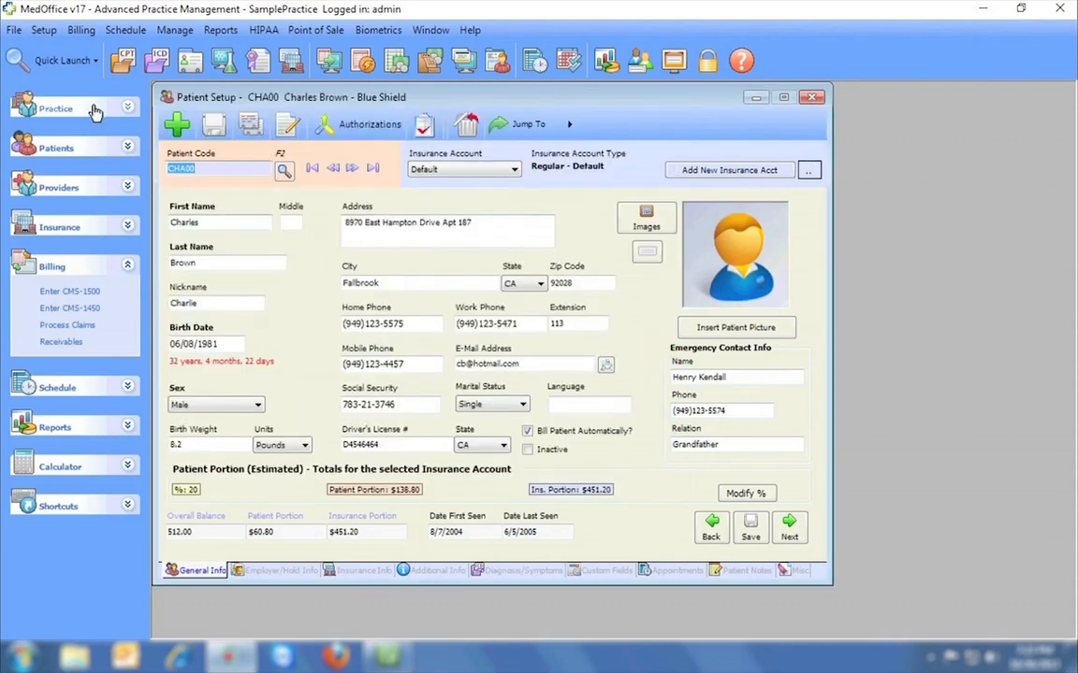
{"action": "left_click", "coordinate": [15, 31]}
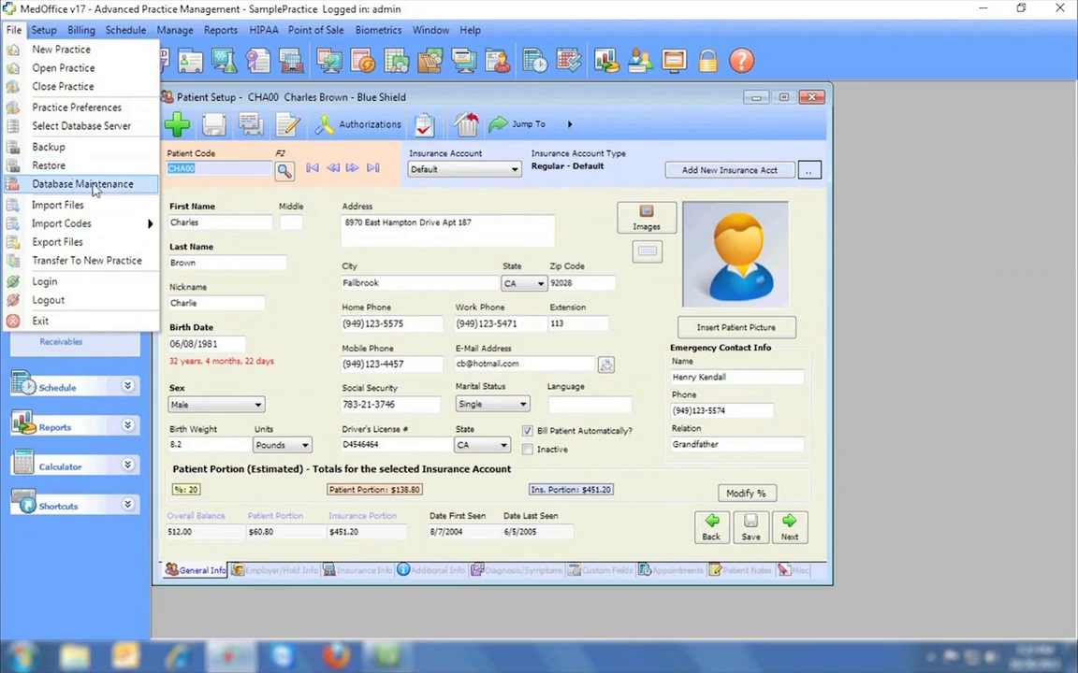
{"action": "left_click", "coordinate": [70, 243]}
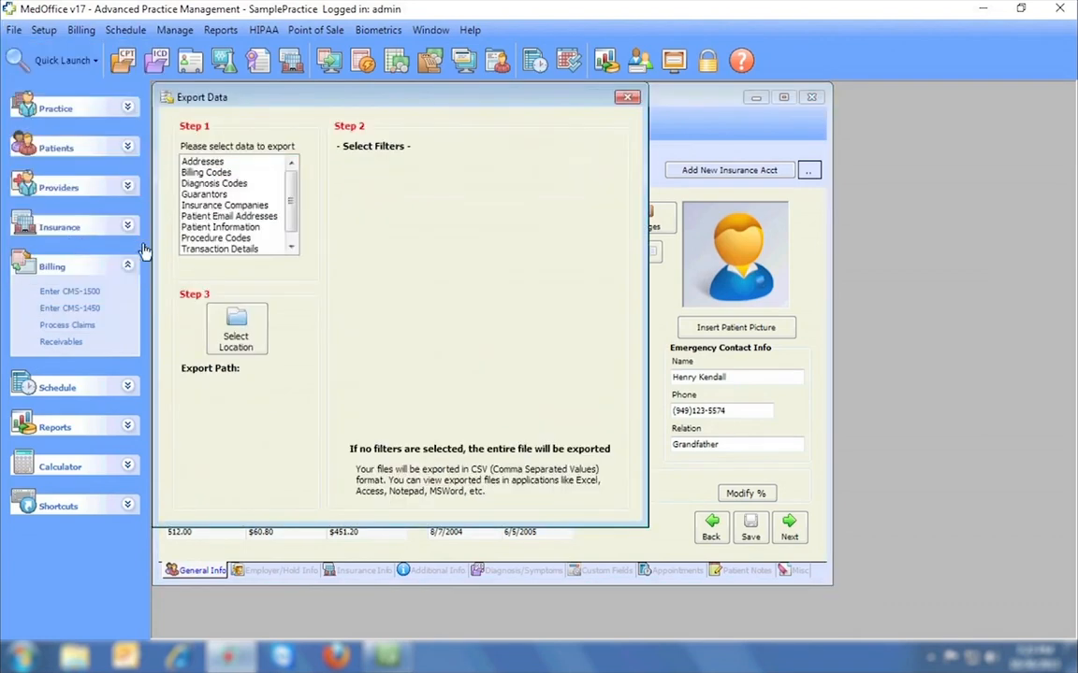
{"action": "left_click", "coordinate": [206, 161]}
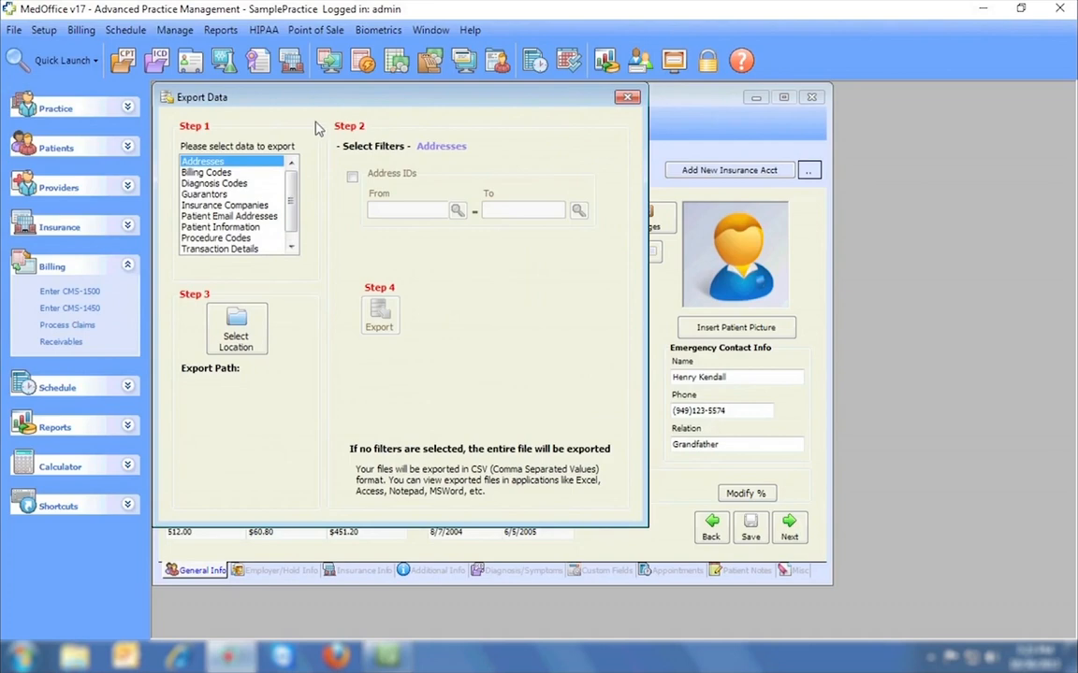
{"action": "key", "text": "Down"}
{"action": "key", "text": "Down"}
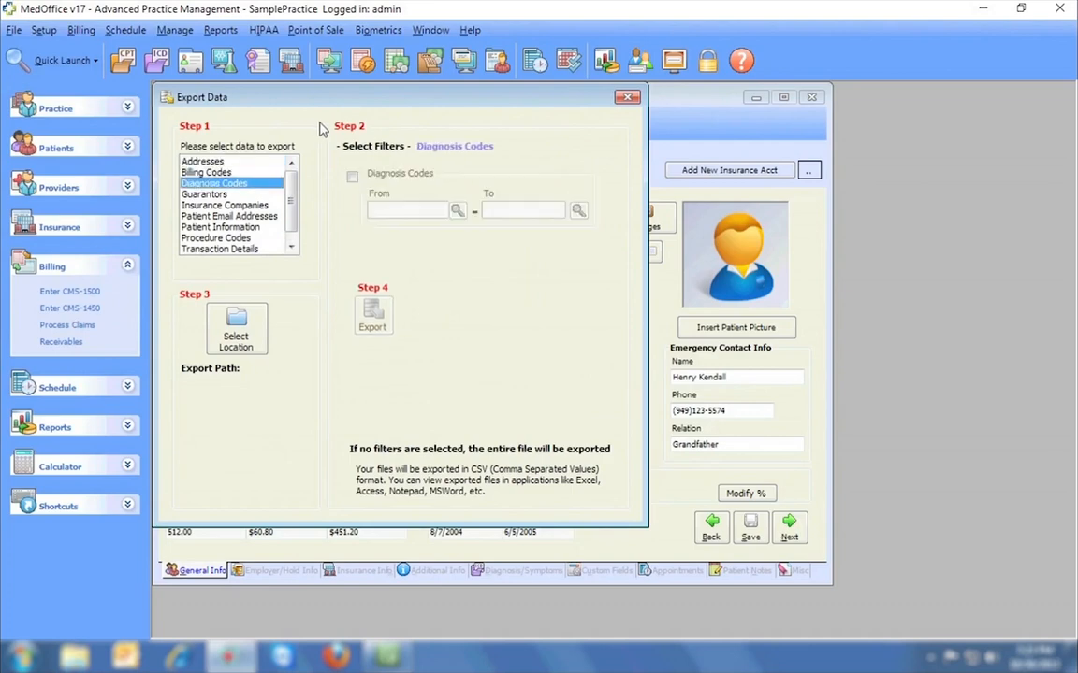
{"action": "key", "text": "Down"}
{"action": "key", "text": "Down"}
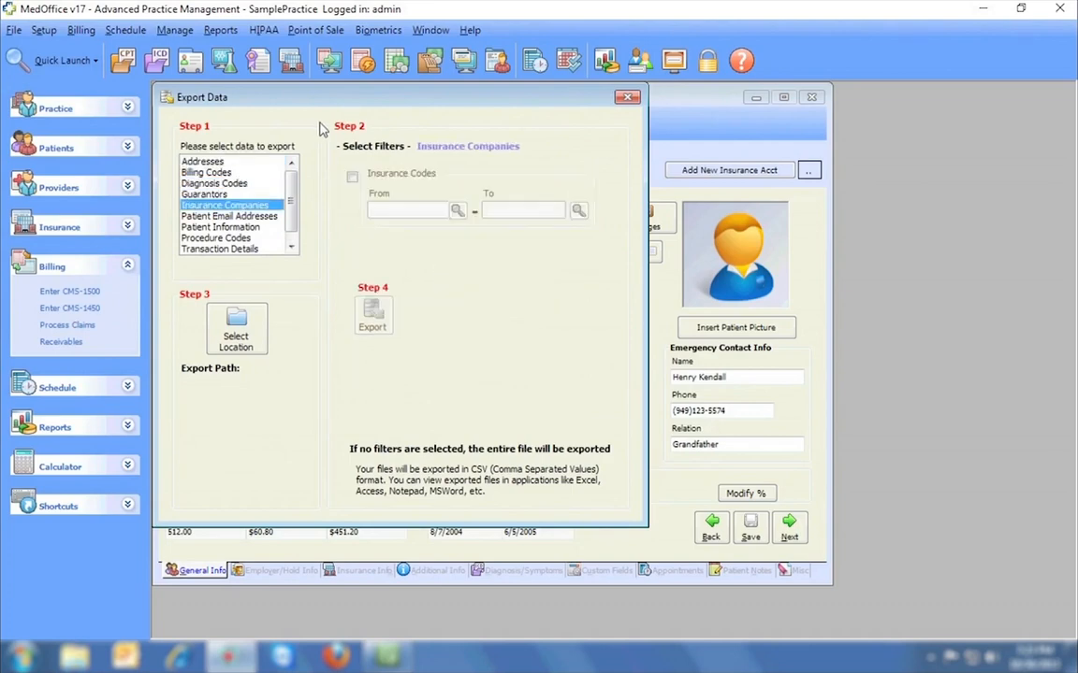
{"action": "key", "text": "Down"}
{"action": "key", "text": "Down"}
{"action": "key", "text": "Down"}
{"action": "key", "text": "Down"}
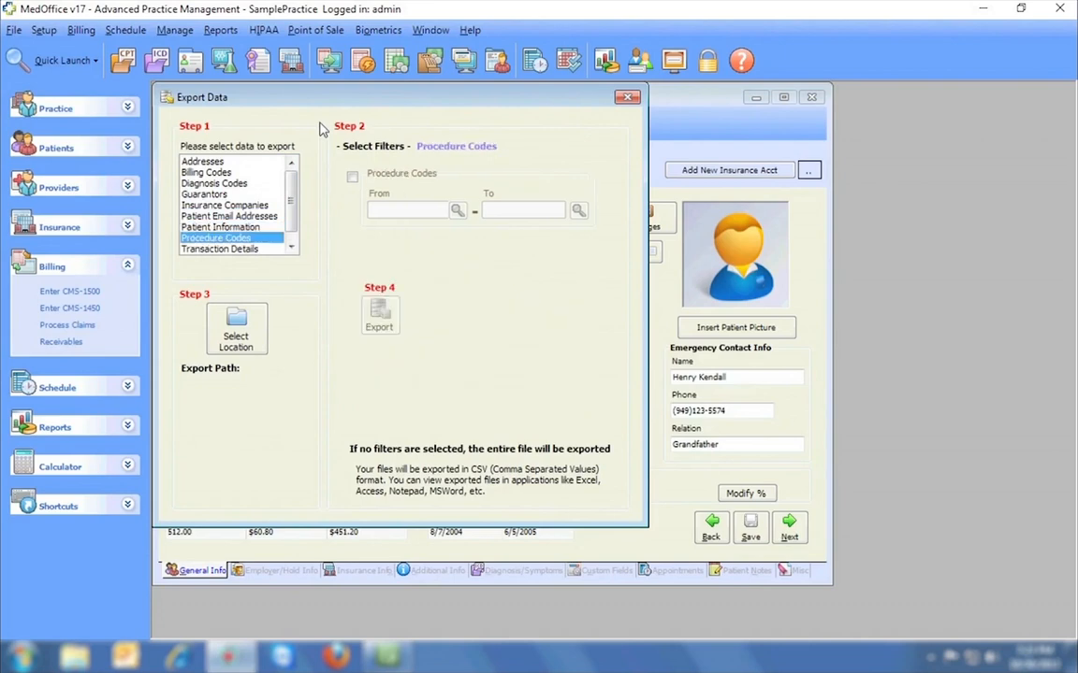
{"action": "key", "text": "Down"}
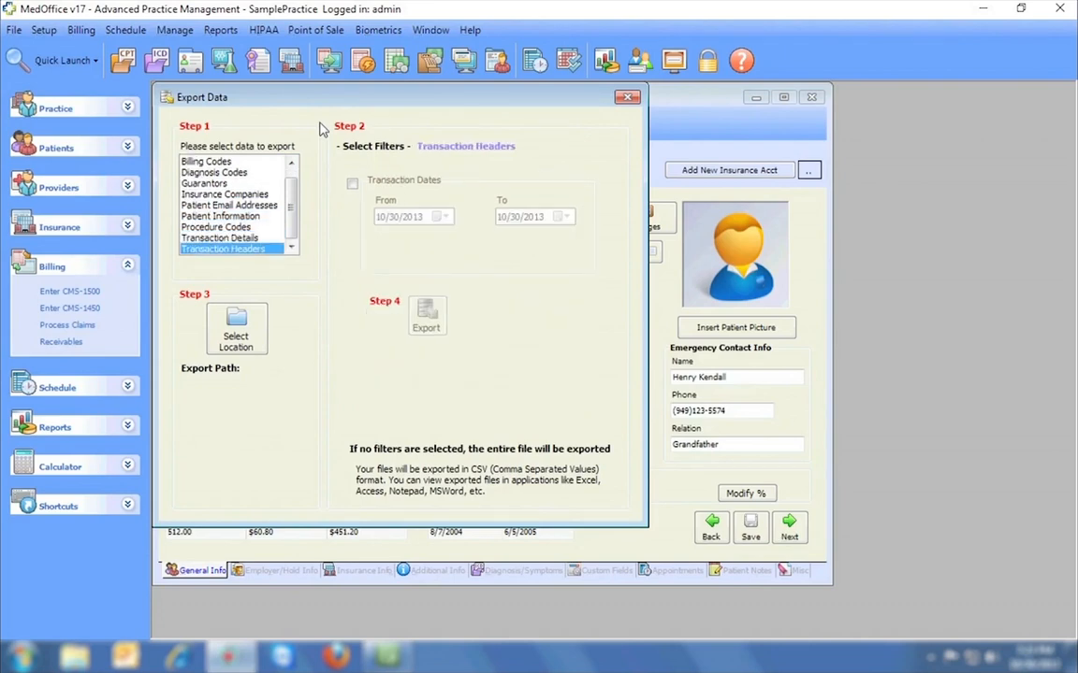
{"action": "left_click", "coordinate": [621, 97]}
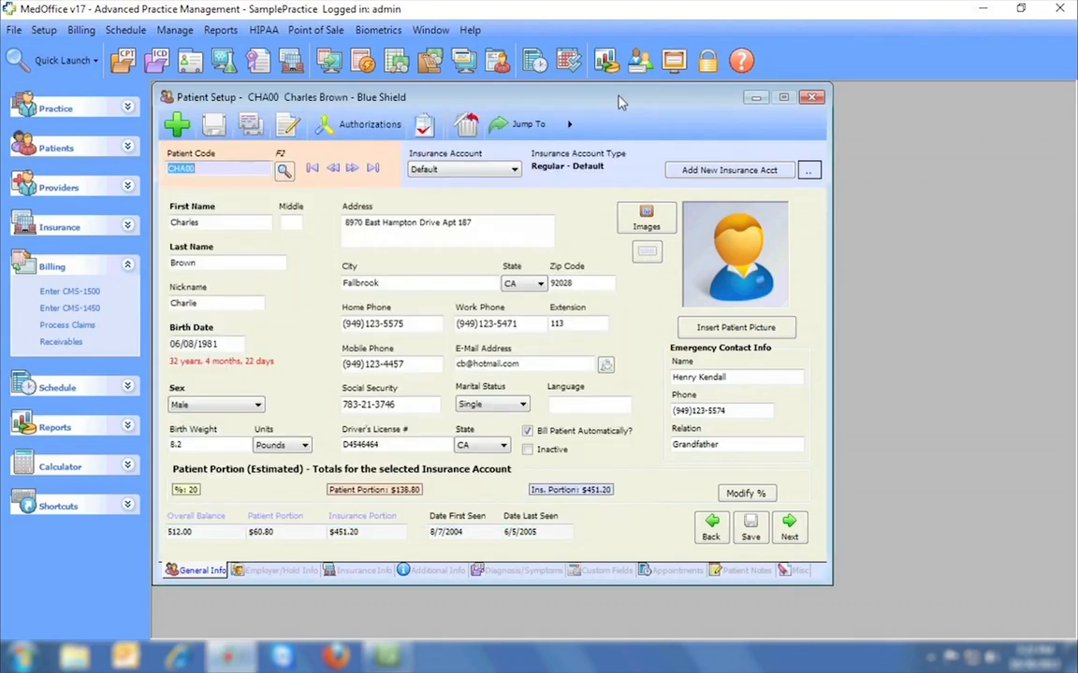
Open Fee Schedules, load the MEDICARE schedule and look up a CPT procedure code.
{"action": "left_click", "coordinate": [44, 30]}
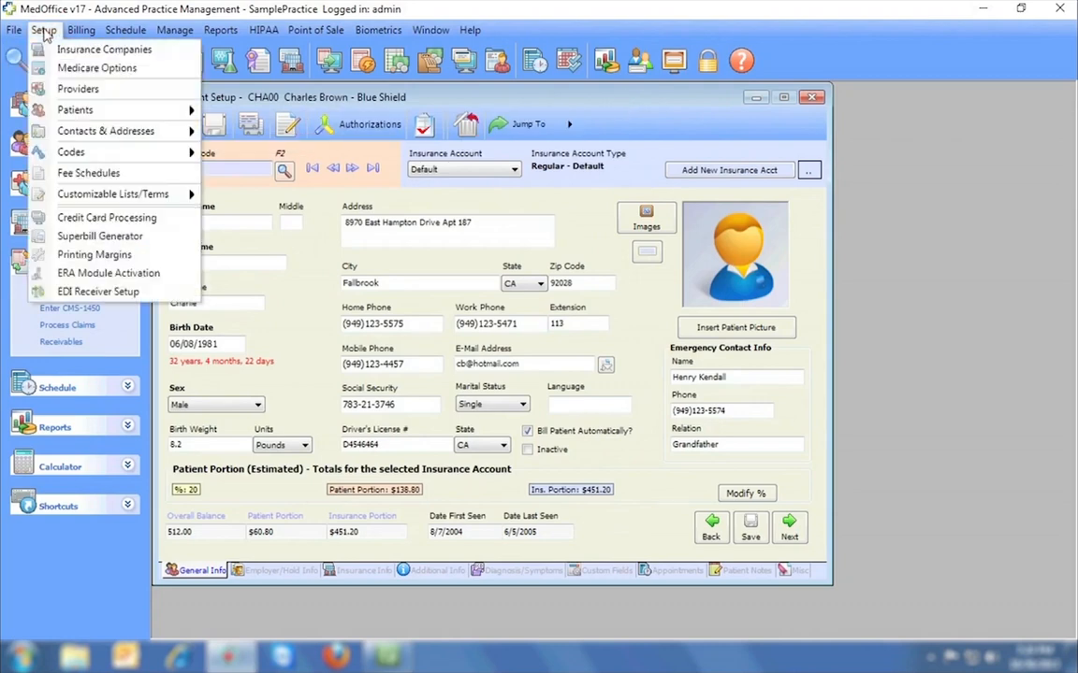
{"action": "left_click", "coordinate": [70, 178]}
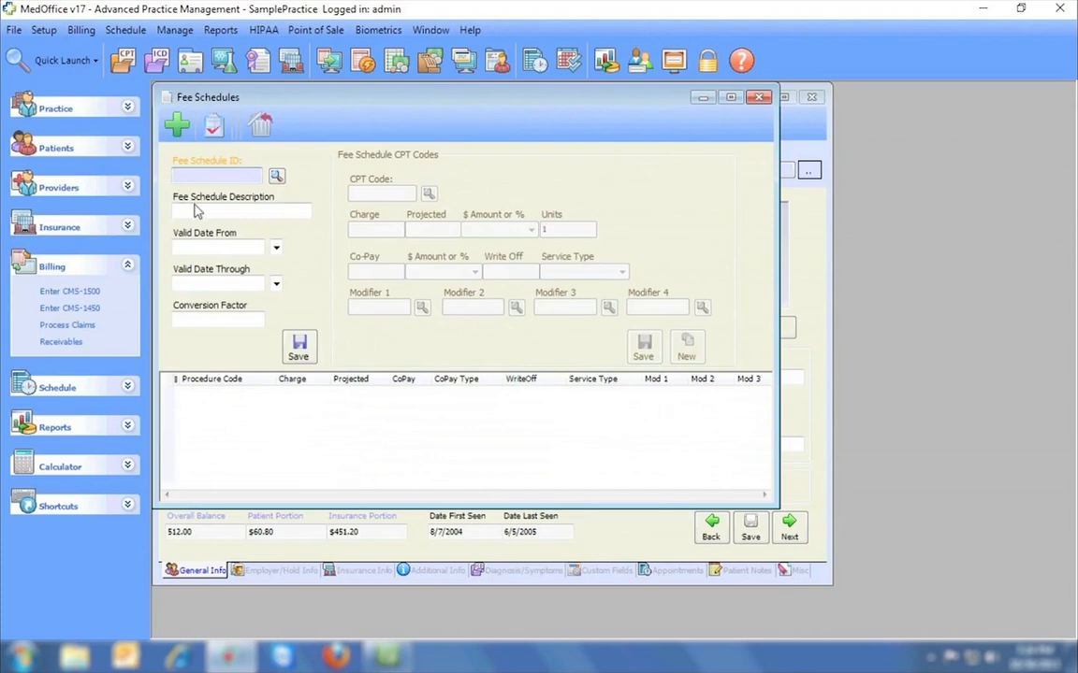
{"action": "left_click", "coordinate": [276, 176]}
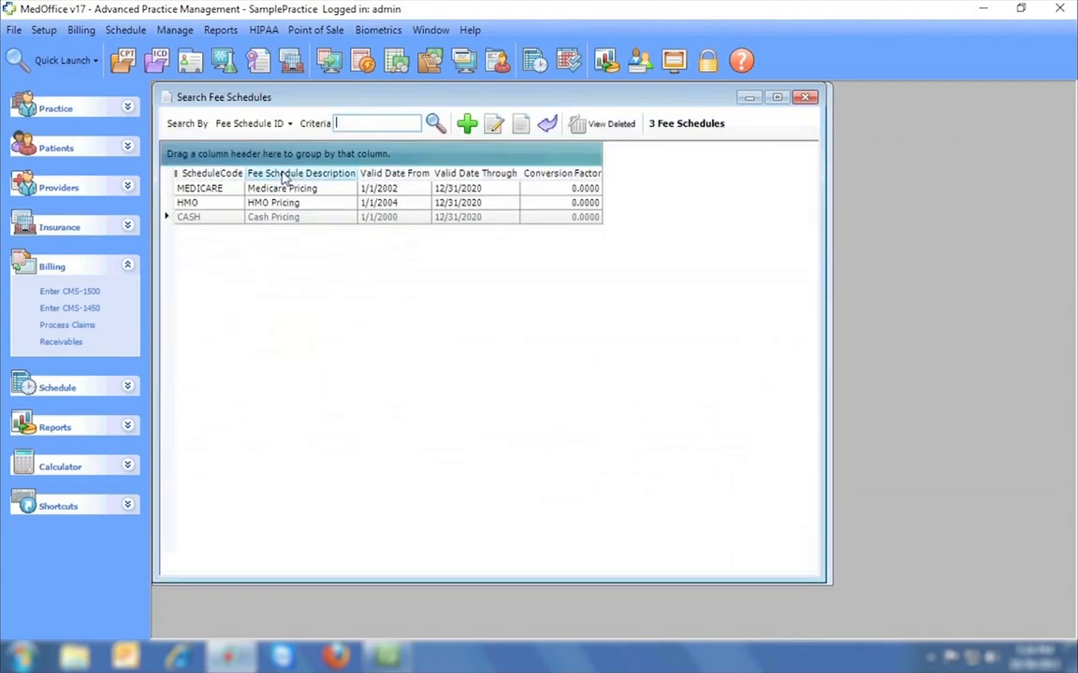
{"action": "double_click", "coordinate": [285, 192]}
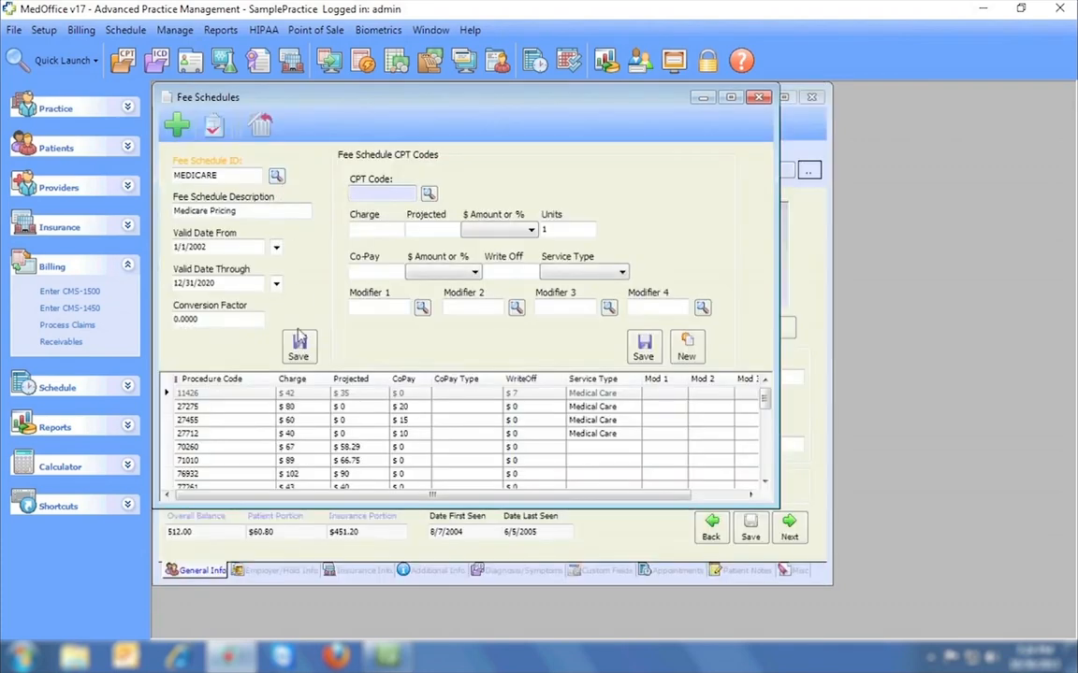
{"action": "left_click", "coordinate": [428, 193]}
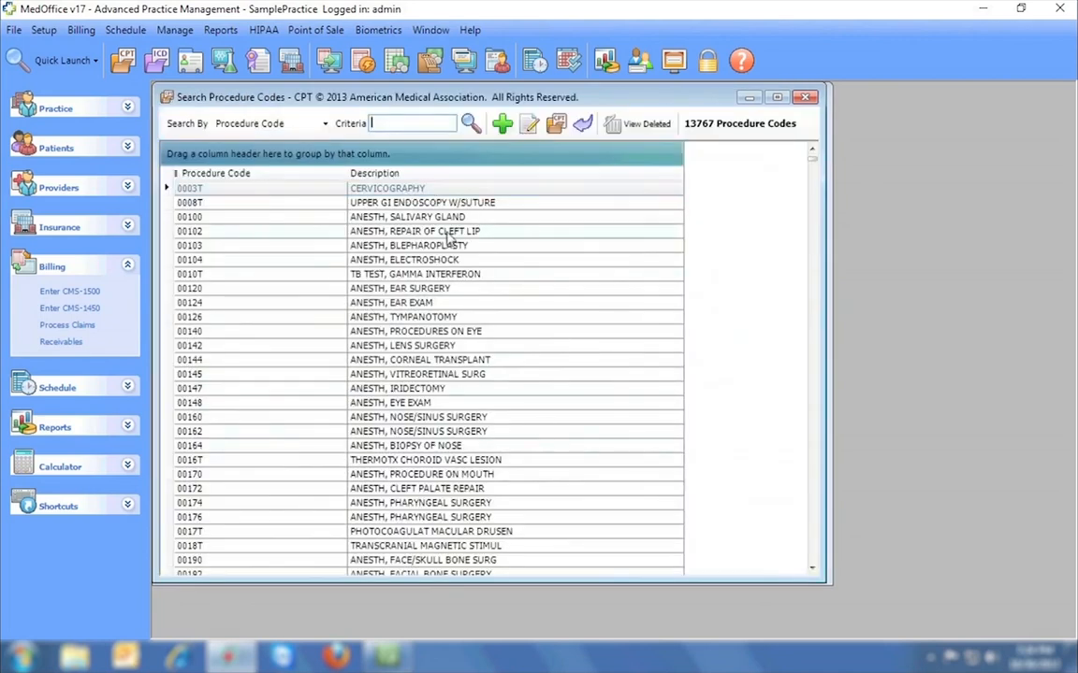
{"action": "left_click", "coordinate": [804, 97]}
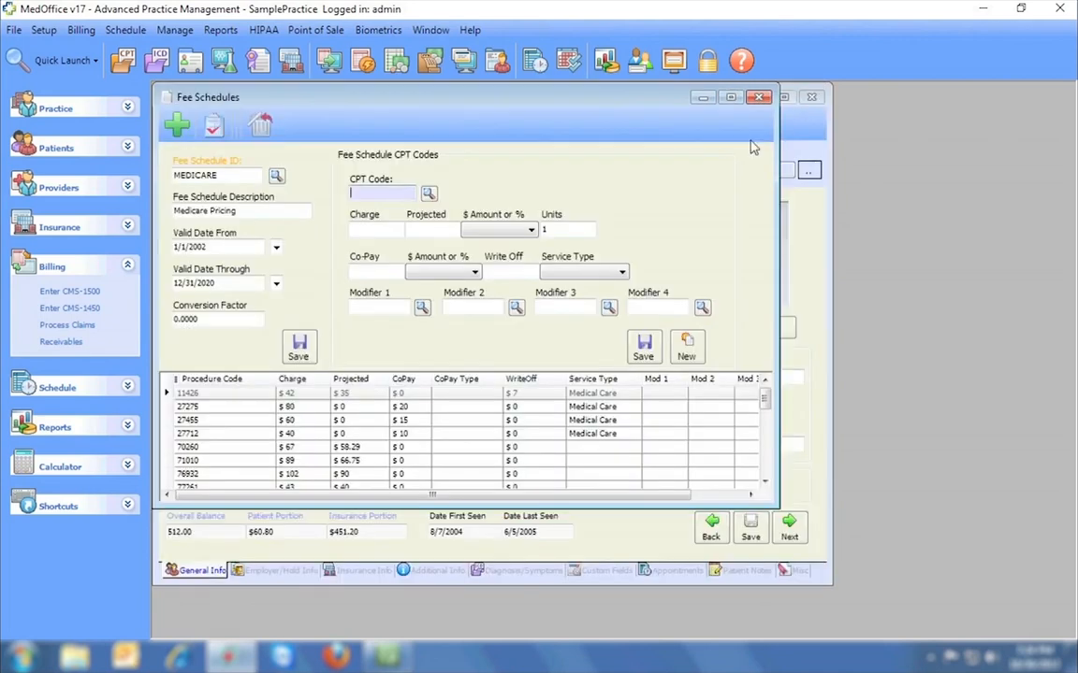
Load the CASH fee schedule, look up a CPT code, then close Fee Schedules.
{"action": "left_click", "coordinate": [276, 176]}
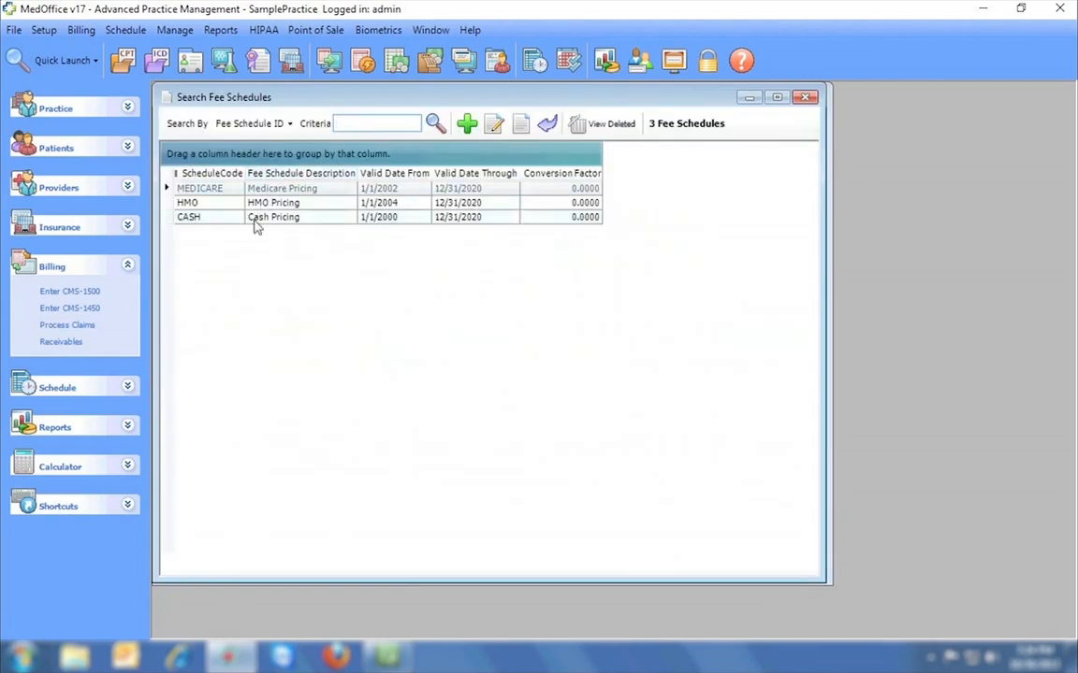
{"action": "double_click", "coordinate": [255, 224]}
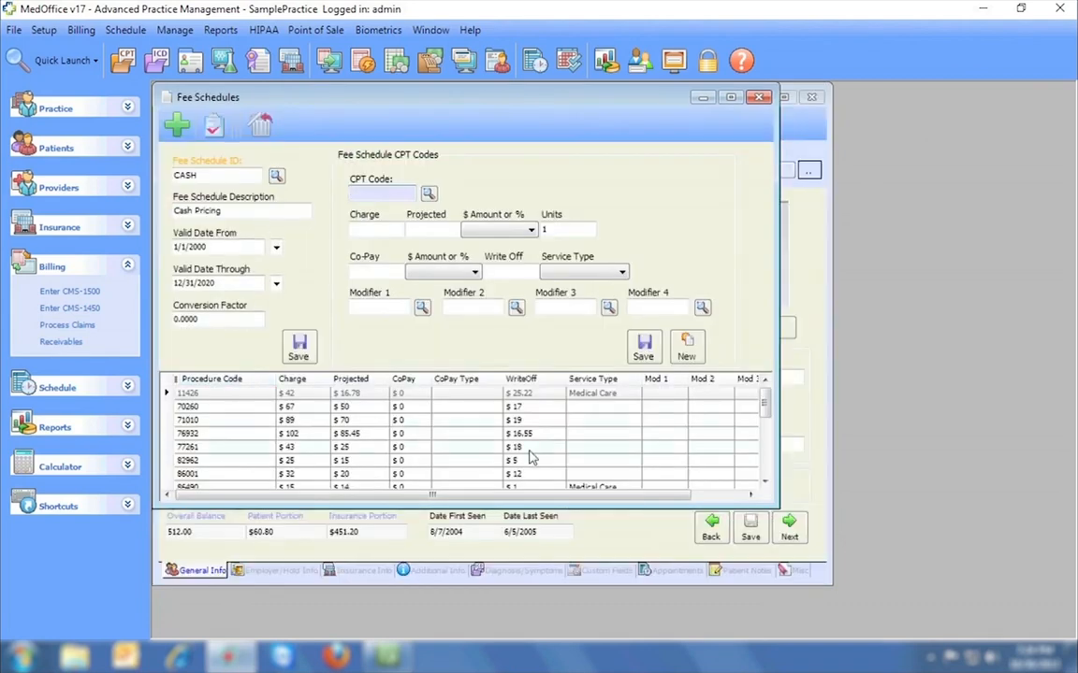
{"action": "mouse_move", "coordinate": [765, 396]}
{"action": "left_mouse_down"}
{"action": "mouse_move", "coordinate": [764, 434]}
{"action": "mouse_move", "coordinate": [760, 398]}
{"action": "left_mouse_up"}
{"action": "left_click", "coordinate": [430, 193]}
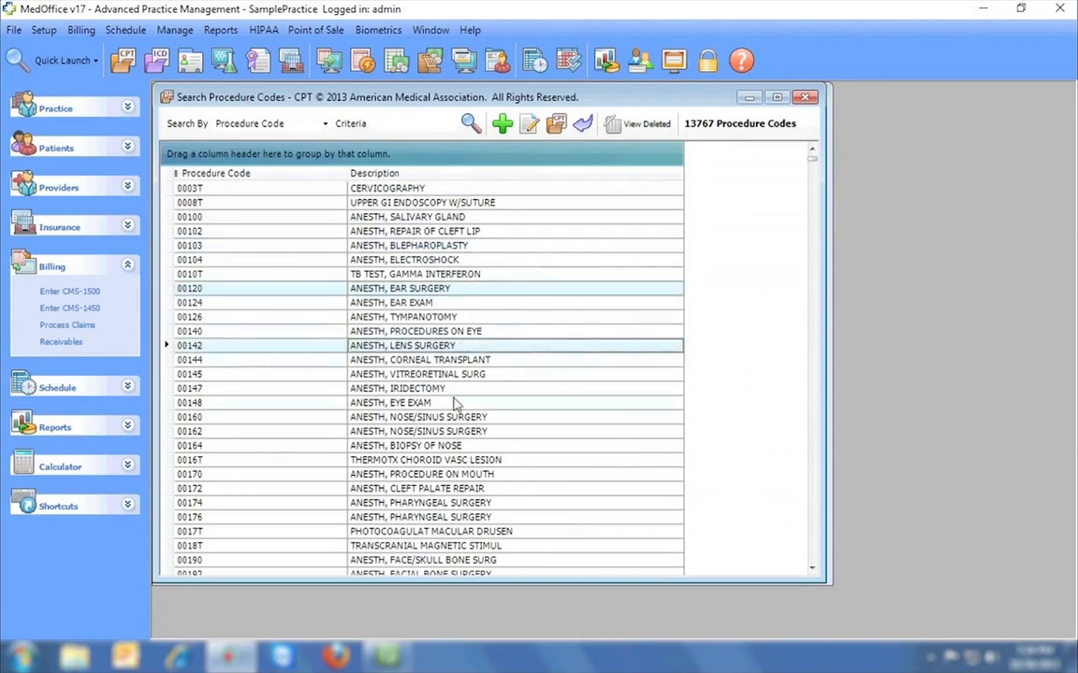
{"action": "left_click", "coordinate": [806, 98]}
{"action": "left_click", "coordinate": [760, 97]}
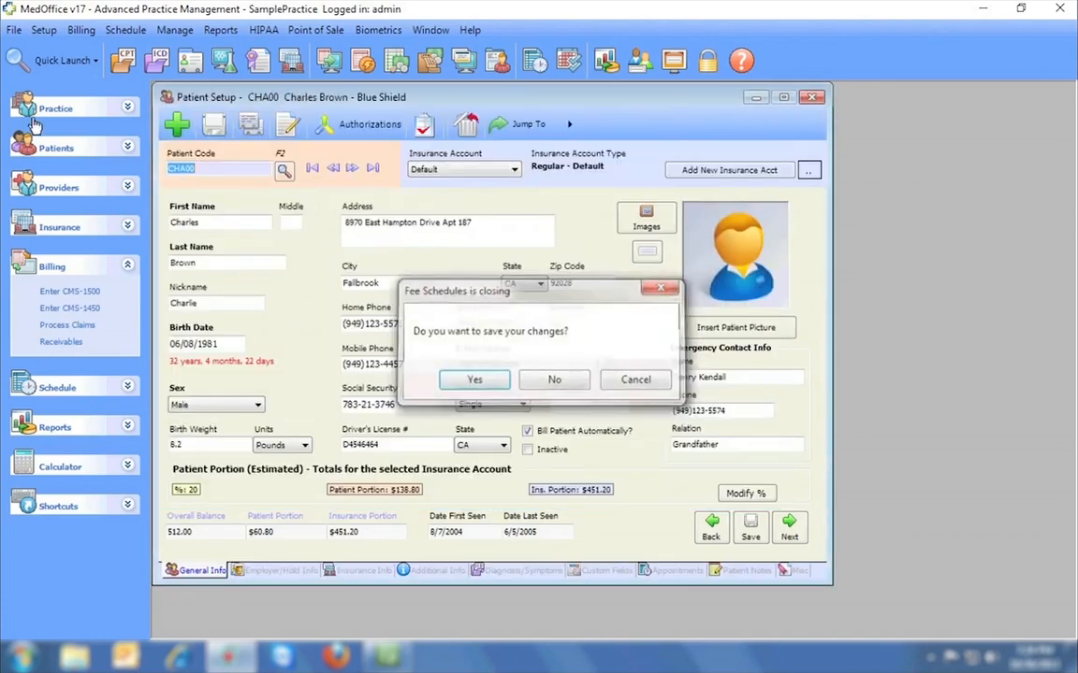
Decline saving the fee schedule changes and browse File > Import Codes.
{"action": "left_click", "coordinate": [553, 445]}
{"action": "left_click", "coordinate": [14, 30]}
{"action": "mouse_move", "coordinate": [75, 217]}
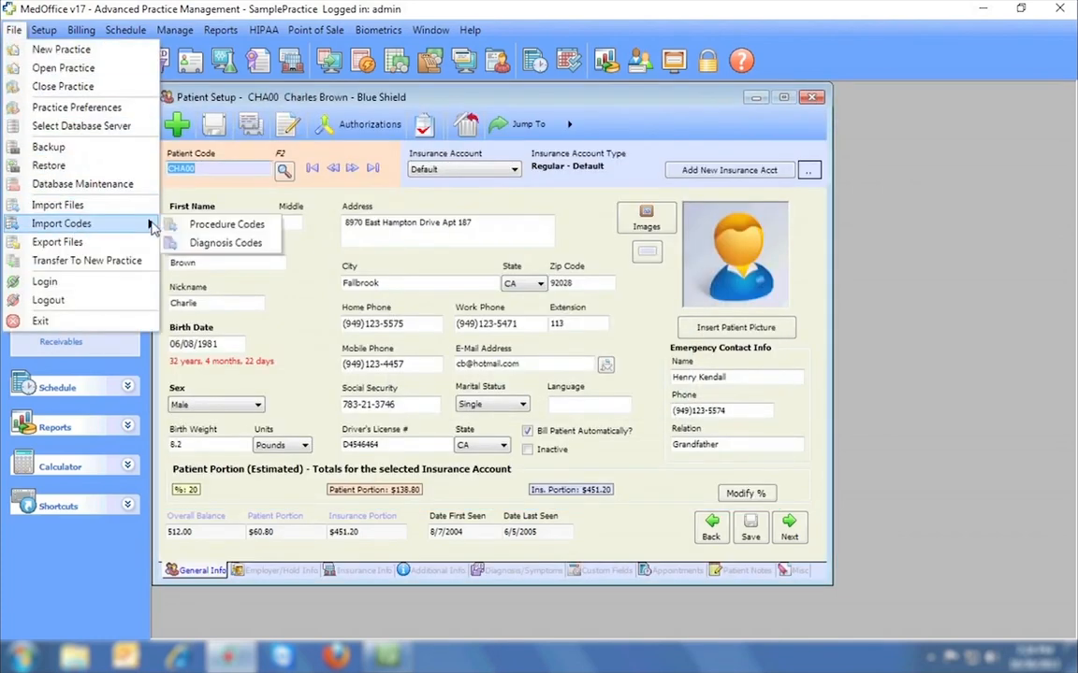
Open Other Contacts/Addresses, view its address types, then close the Addresses form.
{"action": "mouse_move", "coordinate": [44, 30]}
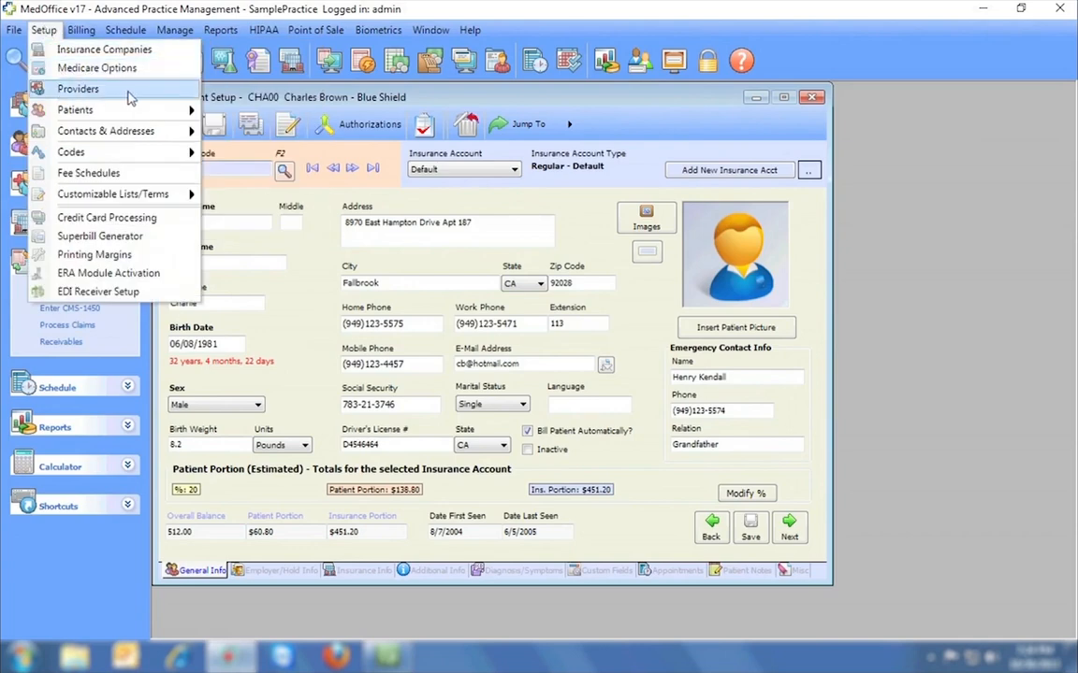
{"action": "mouse_move", "coordinate": [97, 135]}
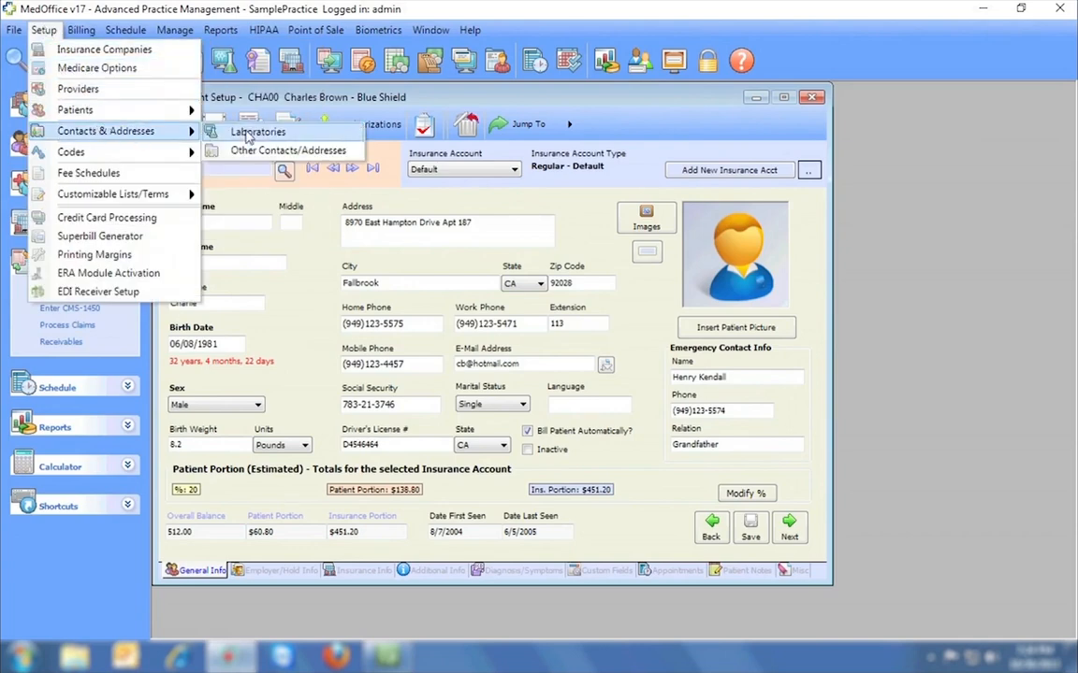
{"action": "left_click", "coordinate": [286, 150]}
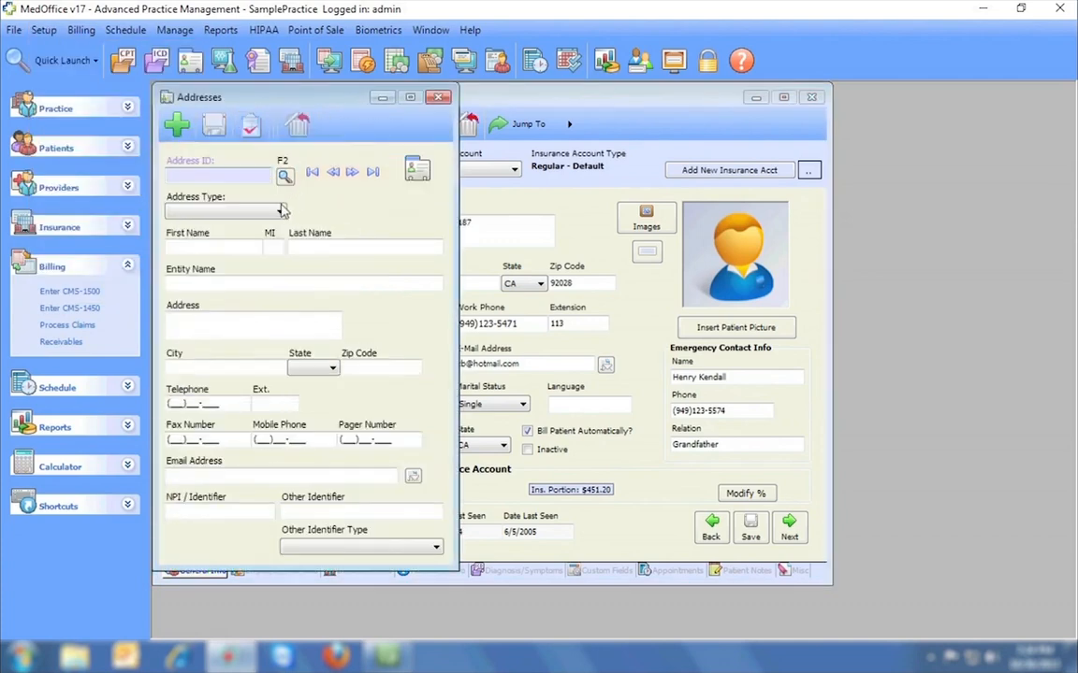
{"action": "left_click", "coordinate": [279, 211]}
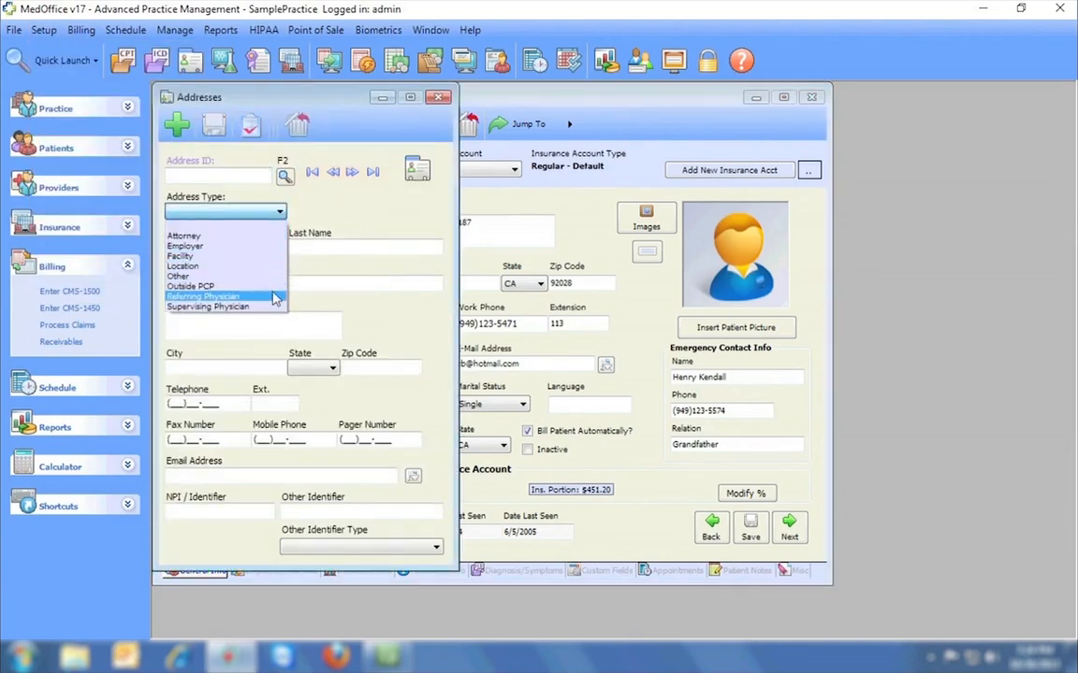
{"action": "left_click", "coordinate": [437, 98]}
{"action": "left_click", "coordinate": [436, 97]}
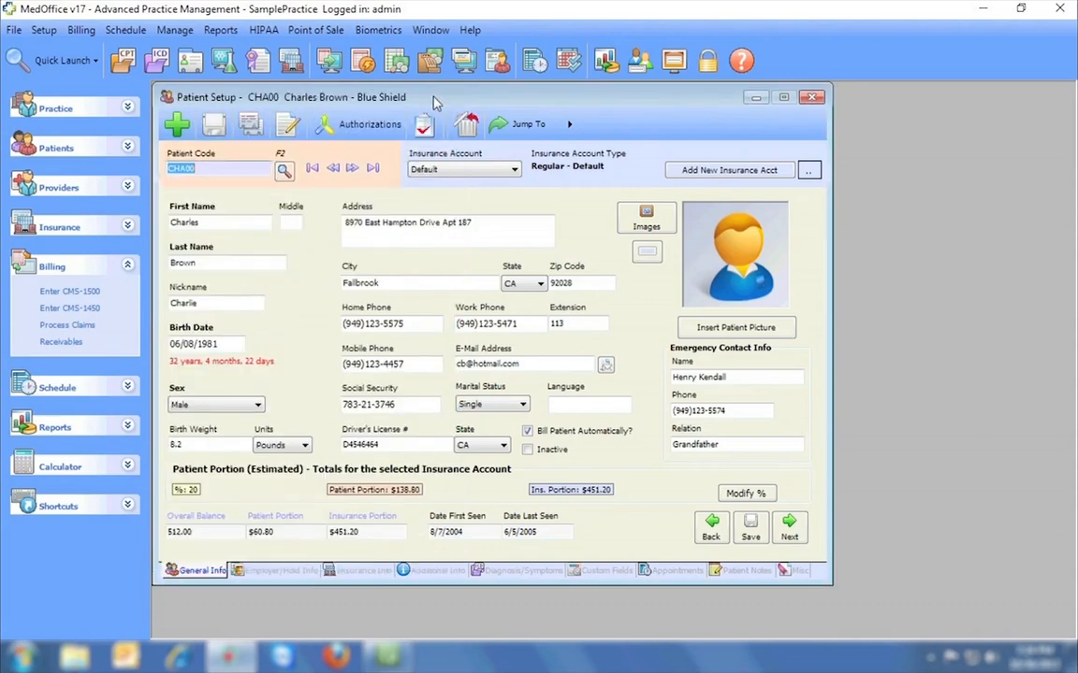
Browse Setup > Customizable Lists/Terms, then advance to the next patient record.
{"action": "left_click", "coordinate": [43, 30]}
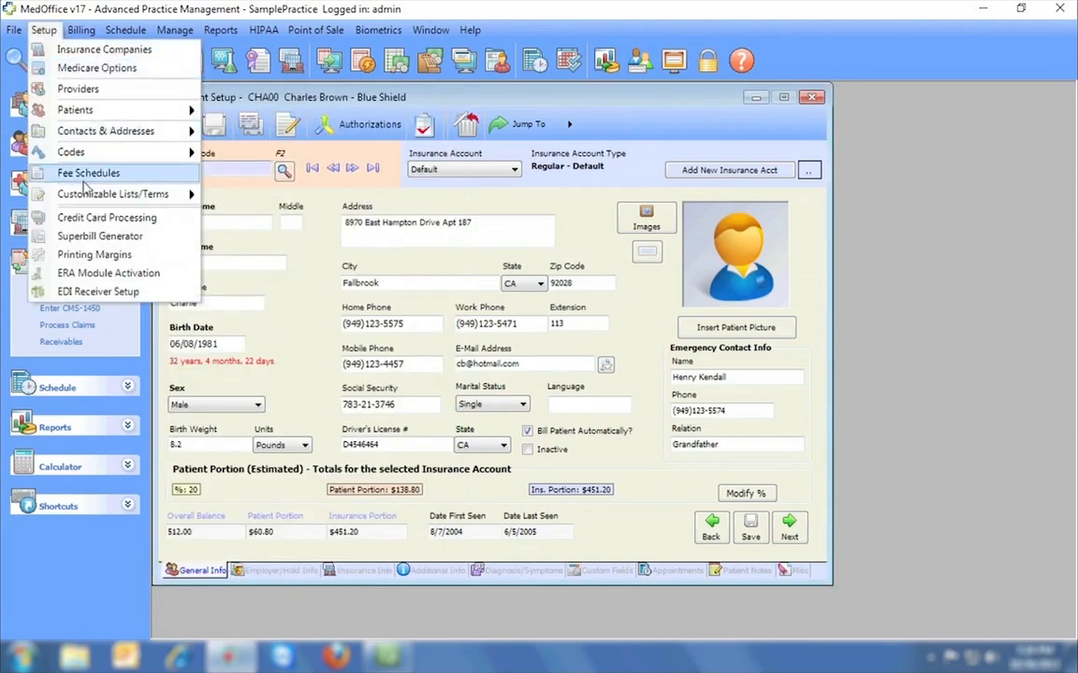
{"action": "mouse_move", "coordinate": [94, 193]}
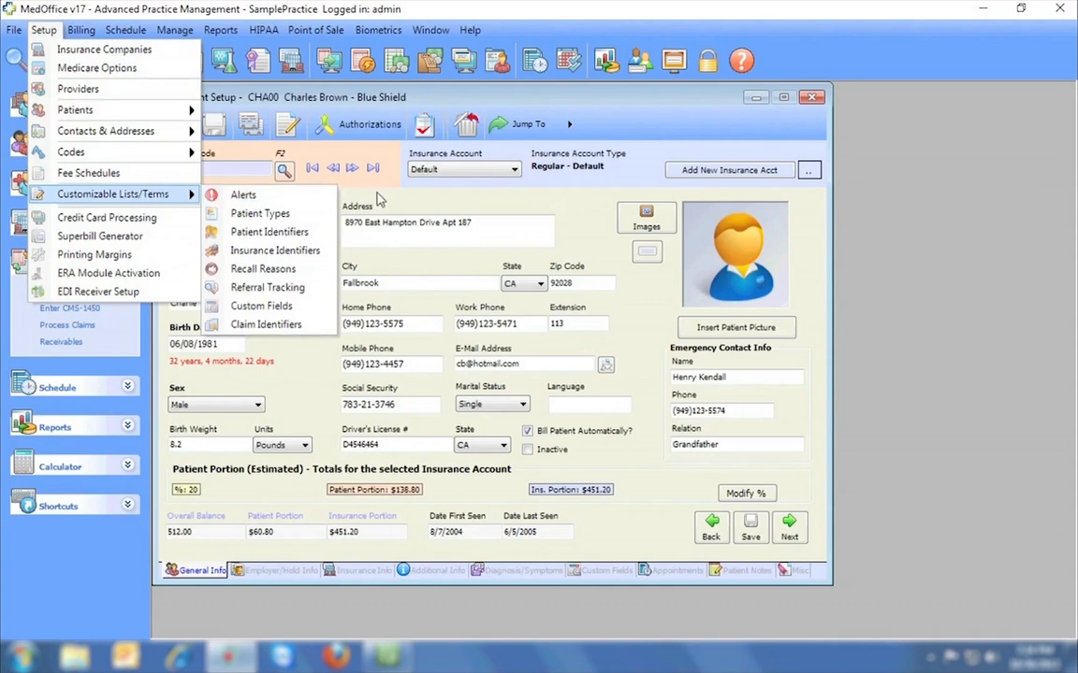
{"action": "left_click", "coordinate": [351, 169]}
{"action": "left_click", "coordinate": [351, 168]}
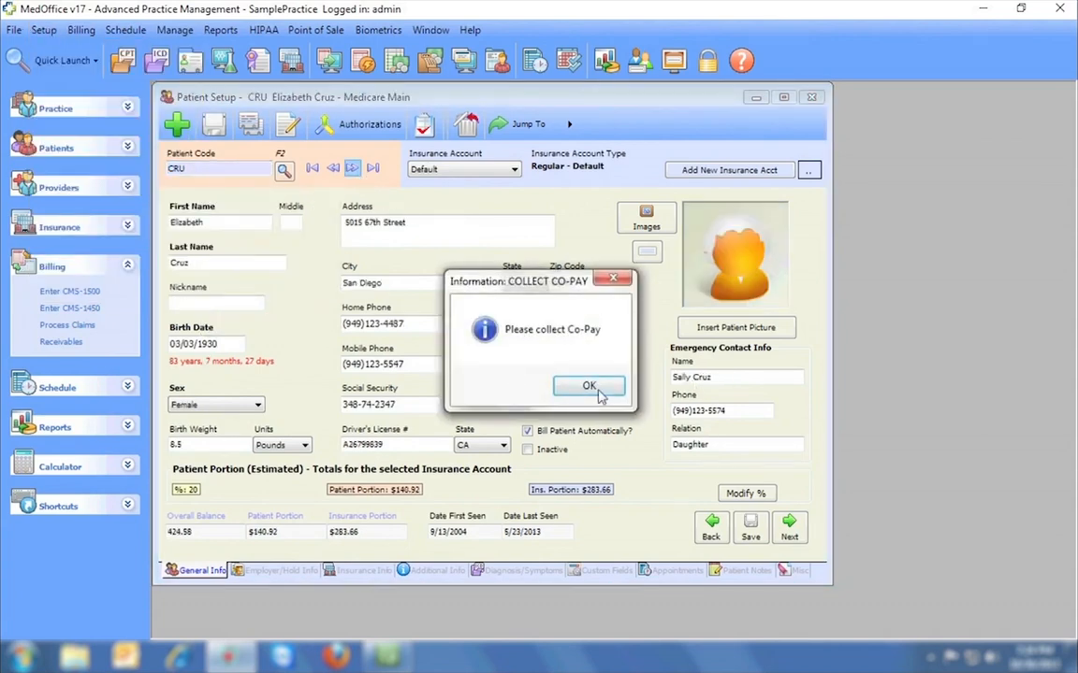
Acknowledge the co-pay reminder, view the patient's Custom Fields, and open the Custom Fields definitions.
{"action": "left_click", "coordinate": [589, 386]}
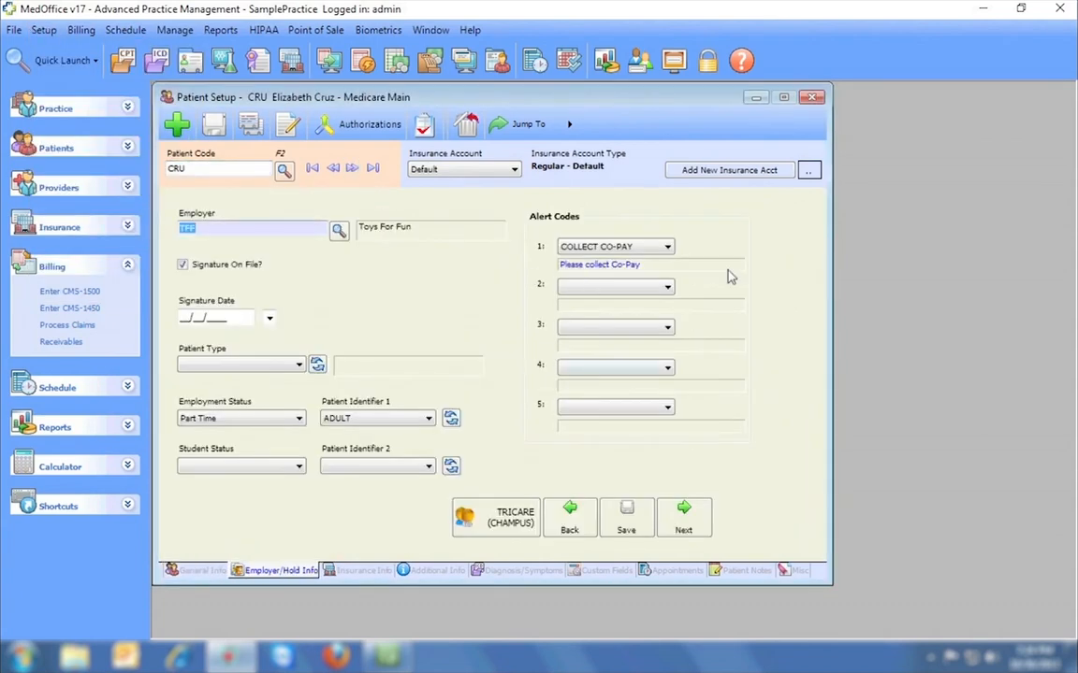
{"action": "left_click", "coordinate": [595, 570]}
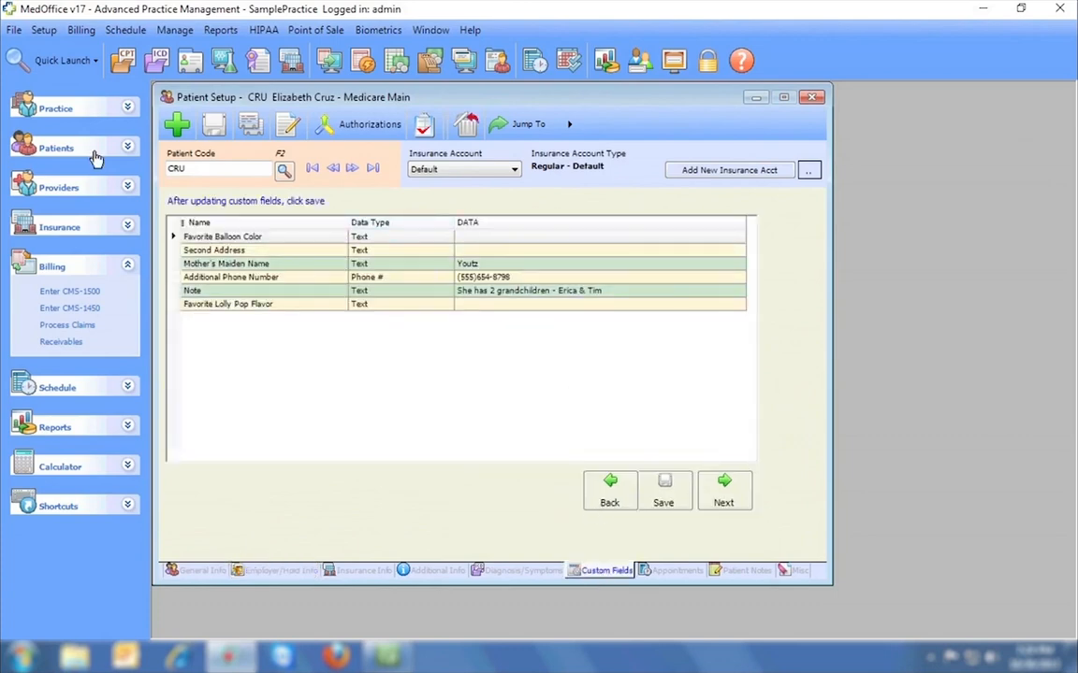
{"action": "left_click", "coordinate": [42, 34]}
{"action": "mouse_move", "coordinate": [168, 193]}
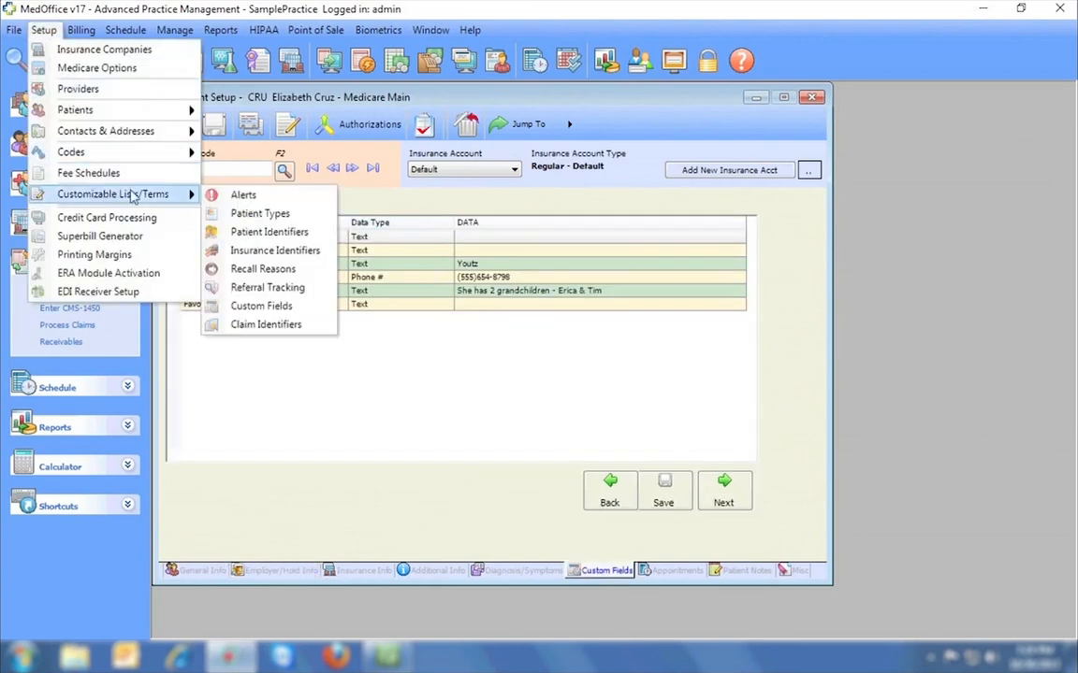
{"action": "left_click", "coordinate": [261, 307]}
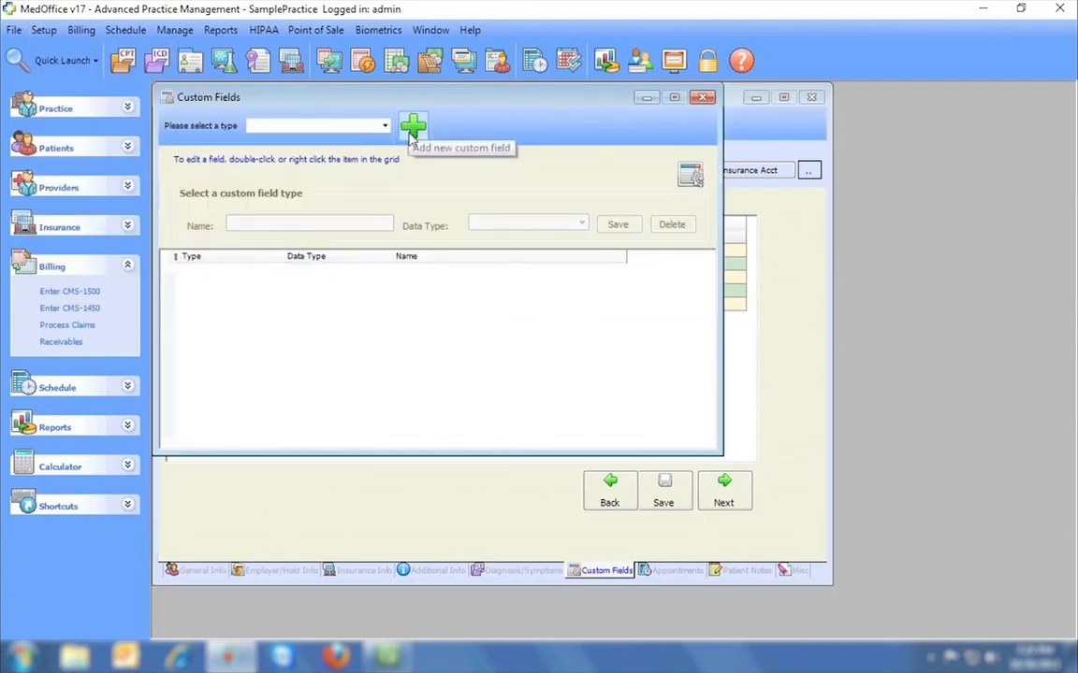
Close the Custom Fields definitions and Patient Setup, discarding unsaved changes.
{"action": "left_click", "coordinate": [701, 98]}
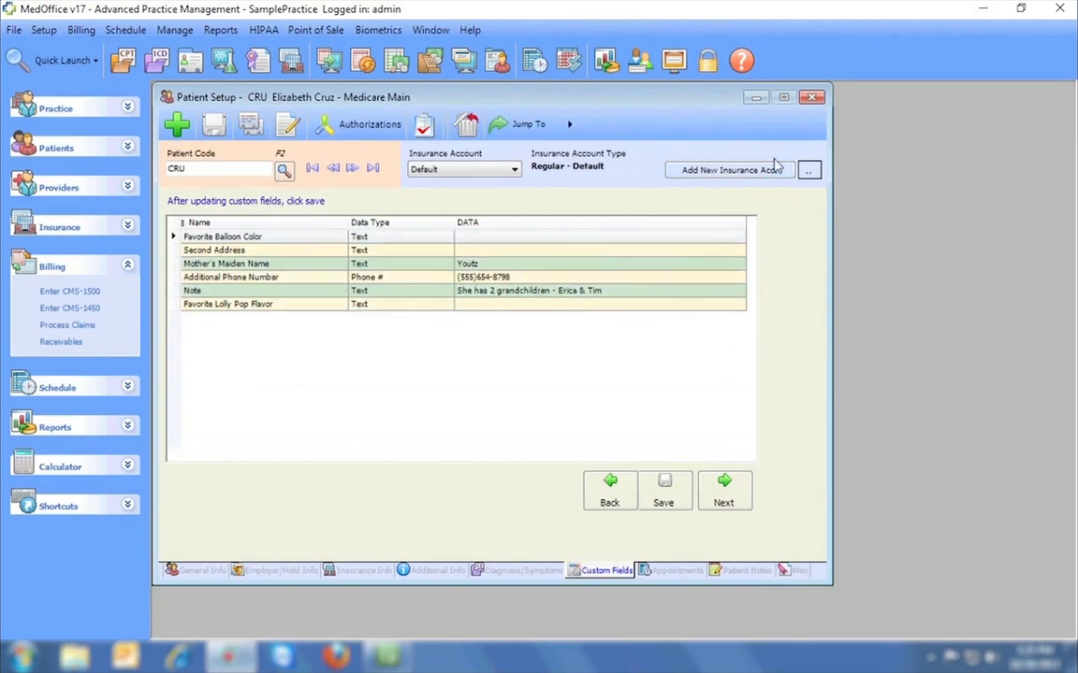
{"action": "left_click", "coordinate": [812, 97]}
{"action": "left_click", "coordinate": [566, 384]}
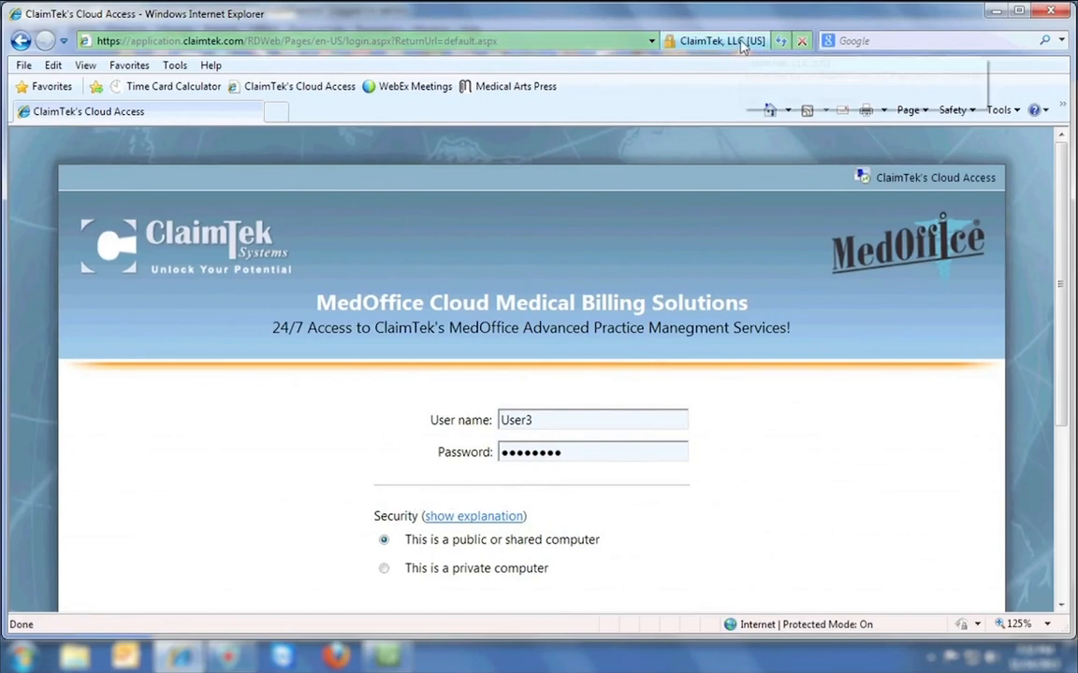
Sign in to ClaimTek Cloud Access and connect to MedOffice as a RemoteApp.
{"action": "key", "text": "Return"}
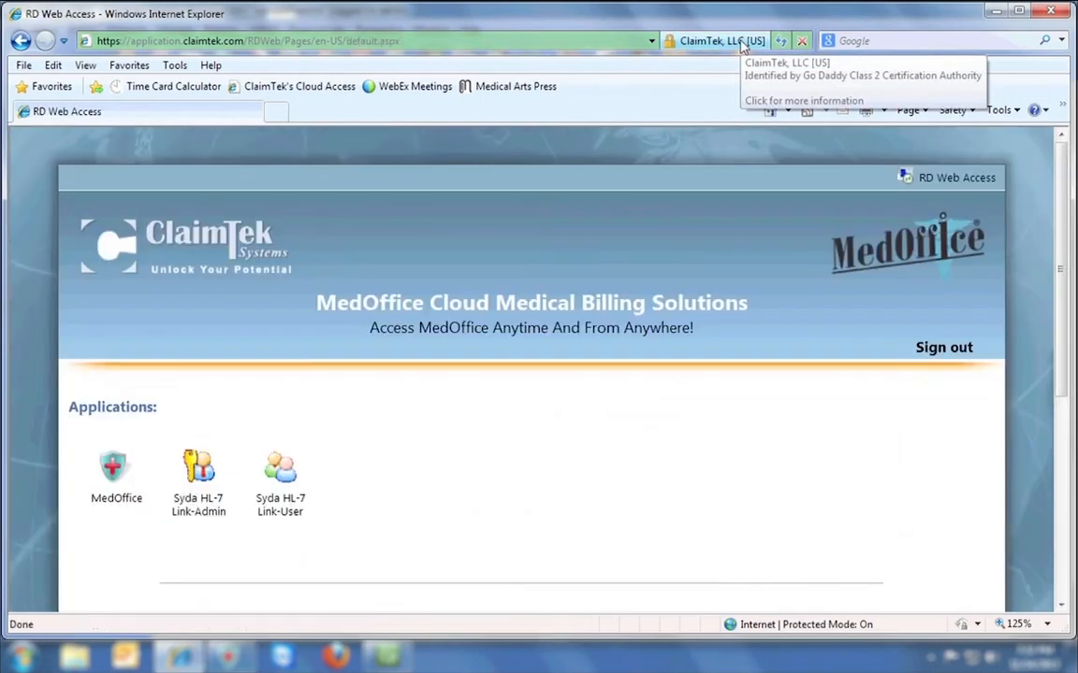
{"action": "scroll", "coordinate": [538, 351], "scroll_direction": "down", "scroll_amount": 3}
{"action": "scroll", "coordinate": [499, 369], "scroll_direction": "down", "scroll_amount": 2}
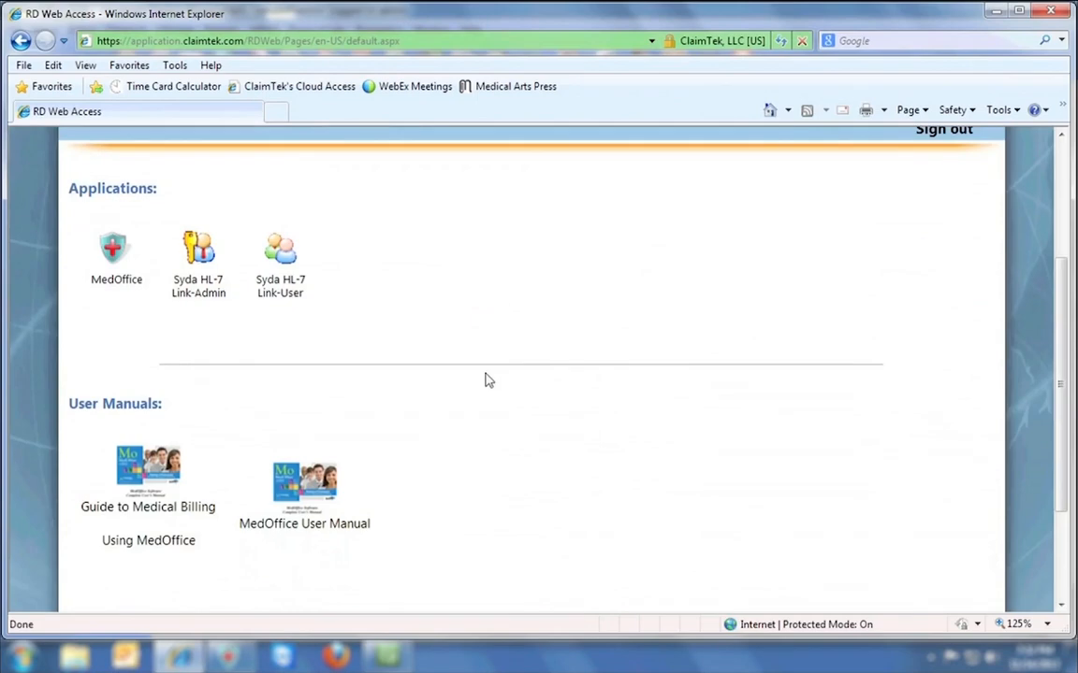
{"action": "left_click", "coordinate": [114, 271]}
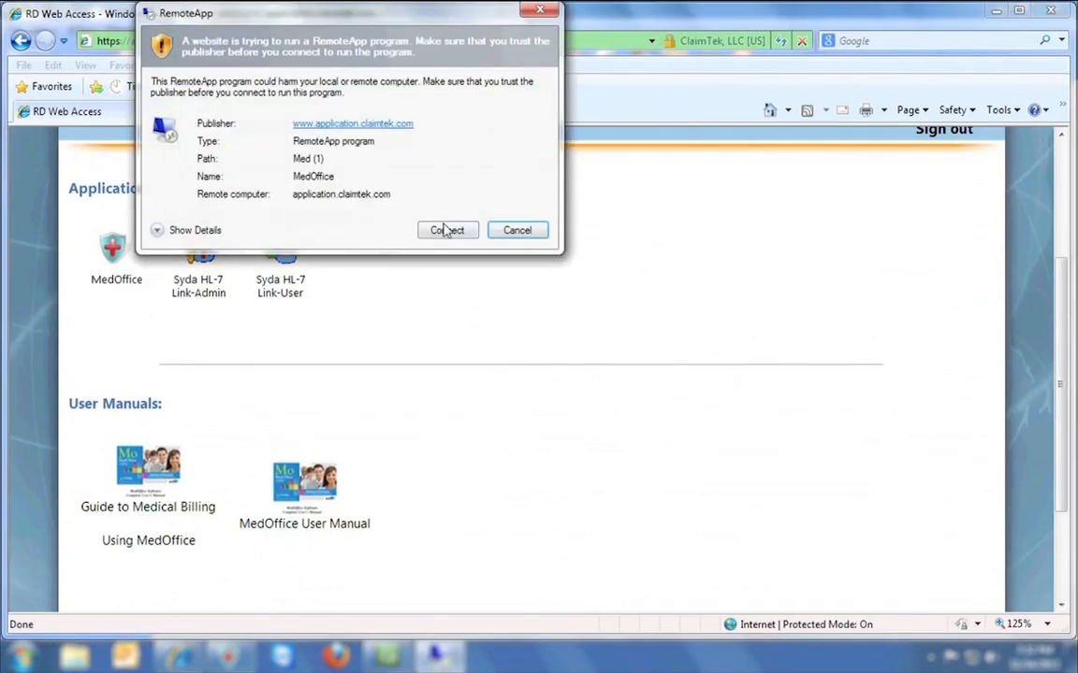
{"action": "left_click", "coordinate": [444, 227]}
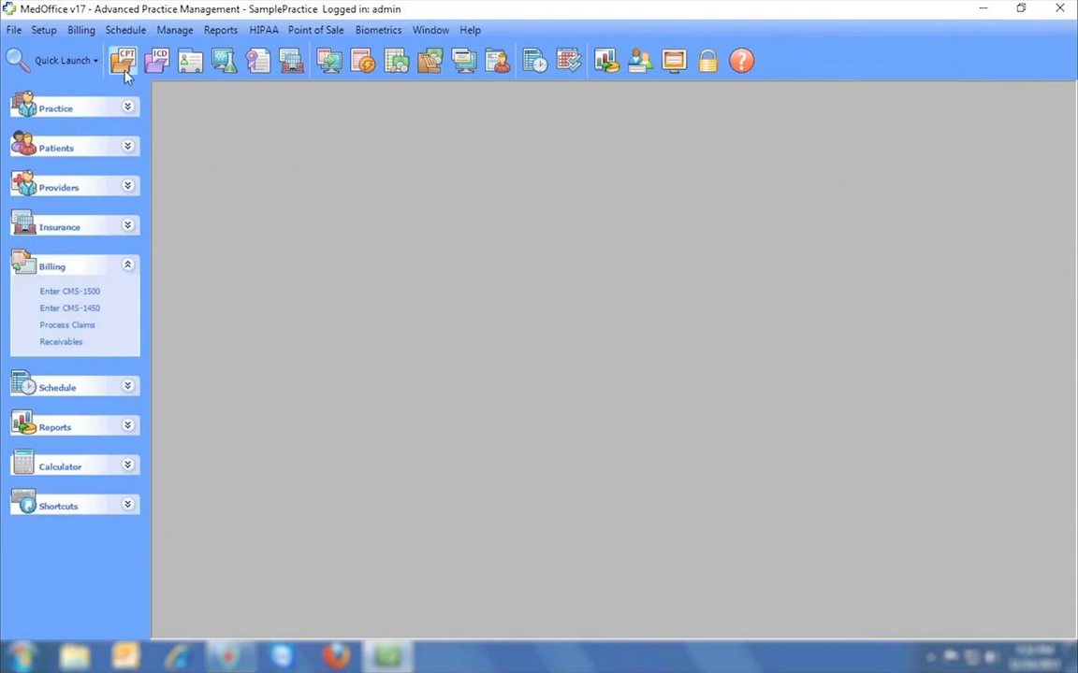
Open the Superbill Generator, then the Schedule, Point of Sale and Reports windows.
{"action": "left_click", "coordinate": [44, 30]}
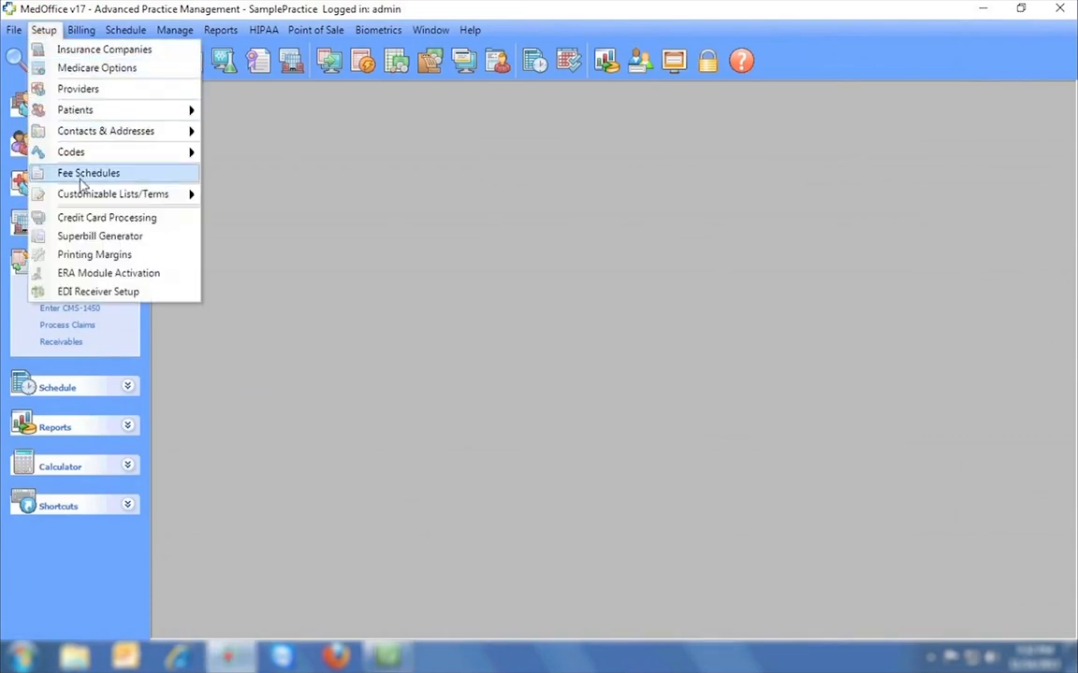
{"action": "left_click", "coordinate": [87, 237]}
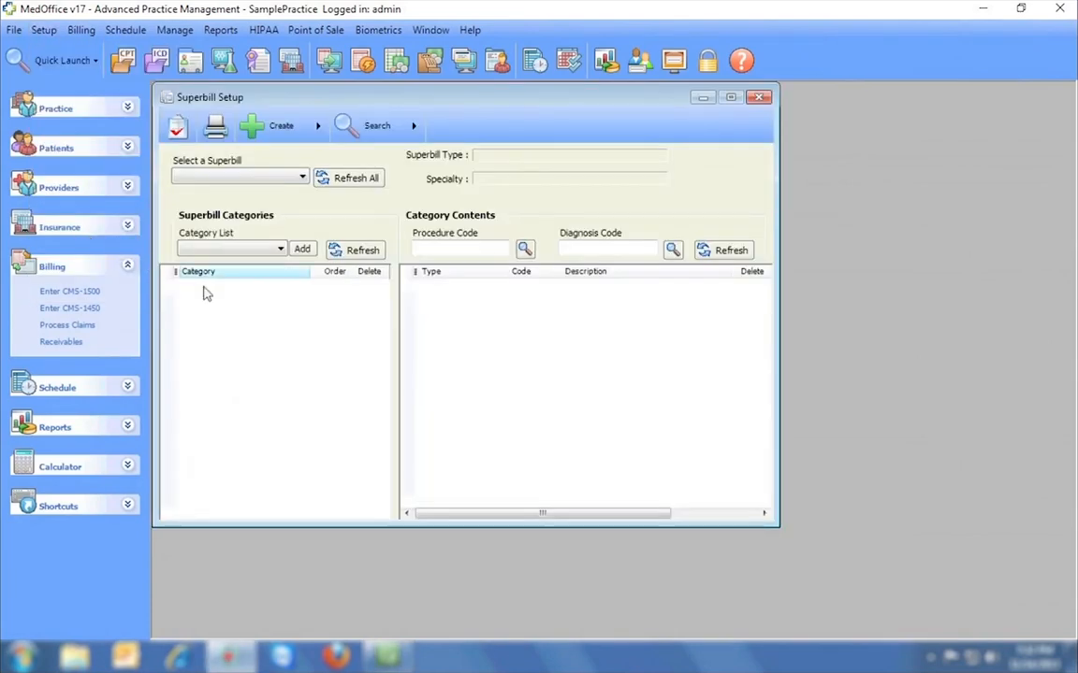
{"action": "left_click", "coordinate": [534, 61]}
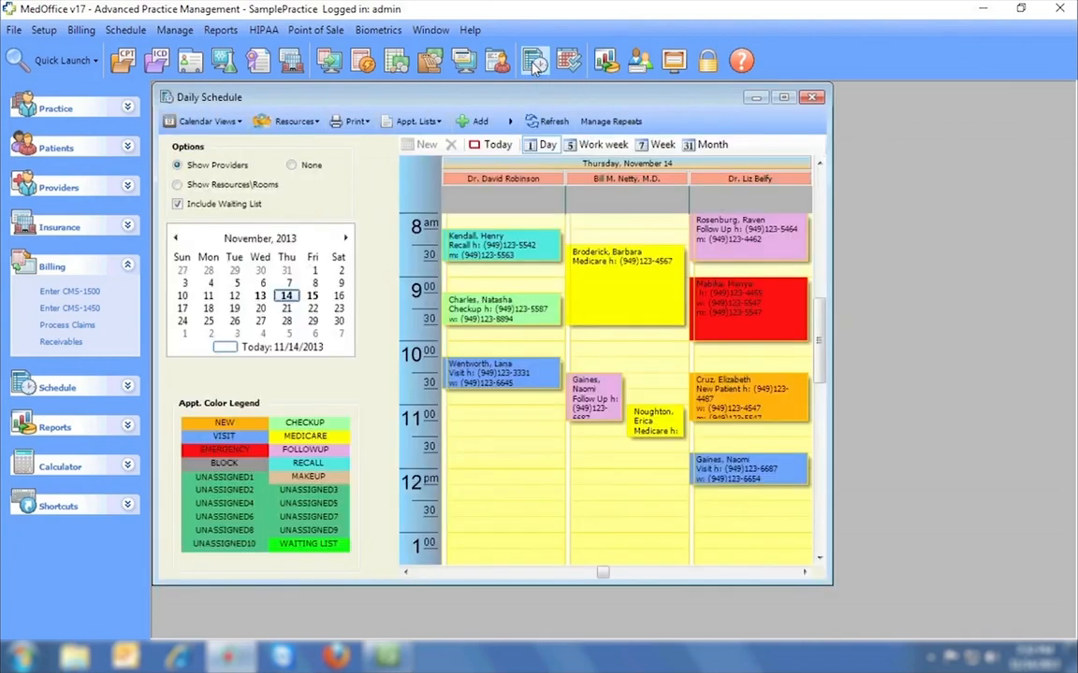
{"action": "left_click", "coordinate": [429, 62]}
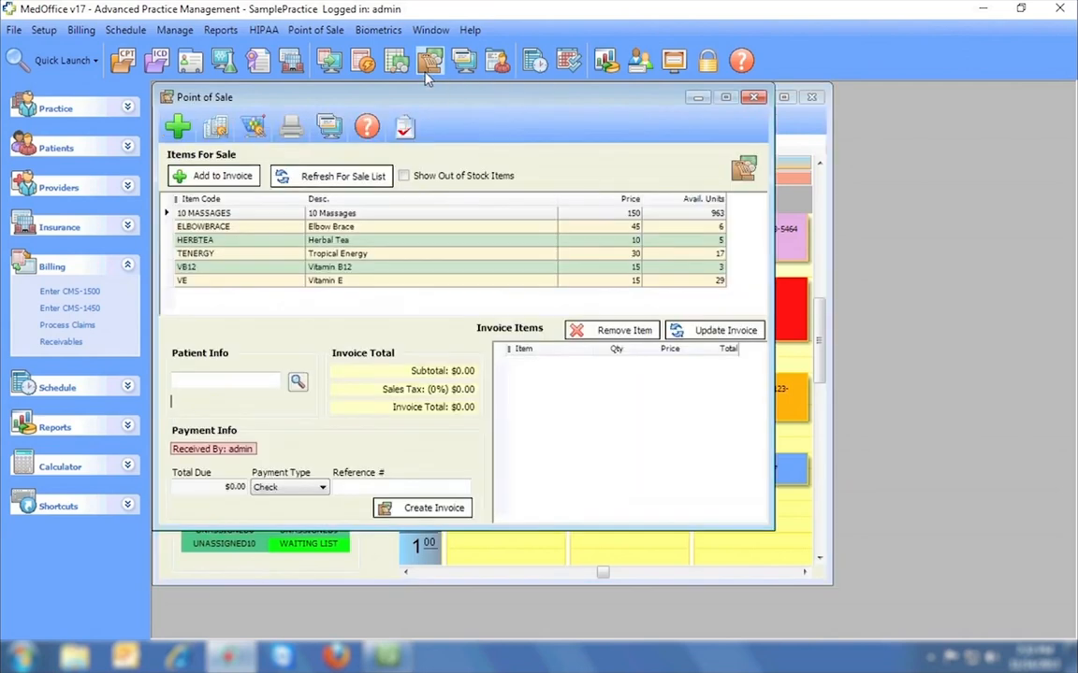
{"action": "left_click", "coordinate": [607, 63]}
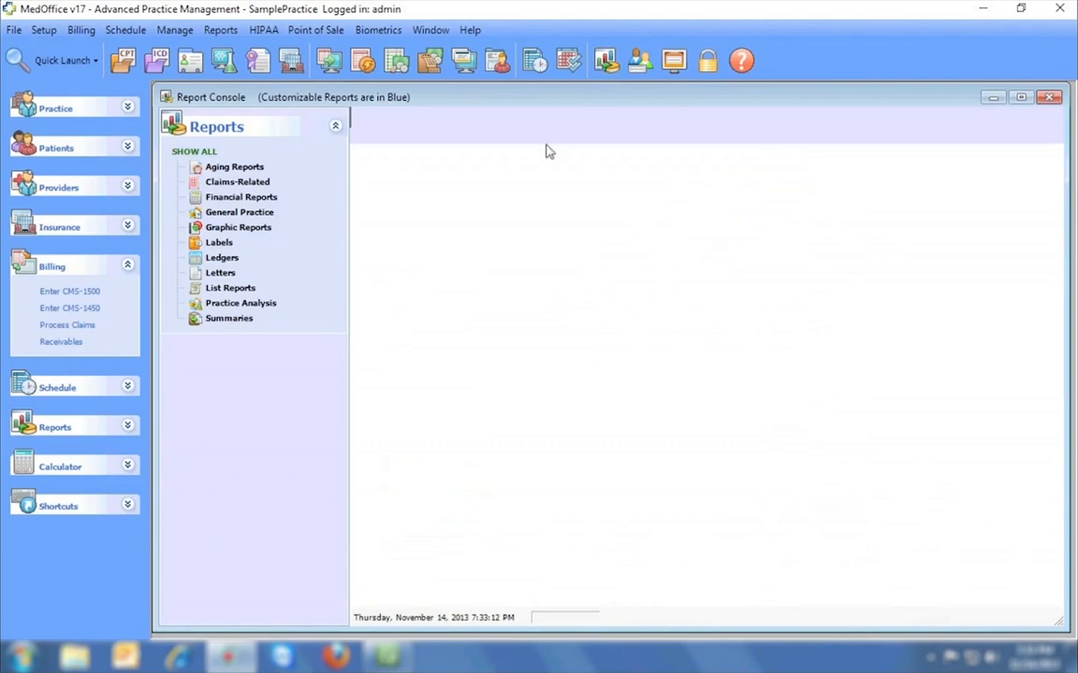
Run the Claims Balances report under Claims-Related > Financial Reports and view page 2.
{"action": "left_click", "coordinate": [263, 183]}
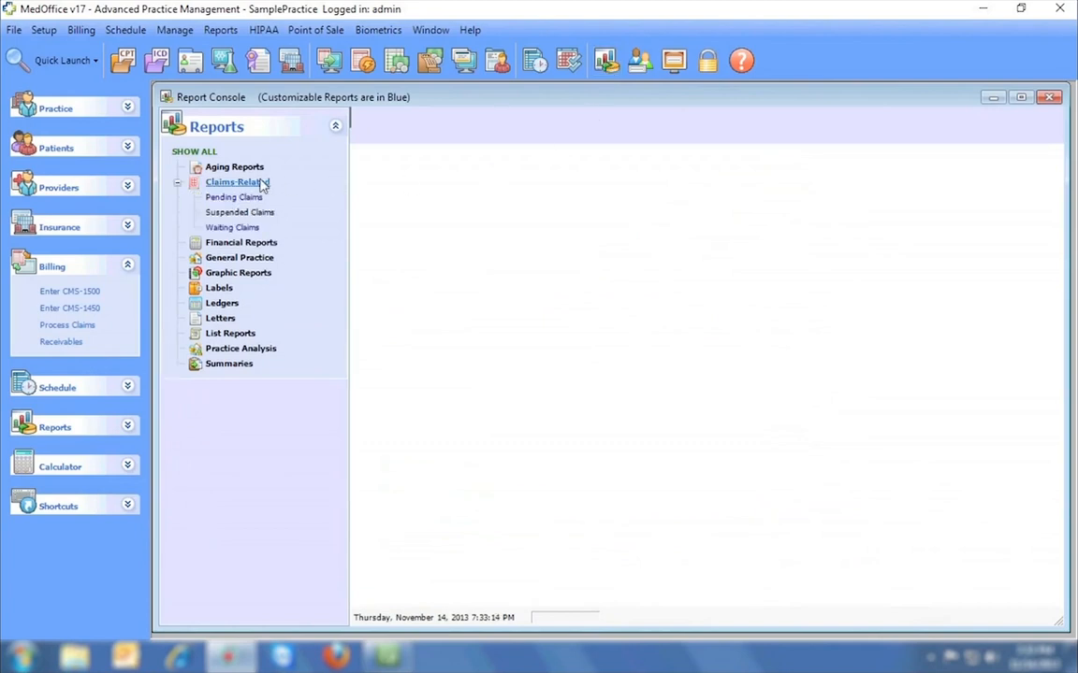
{"action": "left_click", "coordinate": [271, 244]}
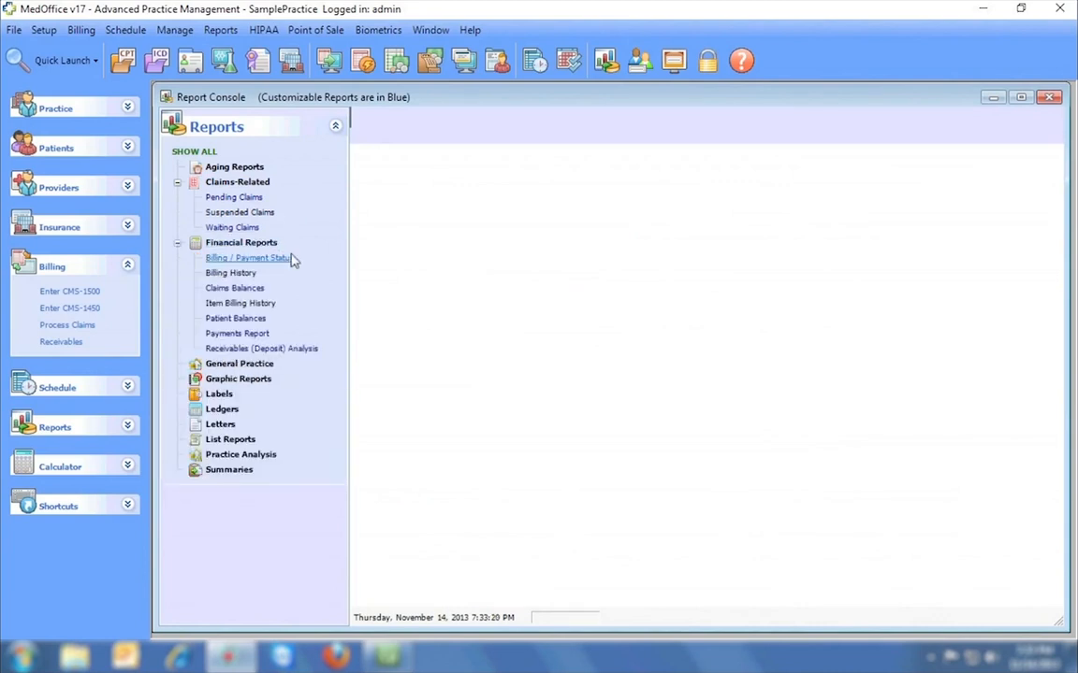
{"action": "left_click", "coordinate": [234, 289]}
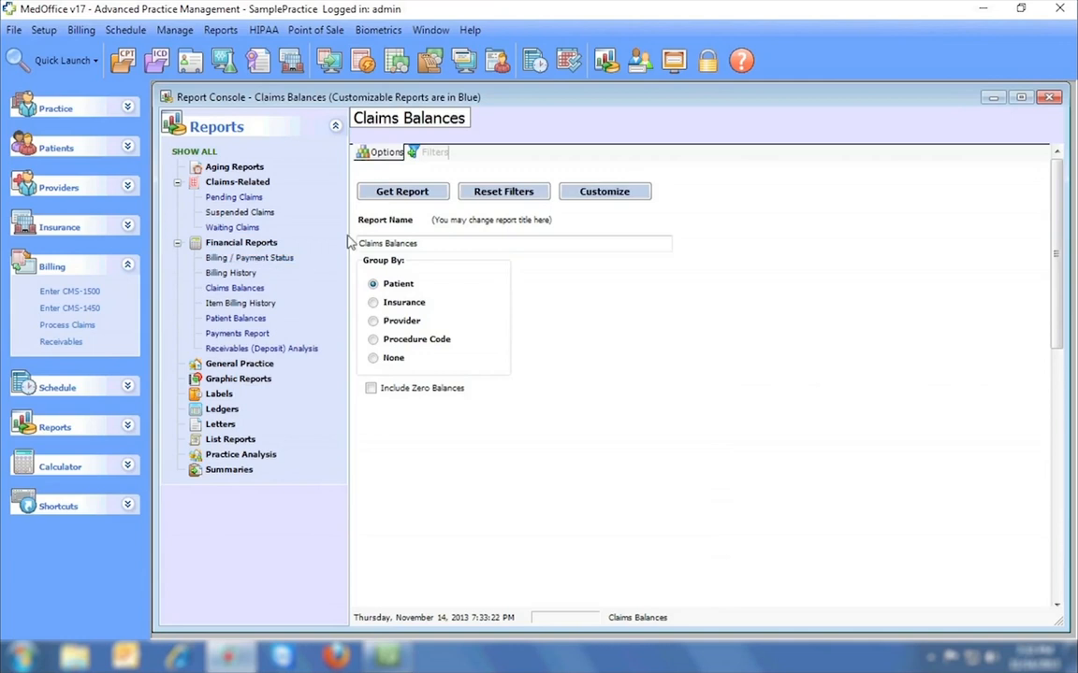
{"action": "left_click", "coordinate": [410, 195]}
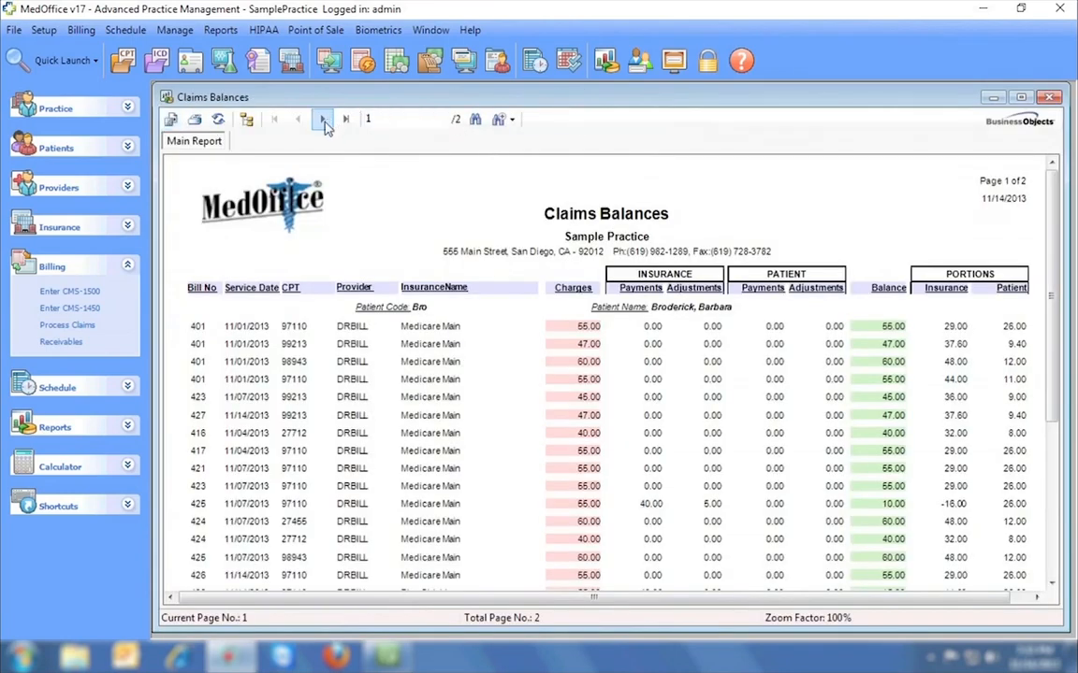
{"action": "left_click", "coordinate": [321, 120]}
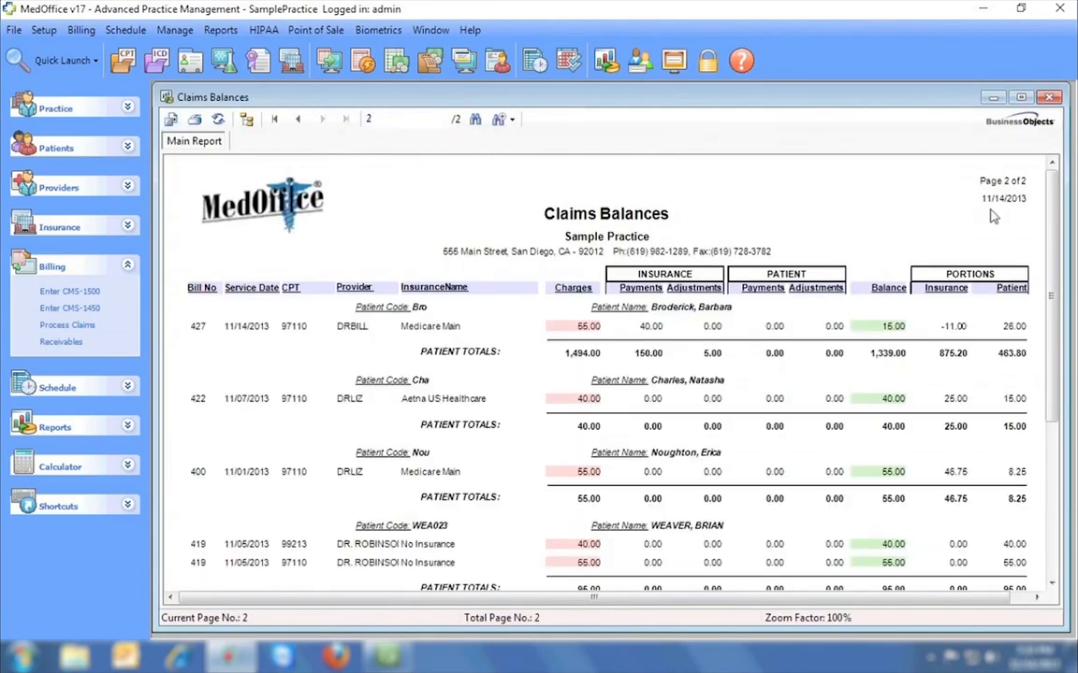
{"action": "mouse_move", "coordinate": [1051, 181]}
{"action": "left_mouse_down"}
{"action": "mouse_move", "coordinate": [1052, 271]}
{"action": "mouse_move", "coordinate": [1051, 181]}
{"action": "left_mouse_up"}
Close the Claims Balances report, the Report Console and Point of Sale.
{"action": "left_click", "coordinate": [1050, 98]}
{"action": "left_click", "coordinate": [1049, 97]}
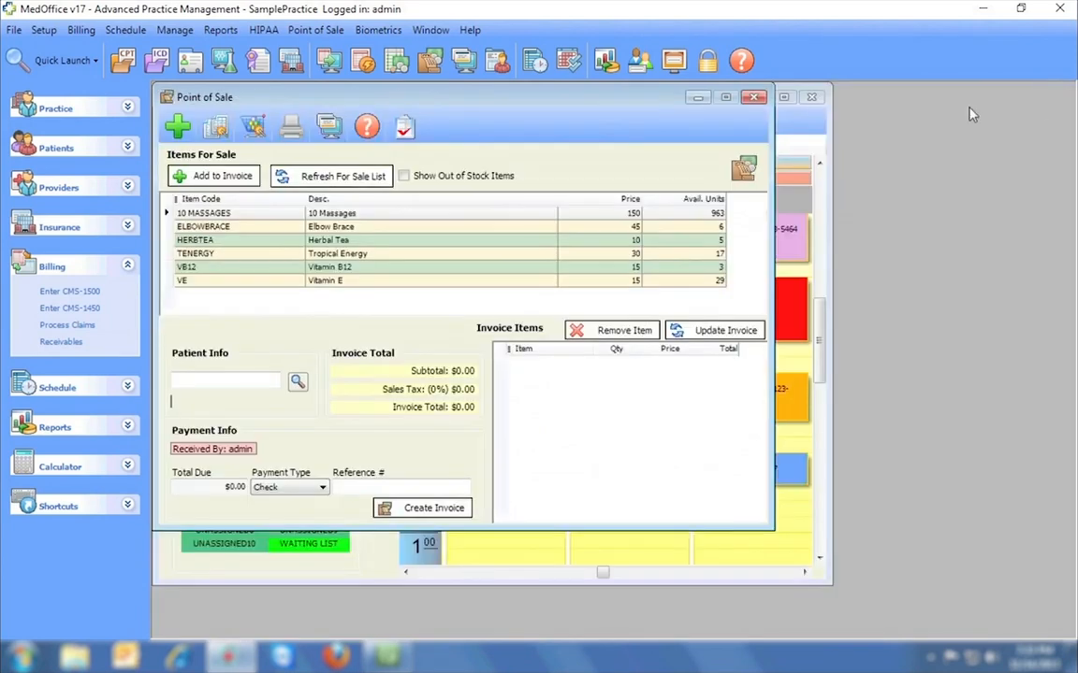
{"action": "left_click", "coordinate": [759, 101]}
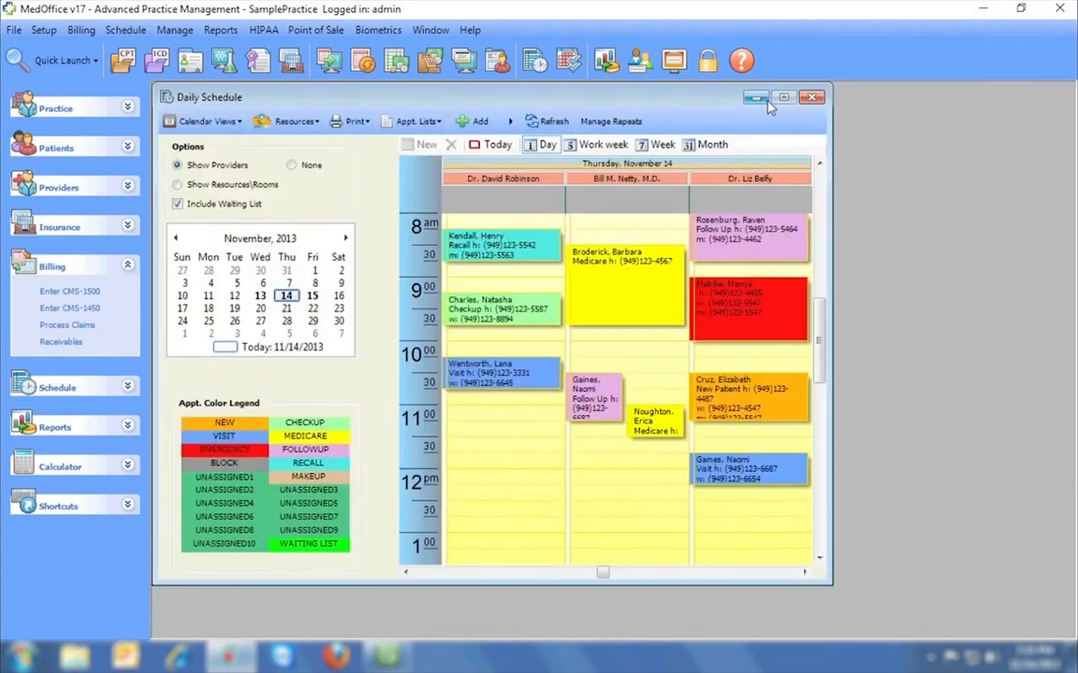
Preview the day's superbills from the Daily Schedule, then close the preview and Daily Schedule.
{"action": "left_click", "coordinate": [354, 121]}
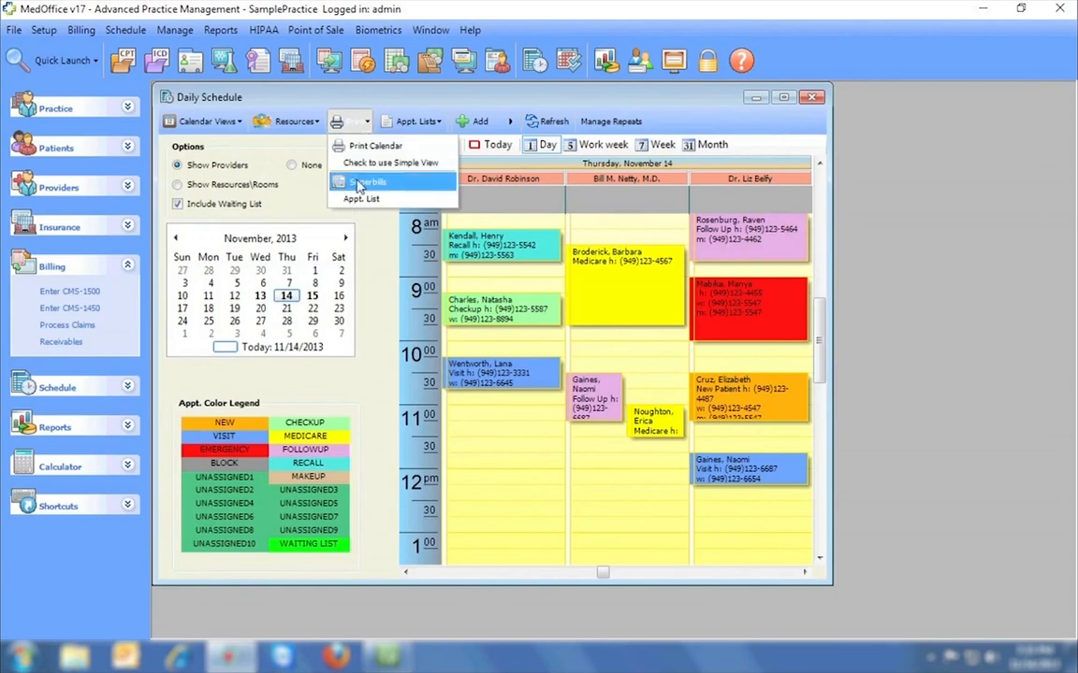
{"action": "left_click", "coordinate": [407, 184]}
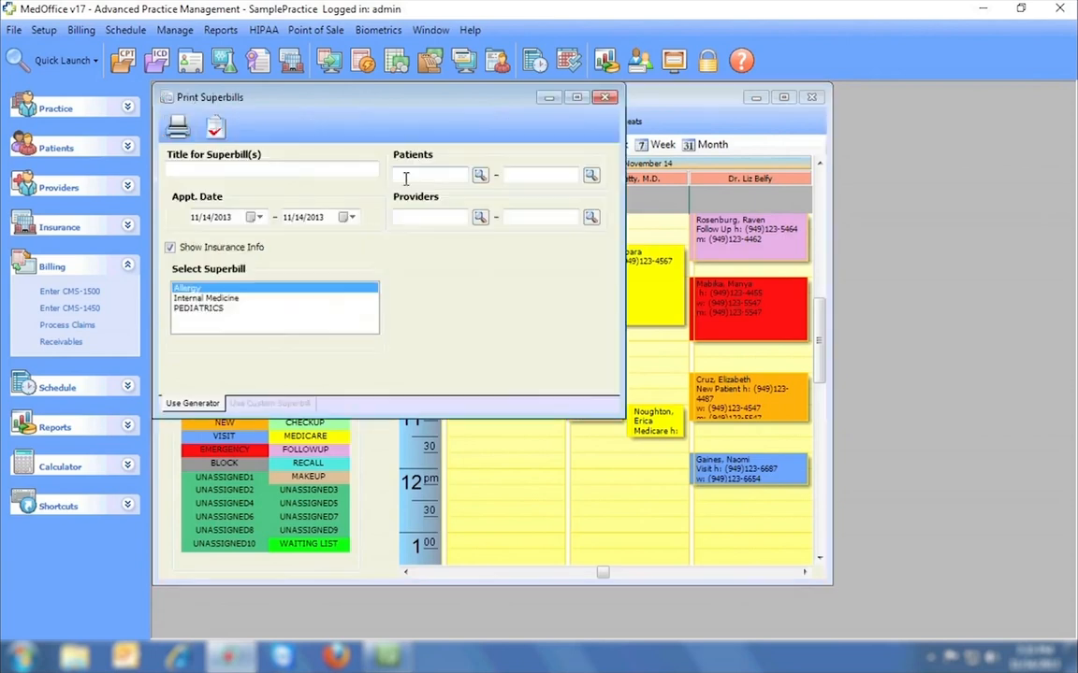
{"action": "left_click", "coordinate": [215, 127]}
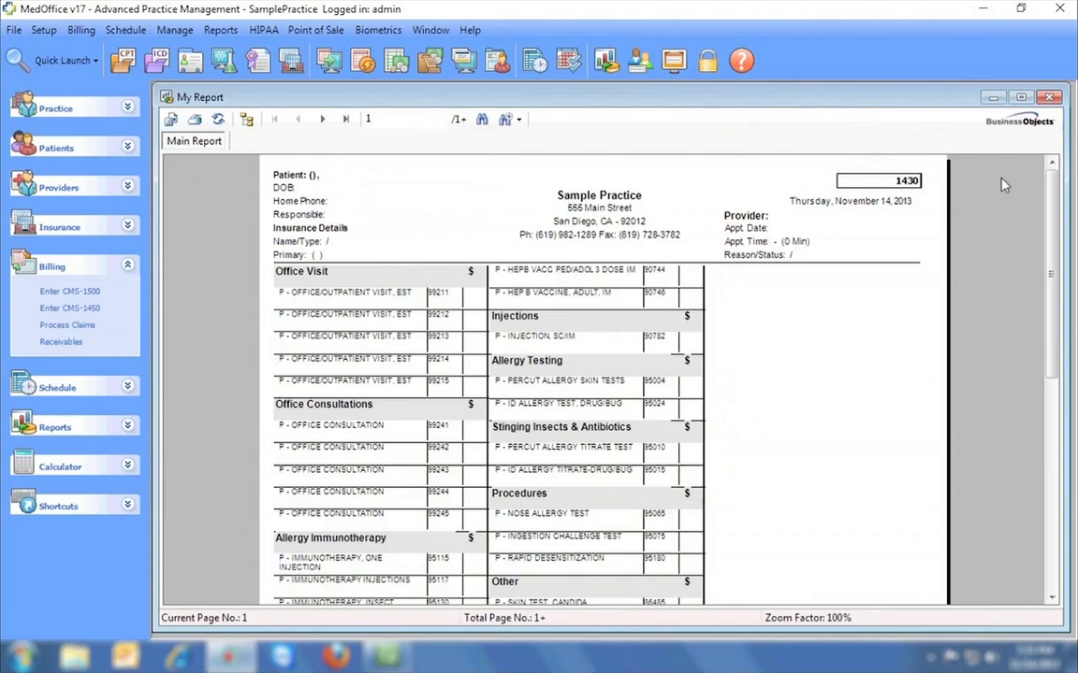
{"action": "mouse_move", "coordinate": [1055, 184]}
{"action": "left_mouse_down"}
{"action": "mouse_move", "coordinate": [1059, 396]}
{"action": "mouse_move", "coordinate": [1057, 180]}
{"action": "left_mouse_up"}
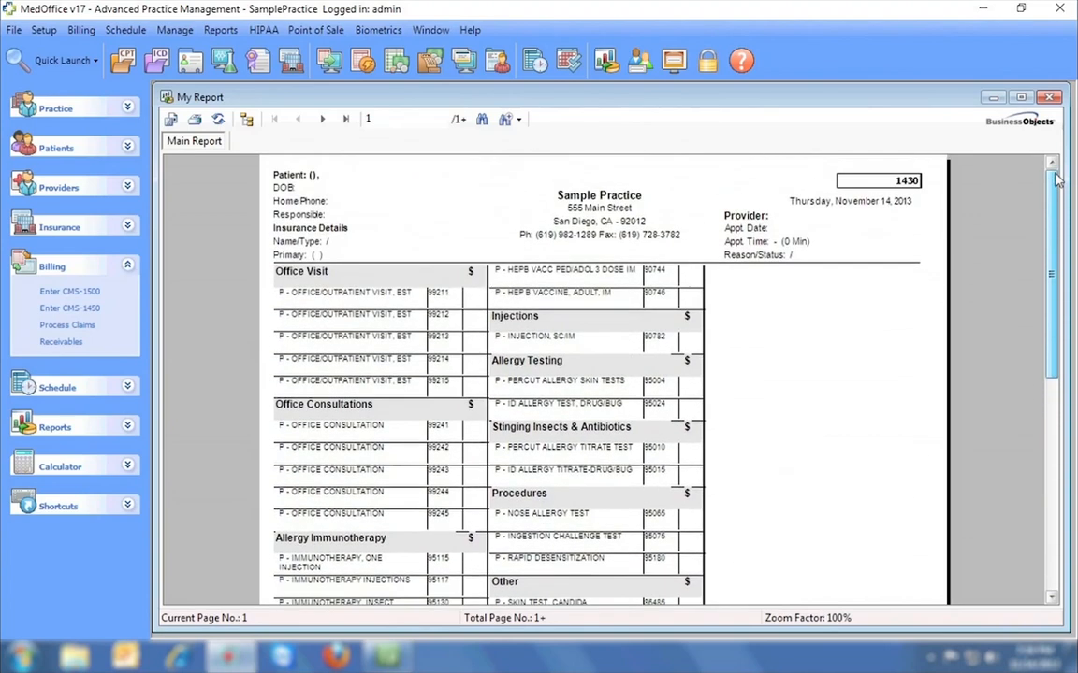
{"action": "left_click", "coordinate": [1050, 97]}
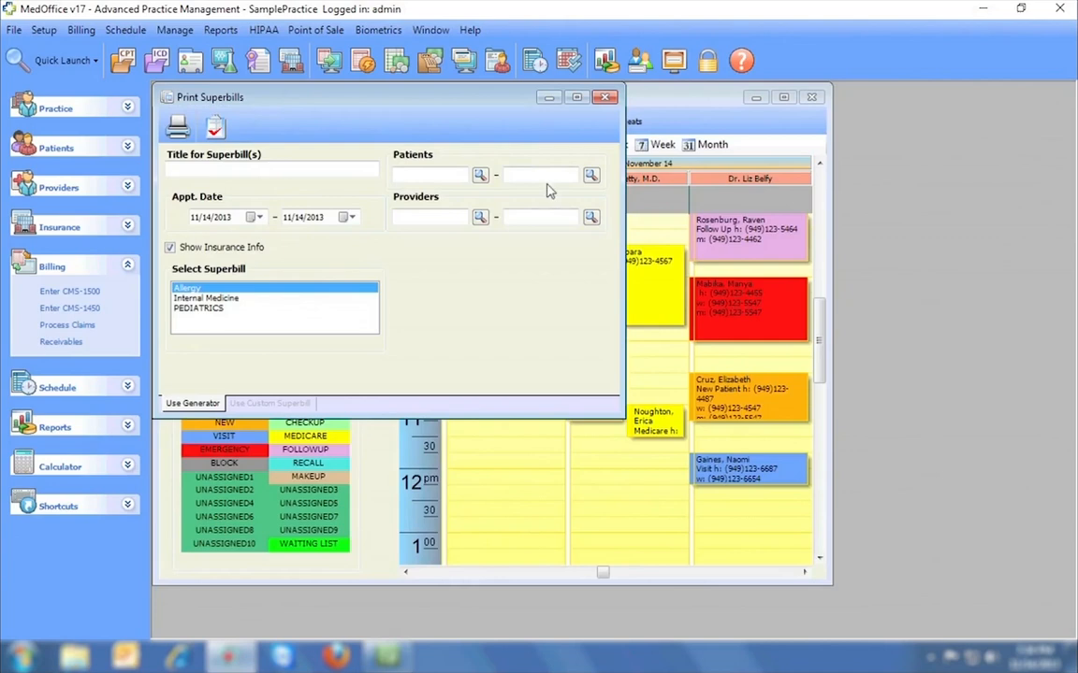
{"action": "left_click", "coordinate": [605, 98]}
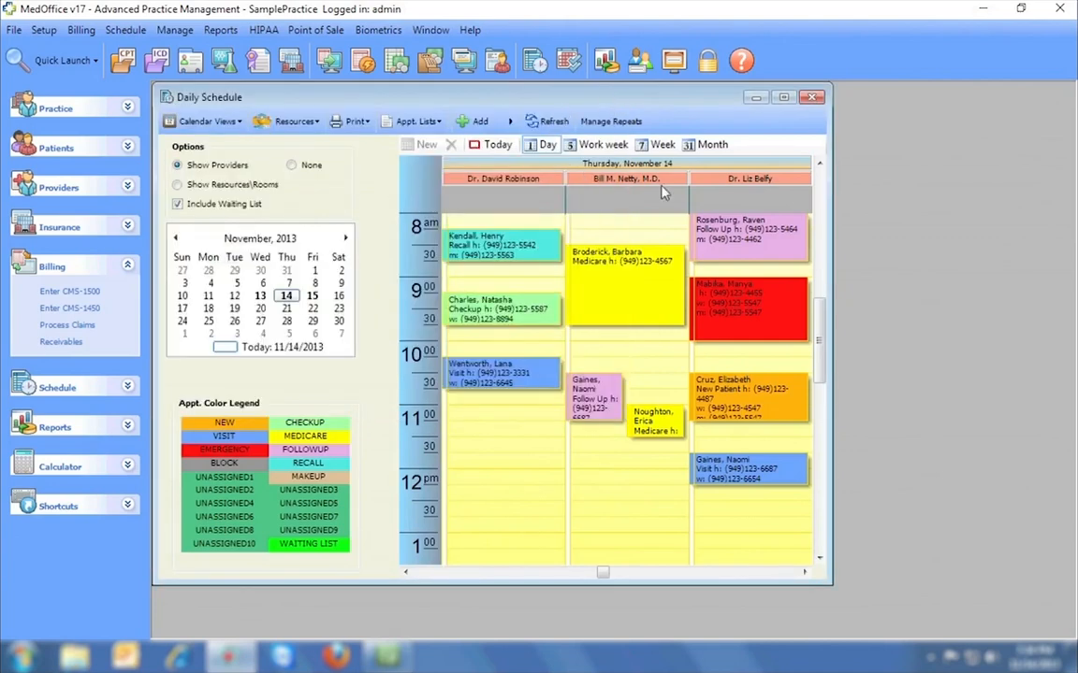
{"action": "left_click", "coordinate": [812, 97]}
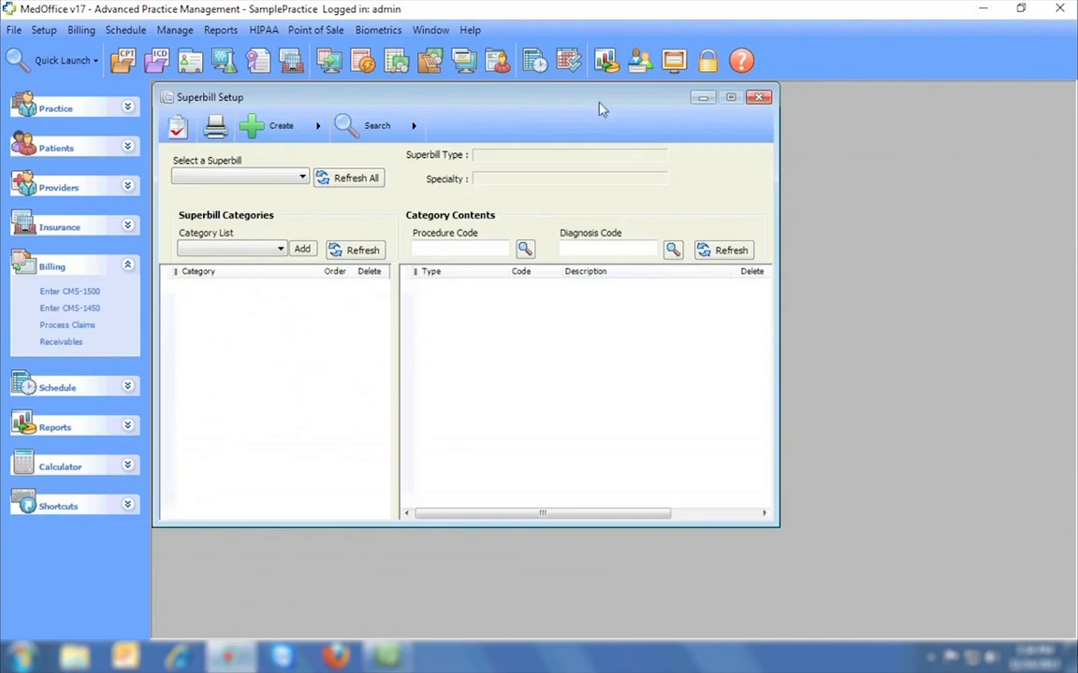
Browse the Allergy and Internal Medicine superbills, then load the PEDIATRICS superbill.
{"action": "left_click", "coordinate": [281, 126]}
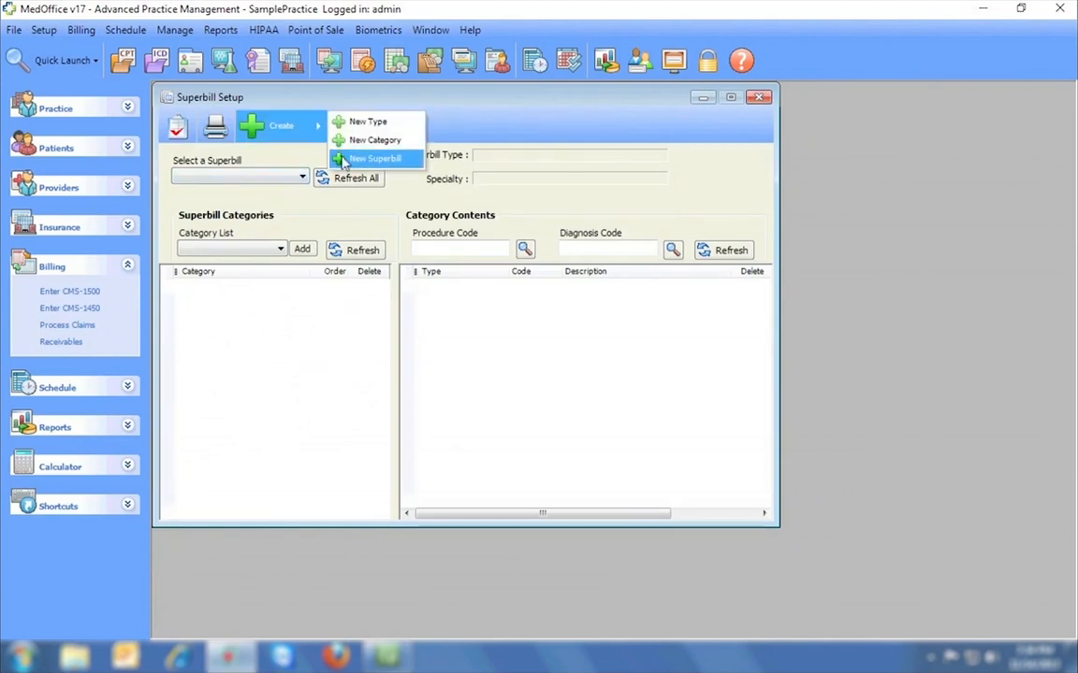
{"action": "left_click", "coordinate": [283, 152]}
{"action": "left_click", "coordinate": [301, 176]}
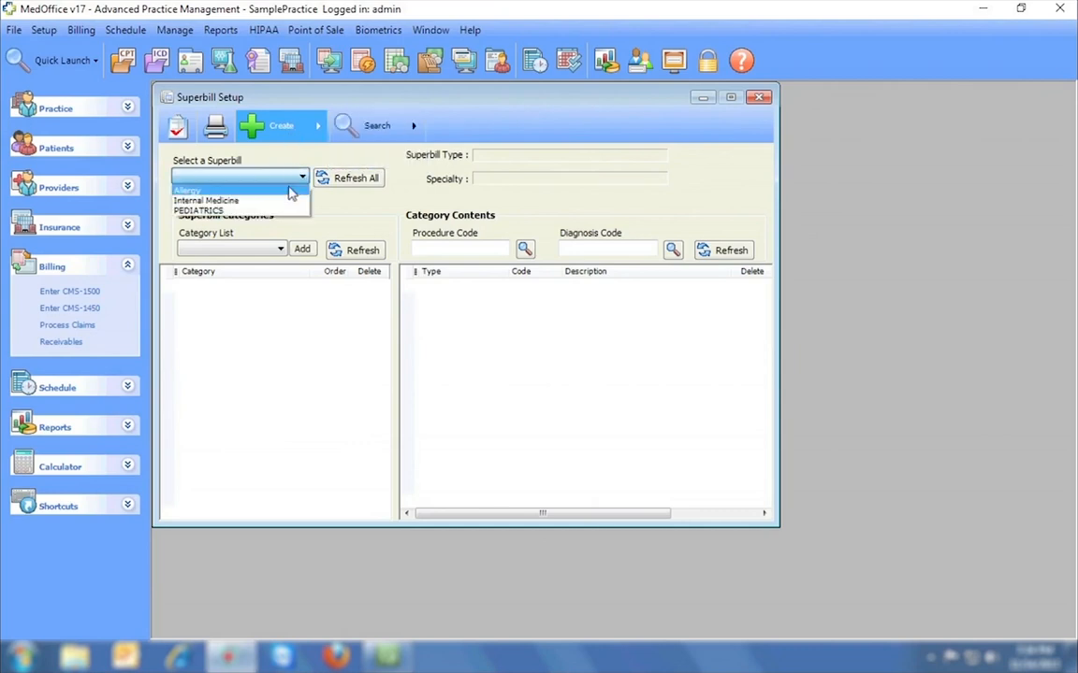
{"action": "left_click", "coordinate": [296, 187]}
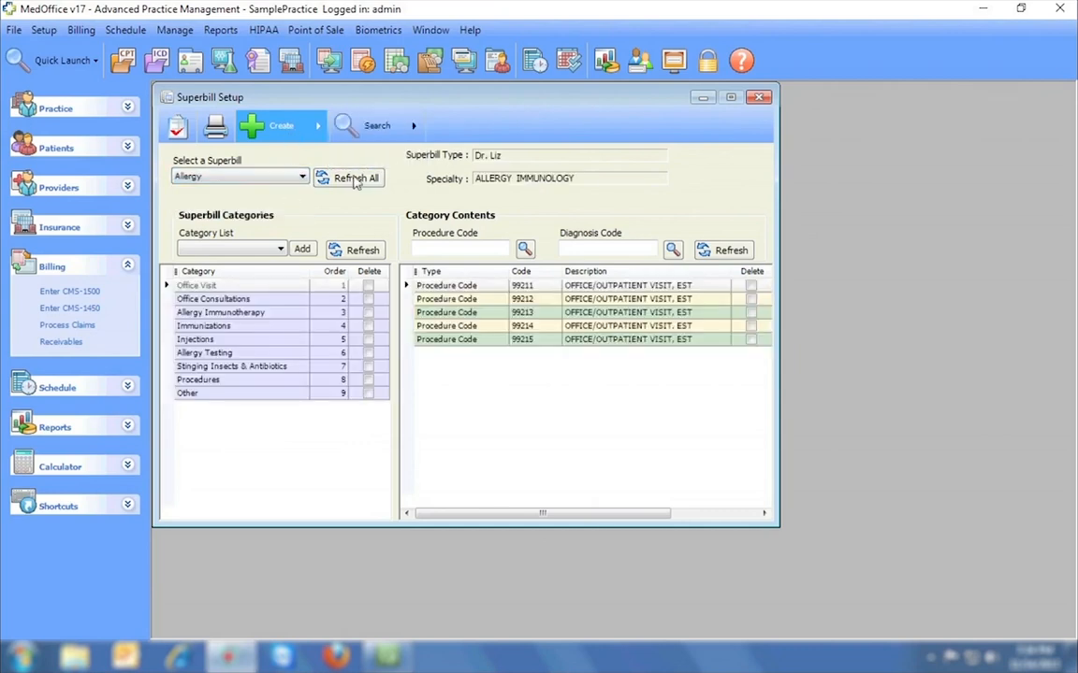
{"action": "left_click", "coordinate": [301, 176]}
{"action": "left_click", "coordinate": [248, 199]}
{"action": "left_click", "coordinate": [302, 176]}
{"action": "left_click", "coordinate": [215, 211]}
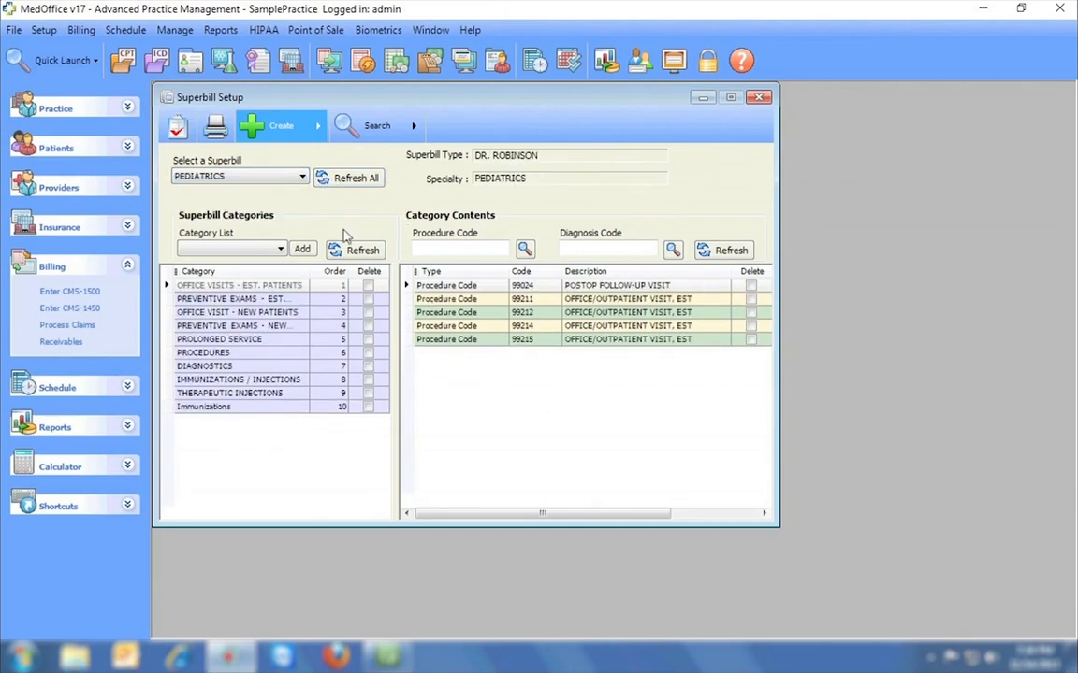
Add the MODIFIERS category to the PEDIATRICS superbill.
{"action": "left_click", "coordinate": [264, 250]}
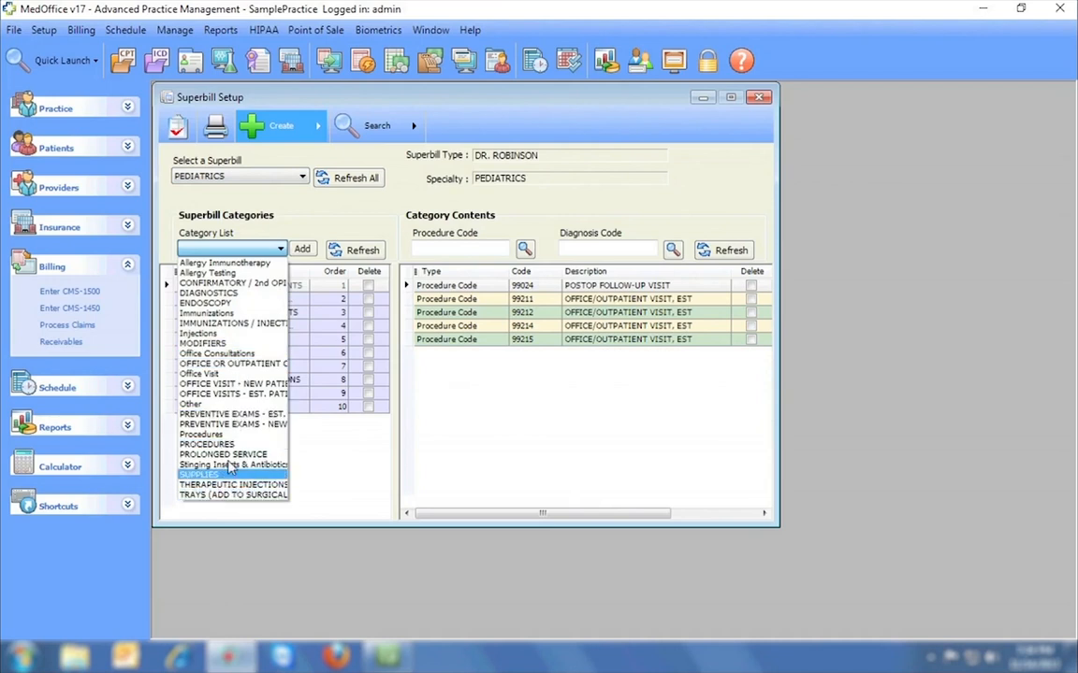
{"action": "left_click", "coordinate": [217, 343]}
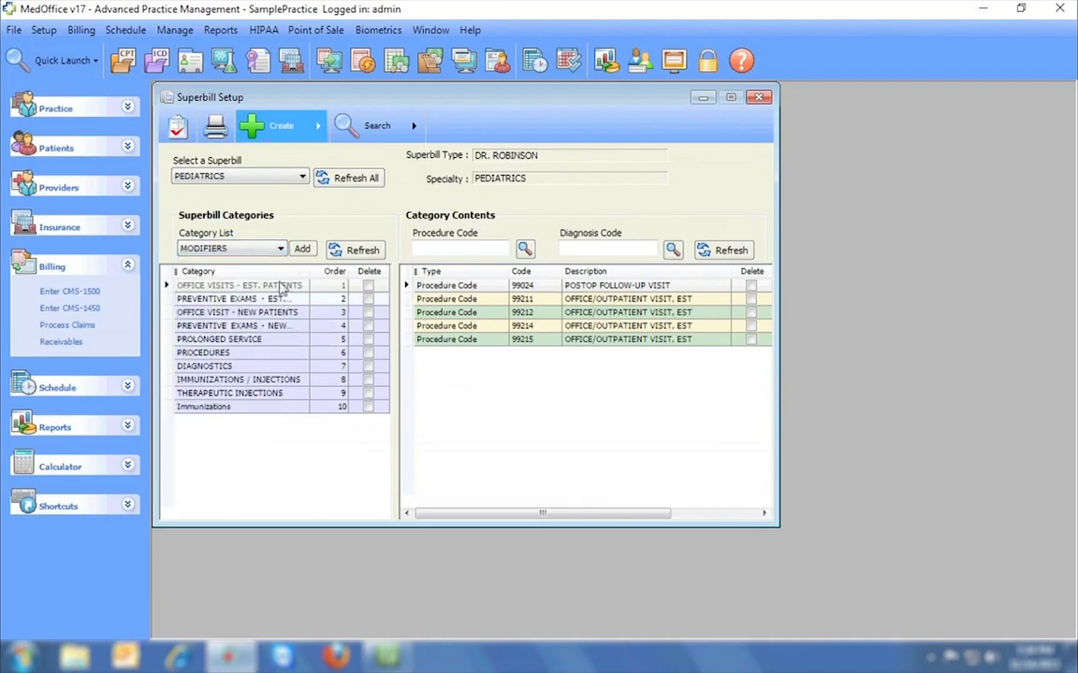
{"action": "left_click", "coordinate": [299, 252]}
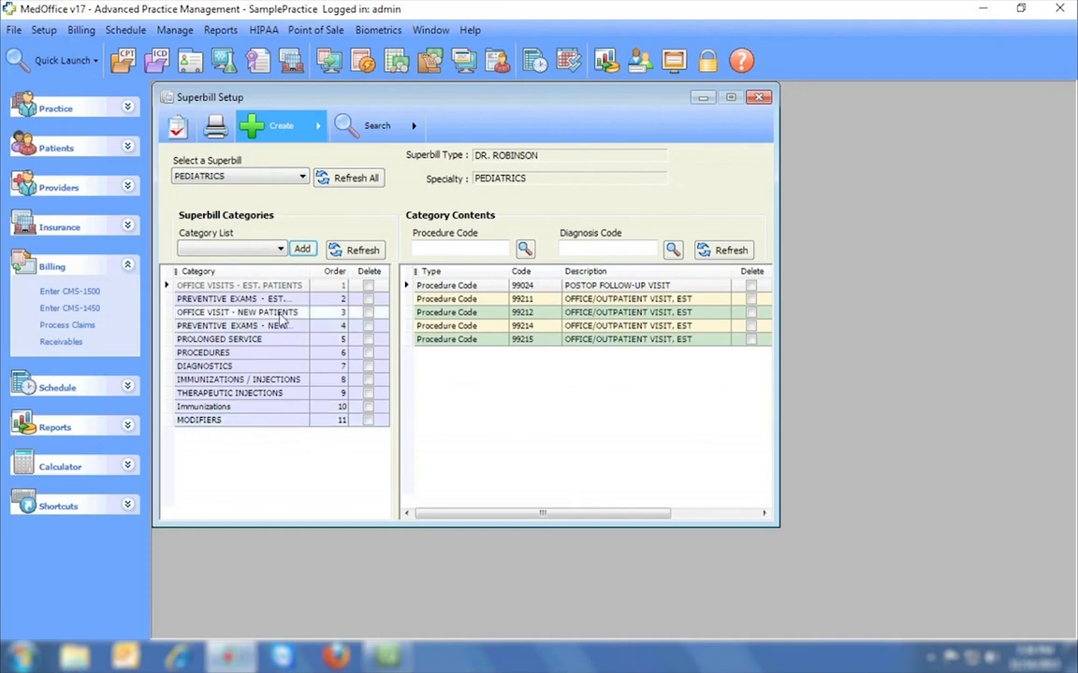
Review the codes in each category, from preventive exams to Immunizations, then open superbill printing.
{"action": "left_click", "coordinate": [248, 298]}
{"action": "left_click", "coordinate": [274, 314]}
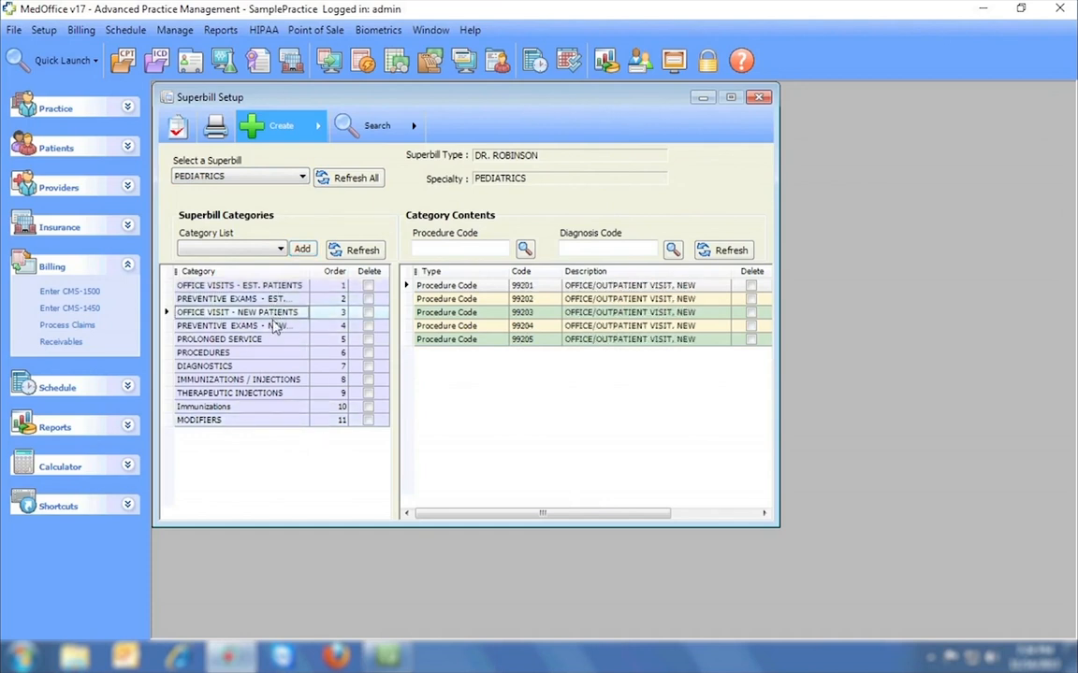
{"action": "left_click", "coordinate": [276, 326]}
{"action": "left_click", "coordinate": [275, 341]}
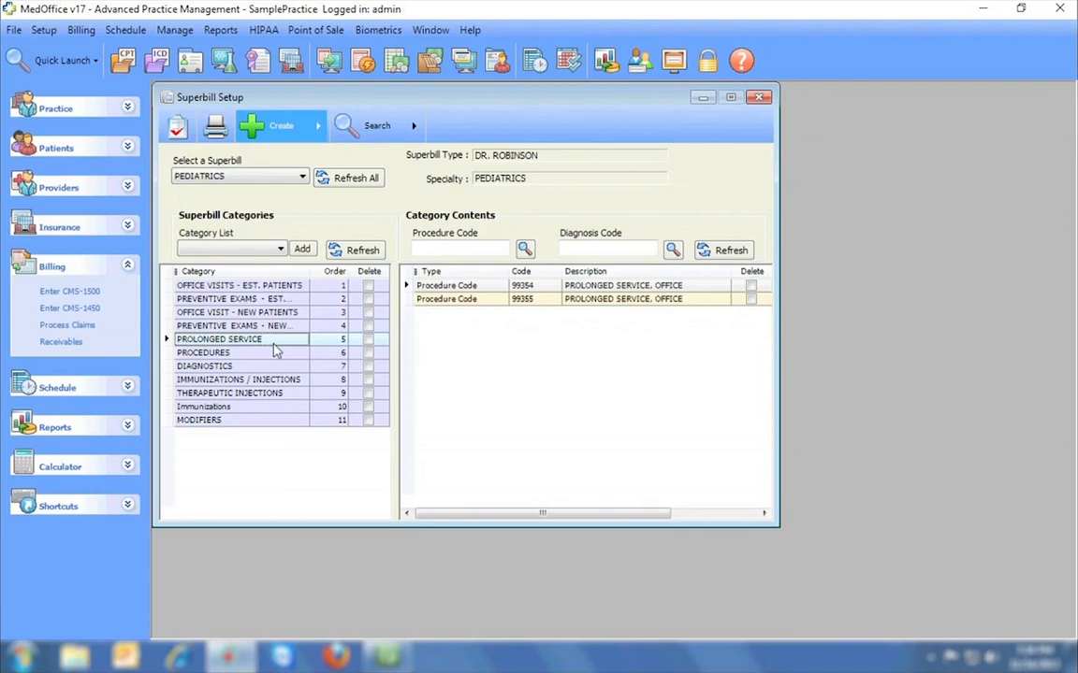
{"action": "left_click", "coordinate": [275, 353]}
{"action": "left_click", "coordinate": [274, 366]}
{"action": "left_click", "coordinate": [274, 380]}
{"action": "left_click", "coordinate": [274, 394]}
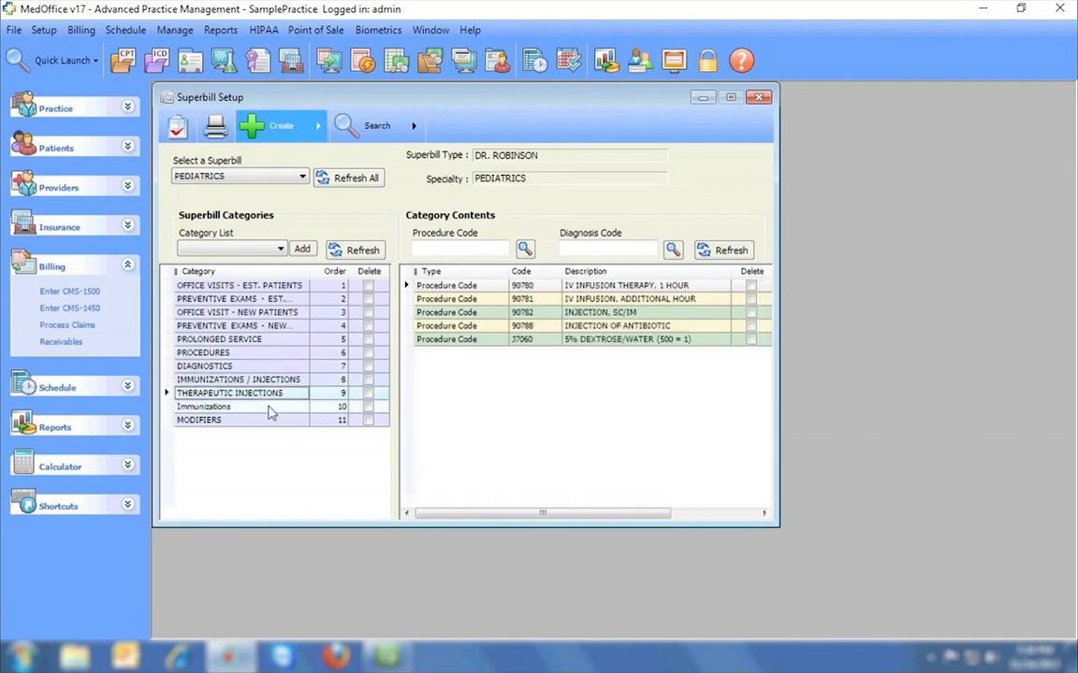
{"action": "left_click", "coordinate": [272, 407]}
{"action": "left_click", "coordinate": [214, 126]}
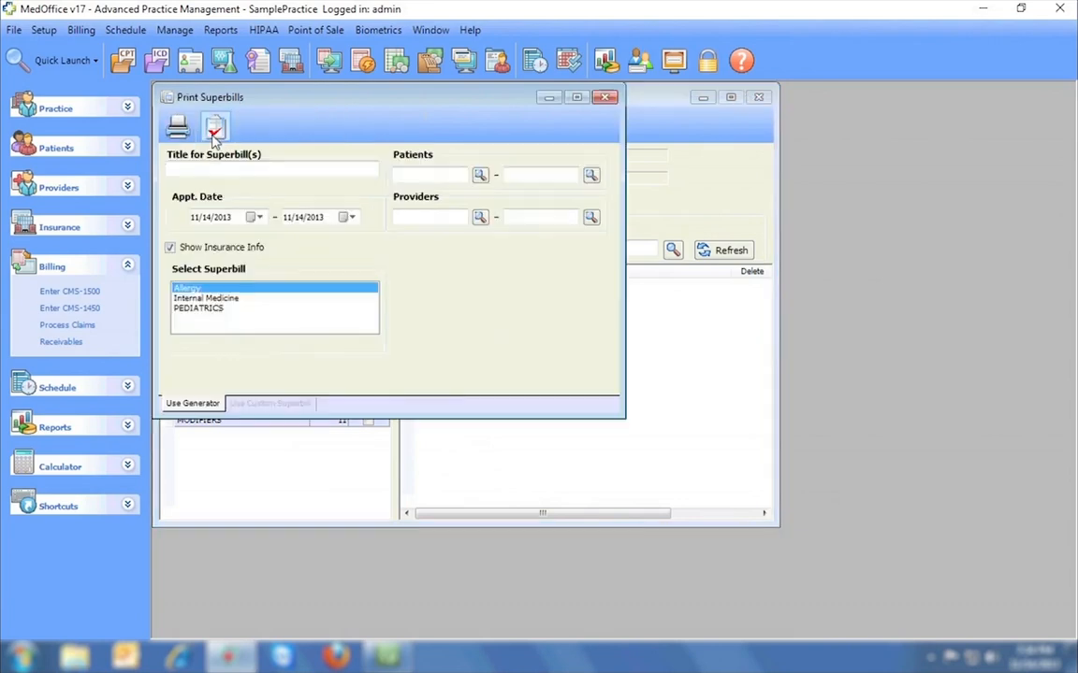
Preview the superbills through page 5, then close the preview and the printing options.
{"action": "left_click", "coordinate": [177, 129]}
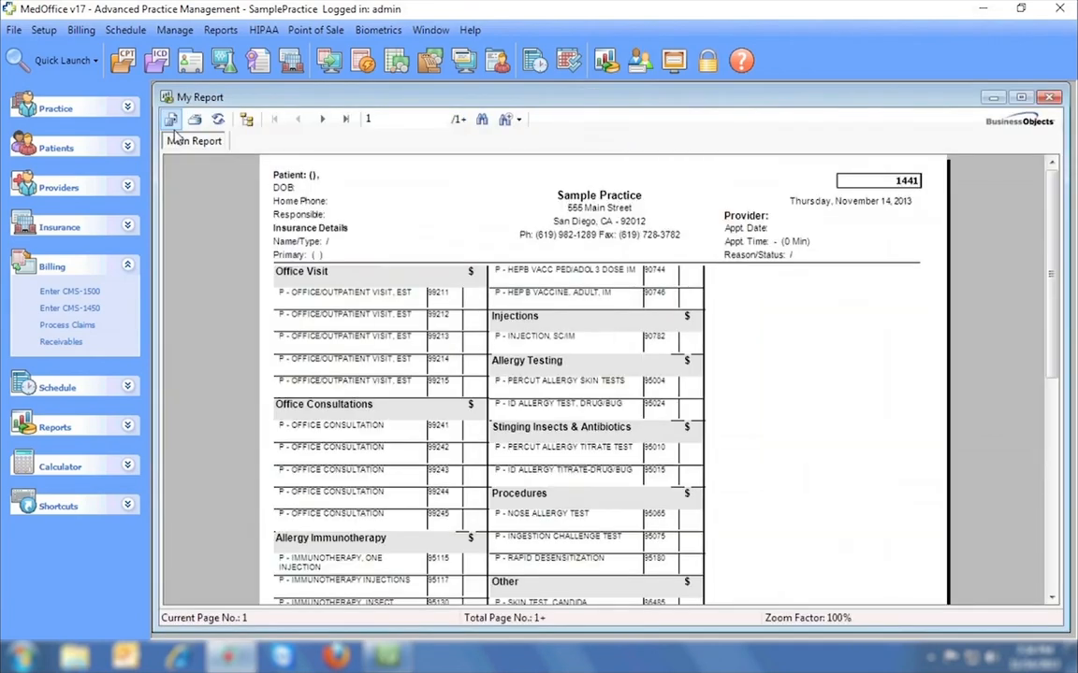
{"action": "left_click", "coordinate": [323, 120]}
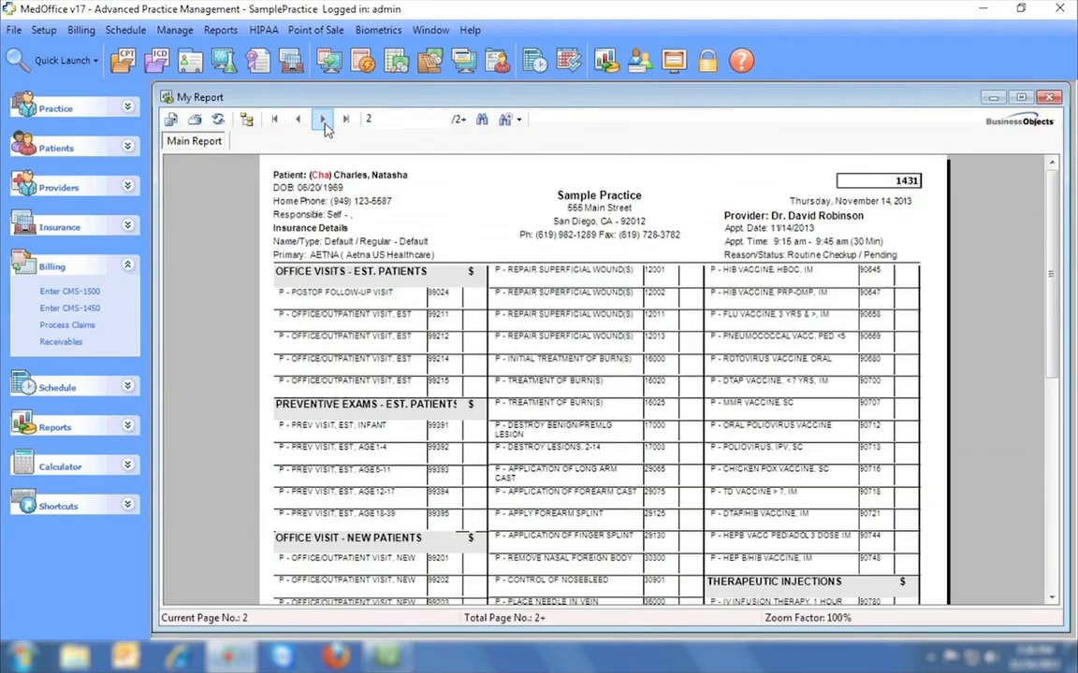
{"action": "left_click", "coordinate": [323, 119]}
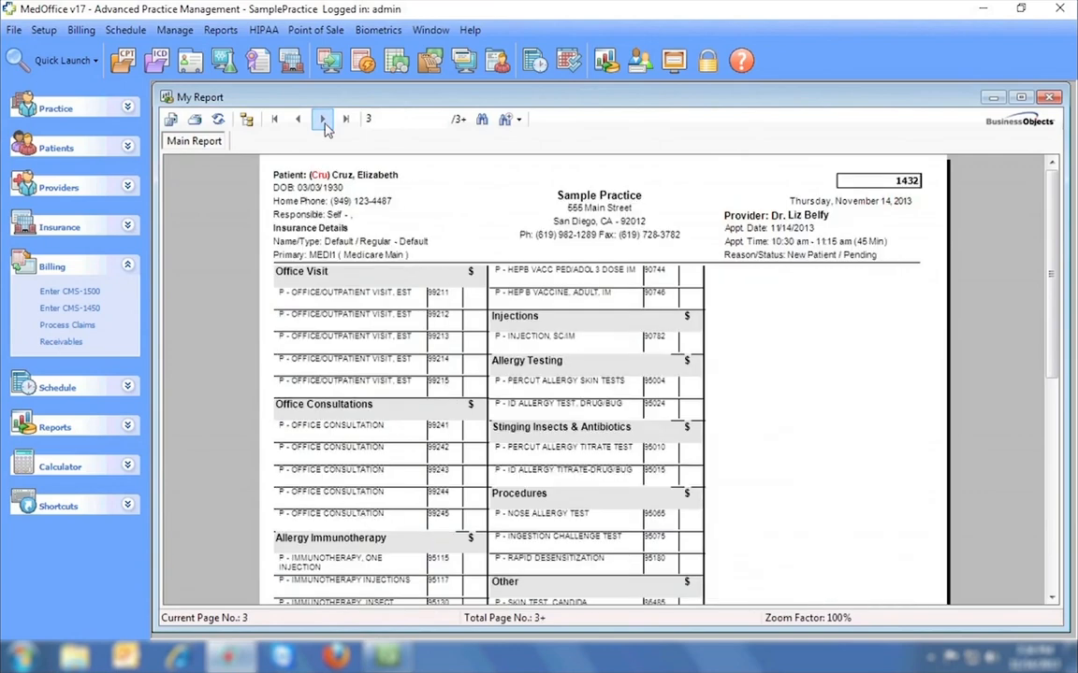
{"action": "left_click", "coordinate": [323, 119]}
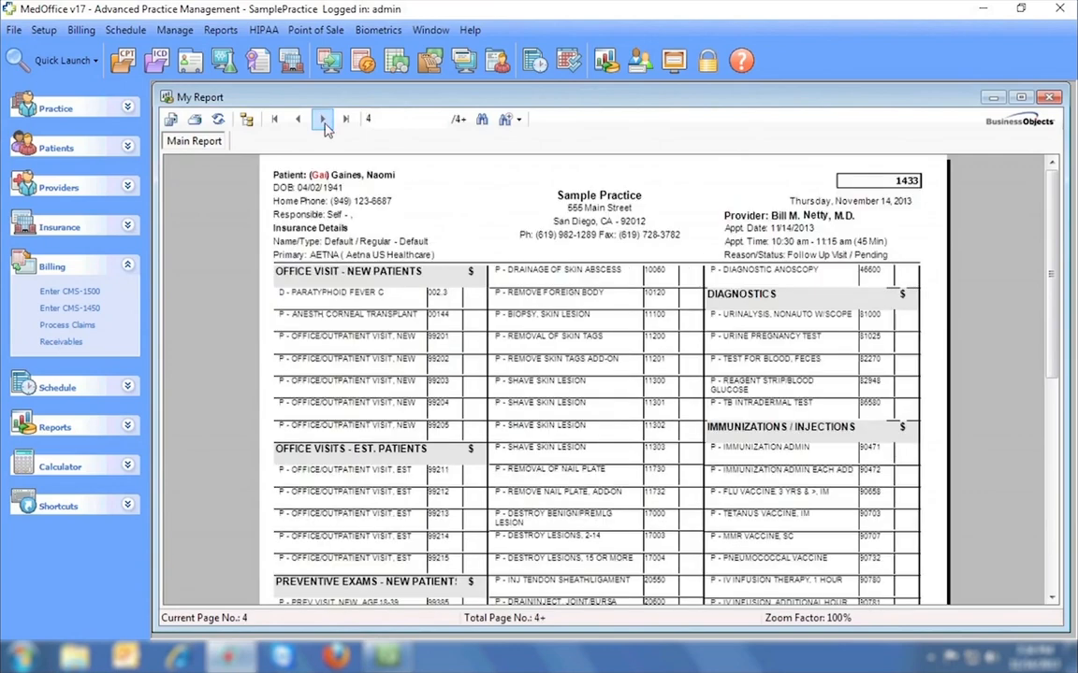
{"action": "left_click", "coordinate": [323, 119]}
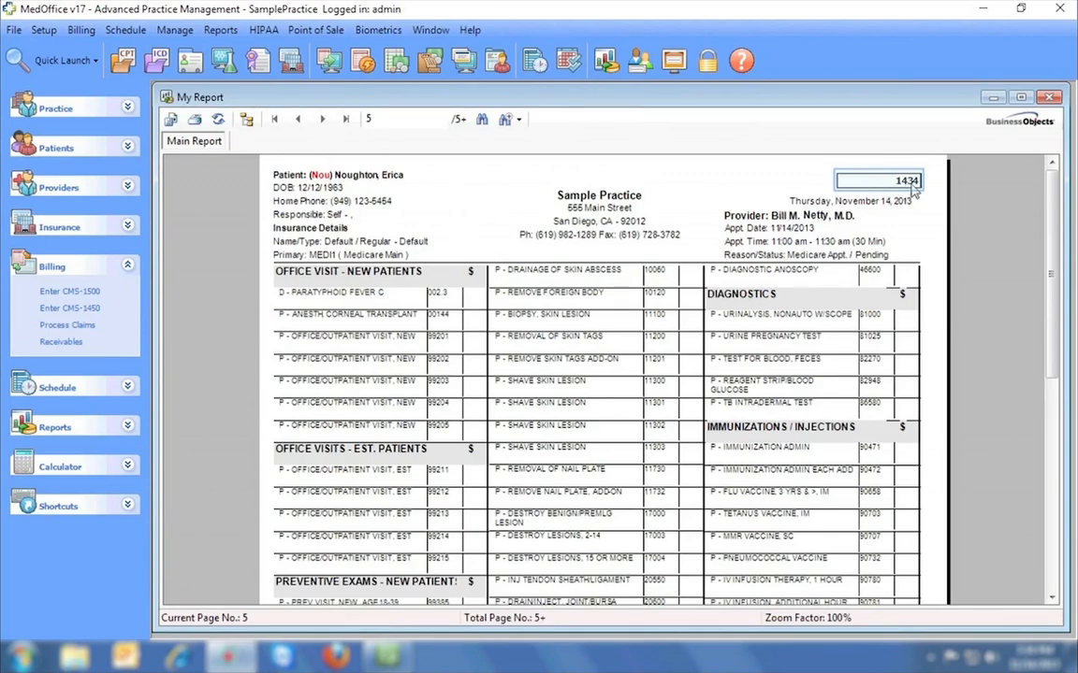
{"action": "mouse_move", "coordinate": [1055, 187]}
{"action": "left_mouse_down"}
{"action": "mouse_move", "coordinate": [1050, 375]}
{"action": "mouse_move", "coordinate": [1053, 178]}
{"action": "left_mouse_up"}
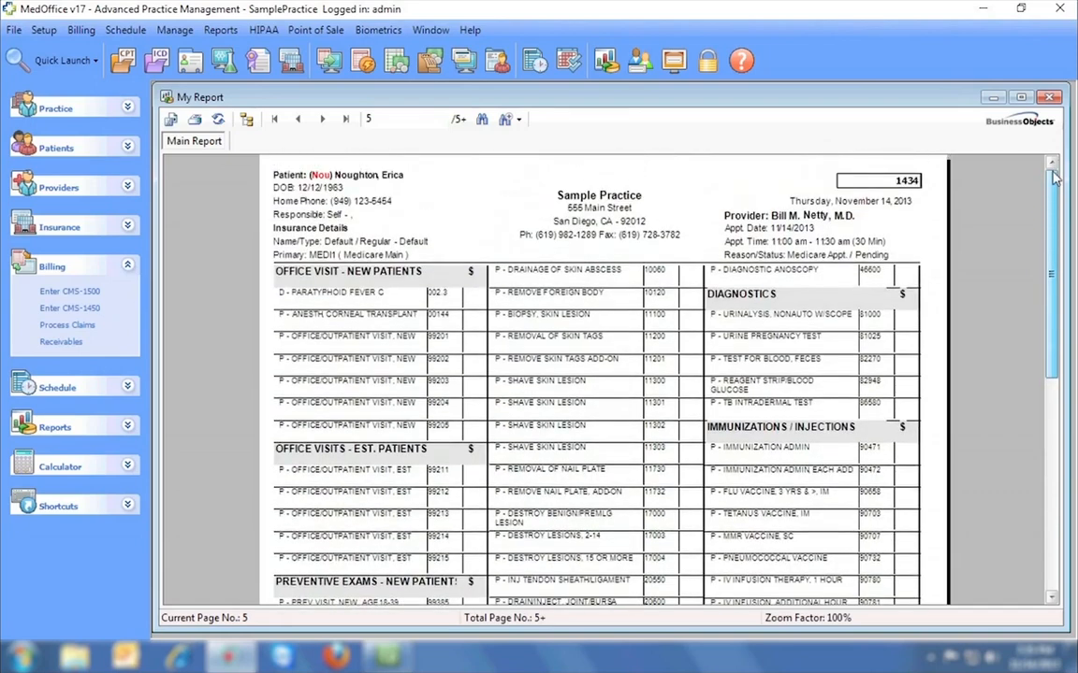
{"action": "left_click", "coordinate": [1051, 98]}
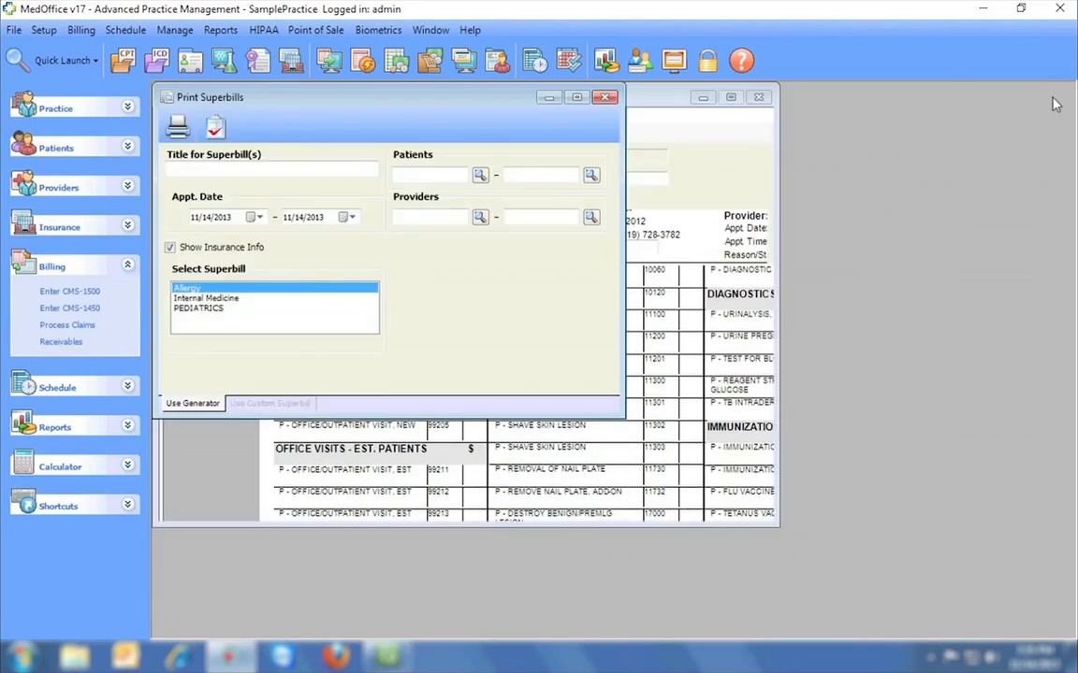
{"action": "left_click", "coordinate": [610, 99]}
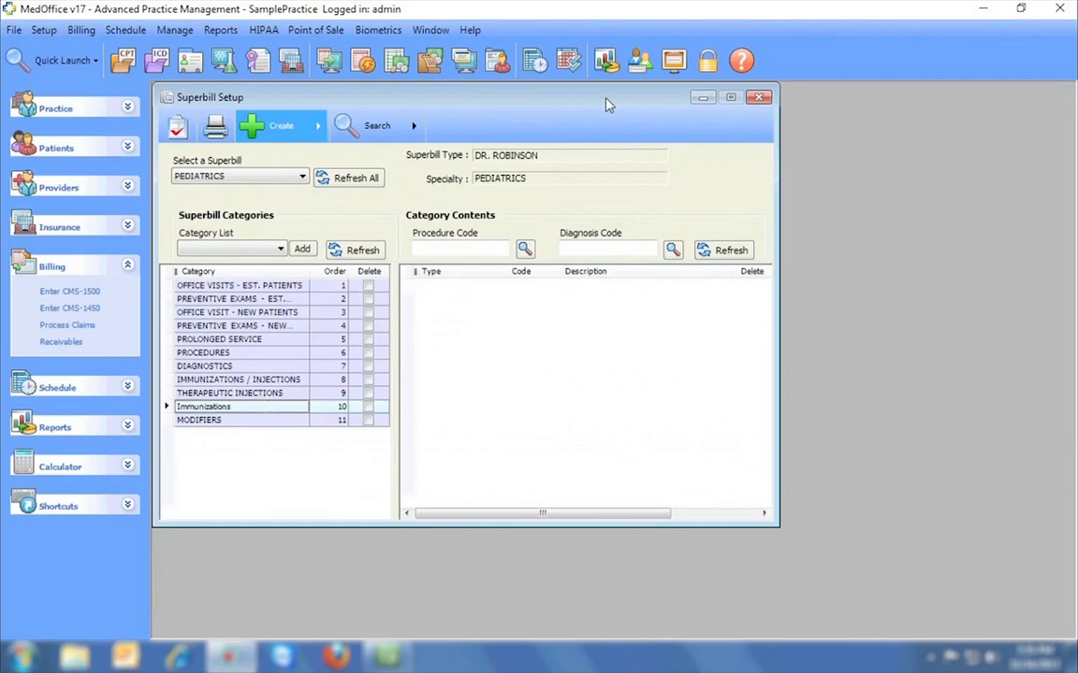
Close Superbill Setup and adjust appointments on the Daily Schedule, extending one to about 11:30.
{"action": "left_click", "coordinate": [760, 99]}
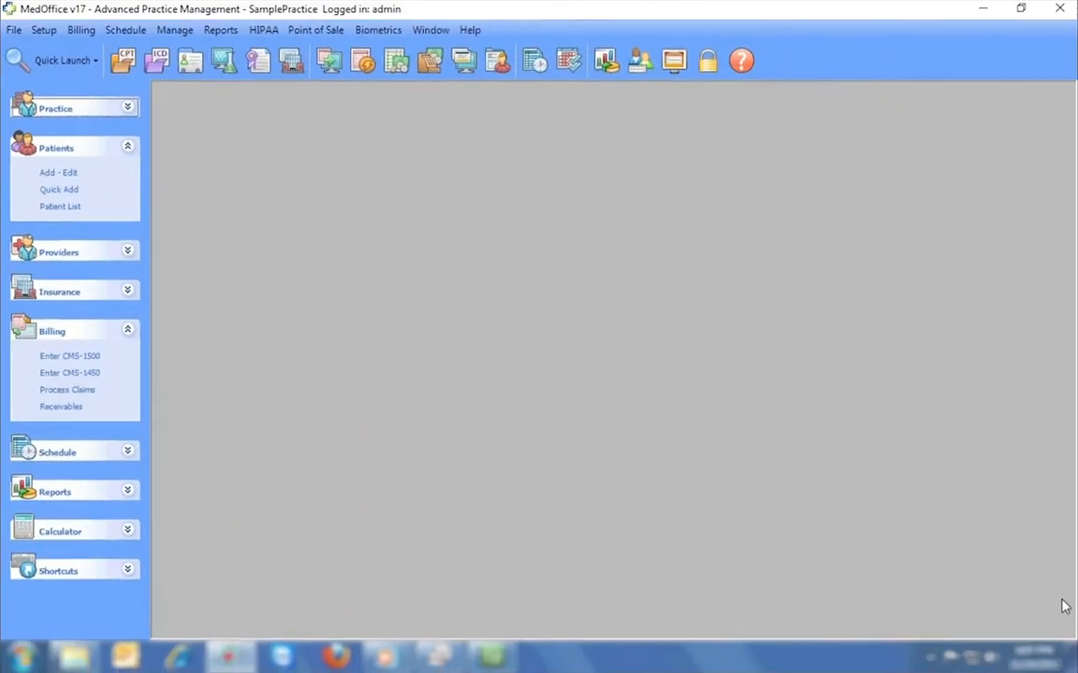
{"action": "left_click", "coordinate": [535, 62]}
{"action": "mouse_move", "coordinate": [534, 245]}
{"action": "left_mouse_down"}
{"action": "mouse_move", "coordinate": [530, 327]}
{"action": "mouse_move", "coordinate": [474, 372]}
{"action": "mouse_move", "coordinate": [532, 322]}
{"action": "mouse_move", "coordinate": [525, 242]}
{"action": "left_mouse_up"}
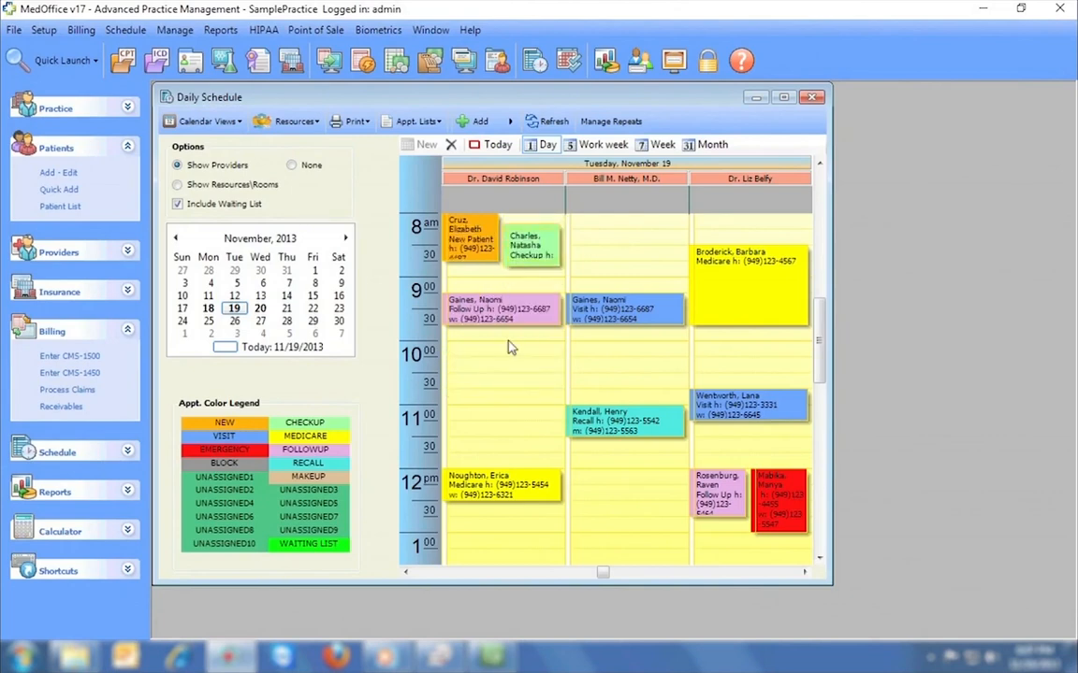
{"action": "mouse_move", "coordinate": [512, 327]}
{"action": "left_mouse_down"}
{"action": "mouse_move", "coordinate": [506, 432]}
{"action": "mouse_move", "coordinate": [506, 343]}
{"action": "left_mouse_up"}
Quick-add and save a new patient in the middle provider's 8:00 slot, then list all patients.
{"action": "left_click", "coordinate": [589, 238]}
{"action": "right_click", "coordinate": [589, 239]}
{"action": "left_click", "coordinate": [615, 249]}
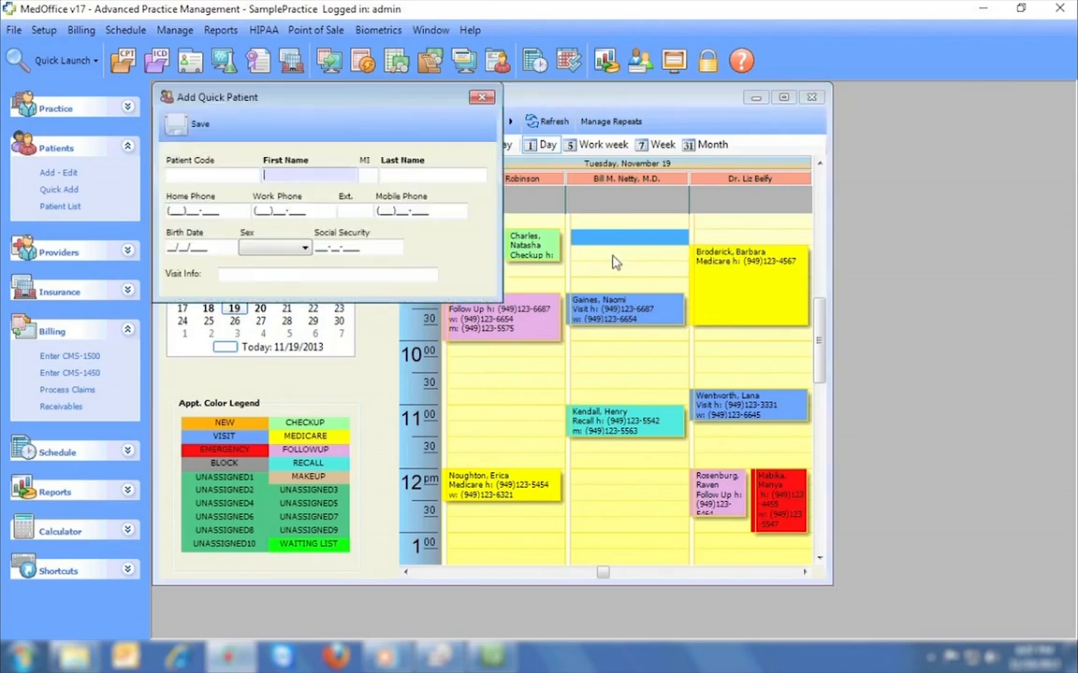
{"action": "key", "text": "Tab"}
{"action": "key", "text": "Tab"}
{"action": "type", "text": "Wea"}
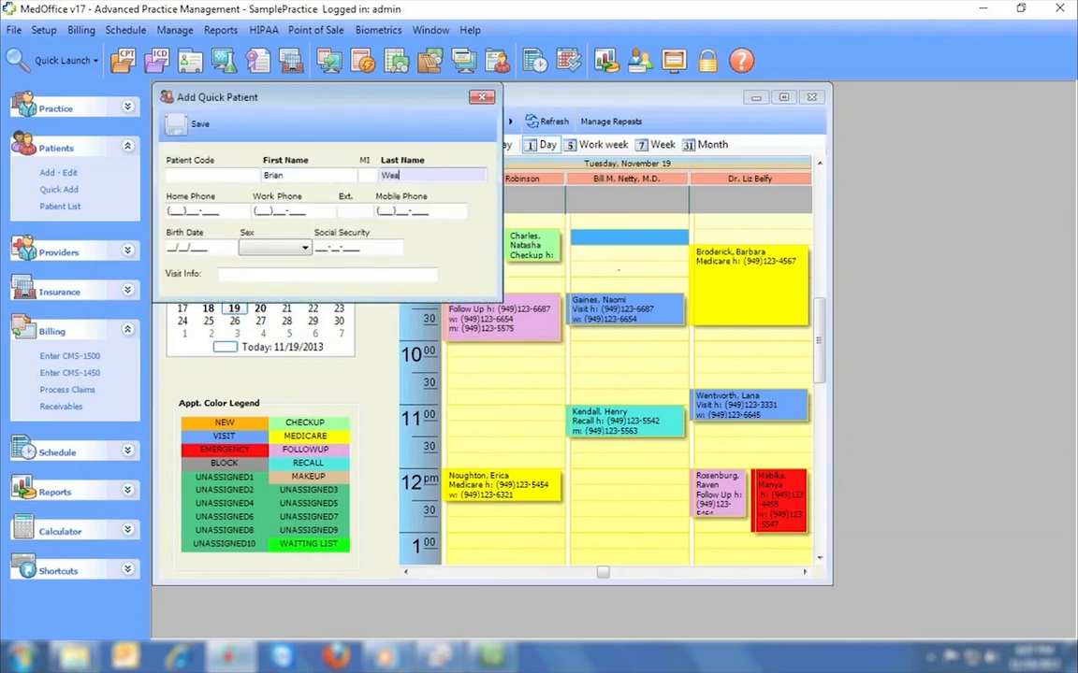
{"action": "type", "text": "ver"}
{"action": "left_click", "coordinate": [199, 123]}
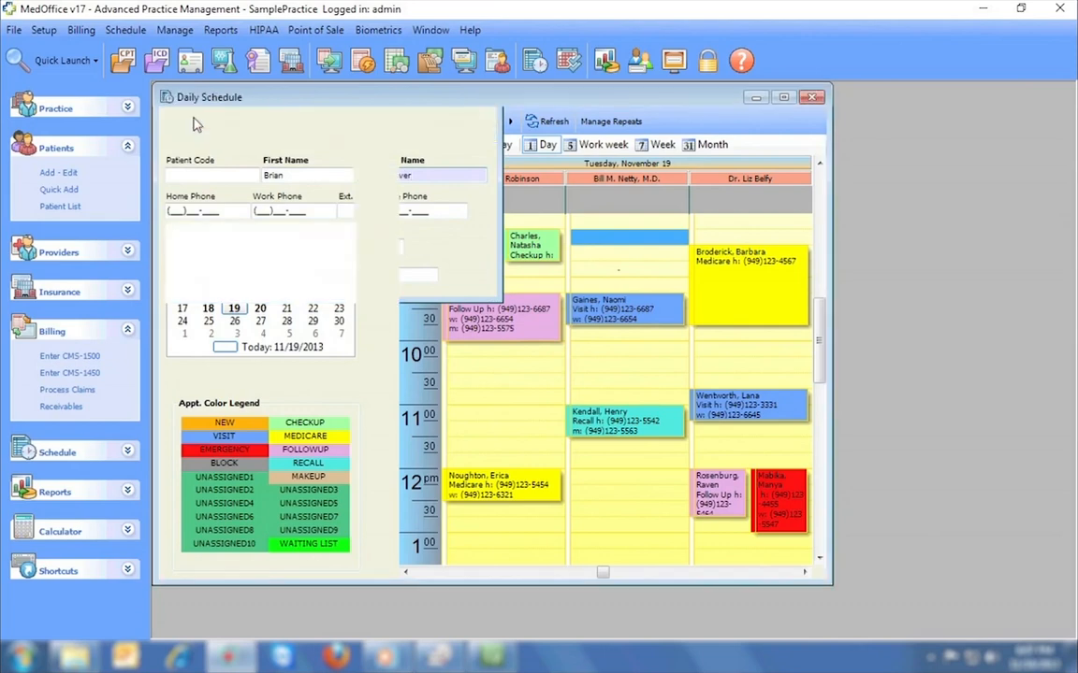
{"action": "left_click", "coordinate": [67, 207]}
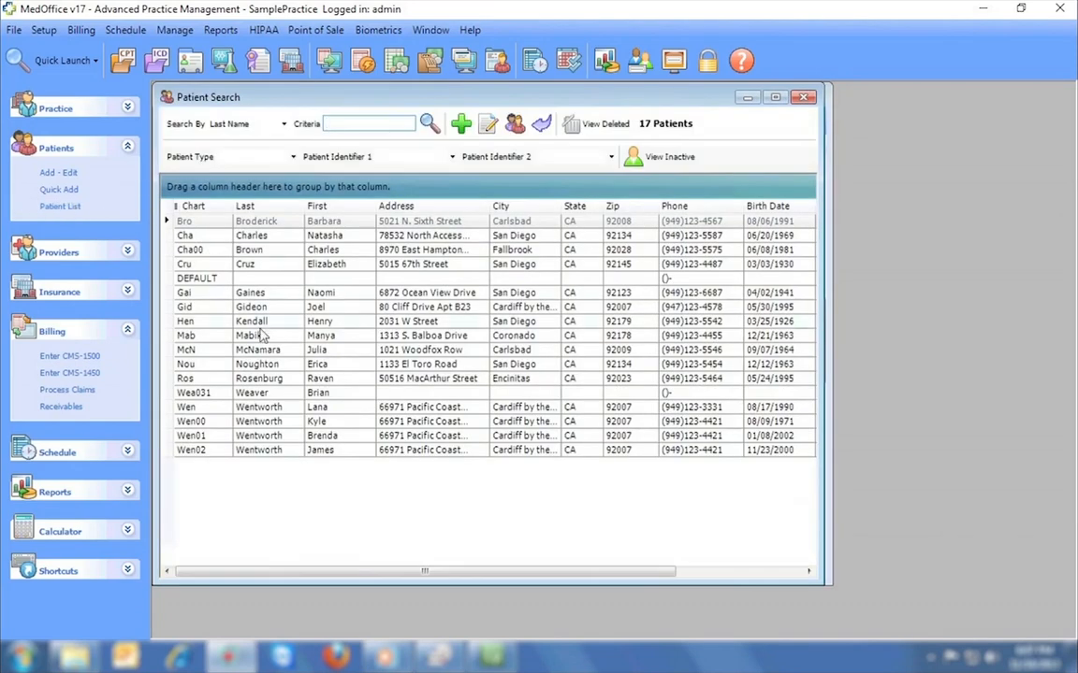
Open the quick-added patient's record and enter zip code 90630 to fill in the city and state.
{"action": "left_click", "coordinate": [316, 394]}
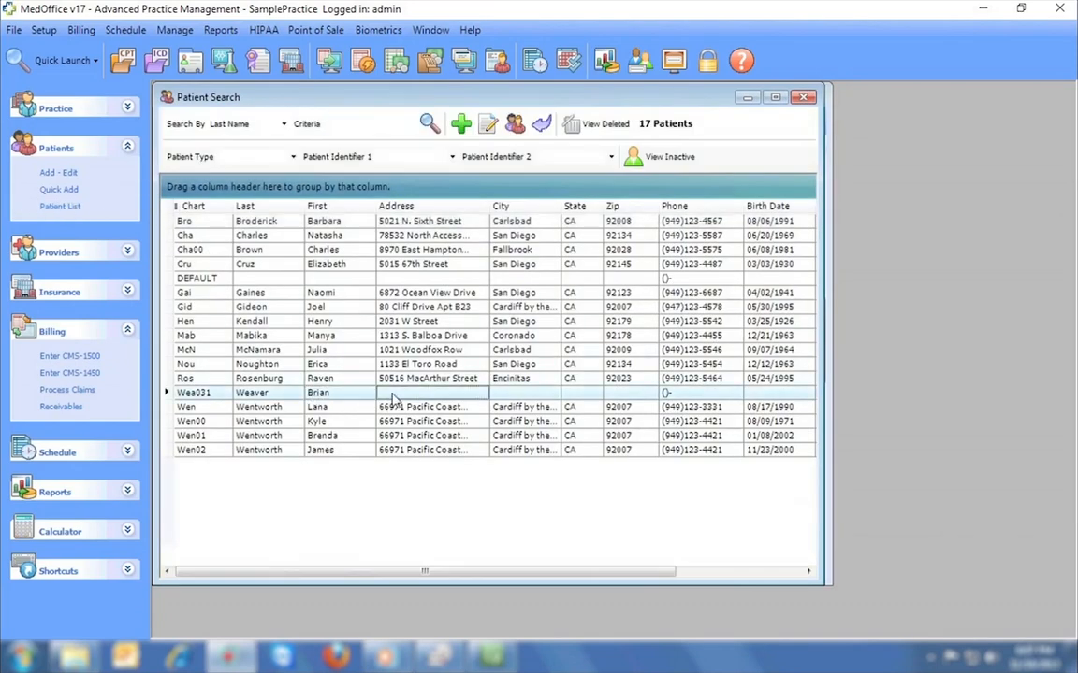
{"action": "double_click", "coordinate": [390, 395]}
{"action": "left_click", "coordinate": [578, 285]}
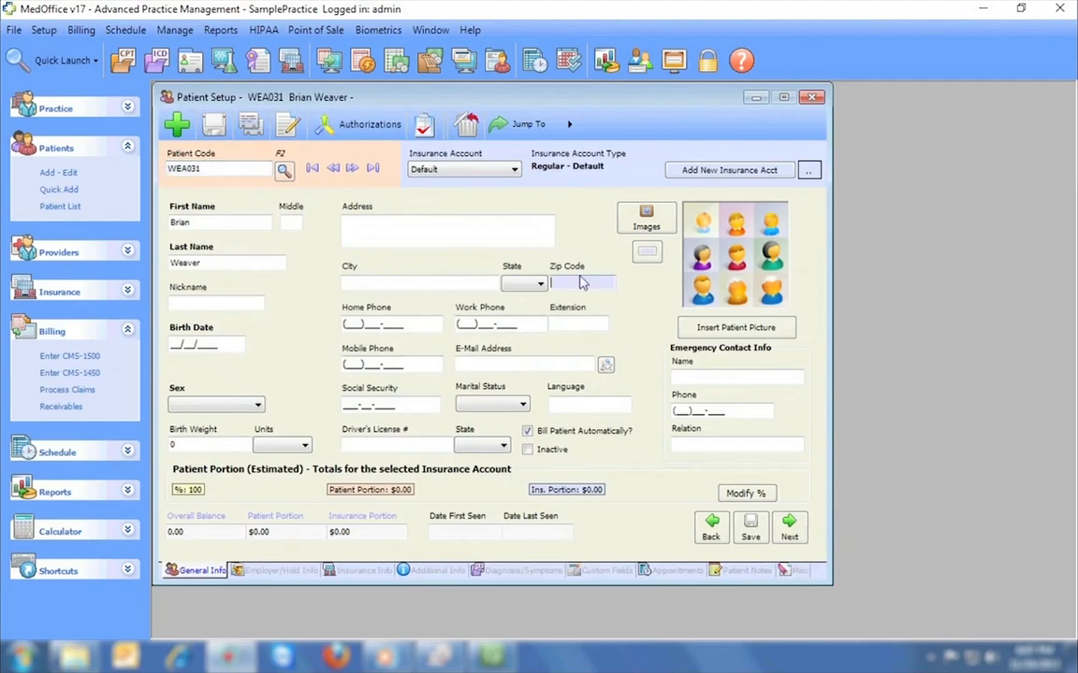
{"action": "type", "text": "90630"}
{"action": "key", "text": "Tab"}
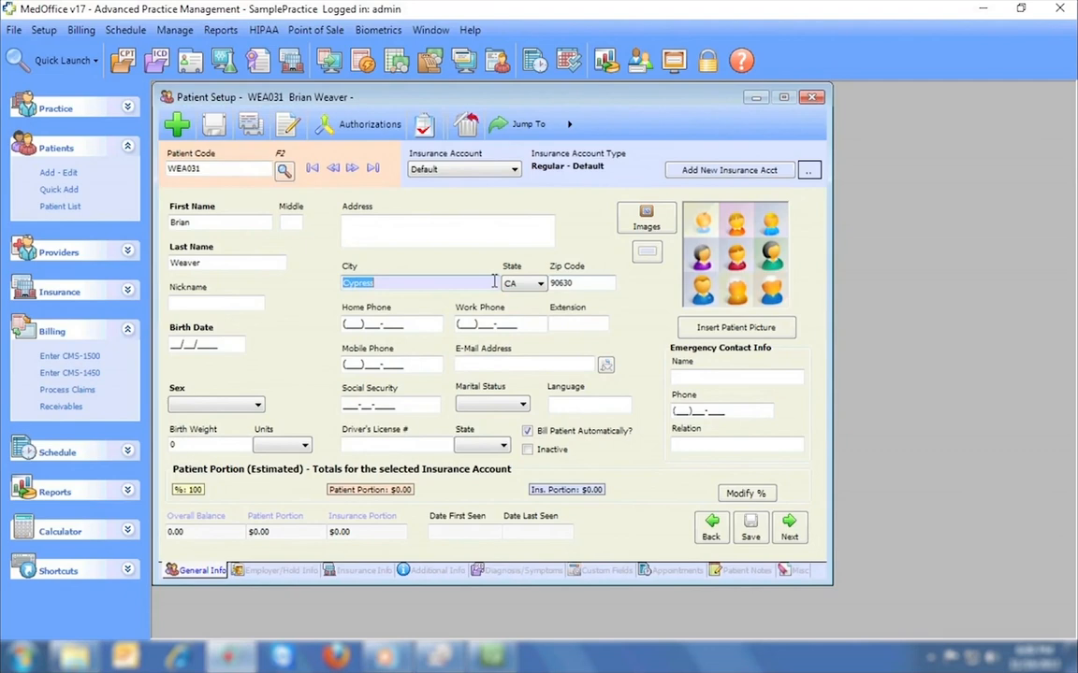
{"action": "left_click", "coordinate": [210, 223]}
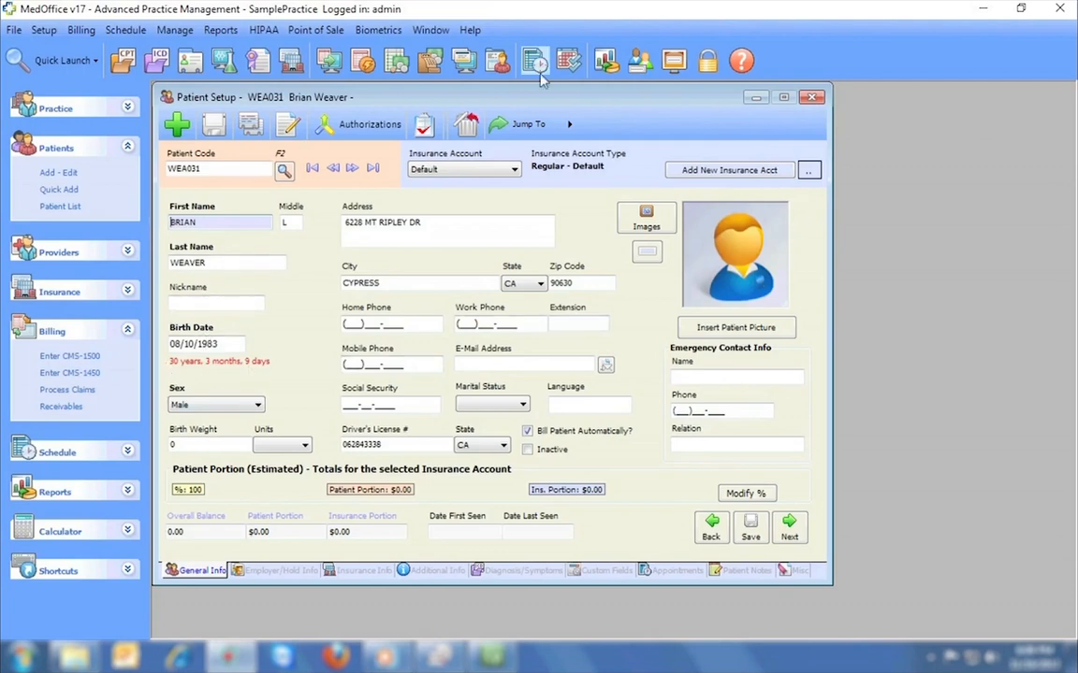
Look at credit card processing, then close the patient record and answer the save prompt.
{"action": "left_click", "coordinate": [467, 62]}
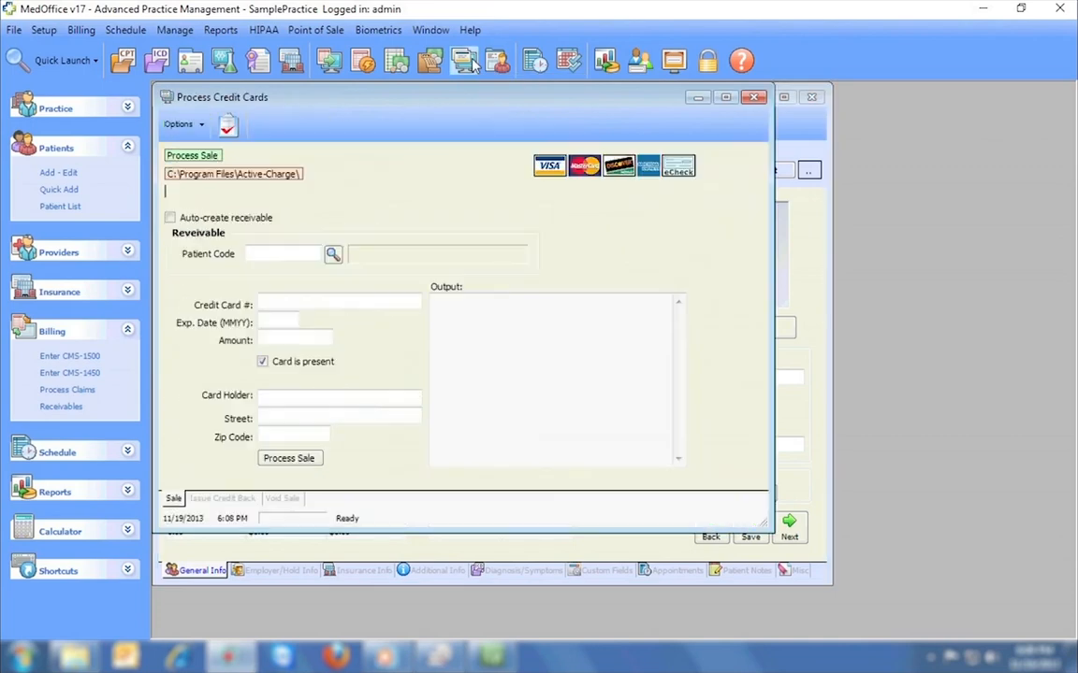
{"action": "left_click", "coordinate": [330, 299]}
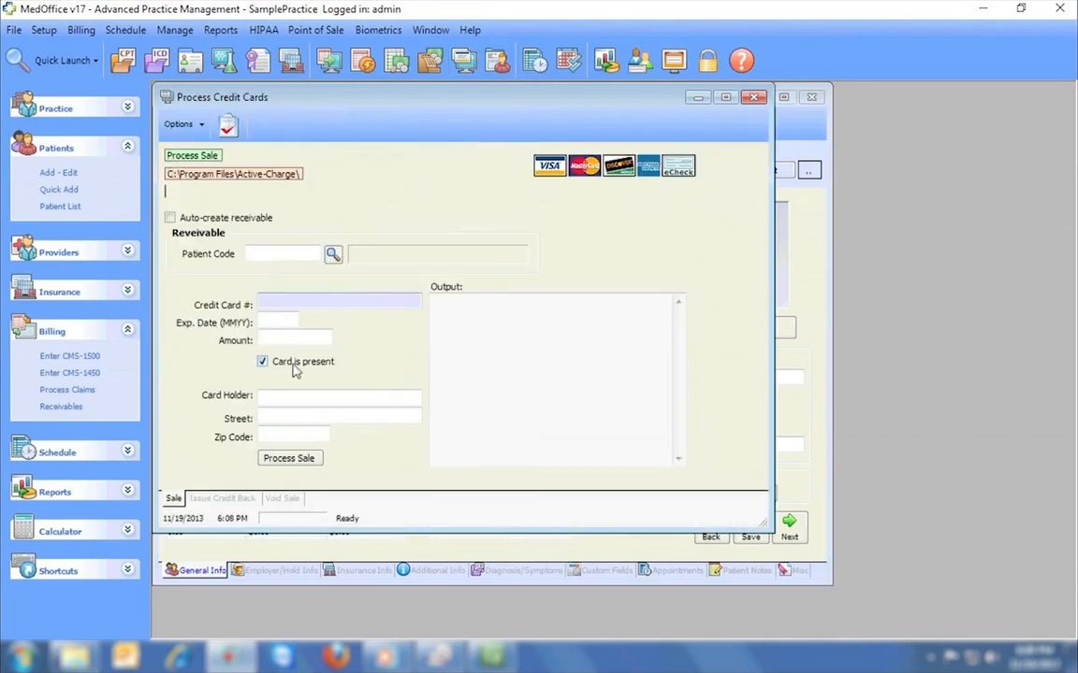
{"action": "left_click", "coordinate": [753, 96]}
{"action": "left_click", "coordinate": [810, 100]}
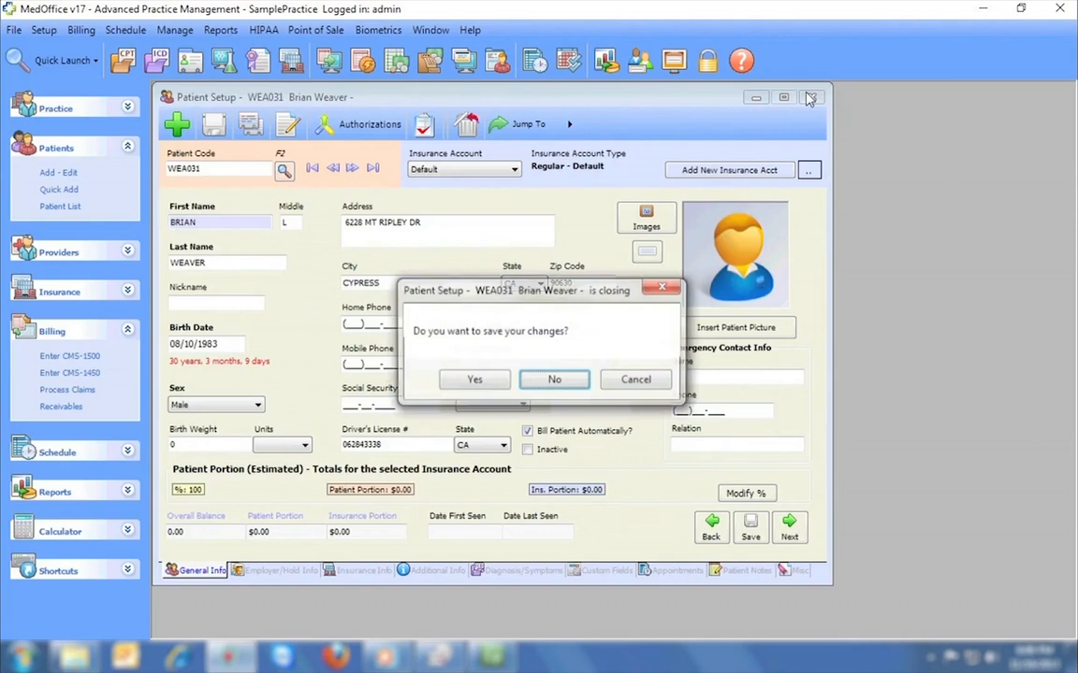
{"action": "left_click", "coordinate": [553, 378]}
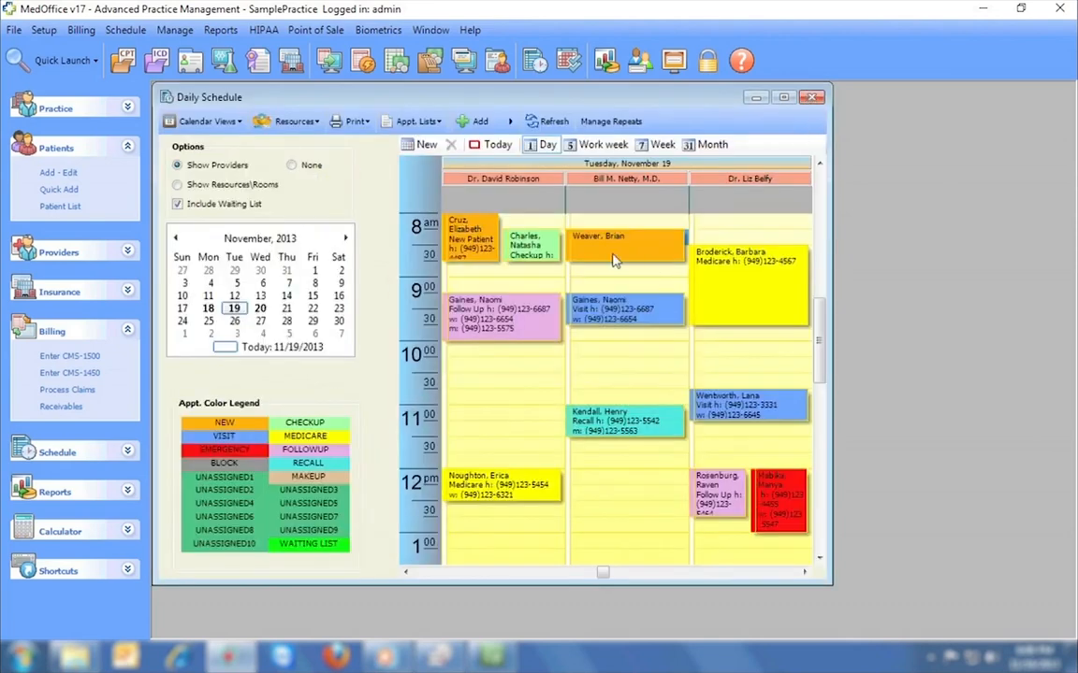
Review the weekly, monthly and yearly repeat options for the 8:00 appointment without saving.
{"action": "double_click", "coordinate": [614, 260]}
{"action": "left_click", "coordinate": [190, 517]}
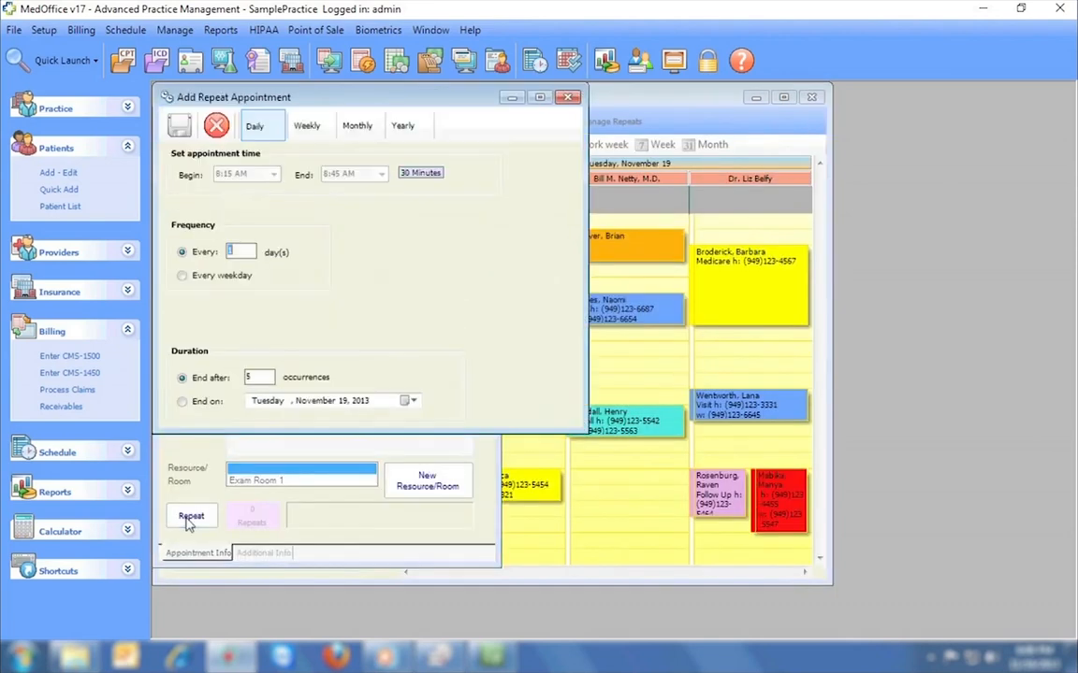
{"action": "left_click", "coordinate": [309, 124]}
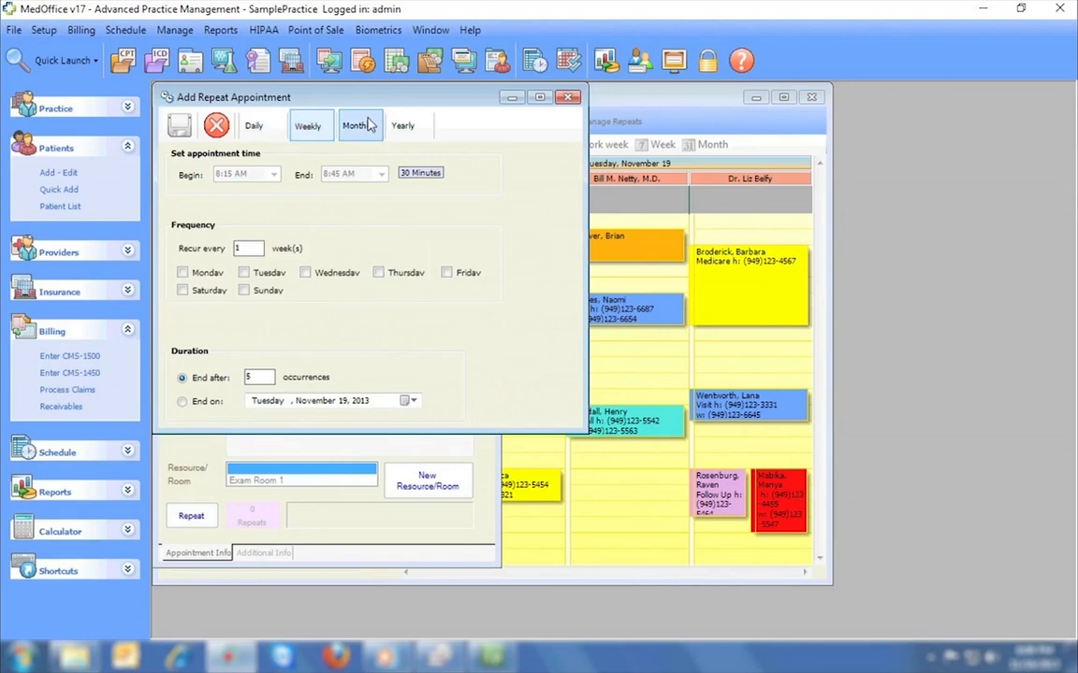
{"action": "left_click", "coordinate": [355, 125]}
{"action": "left_click", "coordinate": [402, 125]}
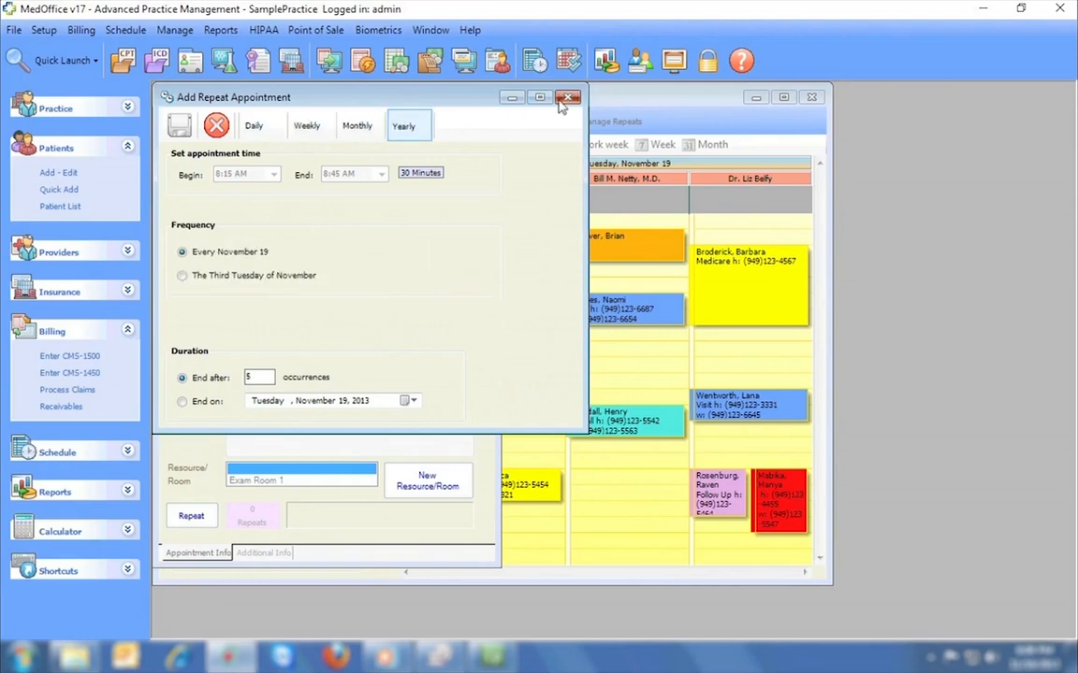
{"action": "left_click", "coordinate": [568, 98]}
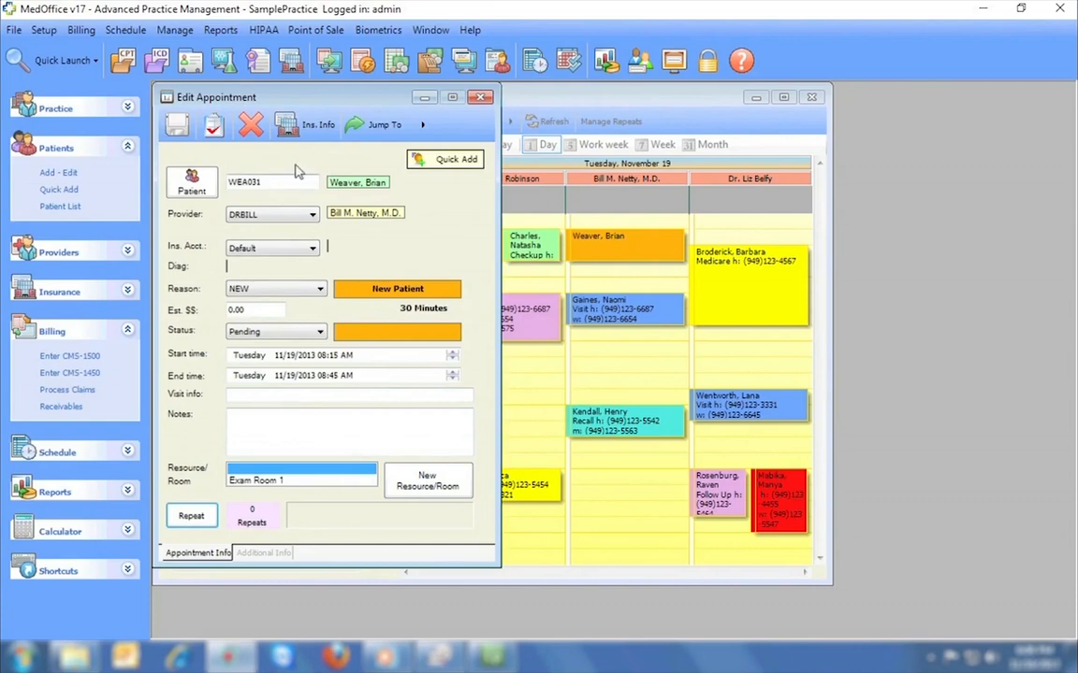
Check the appointment's insurance information and Jump To options, then close the editor.
{"action": "left_click", "coordinate": [304, 124]}
{"action": "left_click", "coordinate": [344, 127]}
{"action": "left_click", "coordinate": [386, 125]}
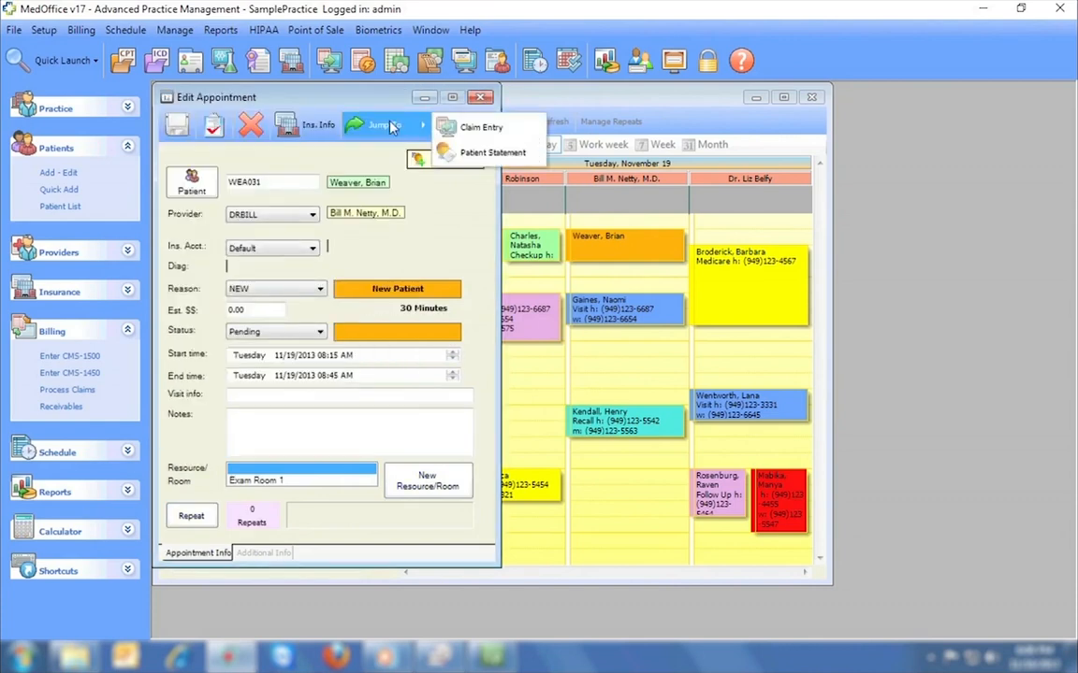
{"action": "left_click", "coordinate": [480, 97]}
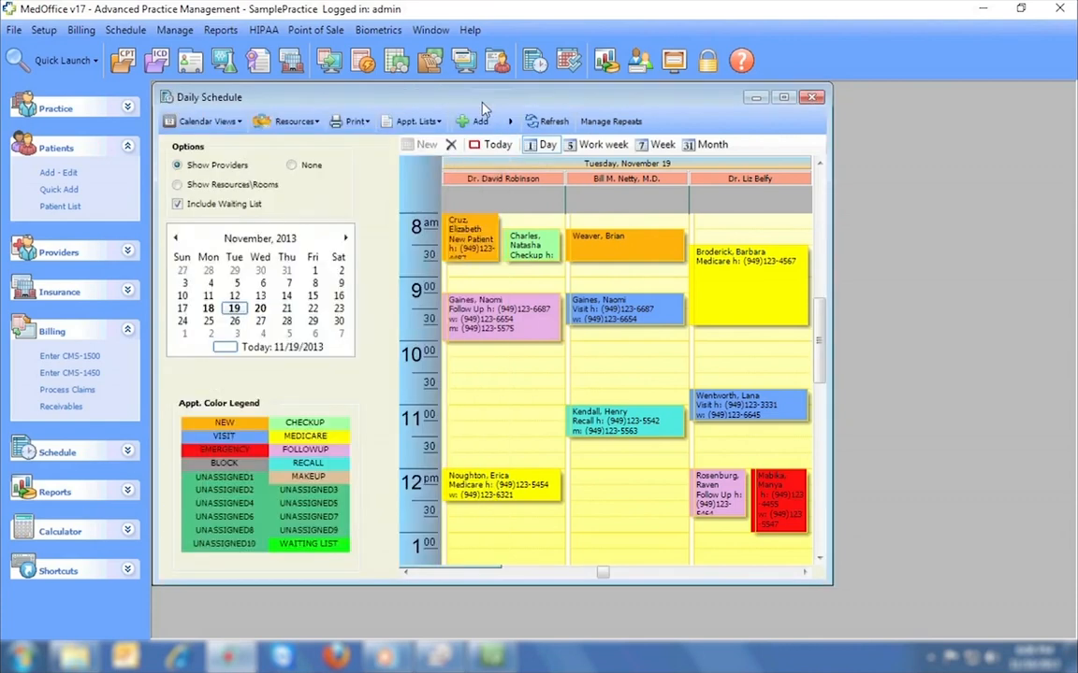
Browse colour choices for the UNASSIGNED5 appointment reason, leaving it unchanged.
{"action": "double_click", "coordinate": [314, 511]}
{"action": "left_click", "coordinate": [226, 151]}
{"action": "left_click_drag", "start_coordinate": [227, 242], "coordinate": [228, 157]}
{"action": "key", "text": "Escape"}
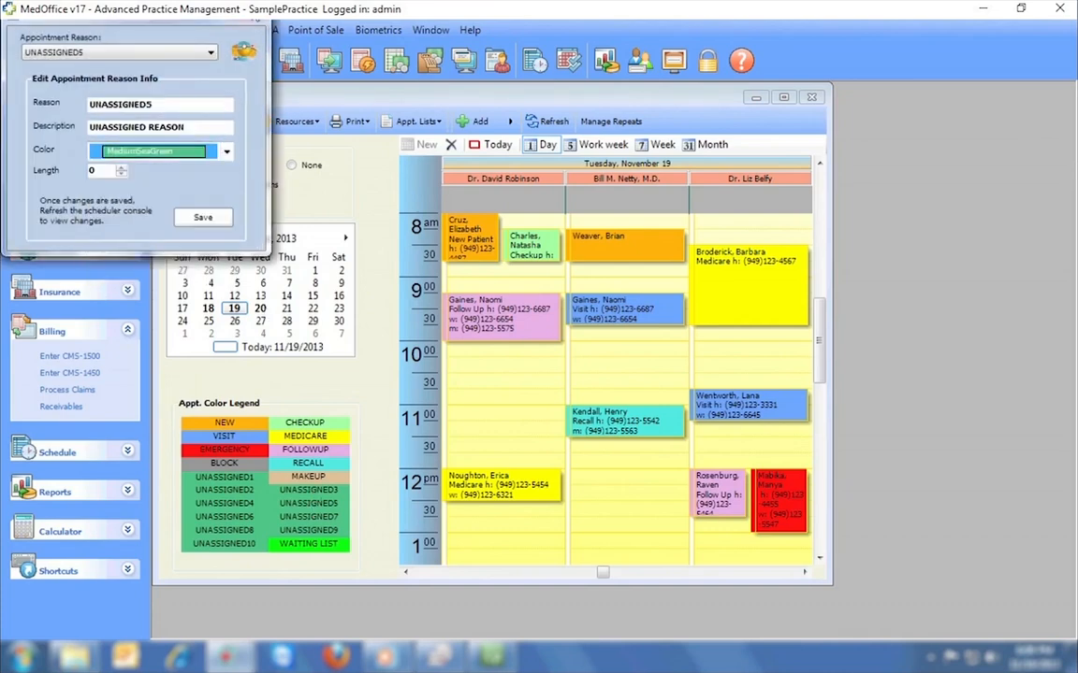
{"action": "key", "text": "Escape"}
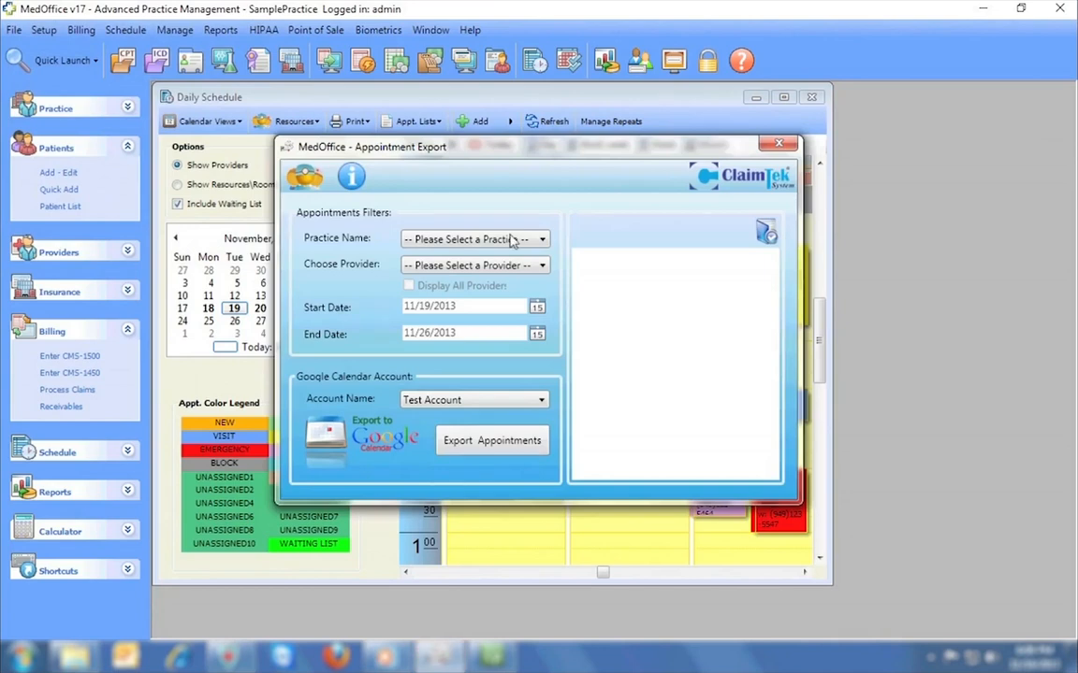
List the 17 SamplePractice appointments for the chosen provider, then close Appointment Export.
{"action": "left_click", "coordinate": [450, 238]}
{"action": "left_click", "coordinate": [477, 324]}
{"action": "left_click", "coordinate": [466, 266]}
{"action": "left_click", "coordinate": [468, 295]}
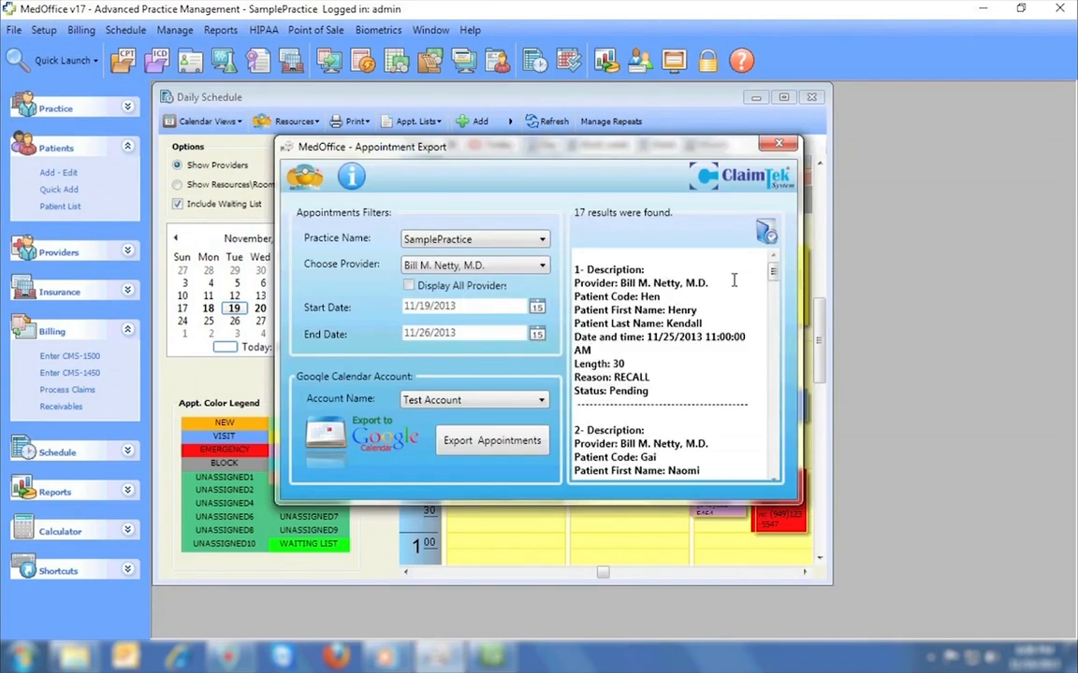
{"action": "scroll", "coordinate": [774, 301], "scroll_direction": "down", "scroll_amount": 2}
{"action": "scroll", "coordinate": [773, 302], "scroll_direction": "down", "scroll_amount": 5}
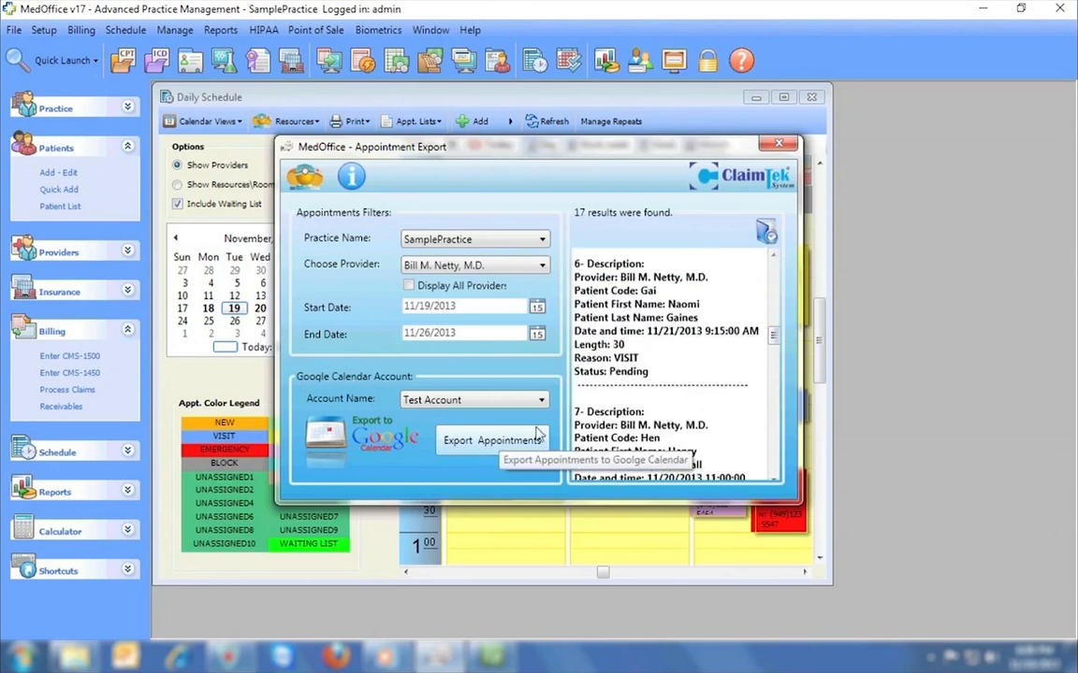
{"action": "left_click", "coordinate": [779, 143]}
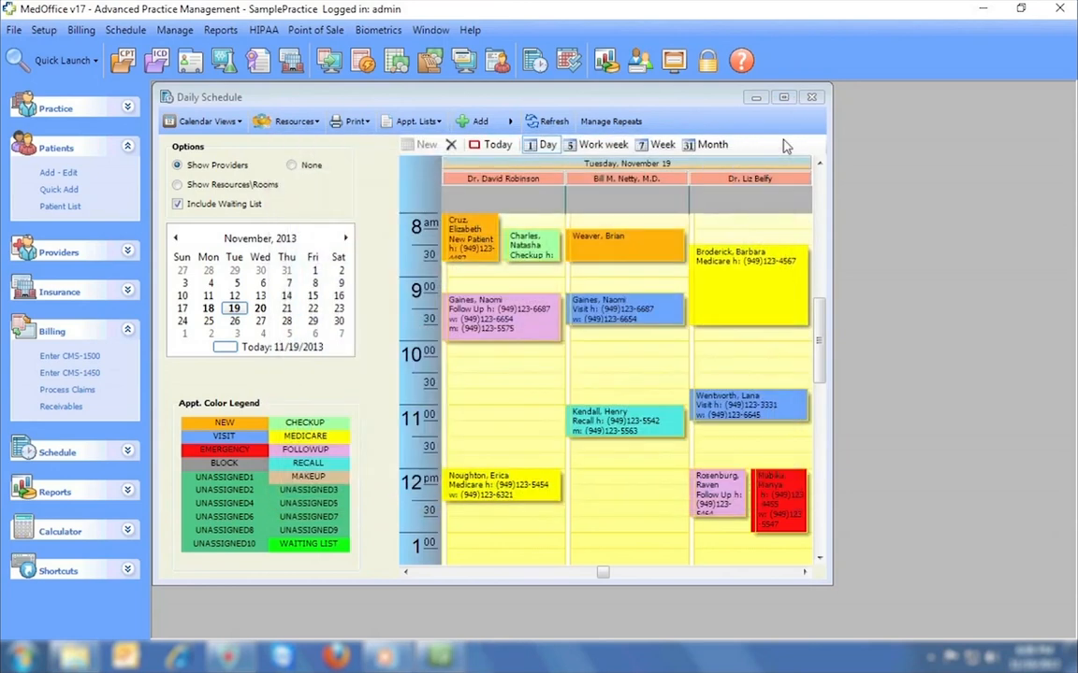
Start a sale for the new patient with 10 MASSAGES, ELBOWBRACE and VB12 items.
{"action": "left_click", "coordinate": [431, 62]}
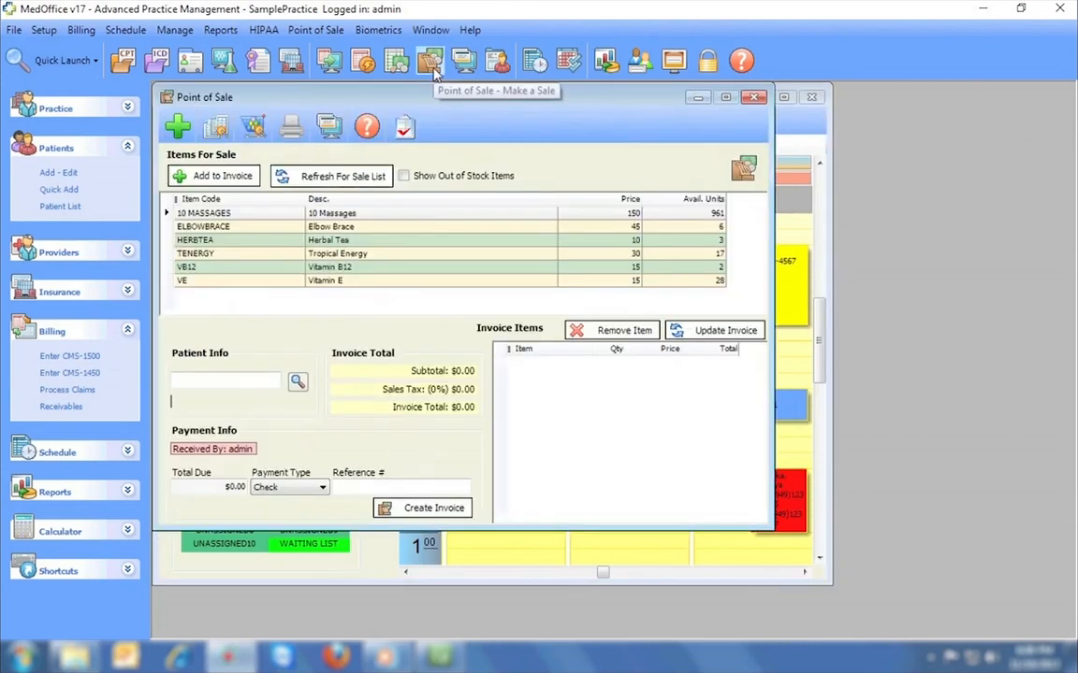
{"action": "left_click", "coordinate": [298, 382]}
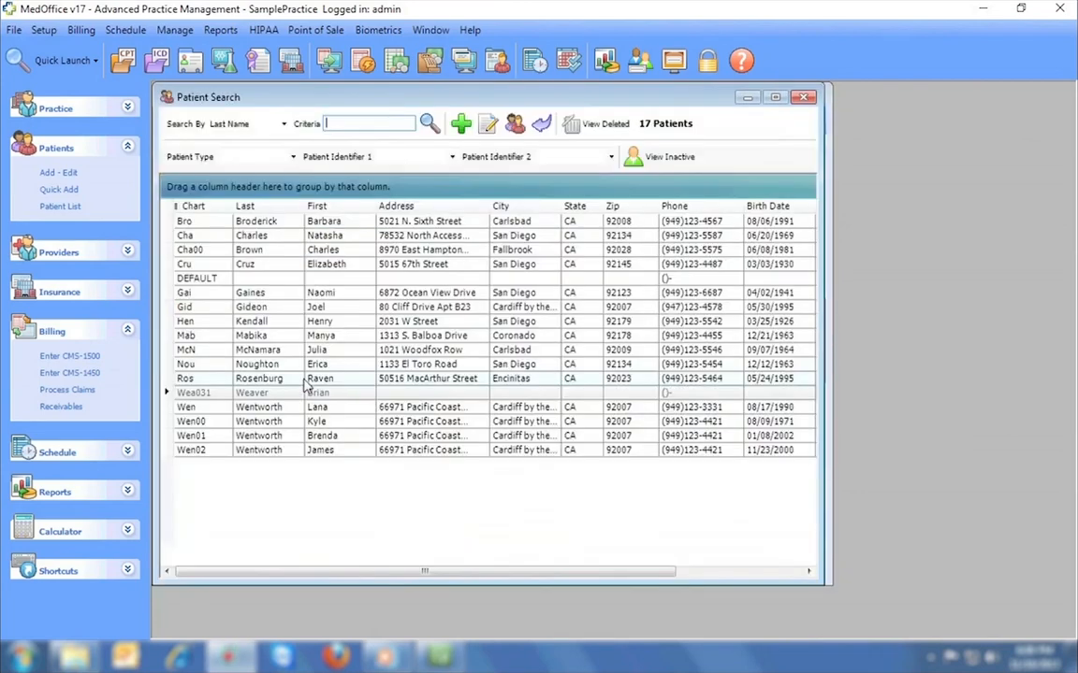
{"action": "double_click", "coordinate": [311, 394]}
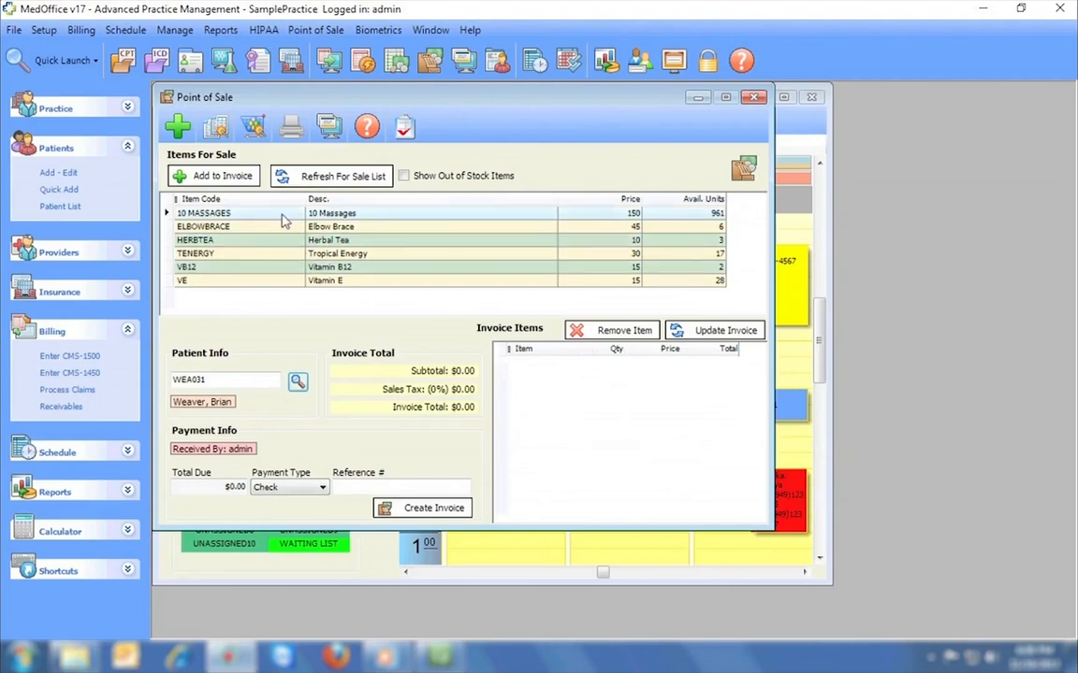
{"action": "left_click", "coordinate": [214, 175]}
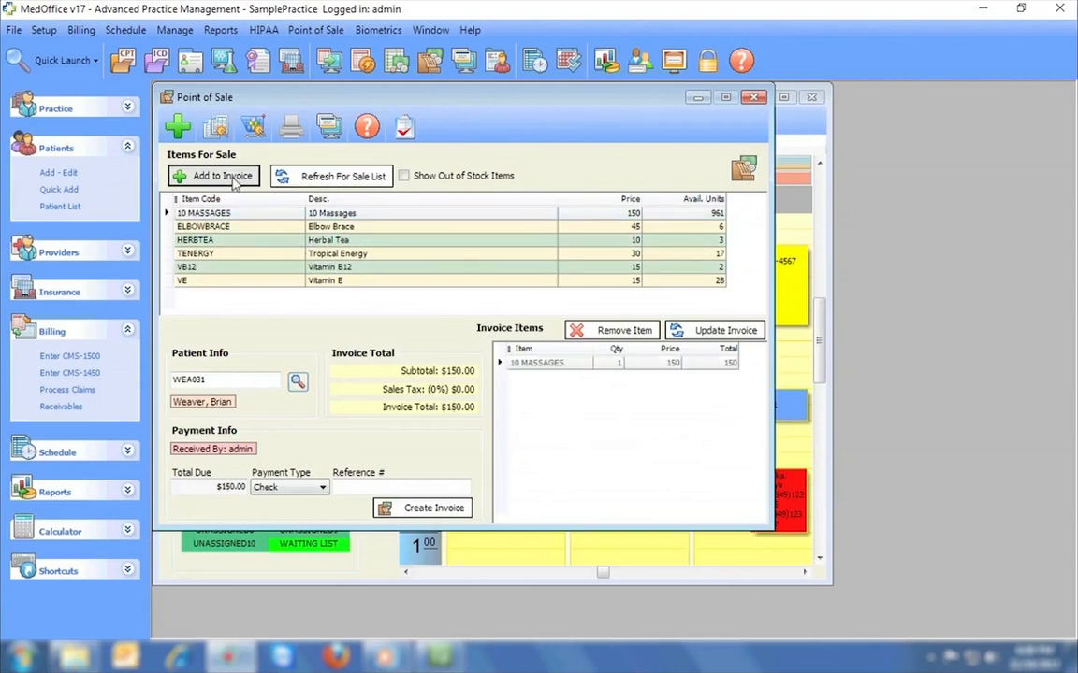
{"action": "left_click", "coordinate": [262, 231]}
{"action": "left_click", "coordinate": [214, 176]}
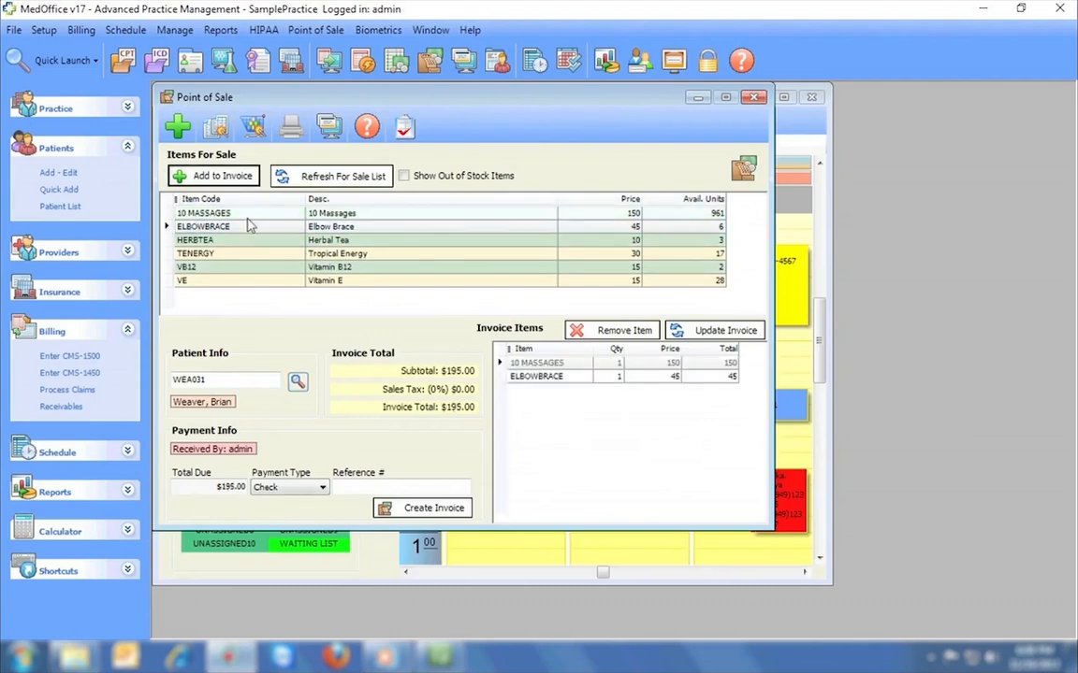
{"action": "left_click", "coordinate": [253, 267]}
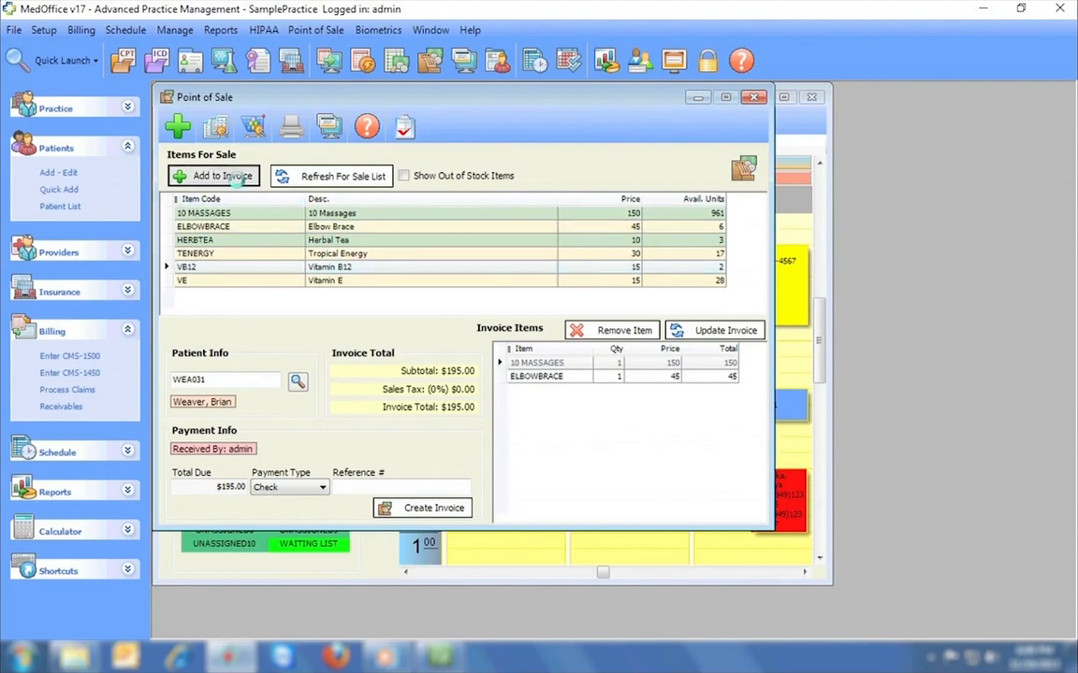
{"action": "left_click", "coordinate": [239, 180]}
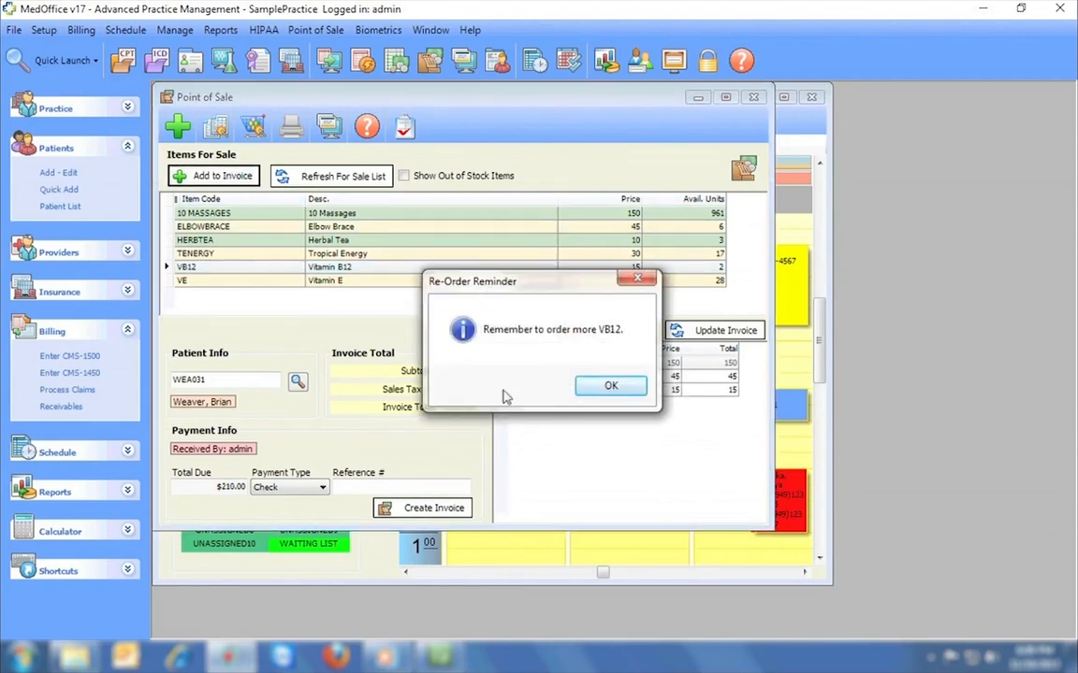
{"action": "left_click", "coordinate": [612, 388]}
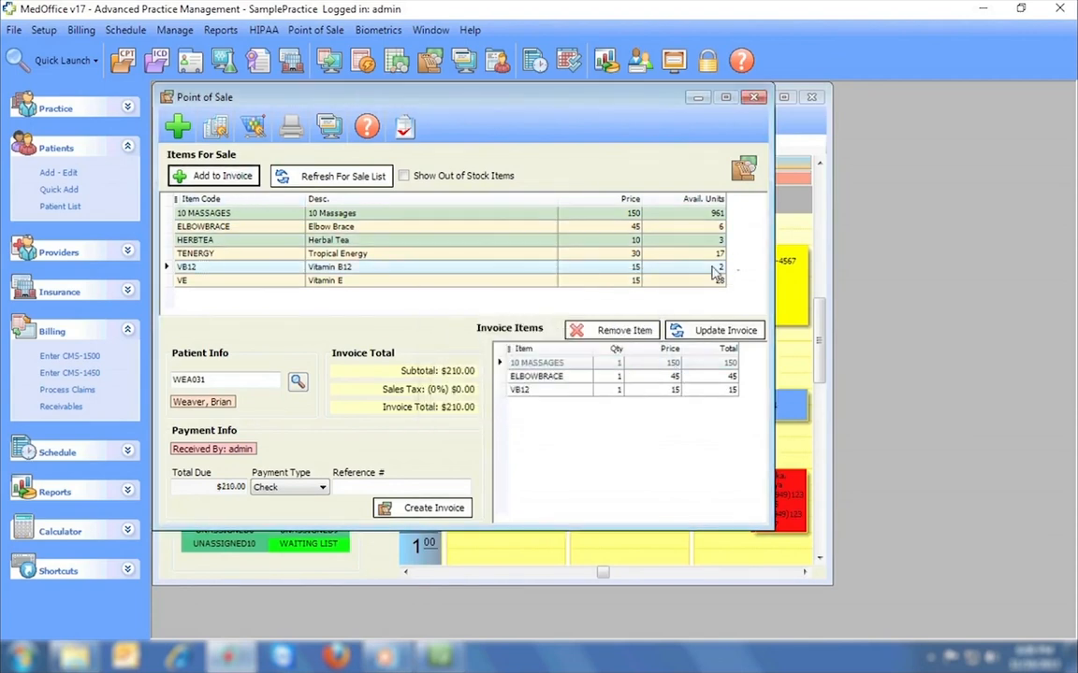
Step through the first few inventory records, then close them.
{"action": "left_click", "coordinate": [251, 131]}
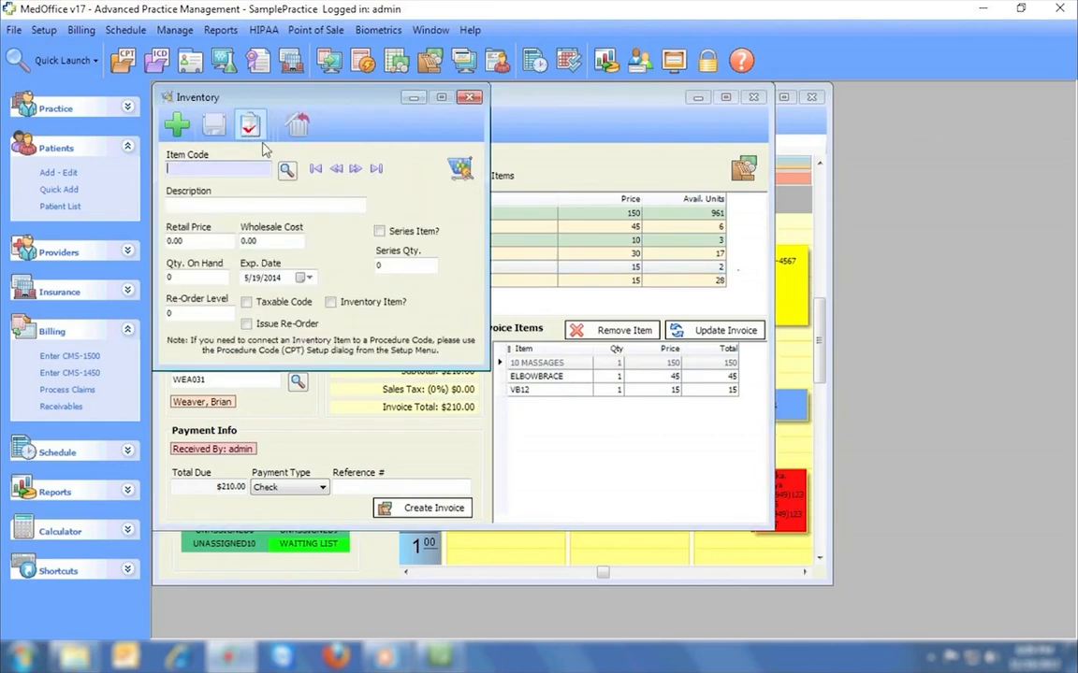
{"action": "left_click", "coordinate": [354, 171]}
{"action": "left_click", "coordinate": [353, 171]}
{"action": "left_click", "coordinate": [353, 170]}
{"action": "left_click", "coordinate": [354, 170]}
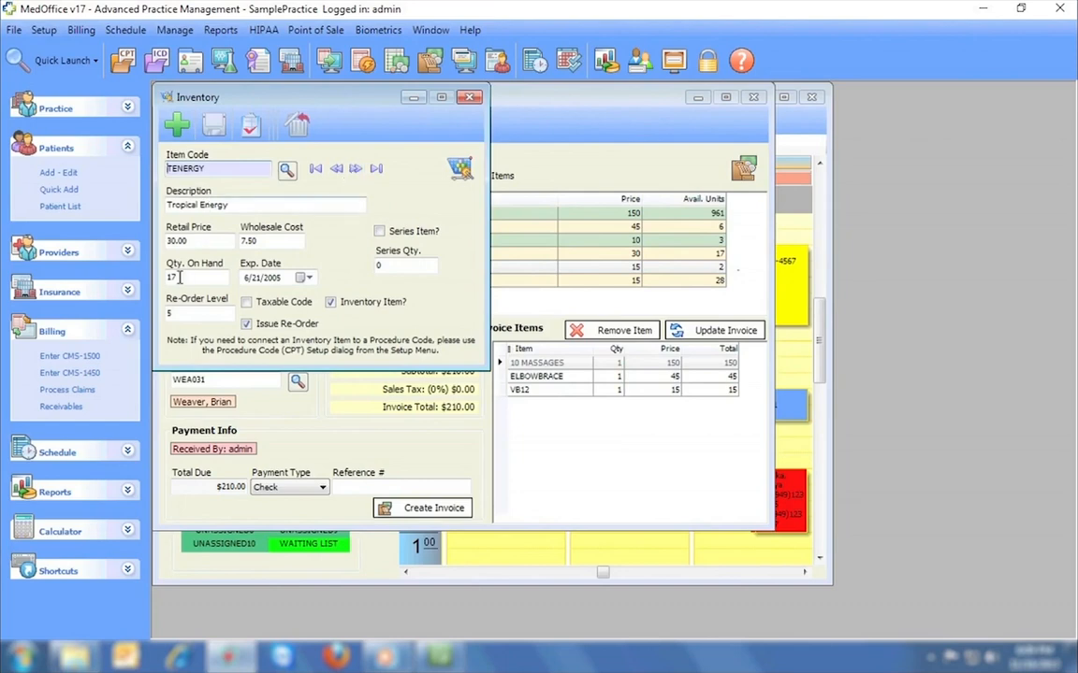
{"action": "left_click", "coordinate": [472, 97]}
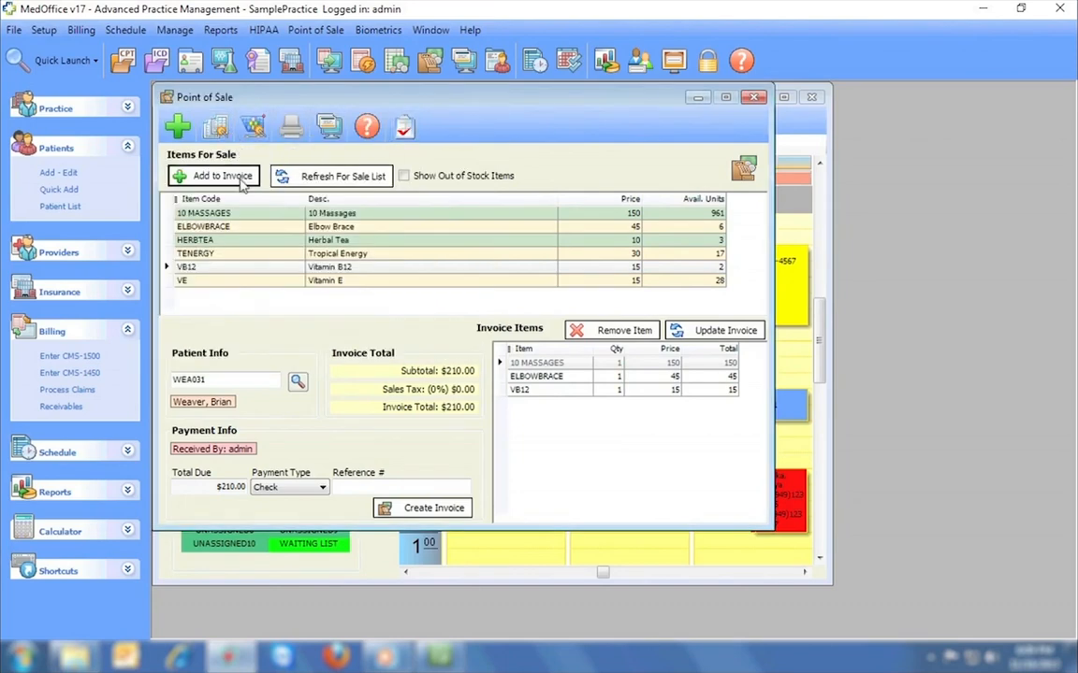
Create invoice #58 for $210.00, print its receipt, and close all windows.
{"action": "left_click", "coordinate": [388, 507]}
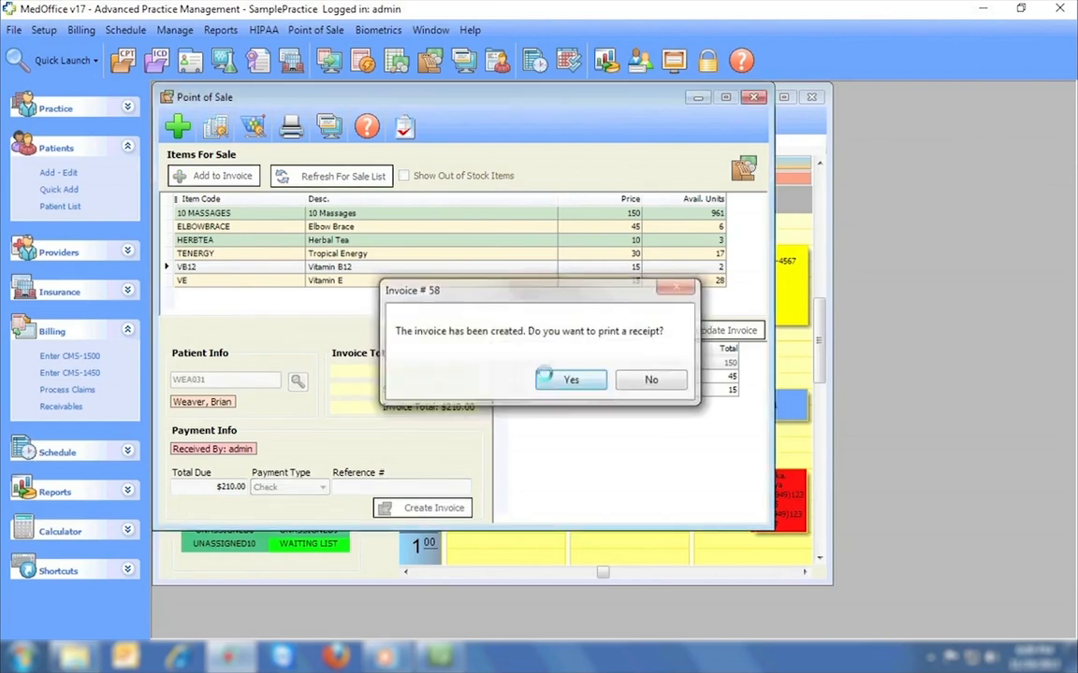
{"action": "left_click", "coordinate": [569, 379]}
{"action": "scroll", "coordinate": [1026, 193], "scroll_direction": "down", "scroll_amount": 5}
{"action": "scroll", "coordinate": [1034, 169], "scroll_direction": "up", "scroll_amount": 5}
{"action": "left_click", "coordinate": [1049, 96]}
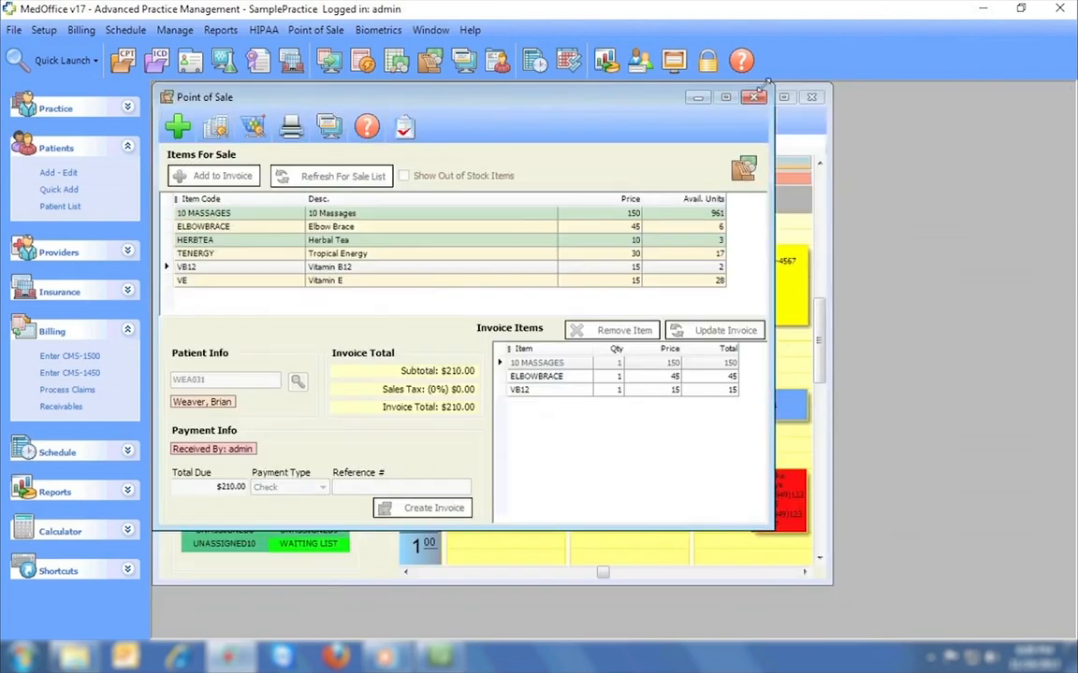
{"action": "left_click", "coordinate": [764, 91]}
{"action": "left_click", "coordinate": [810, 98]}
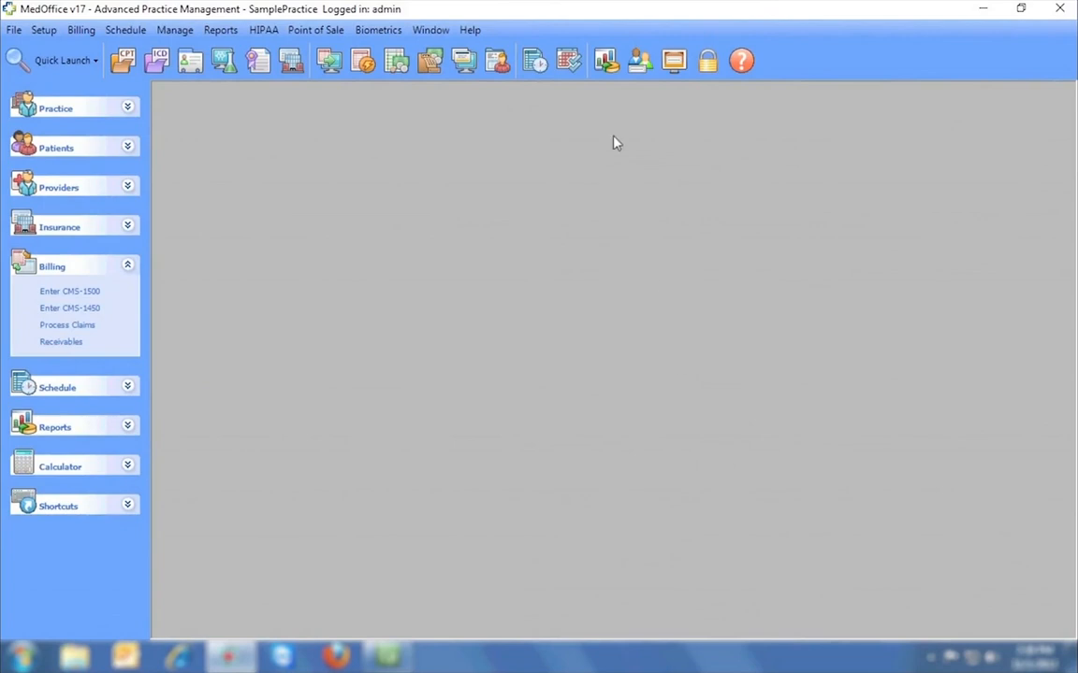
Expand all report categories in the Report Console and select Insurance Aging.
{"action": "left_click", "coordinate": [606, 61]}
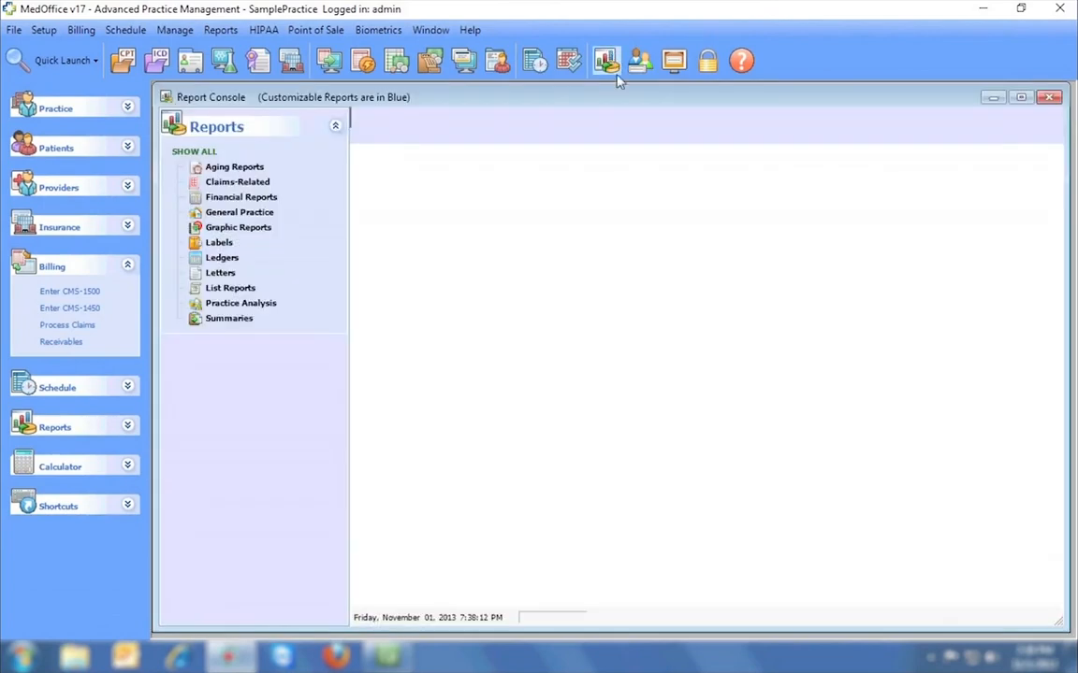
{"action": "left_click", "coordinate": [204, 152]}
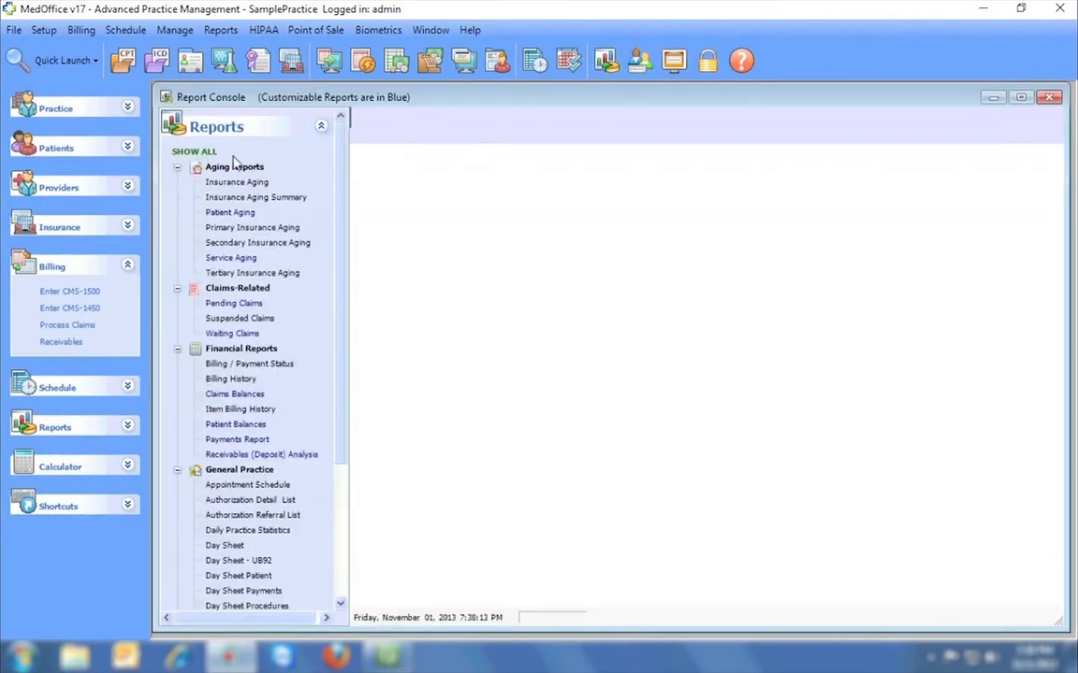
{"action": "left_click", "coordinate": [232, 213]}
{"action": "left_click", "coordinate": [237, 183]}
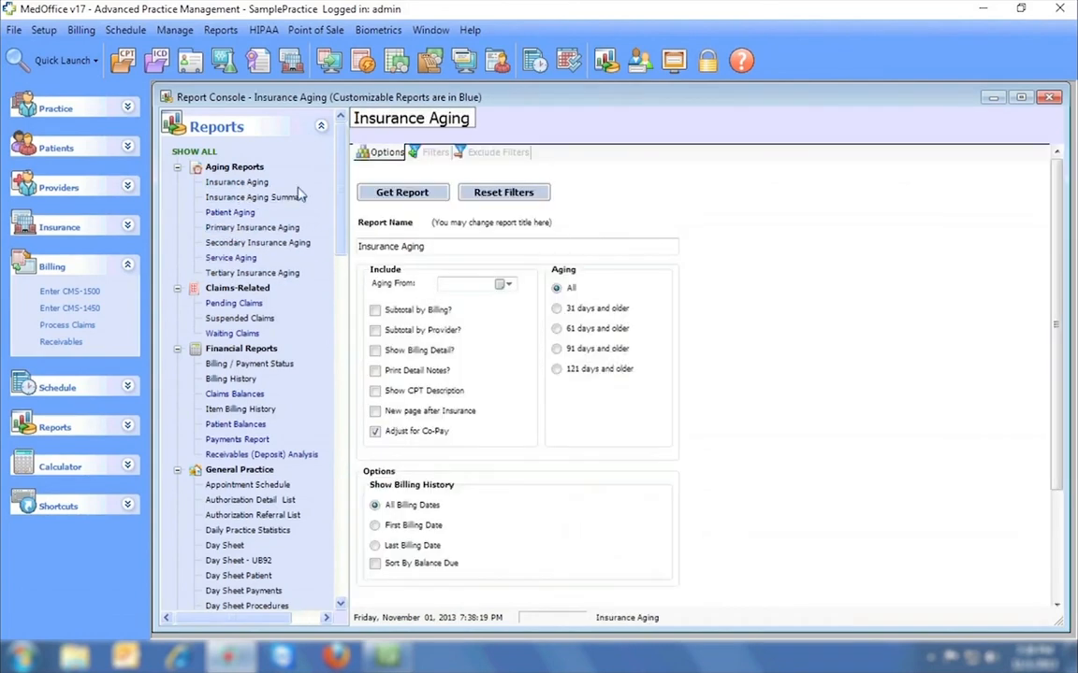
{"action": "scroll", "coordinate": [340, 192], "scroll_direction": "down", "scroll_amount": 2}
{"action": "left_click_drag", "start_coordinate": [340, 192], "coordinate": [340, 391]}
{"action": "left_click_drag", "start_coordinate": [342, 400], "coordinate": [344, 179]}
Check the aging date, Filters and Exclude Filters, then generate the Insurance Aging report.
{"action": "left_click", "coordinate": [506, 284]}
{"action": "left_click", "coordinate": [510, 287]}
{"action": "left_click", "coordinate": [433, 152]}
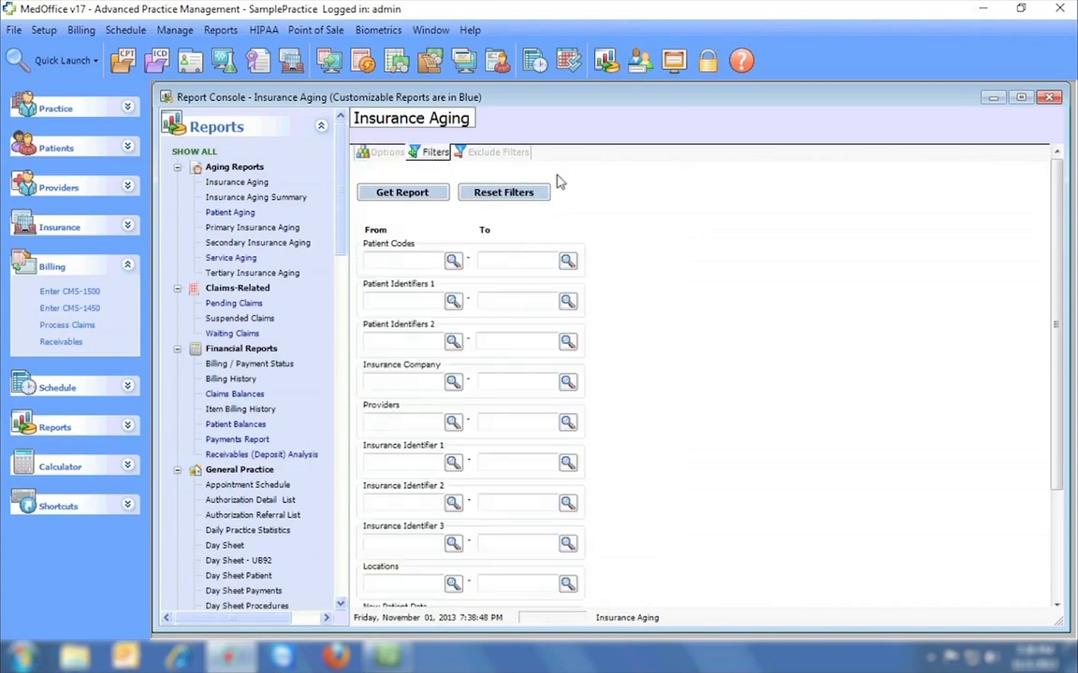
{"action": "scroll", "coordinate": [579, 189], "scroll_direction": "down", "scroll_amount": 3}
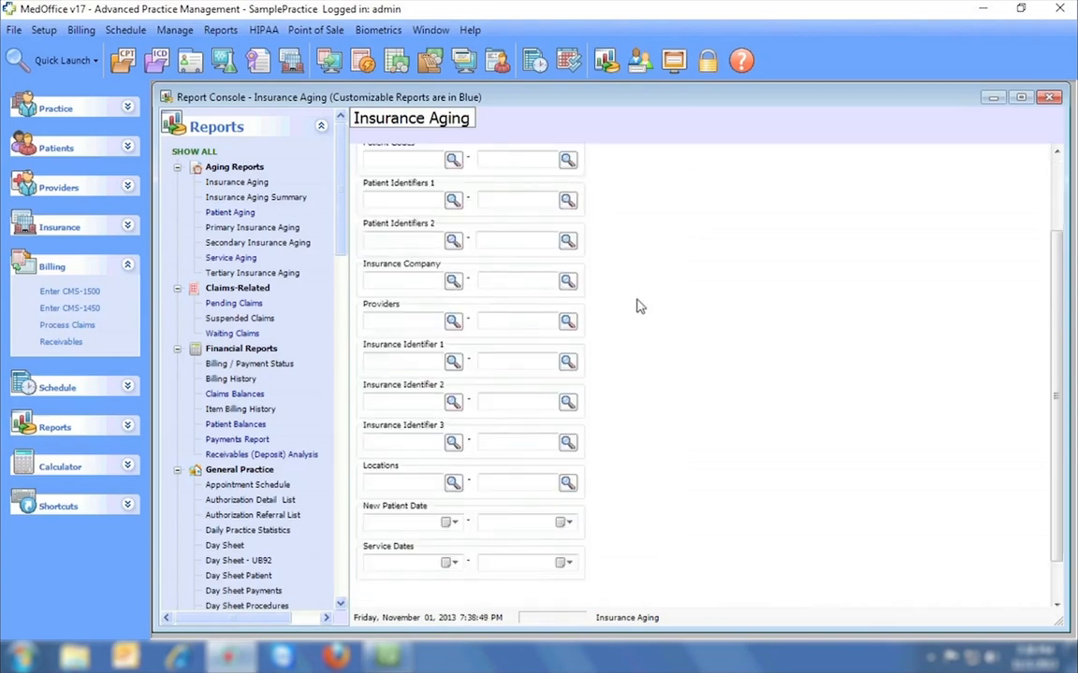
{"action": "scroll", "coordinate": [636, 306], "scroll_direction": "up", "scroll_amount": 3}
{"action": "left_click", "coordinate": [510, 155]}
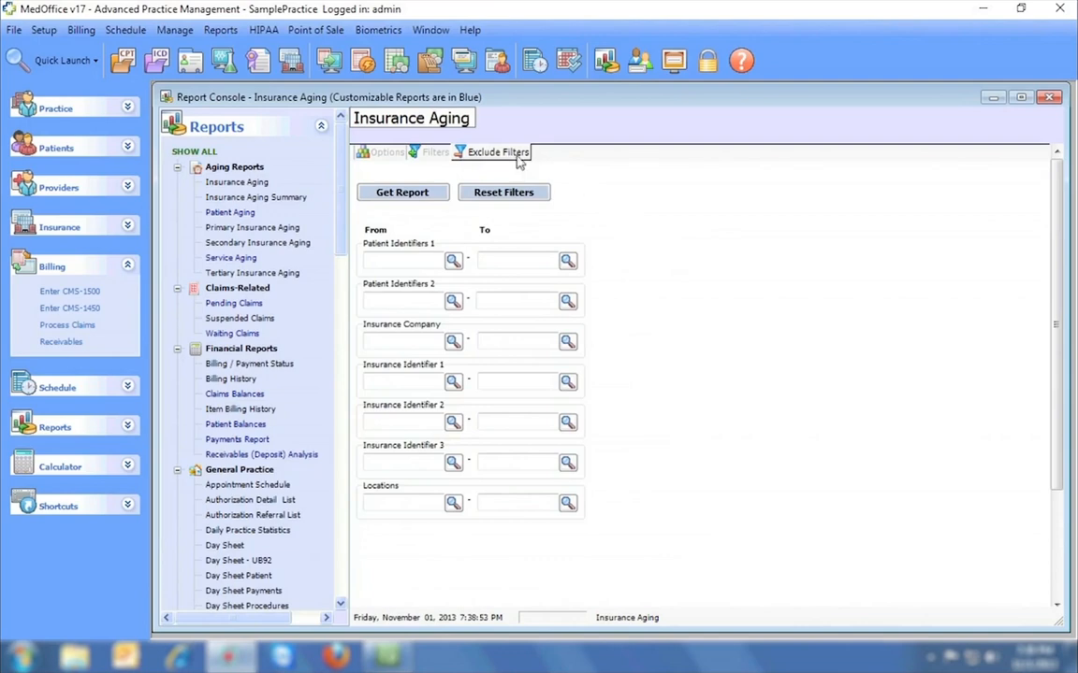
{"action": "left_click", "coordinate": [385, 152]}
{"action": "left_click", "coordinate": [419, 197]}
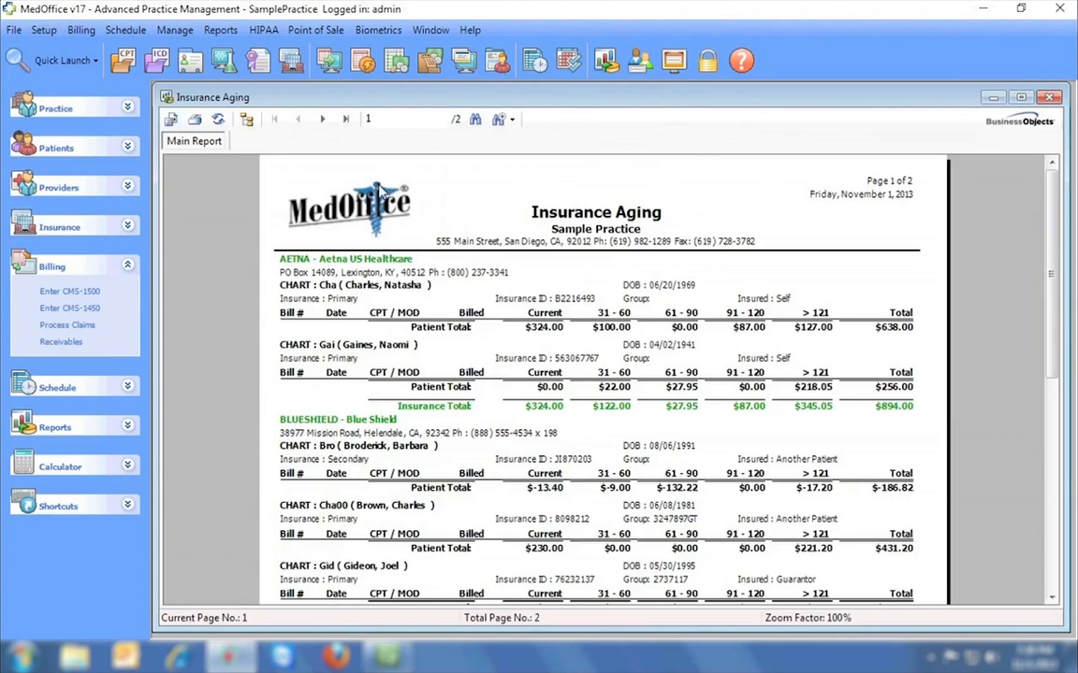
{"action": "left_click", "coordinate": [15, 32]}
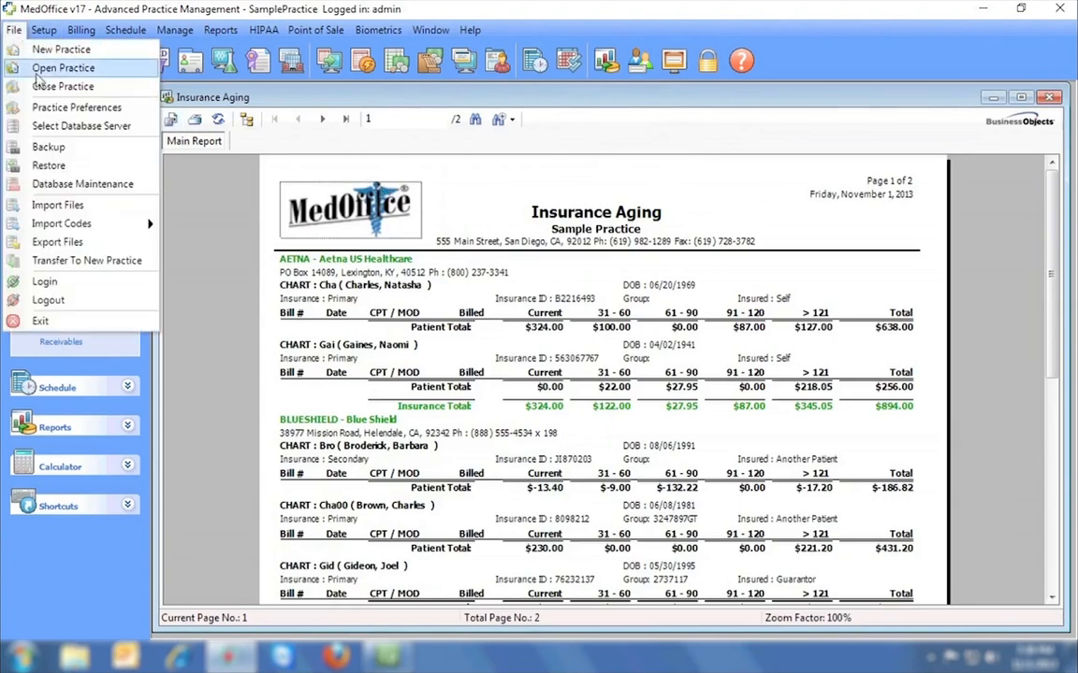
{"action": "left_click", "coordinate": [52, 108]}
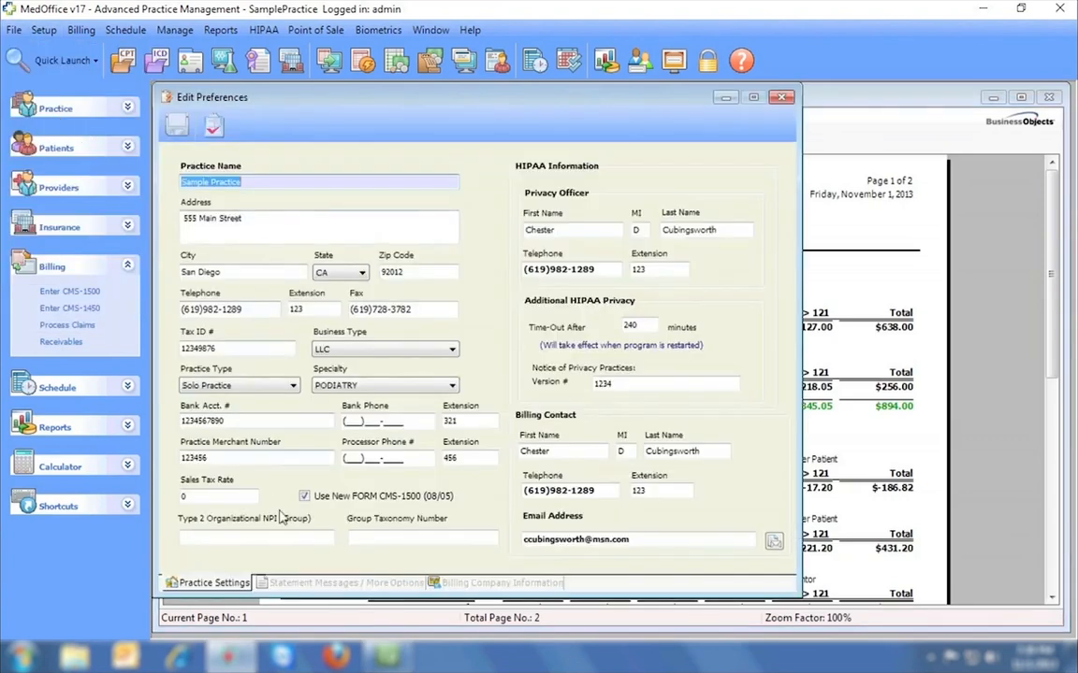
{"action": "left_click", "coordinate": [318, 583]}
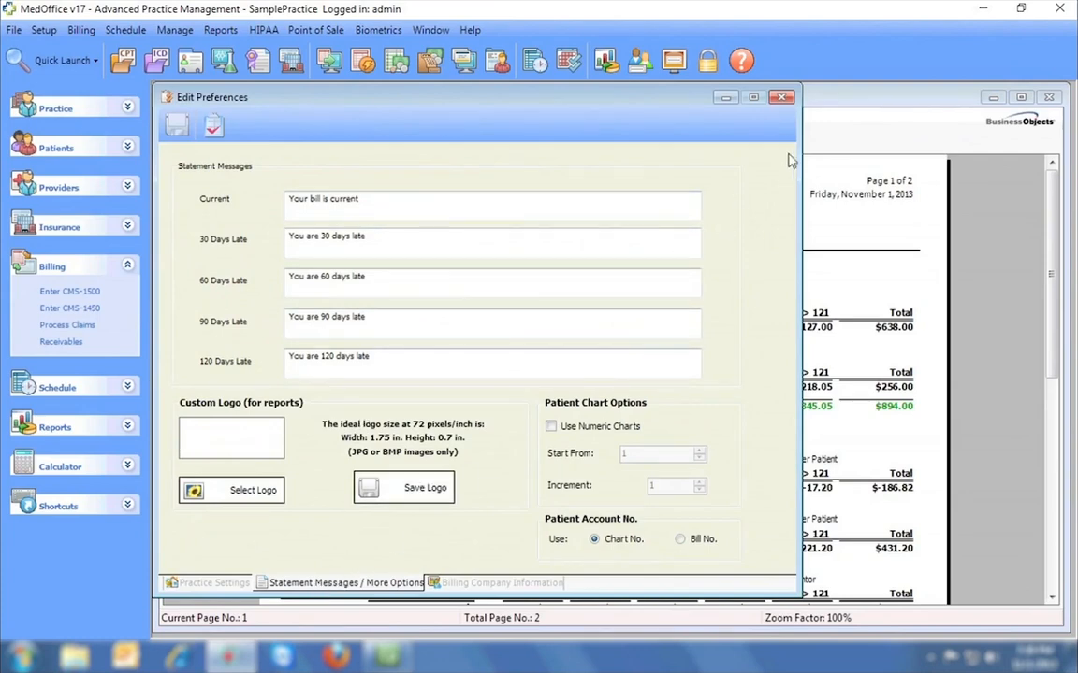
{"action": "left_click", "coordinate": [781, 98]}
{"action": "left_click", "coordinate": [554, 378]}
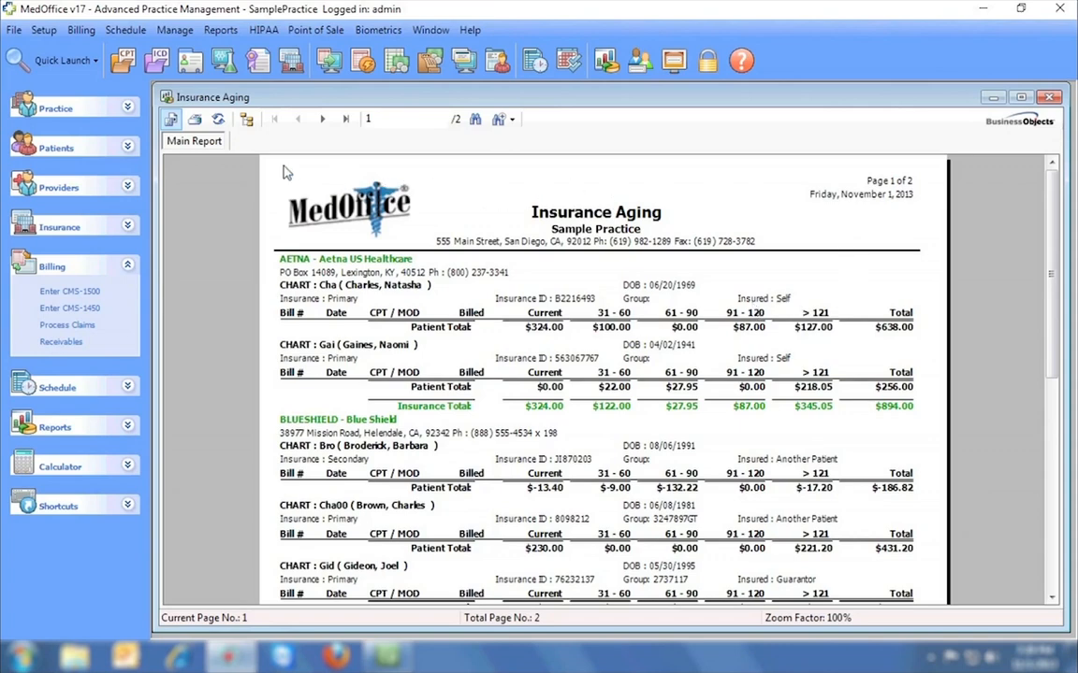
Cancel printing and exporting the Insurance Aging report after viewing export formats, then close it.
{"action": "left_click", "coordinate": [195, 121]}
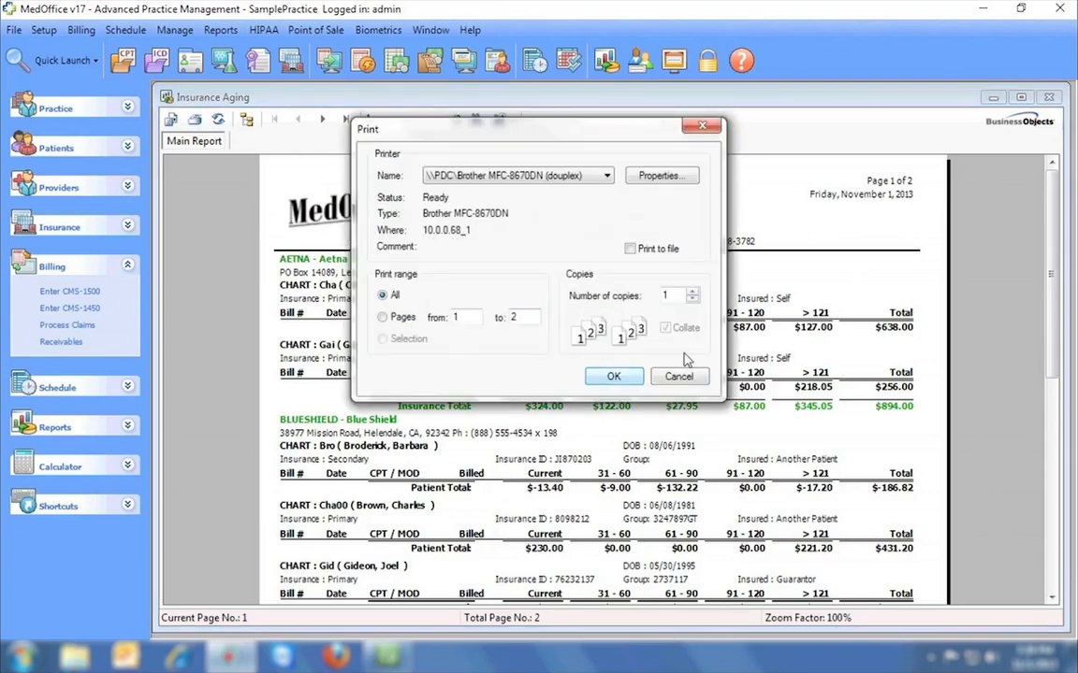
{"action": "left_click", "coordinate": [703, 129]}
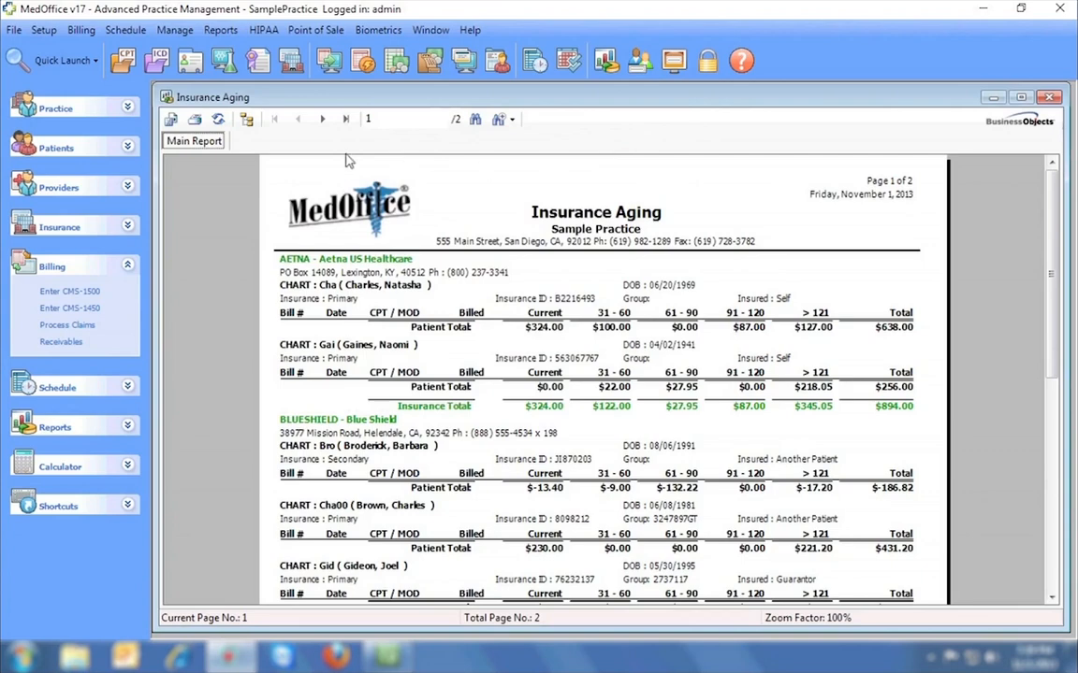
{"action": "left_click", "coordinate": [172, 121]}
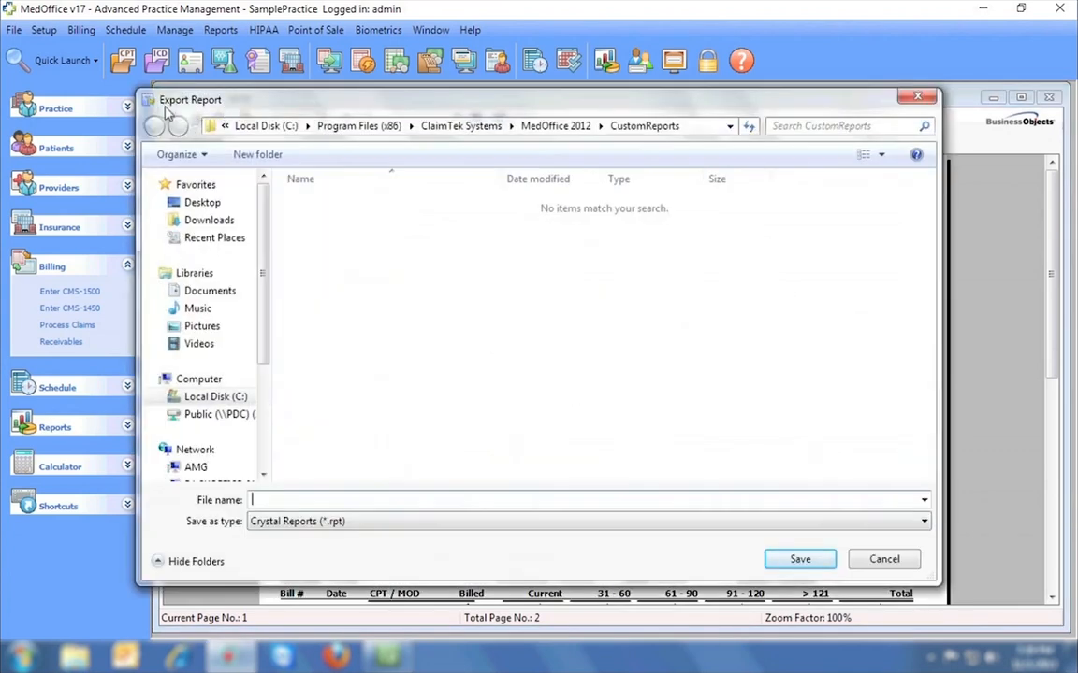
{"action": "left_click", "coordinate": [442, 522]}
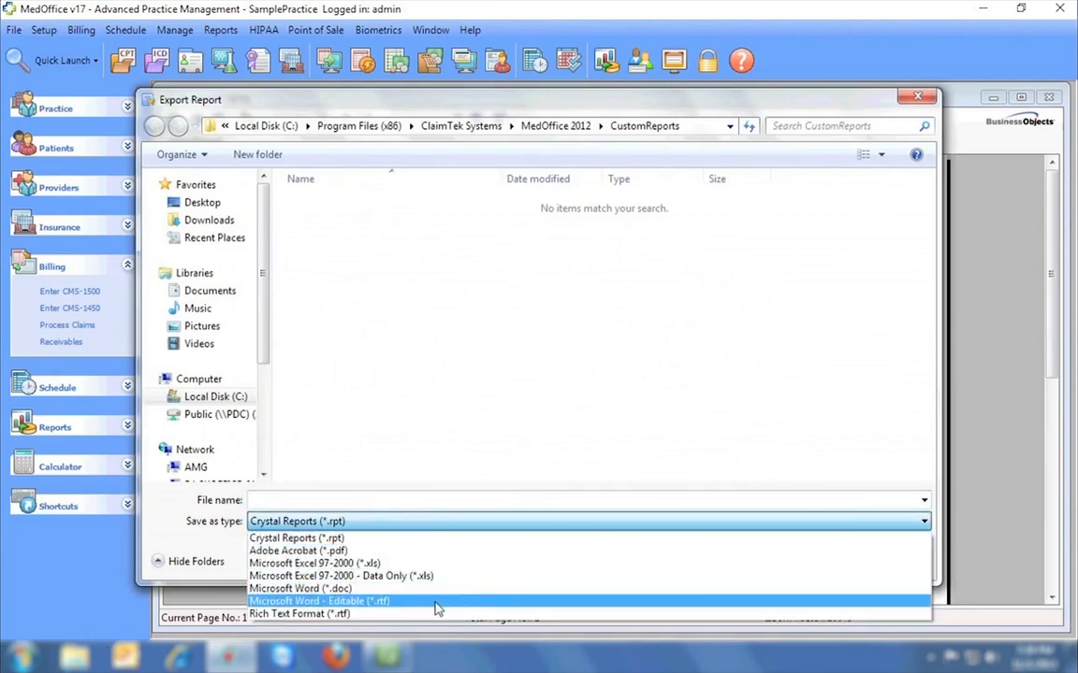
{"action": "left_click", "coordinate": [652, 277]}
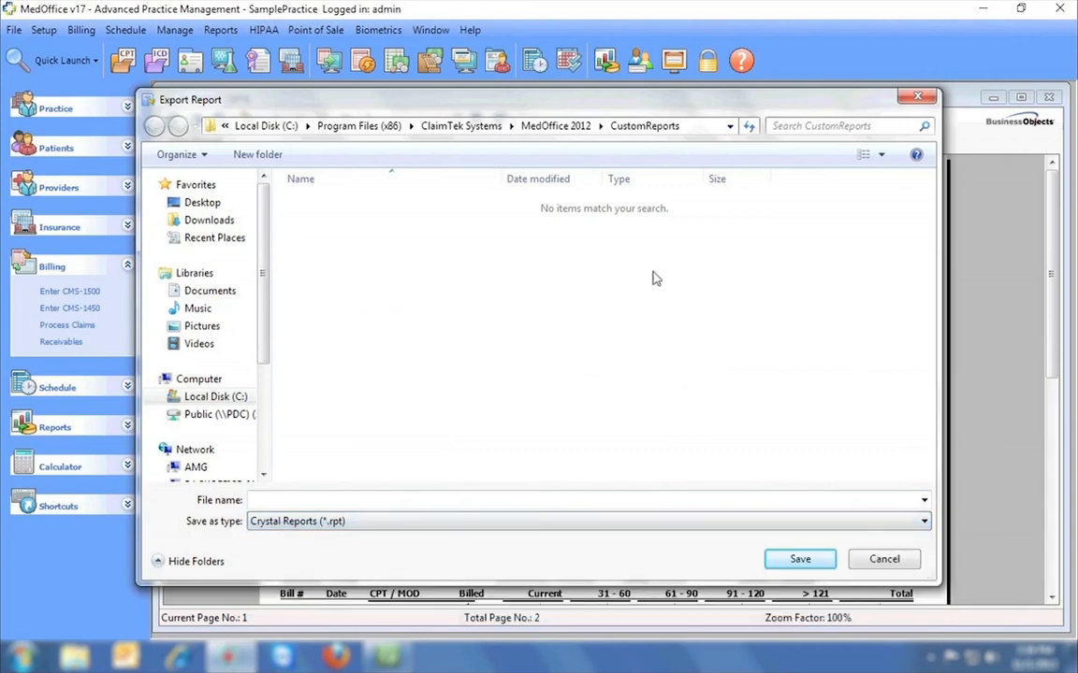
{"action": "left_click", "coordinate": [917, 96]}
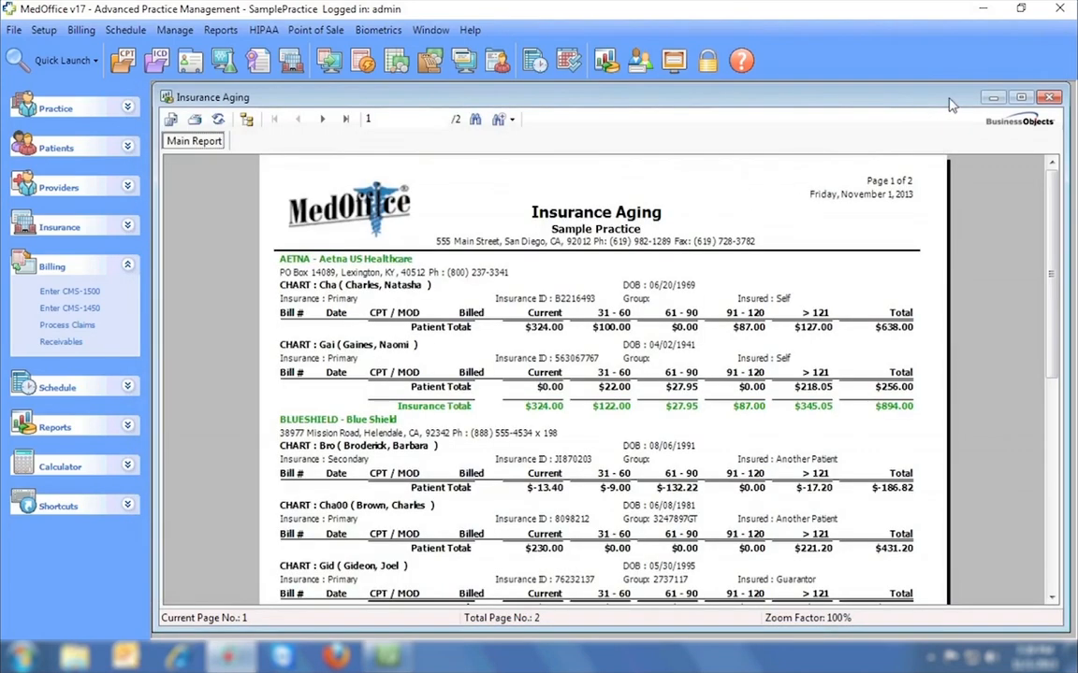
{"action": "left_click", "coordinate": [1048, 99]}
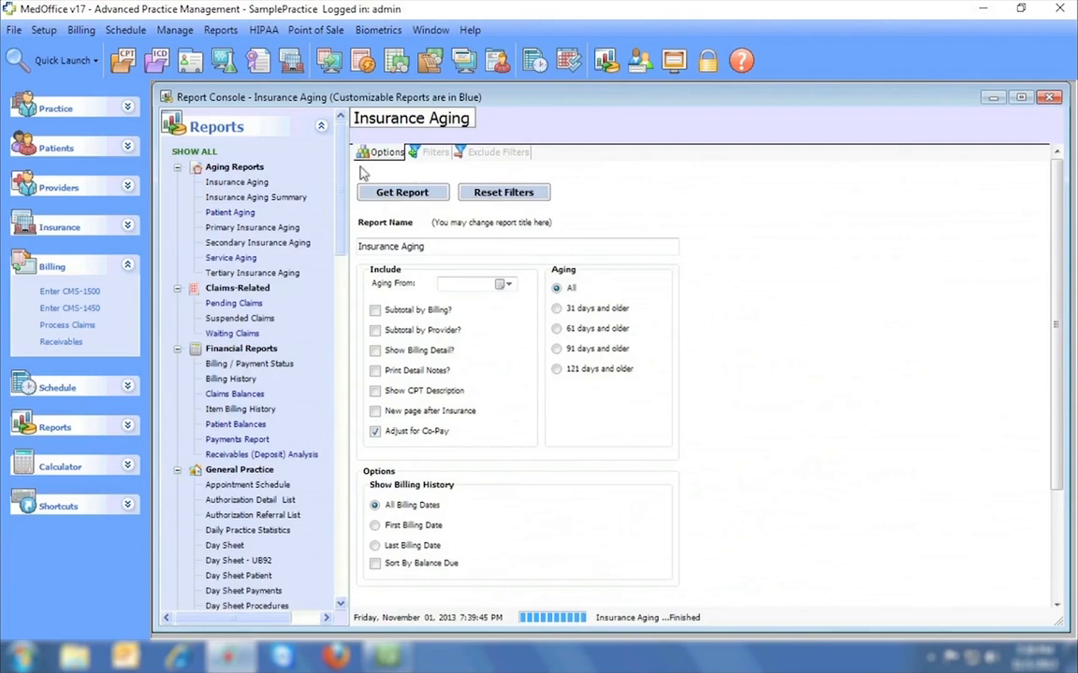
Generate and review the Daily Practice Statistics report, then close it.
{"action": "scroll", "coordinate": [341, 171], "scroll_direction": "down", "scroll_amount": 1}
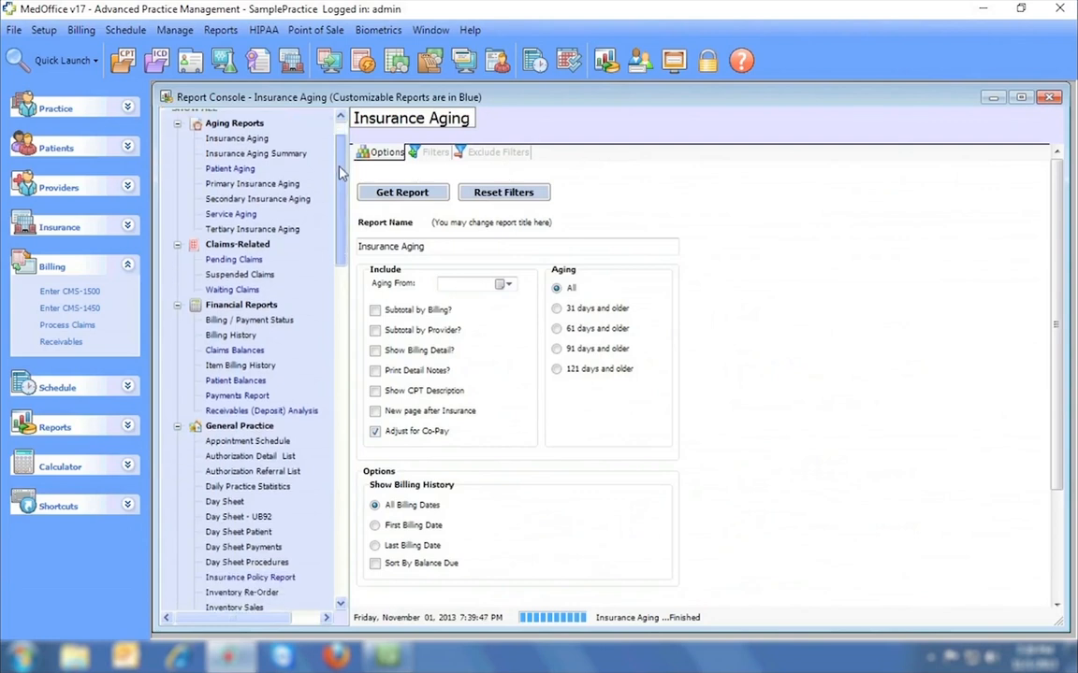
{"action": "left_click_drag", "start_coordinate": [340, 171], "coordinate": [336, 255]}
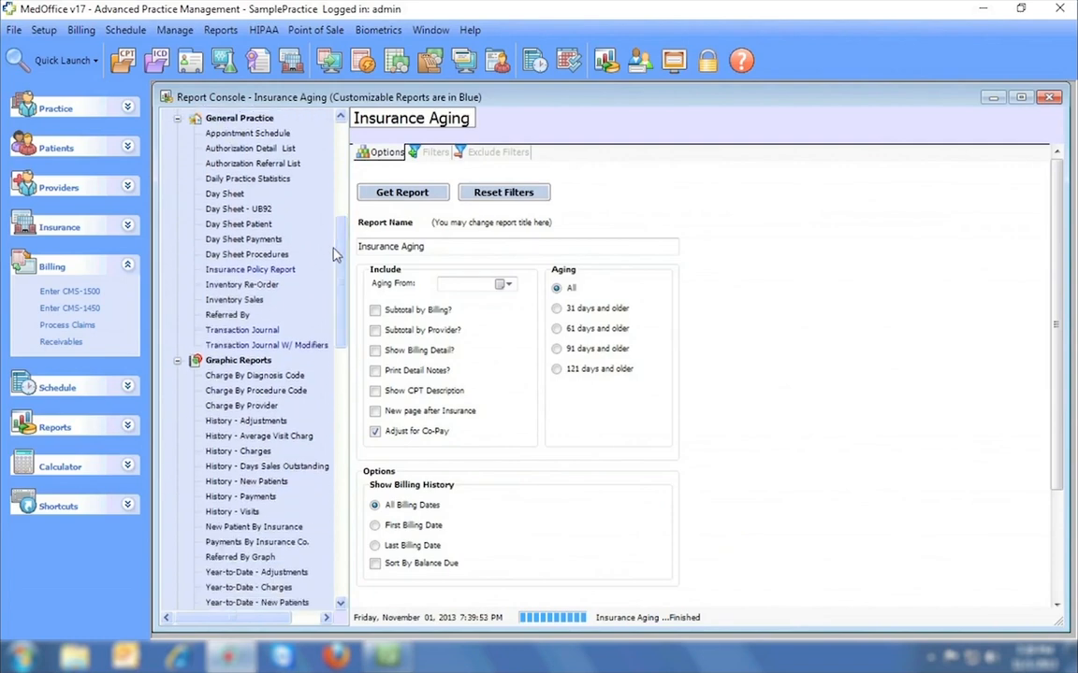
{"action": "left_click", "coordinate": [247, 178]}
{"action": "left_click", "coordinate": [397, 192]}
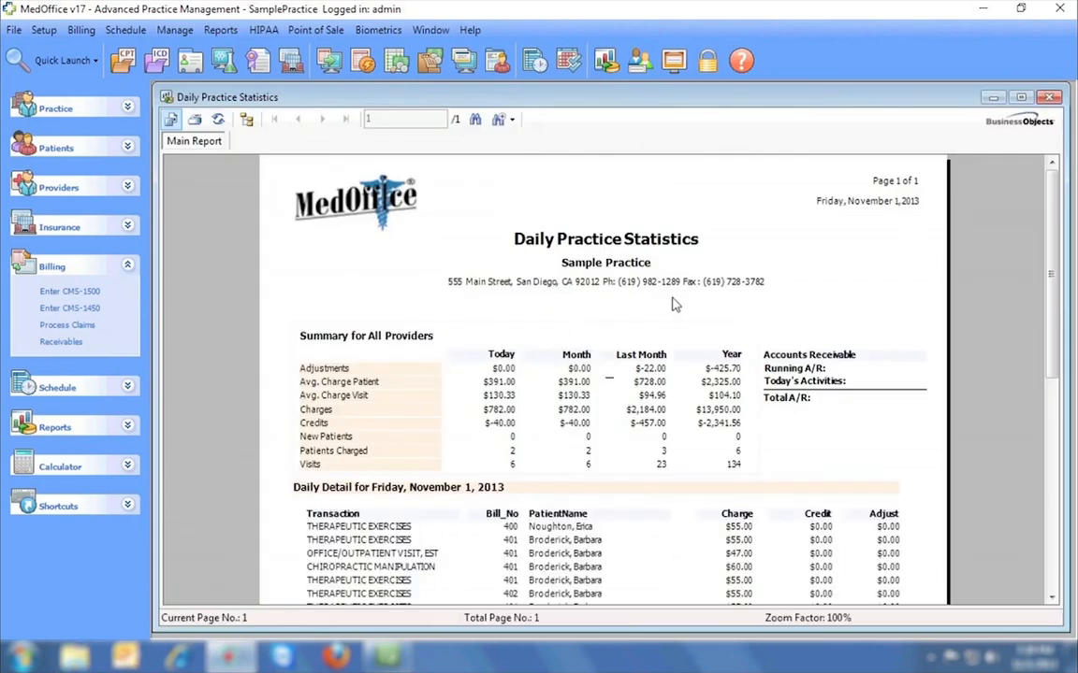
{"action": "left_click_drag", "start_coordinate": [1050, 231], "coordinate": [1048, 401]}
{"action": "left_click", "coordinate": [1049, 98]}
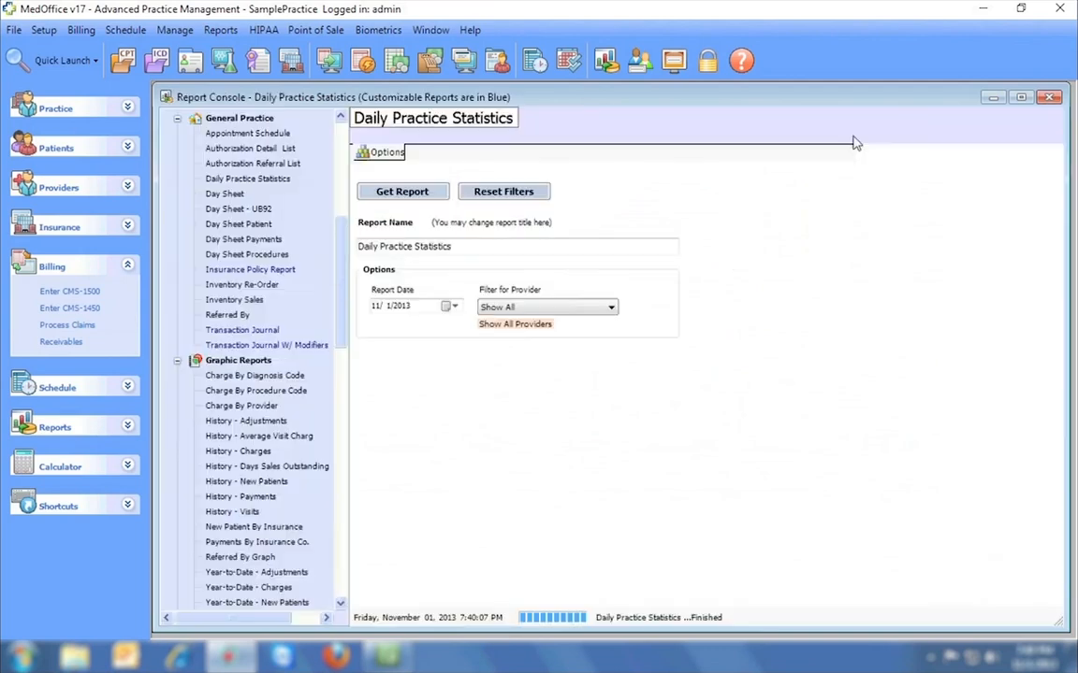
Check the Charge By Provider filters, generate its bar chart, then close it.
{"action": "scroll", "coordinate": [335, 302], "scroll_direction": "down", "scroll_amount": 6}
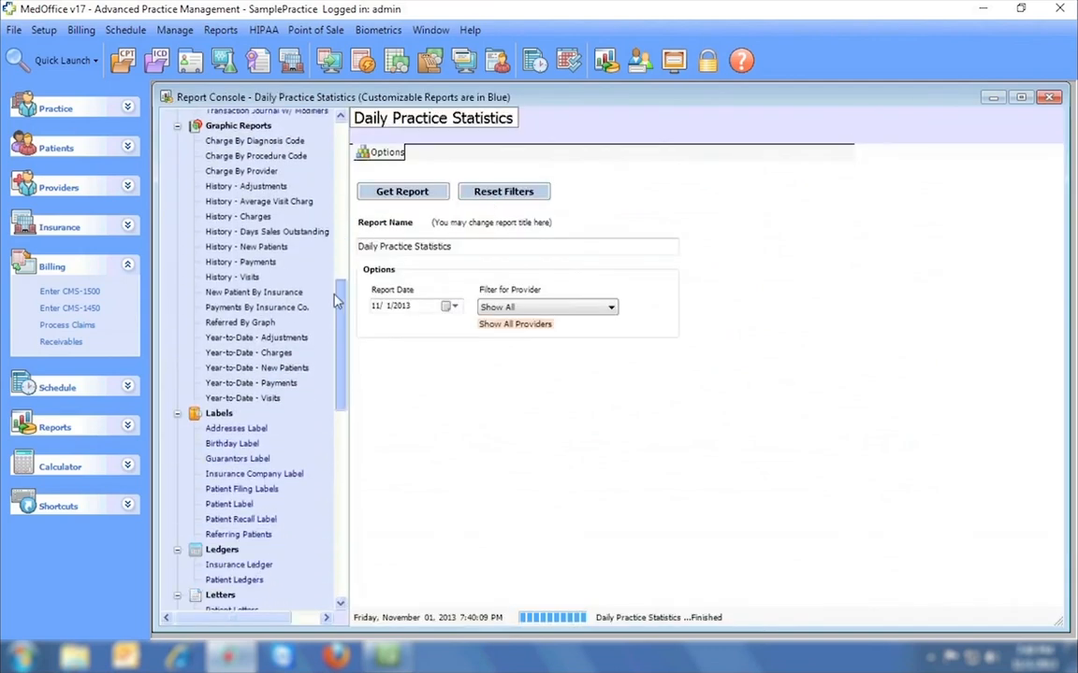
{"action": "left_click", "coordinate": [245, 173]}
{"action": "left_click", "coordinate": [434, 154]}
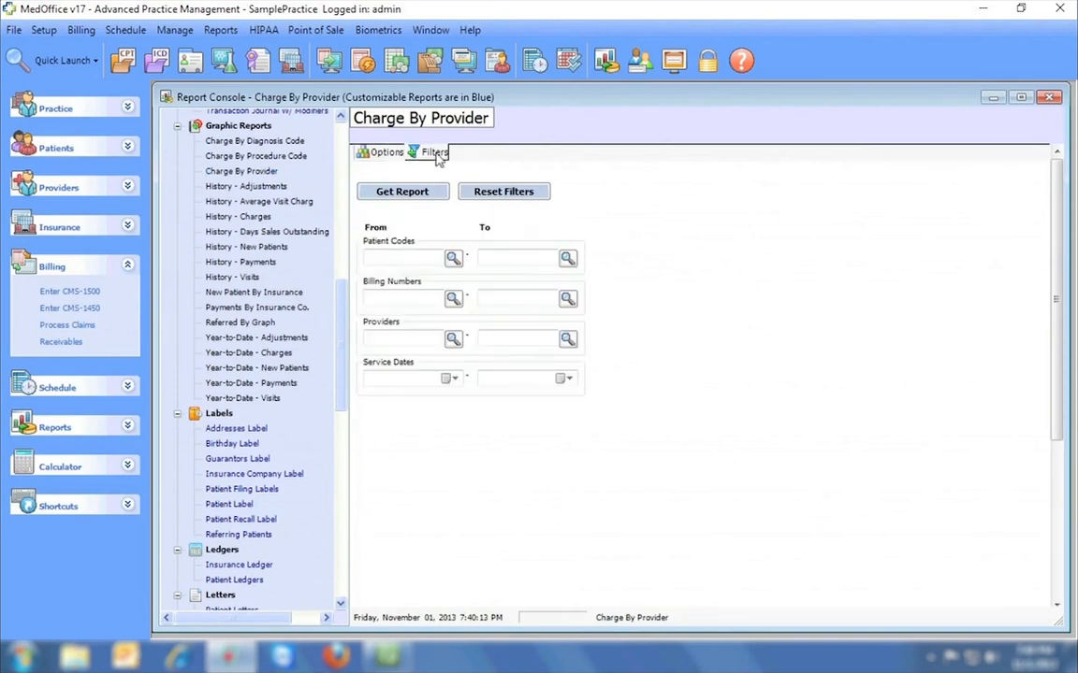
{"action": "left_click", "coordinate": [388, 154]}
{"action": "left_click", "coordinate": [404, 192]}
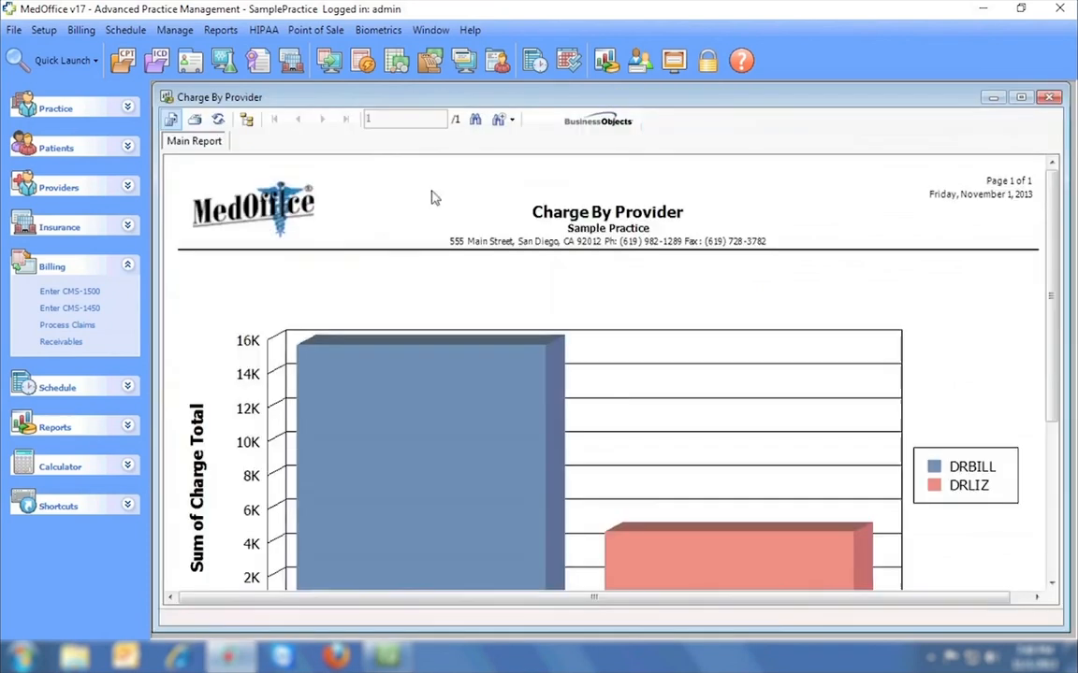
{"action": "left_click_drag", "start_coordinate": [1048, 185], "coordinate": [1053, 218]}
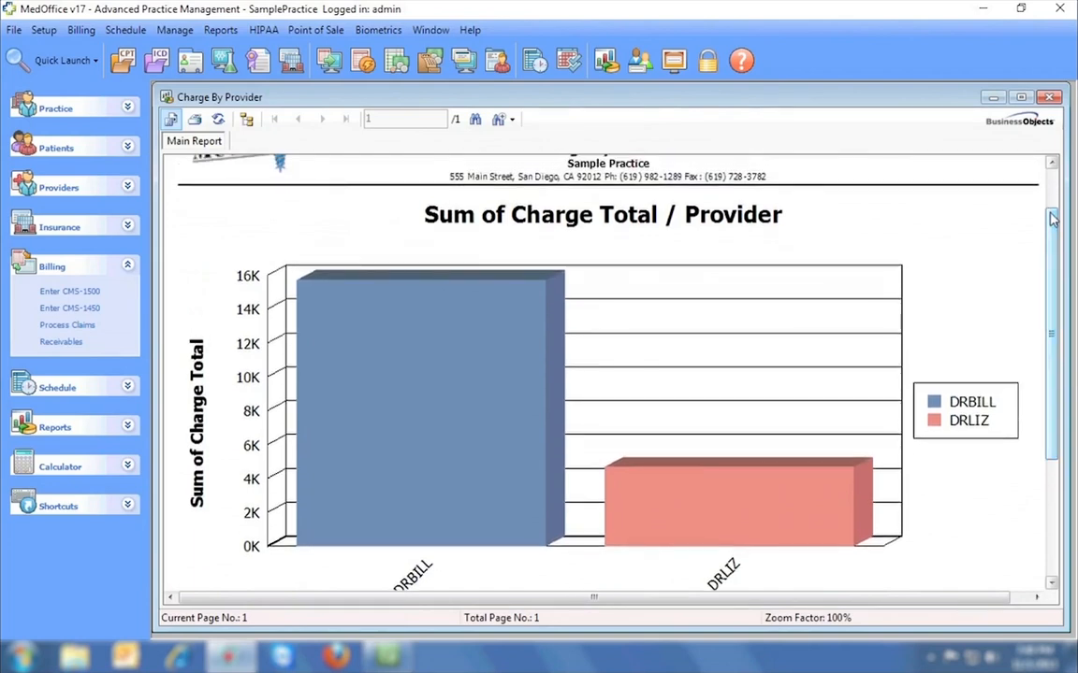
{"action": "left_click", "coordinate": [1050, 96]}
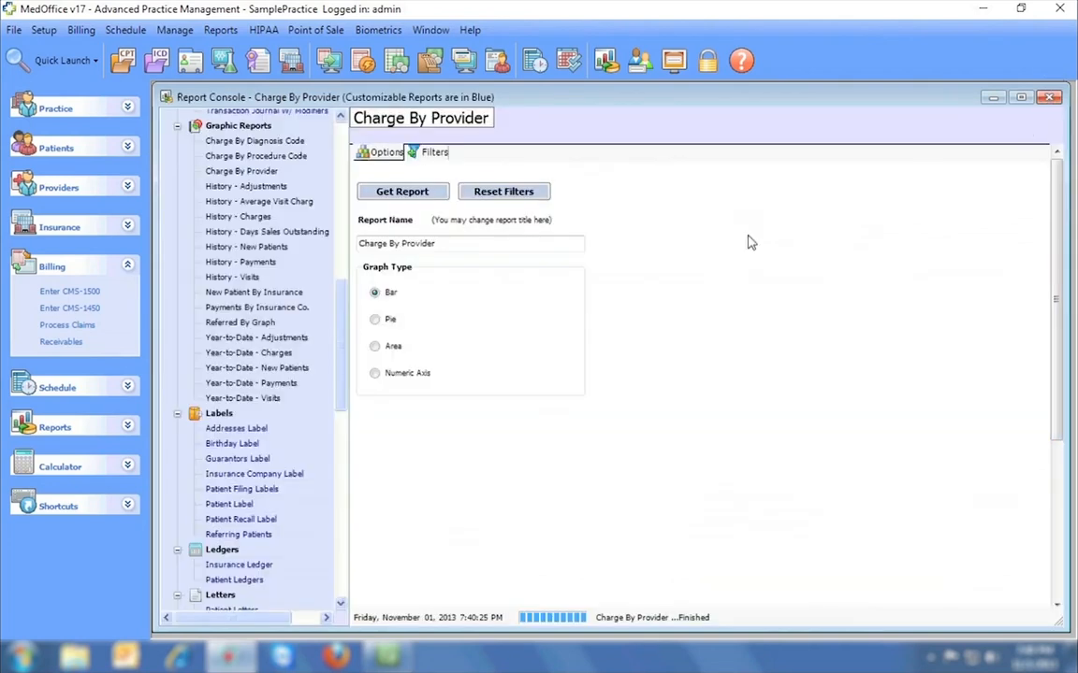
{"action": "left_click", "coordinate": [278, 157]}
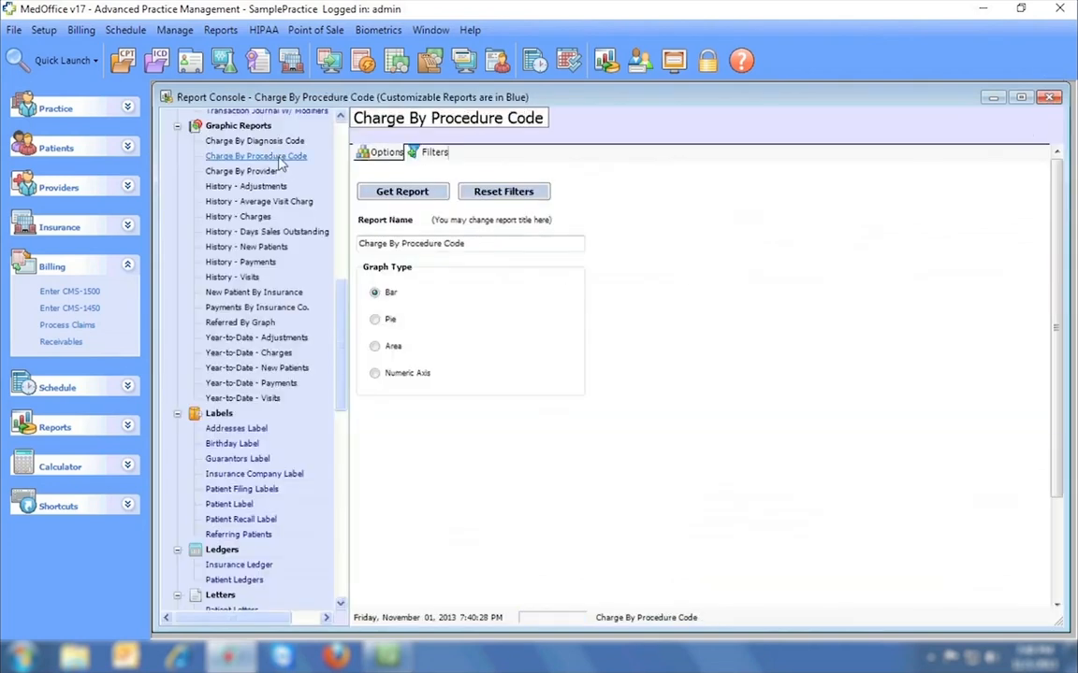
Generate the Charge By Procedure Code chart, review it, and close the preview.
{"action": "left_click", "coordinate": [432, 153]}
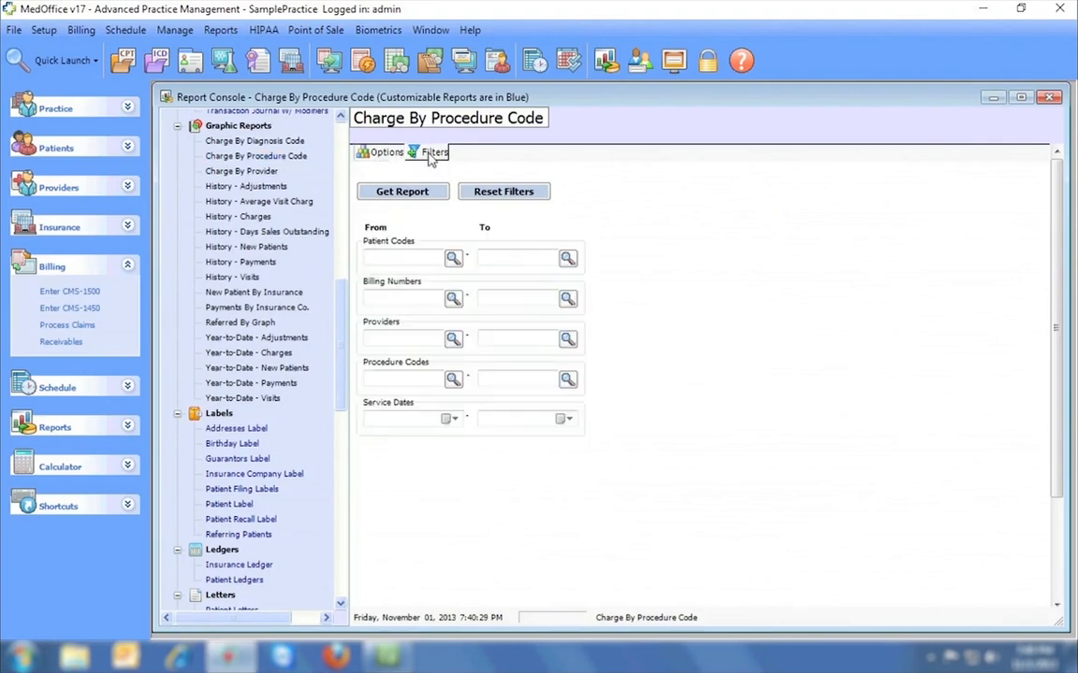
{"action": "left_click", "coordinate": [383, 153]}
{"action": "left_click", "coordinate": [418, 193]}
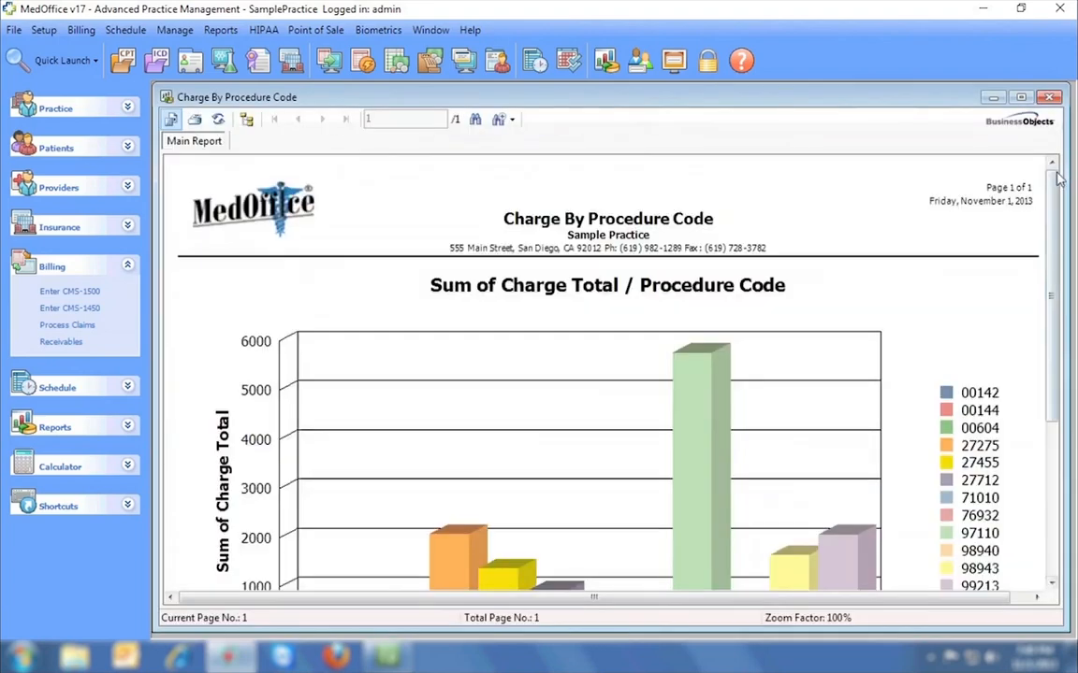
{"action": "scroll", "coordinate": [1049, 234], "scroll_direction": "down", "scroll_amount": 3}
{"action": "left_click_drag", "start_coordinate": [1049, 233], "coordinate": [1055, 168]}
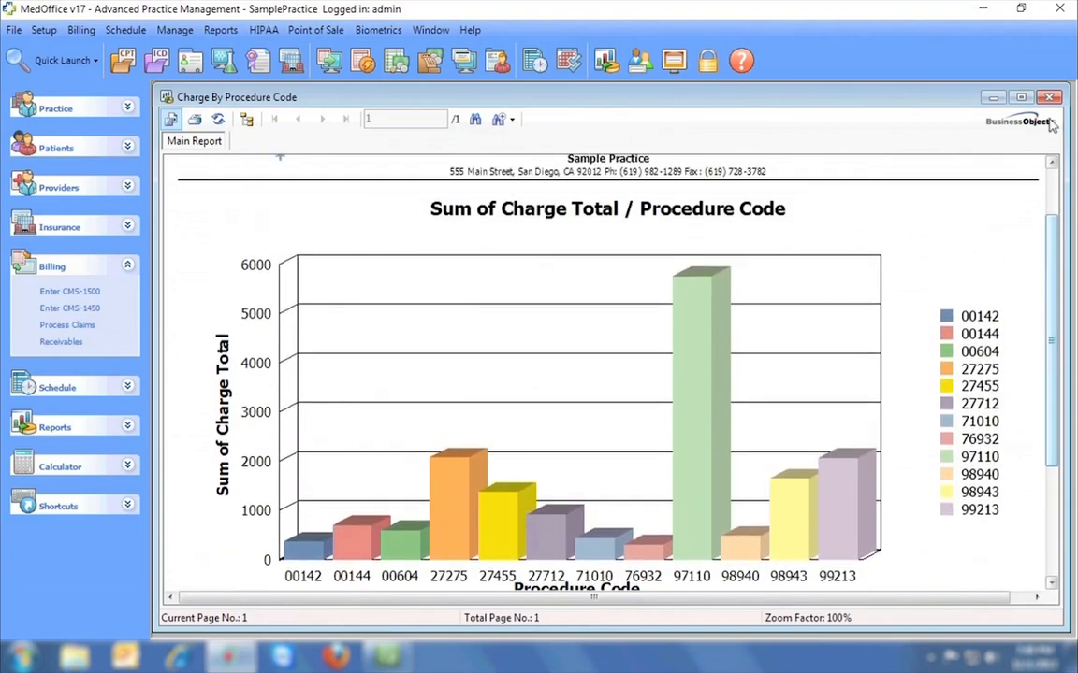
{"action": "left_click", "coordinate": [1049, 97]}
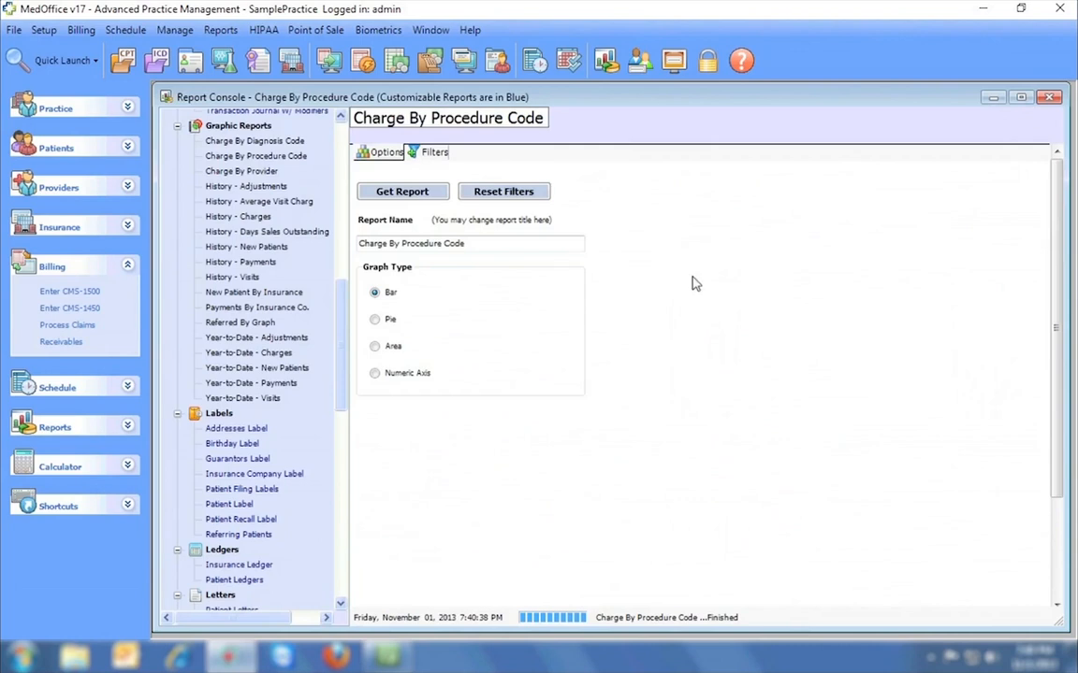
Run the Referred By Graph report, led by Yellow Pages referrals, and close it.
{"action": "left_click", "coordinate": [240, 322]}
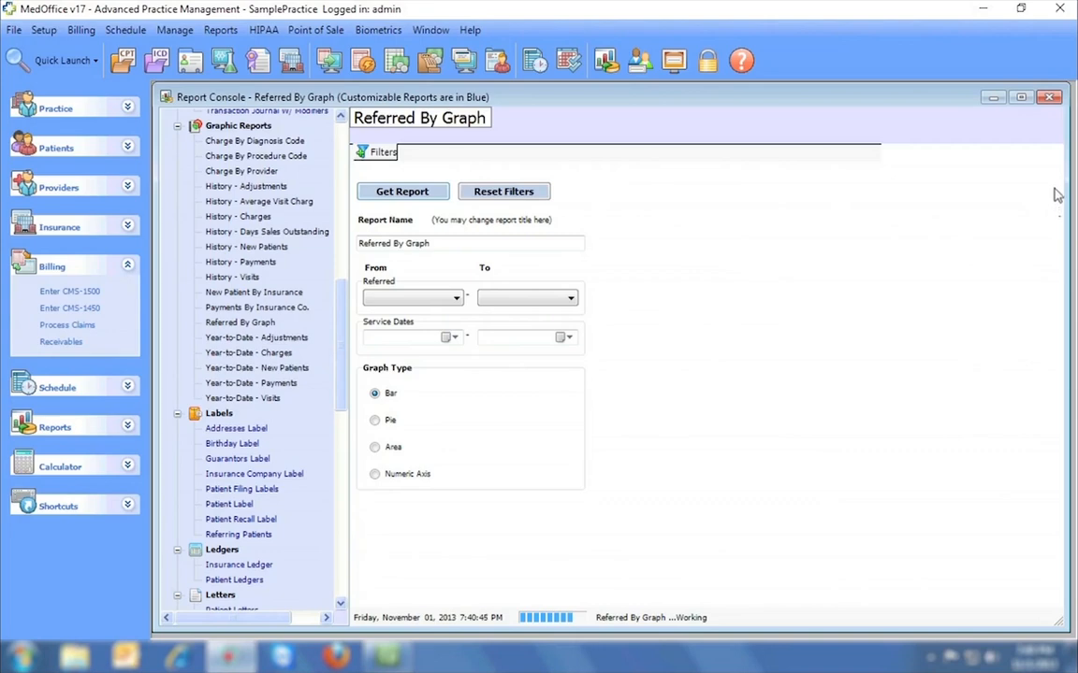
{"action": "left_click_drag", "start_coordinate": [1054, 191], "coordinate": [1044, 295]}
{"action": "left_click", "coordinate": [1048, 97]}
Preview a Patient Label sheet and close it.
{"action": "left_click", "coordinate": [229, 505]}
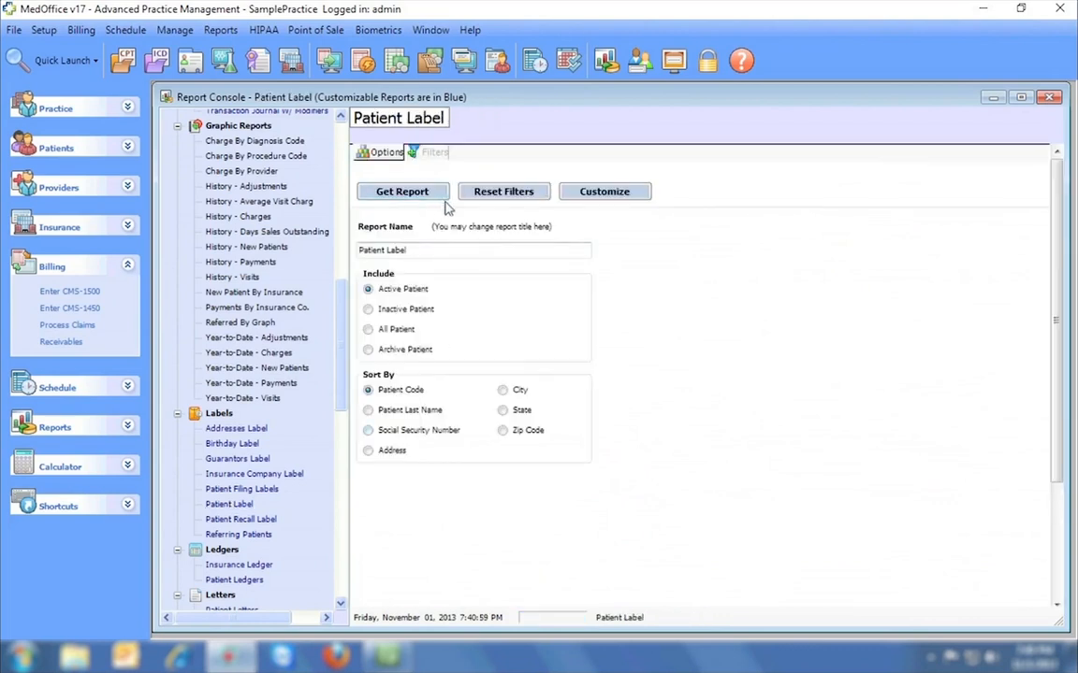
{"action": "mouse_move", "coordinate": [1053, 188]}
{"action": "left_mouse_down"}
{"action": "mouse_move", "coordinate": [1051, 228]}
{"action": "mouse_move", "coordinate": [1049, 177]}
{"action": "left_mouse_up"}
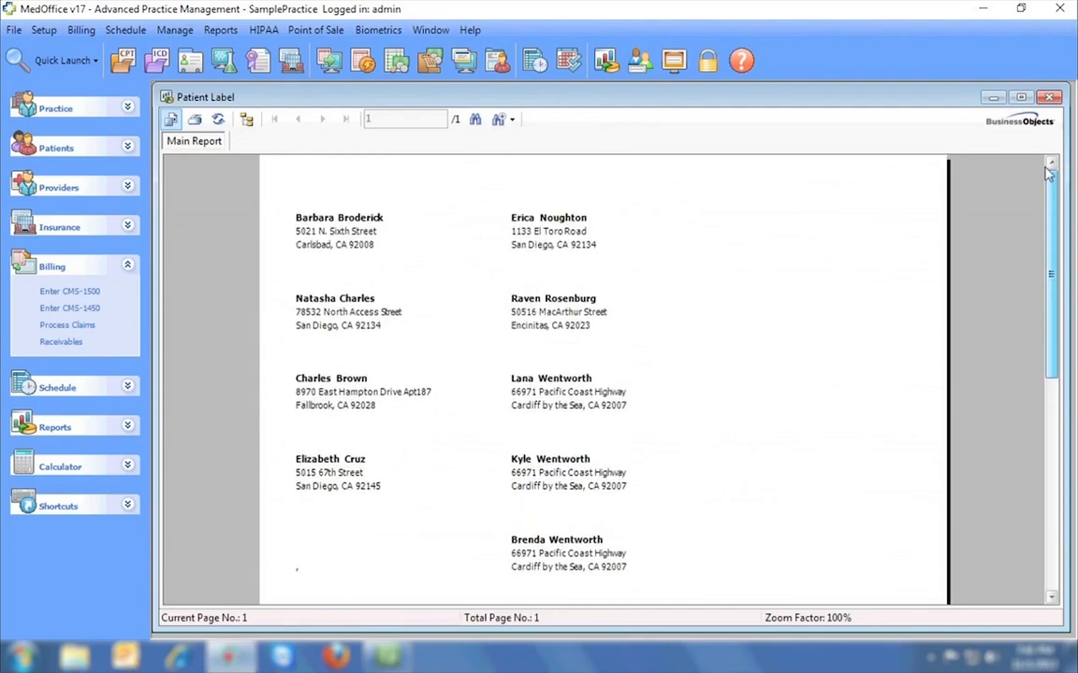
{"action": "left_click", "coordinate": [1049, 97]}
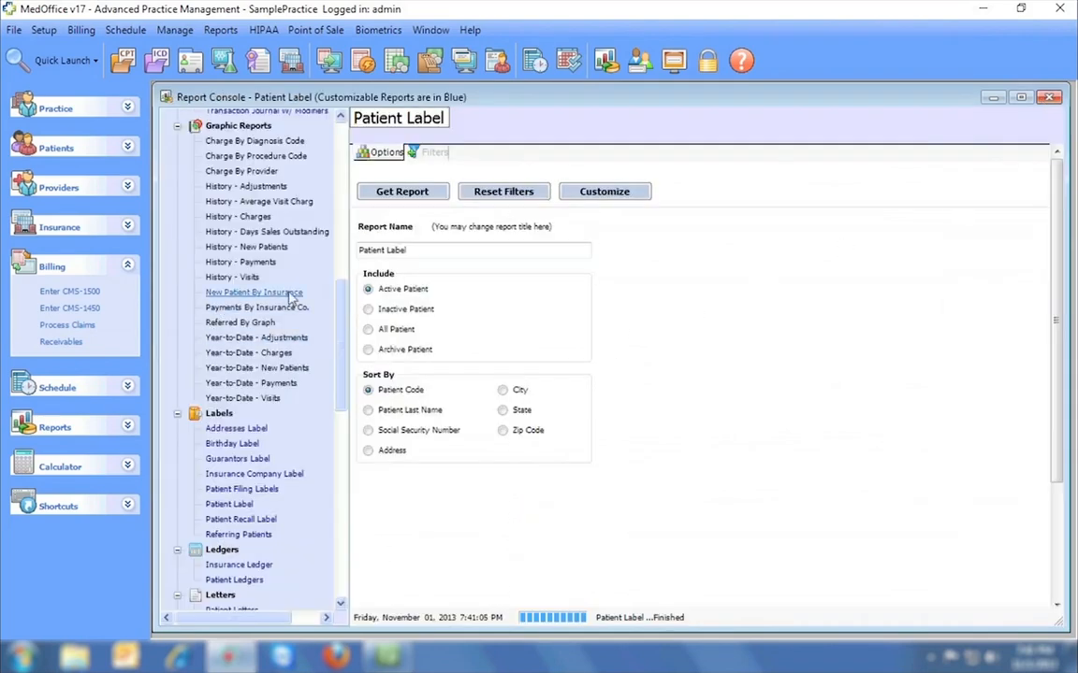
Select the Patient Letters report under Letters and show its filter fields.
{"action": "scroll", "coordinate": [341, 354], "scroll_direction": "down", "scroll_amount": 2}
{"action": "scroll", "coordinate": [341, 353], "scroll_direction": "down", "scroll_amount": 2}
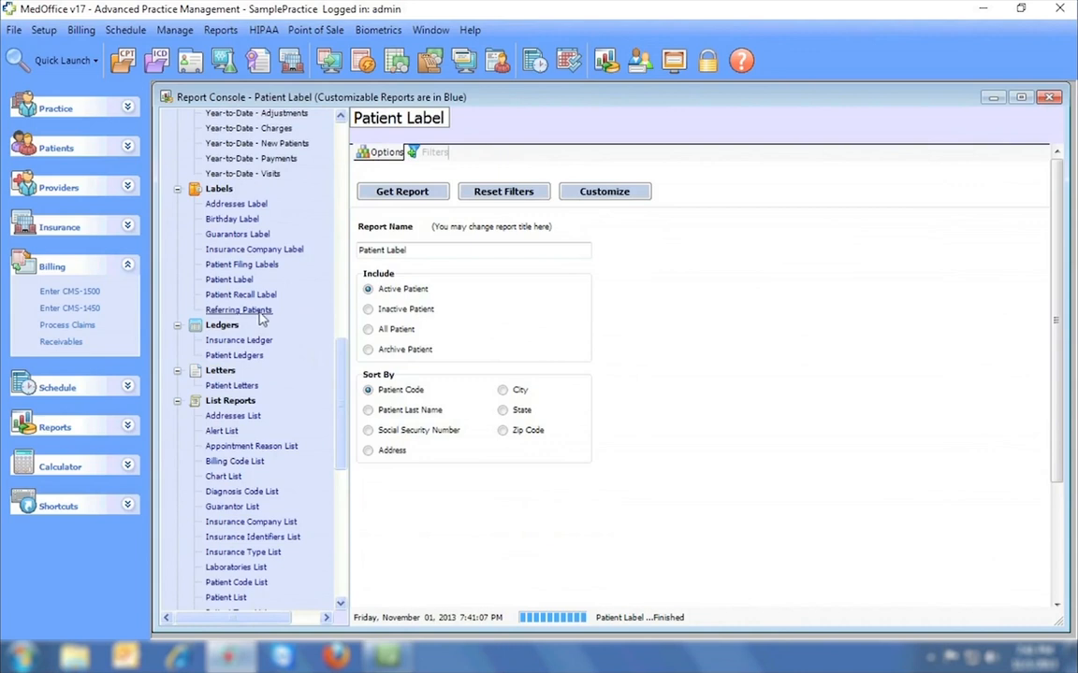
{"action": "left_click", "coordinate": [231, 385]}
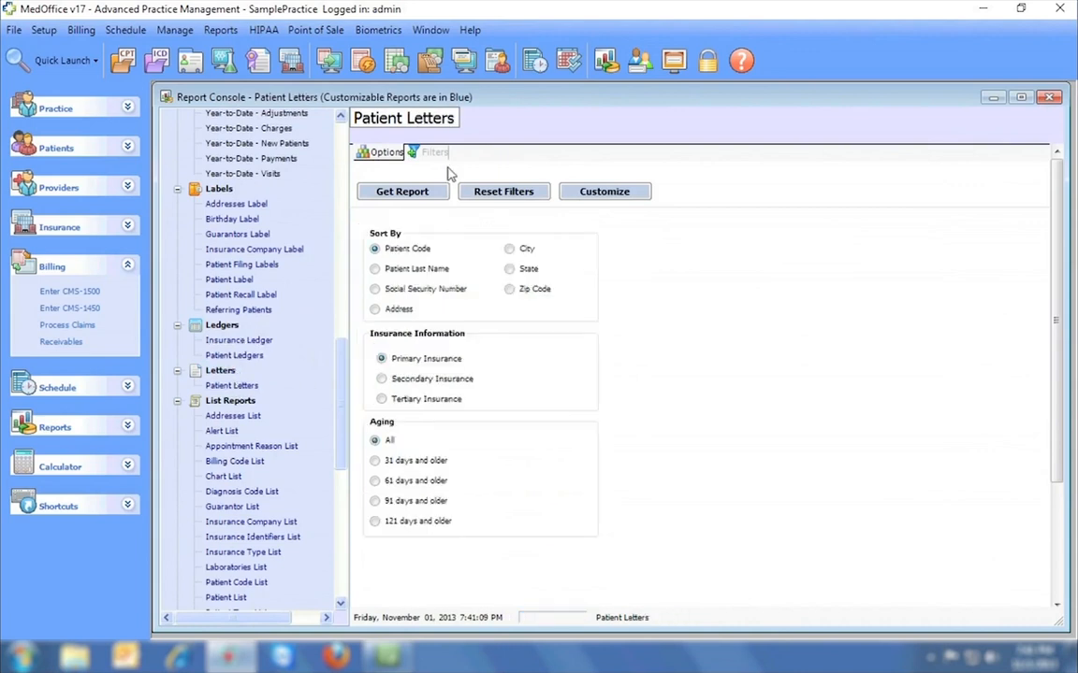
{"action": "left_click", "coordinate": [433, 152]}
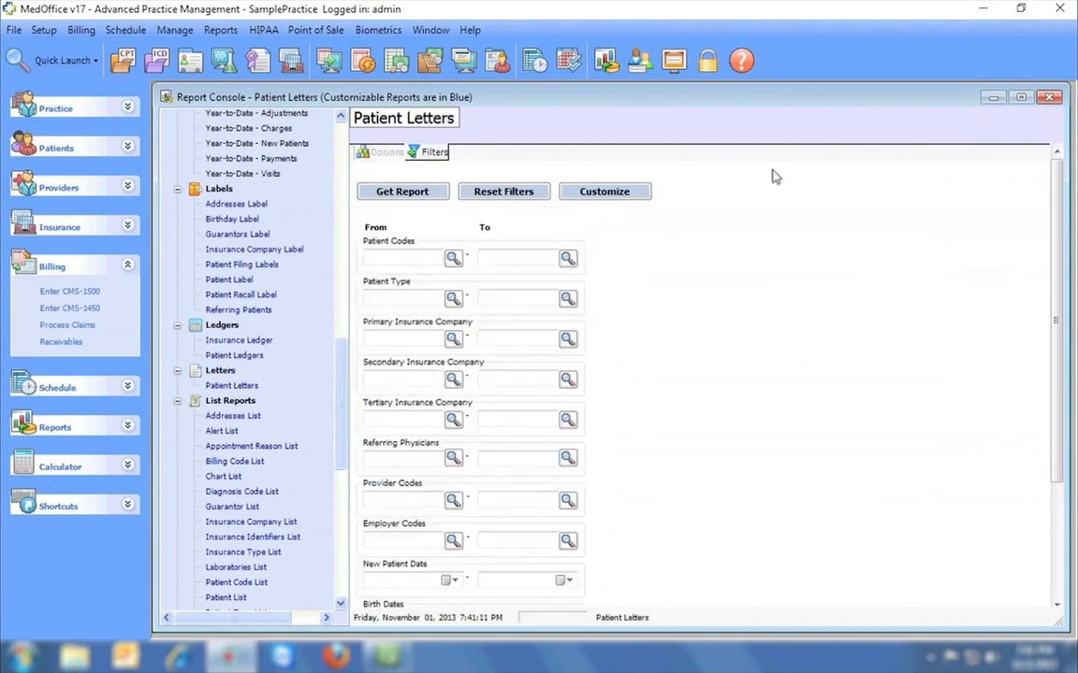
{"action": "scroll", "coordinate": [1055, 168], "scroll_direction": "down", "scroll_amount": 3}
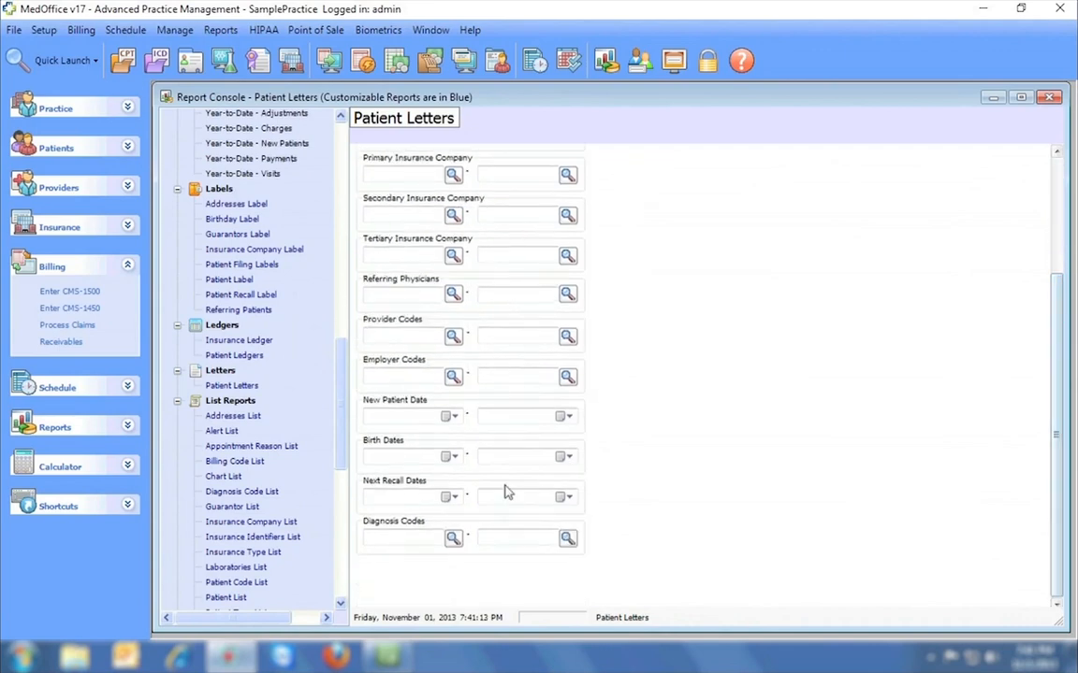
{"action": "left_click_drag", "start_coordinate": [1055, 377], "coordinate": [1039, 173]}
{"action": "left_click", "coordinate": [393, 192]}
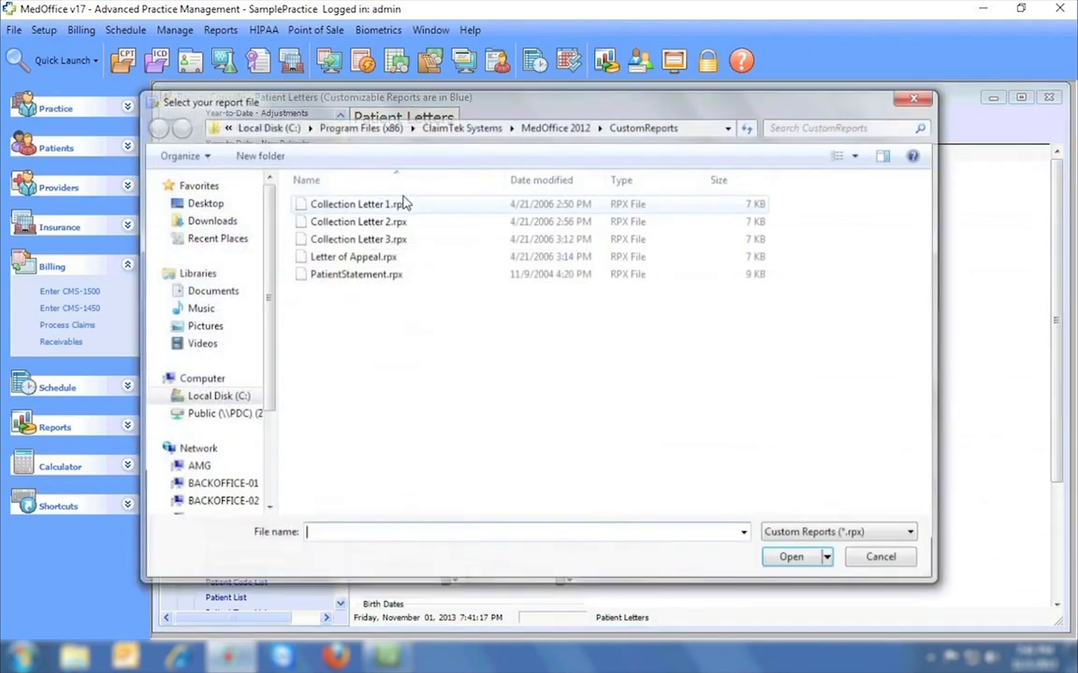
{"action": "double_click", "coordinate": [342, 206]}
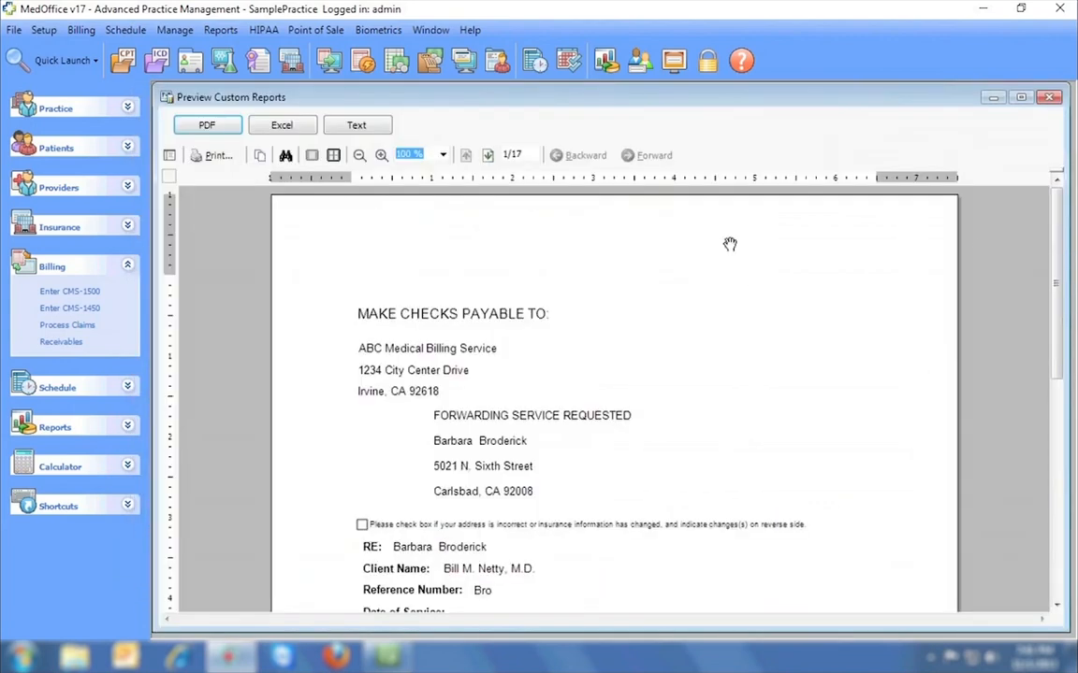
{"action": "left_click_drag", "start_coordinate": [1061, 199], "coordinate": [1060, 287]}
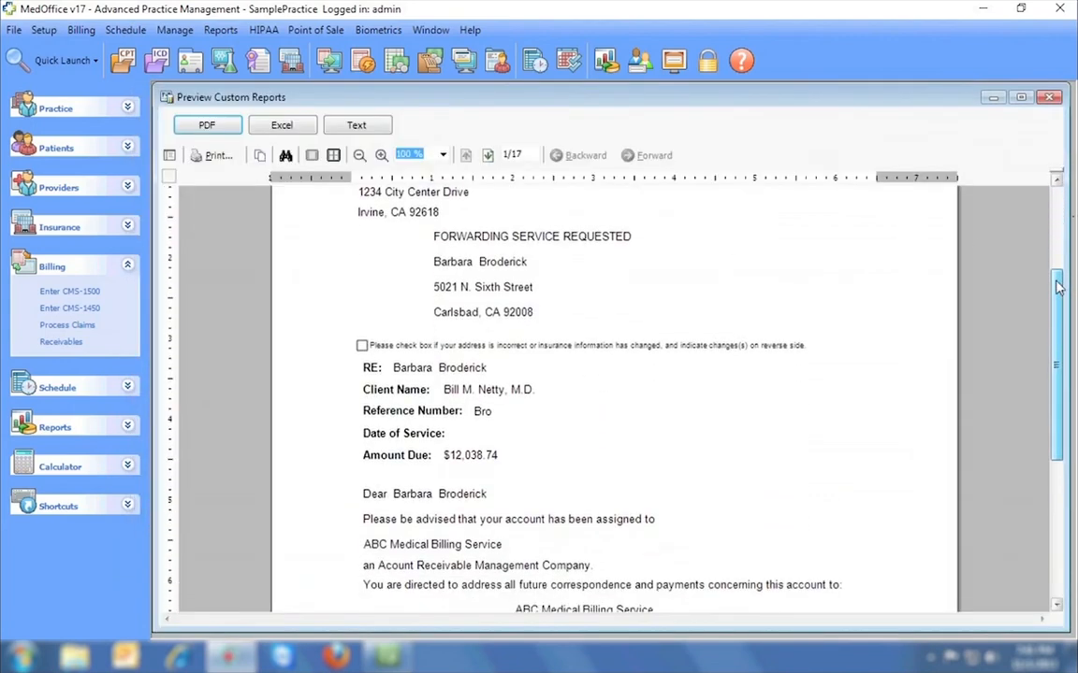
{"action": "left_click", "coordinate": [487, 155]}
{"action": "left_click", "coordinate": [487, 156]}
{"action": "left_click", "coordinate": [487, 156]}
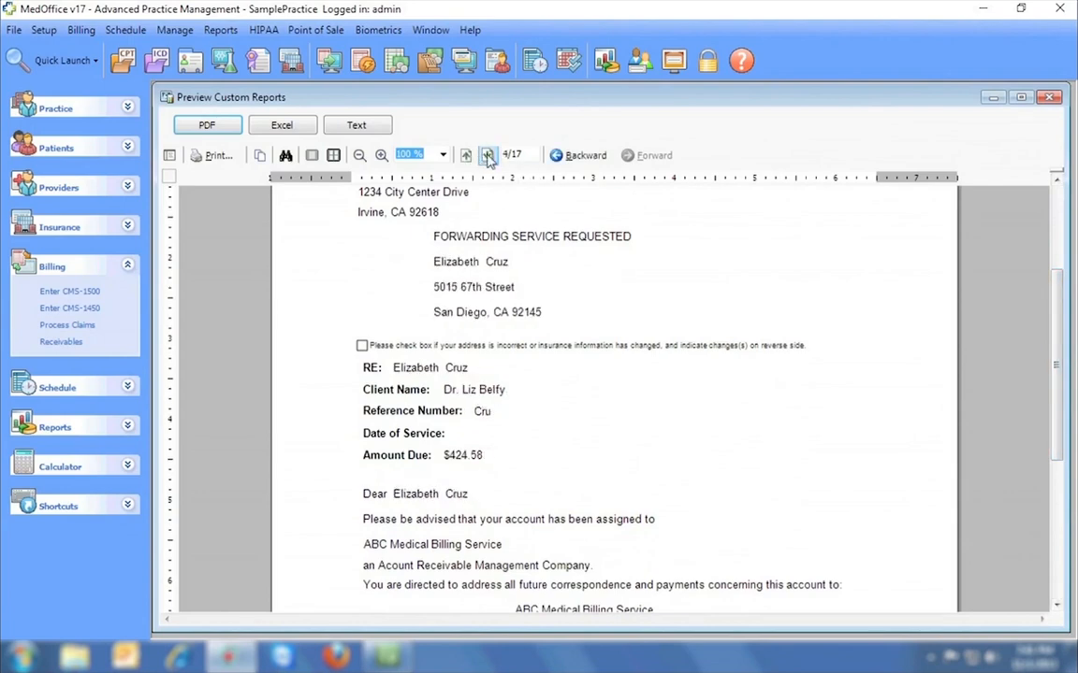
{"action": "left_click", "coordinate": [1047, 98]}
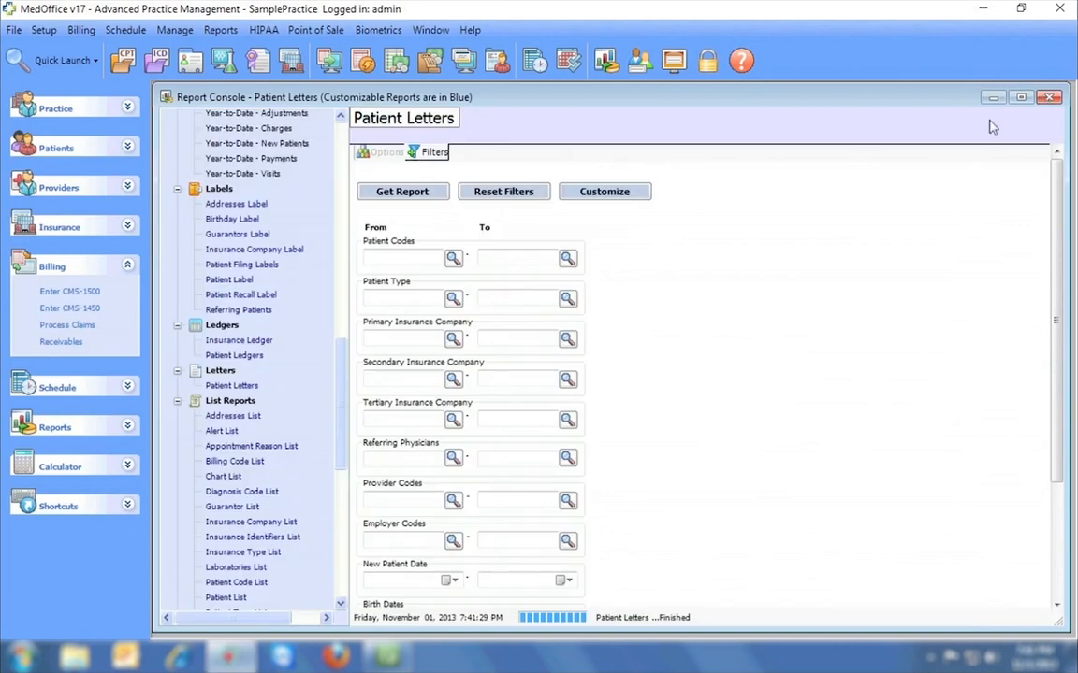
{"action": "left_click_drag", "start_coordinate": [344, 384], "coordinate": [337, 533]}
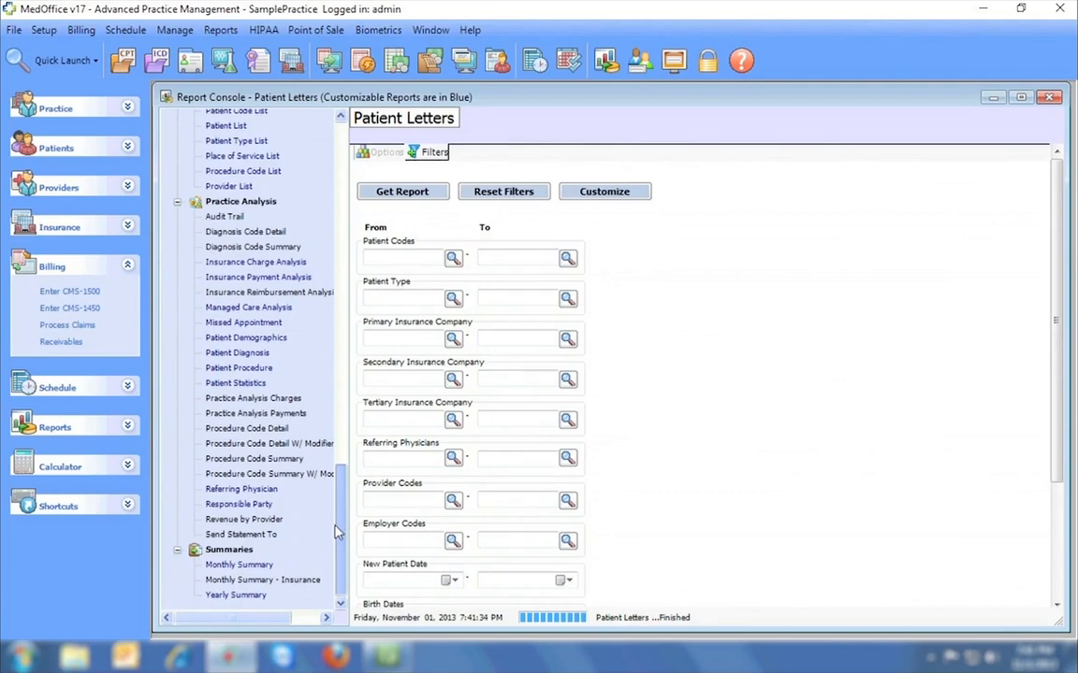
{"action": "left_click", "coordinate": [1050, 97]}
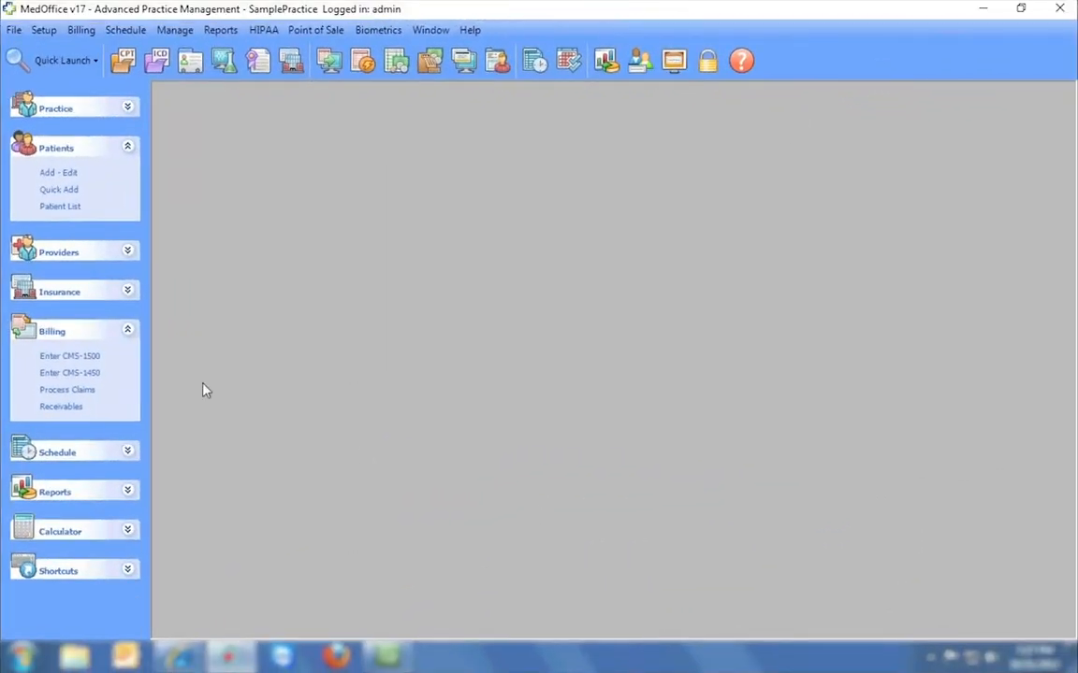
Open Patients Add - Edit and load an existing patient's General Info record.
{"action": "left_click", "coordinate": [59, 173]}
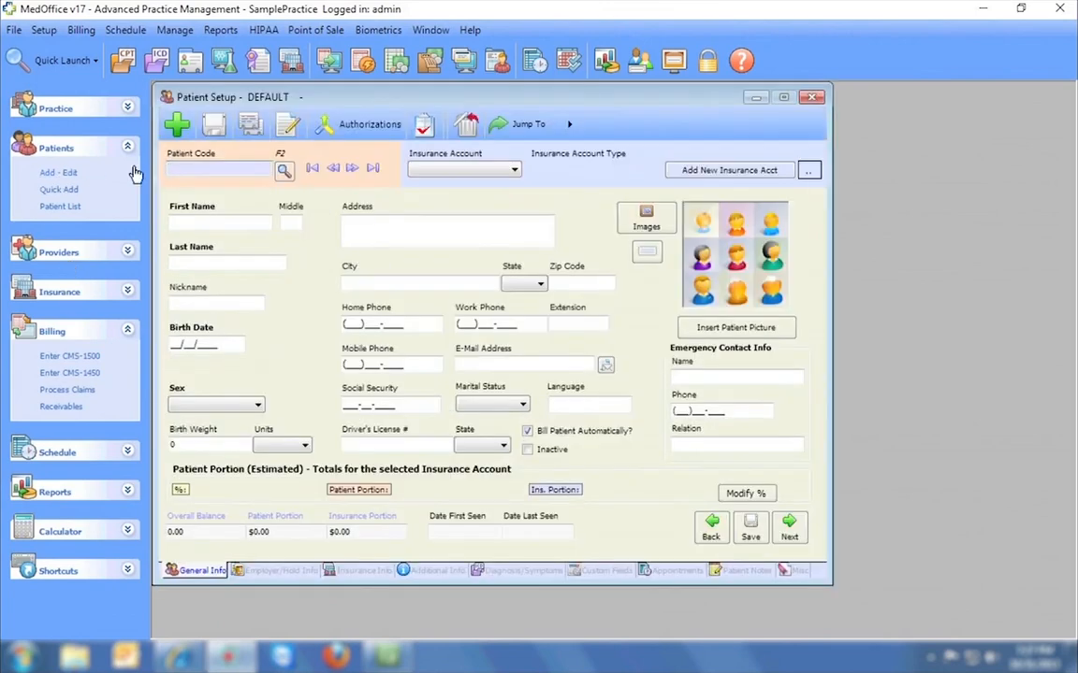
{"action": "left_click", "coordinate": [352, 169]}
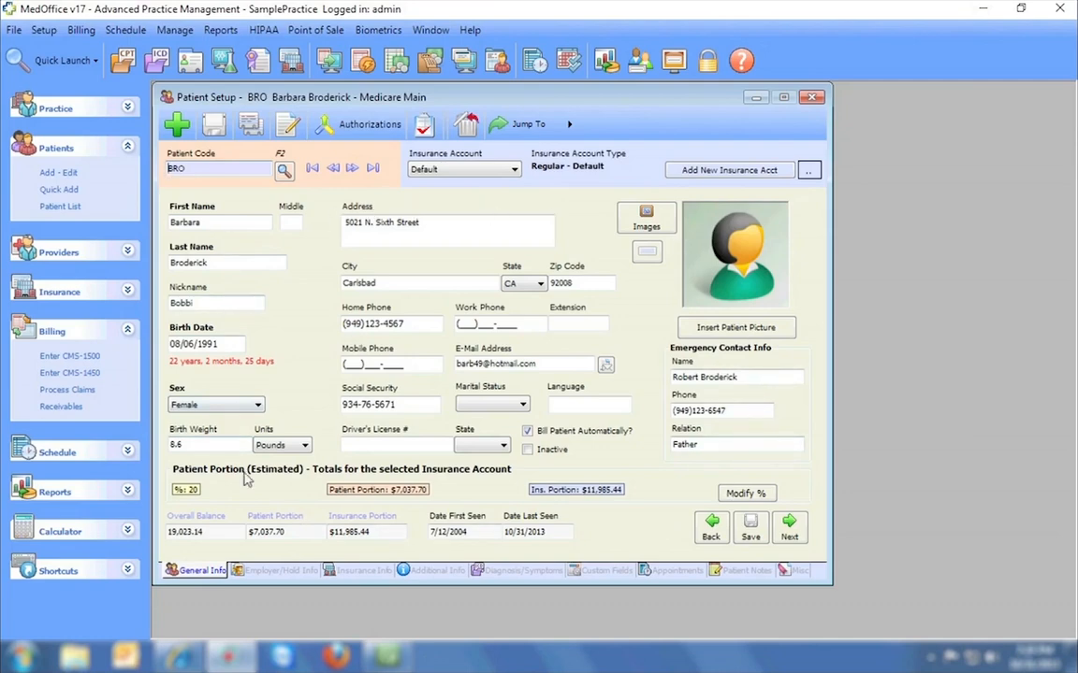
{"action": "left_click", "coordinate": [279, 571]}
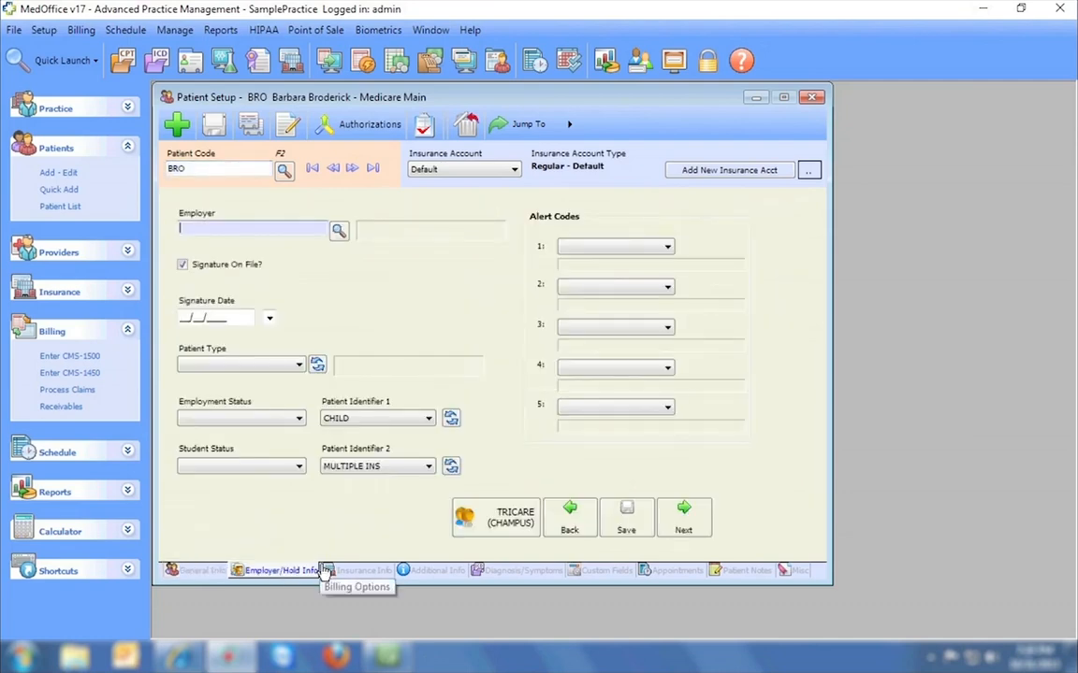
{"action": "left_click", "coordinate": [358, 570]}
{"action": "left_click", "coordinate": [430, 572]}
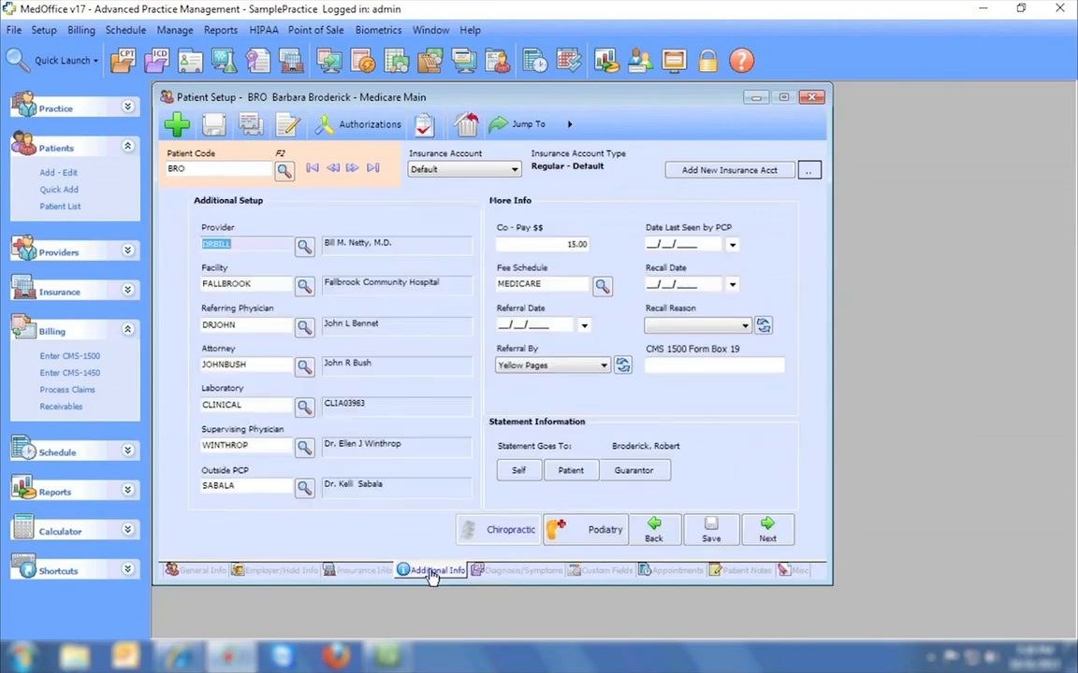
{"action": "left_click", "coordinate": [513, 573]}
{"action": "left_click", "coordinate": [608, 572]}
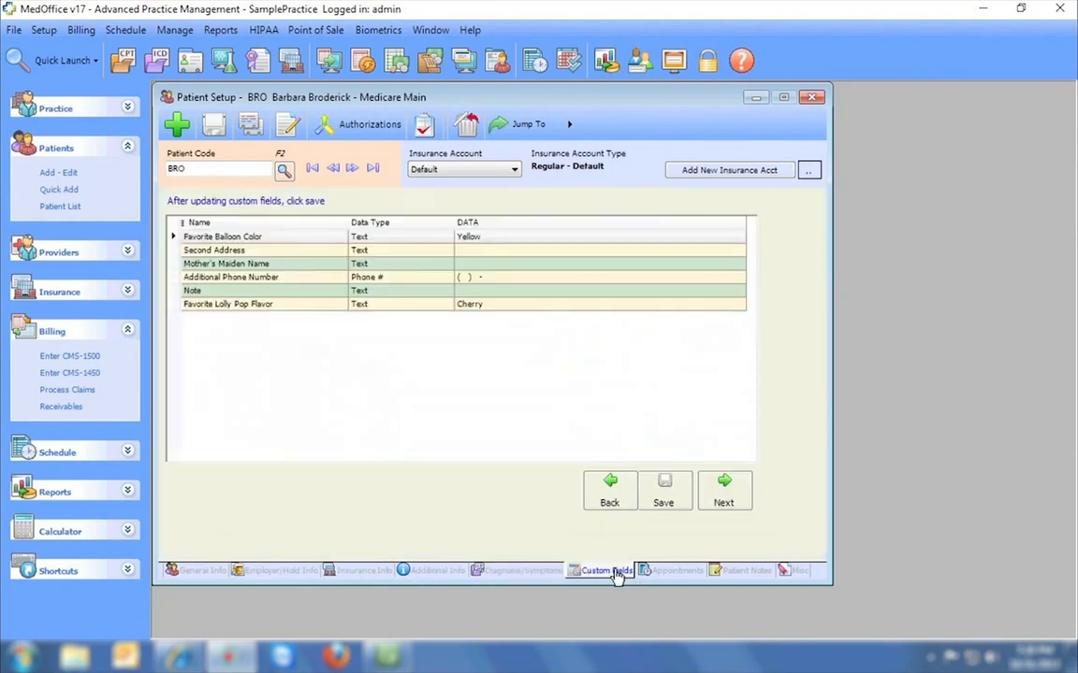
{"action": "left_click", "coordinate": [655, 571]}
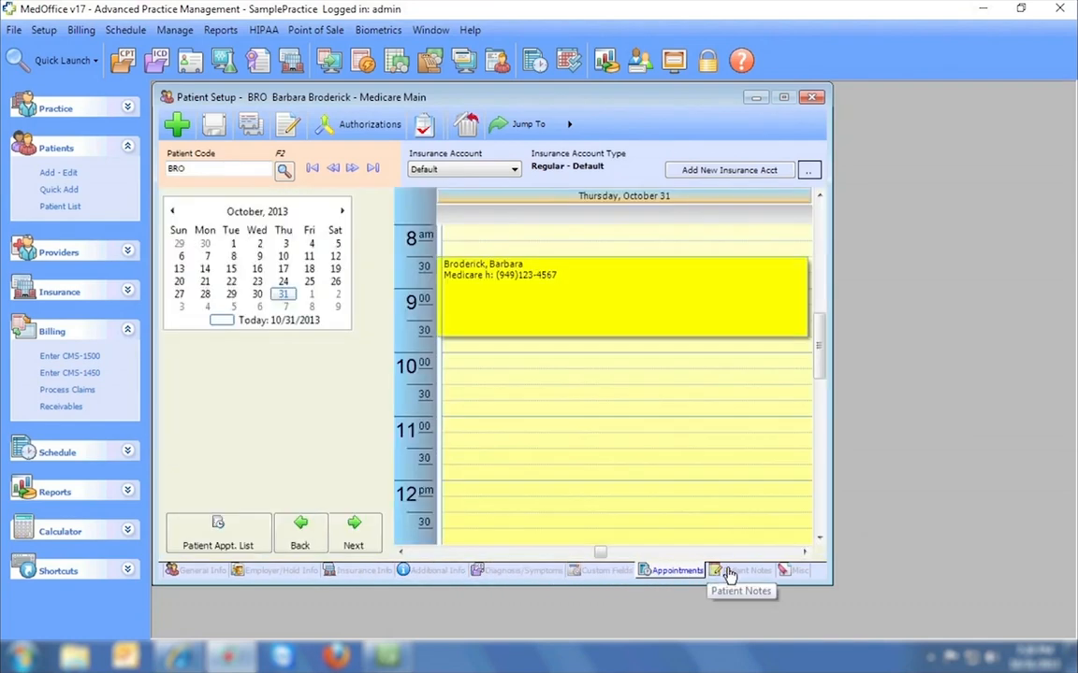
{"action": "left_click", "coordinate": [729, 572]}
{"action": "left_click", "coordinate": [791, 572]}
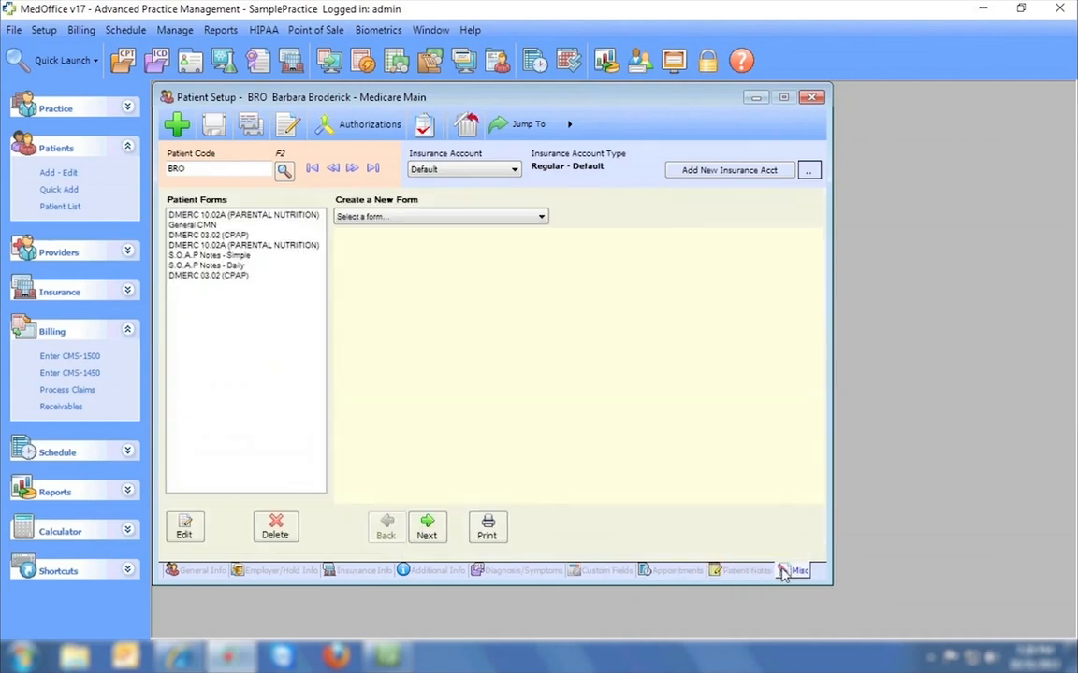
{"action": "left_click", "coordinate": [201, 571]}
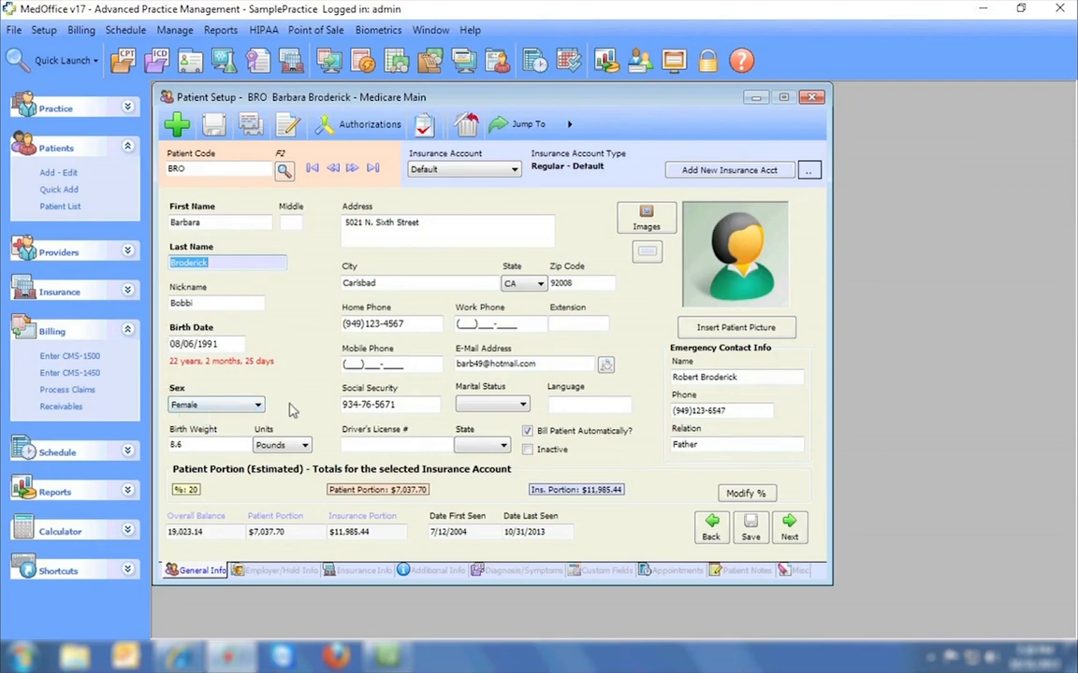
Step back through six records to a Blue Shield patient and open the Jump To menu.
{"action": "left_click", "coordinate": [352, 168]}
{"action": "left_click", "coordinate": [336, 169]}
{"action": "left_click", "coordinate": [337, 169]}
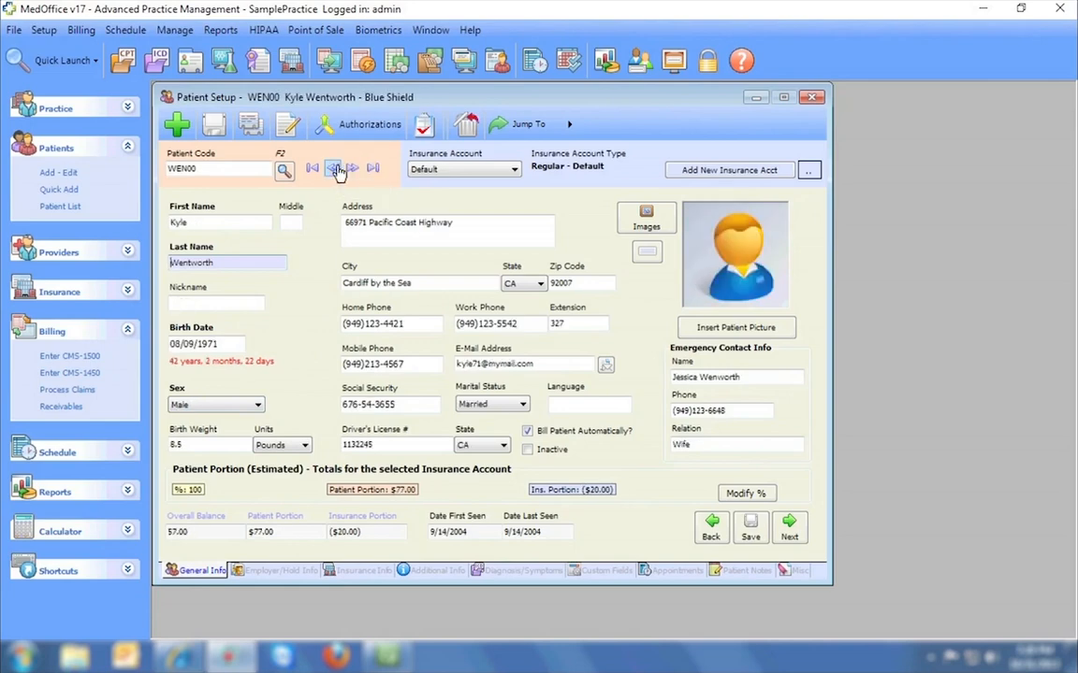
{"action": "left_click", "coordinate": [335, 170]}
{"action": "left_click", "coordinate": [336, 169]}
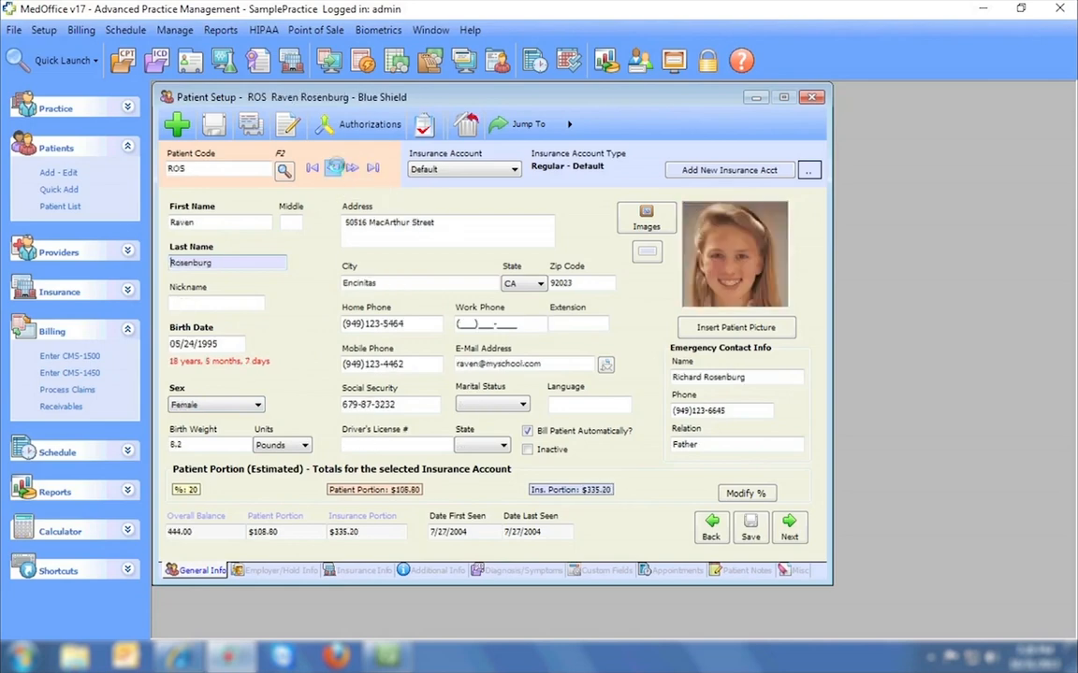
{"action": "left_click", "coordinate": [335, 170]}
{"action": "left_click", "coordinate": [335, 169]}
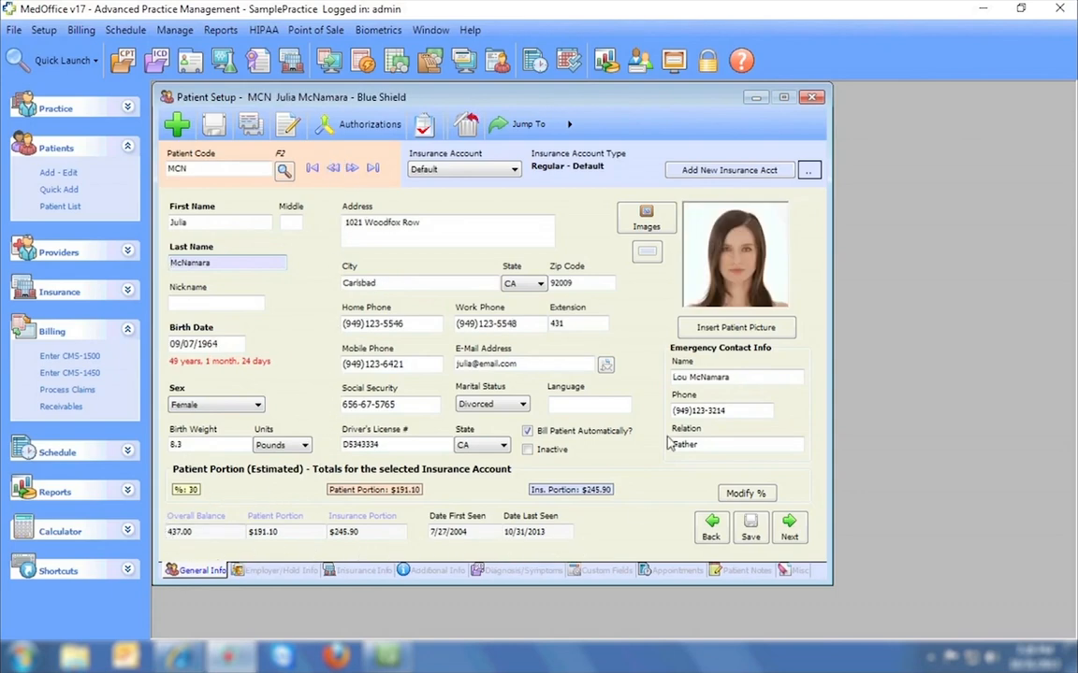
{"action": "left_click", "coordinate": [548, 131]}
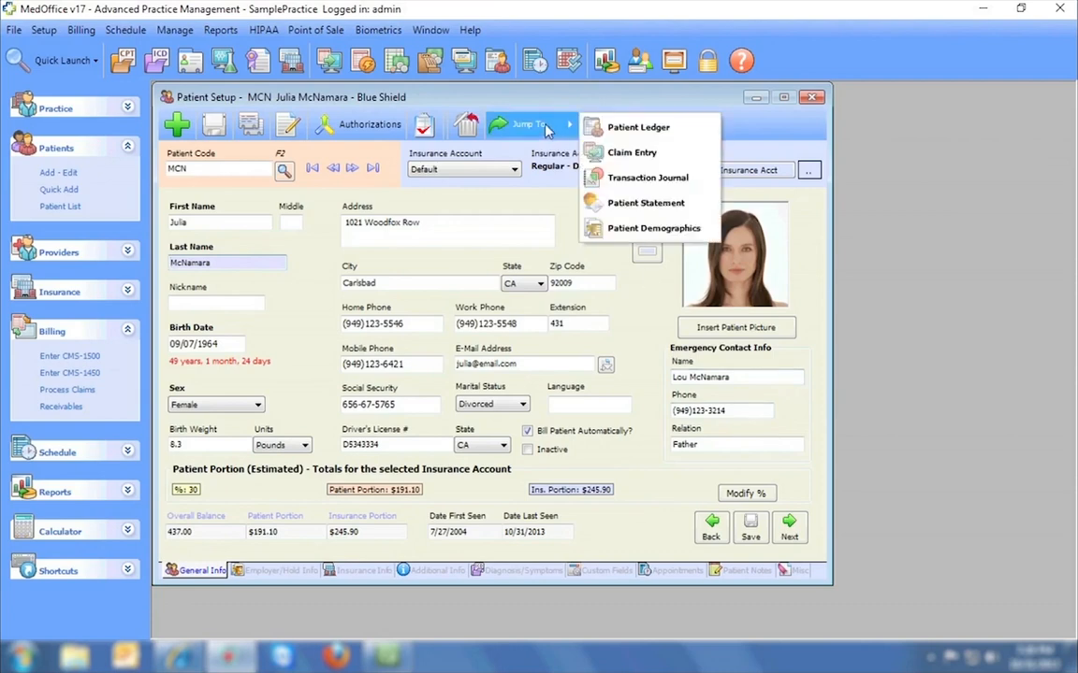
Preview the patient's 01-Basic (no aging) quick statement and close it.
{"action": "left_click", "coordinate": [696, 211]}
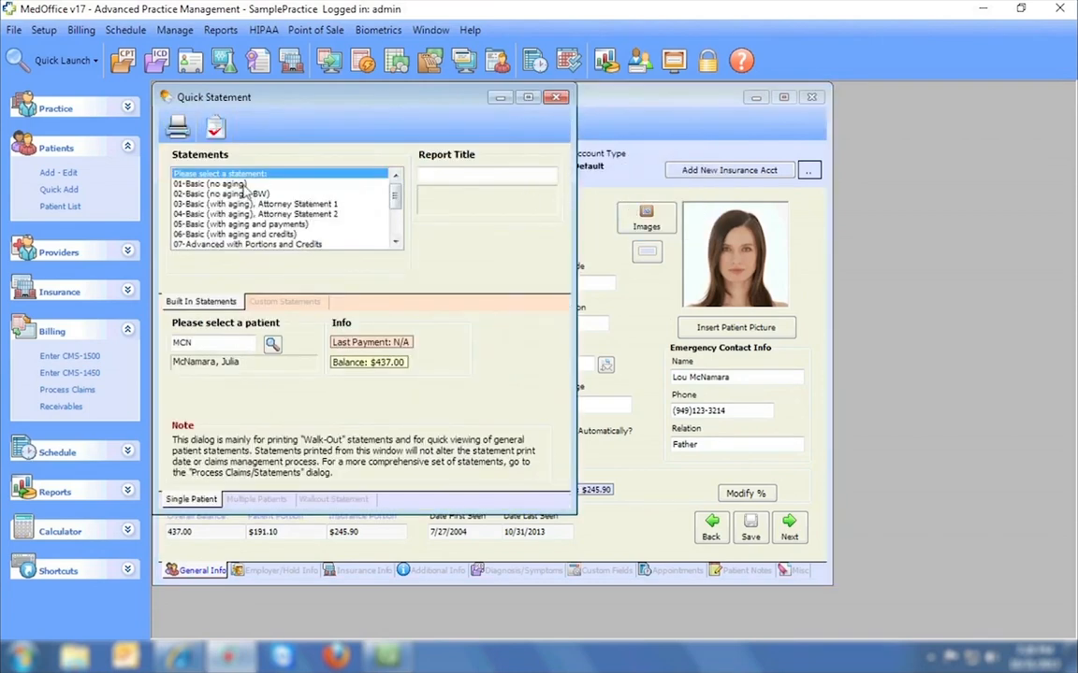
{"action": "left_click", "coordinate": [207, 185]}
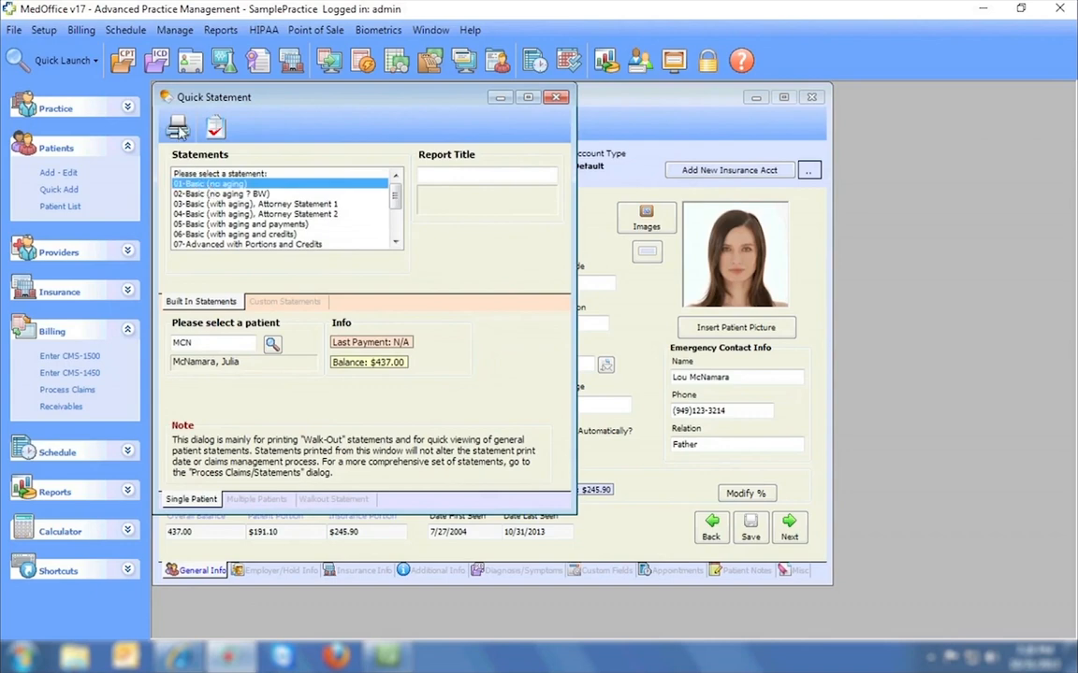
{"action": "left_click", "coordinate": [177, 130]}
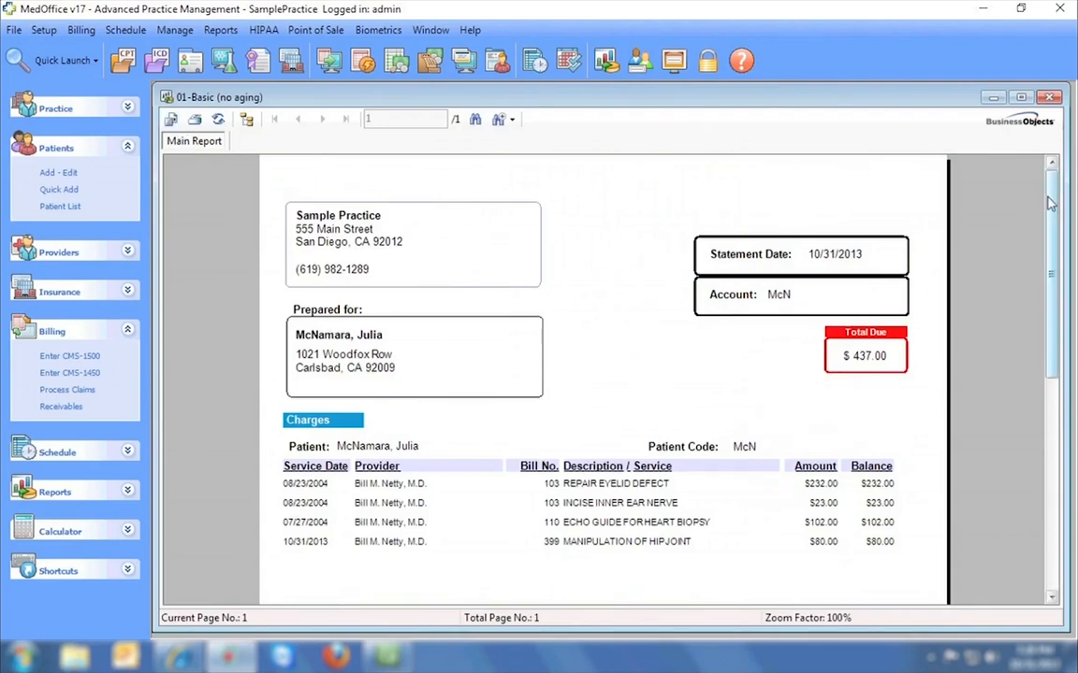
{"action": "mouse_move", "coordinate": [1051, 196]}
{"action": "left_mouse_down"}
{"action": "mouse_move", "coordinate": [1047, 376]}
{"action": "mouse_move", "coordinate": [1049, 173]}
{"action": "left_mouse_up"}
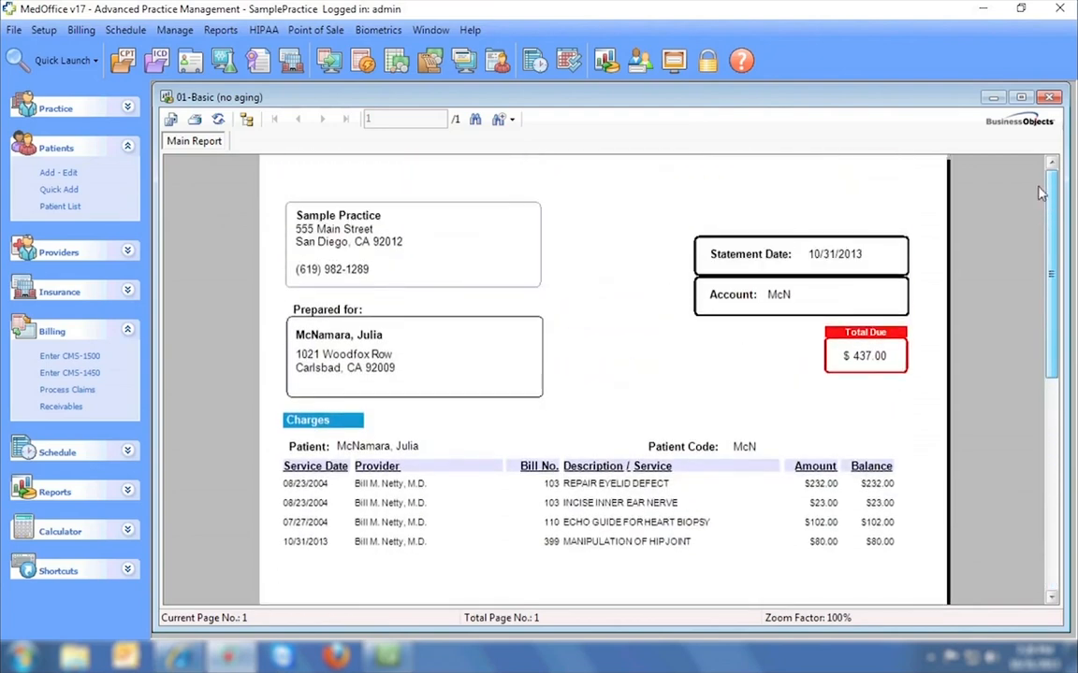
{"action": "left_click", "coordinate": [1050, 97]}
Preview the 14-Comprehensive with Credit Card stub statement, then close it and Quick Statement.
{"action": "left_click_drag", "start_coordinate": [395, 190], "coordinate": [395, 219]}
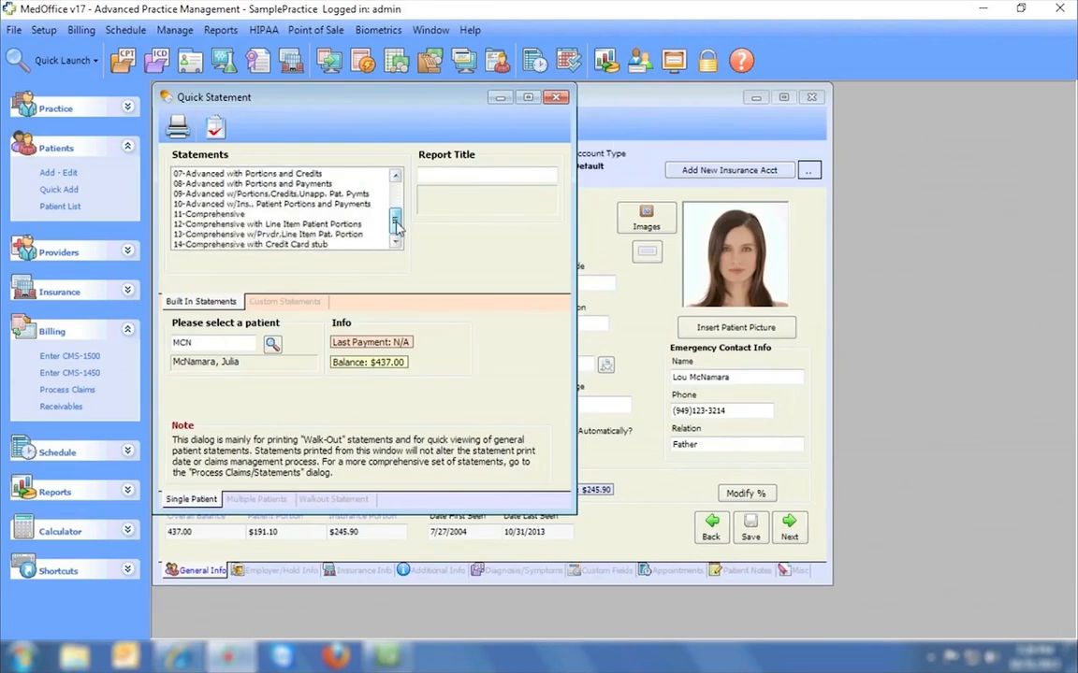
{"action": "left_click", "coordinate": [276, 245]}
{"action": "double_click", "coordinate": [276, 245]}
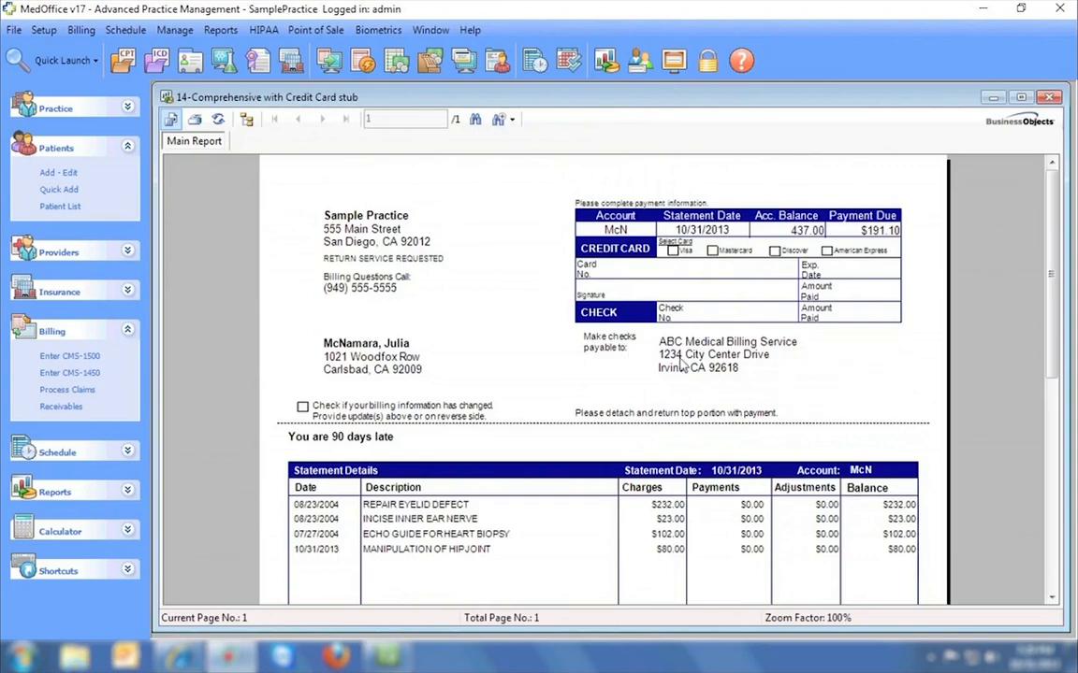
{"action": "left_click_drag", "start_coordinate": [1050, 216], "coordinate": [1053, 393]}
{"action": "left_click", "coordinate": [1050, 98]}
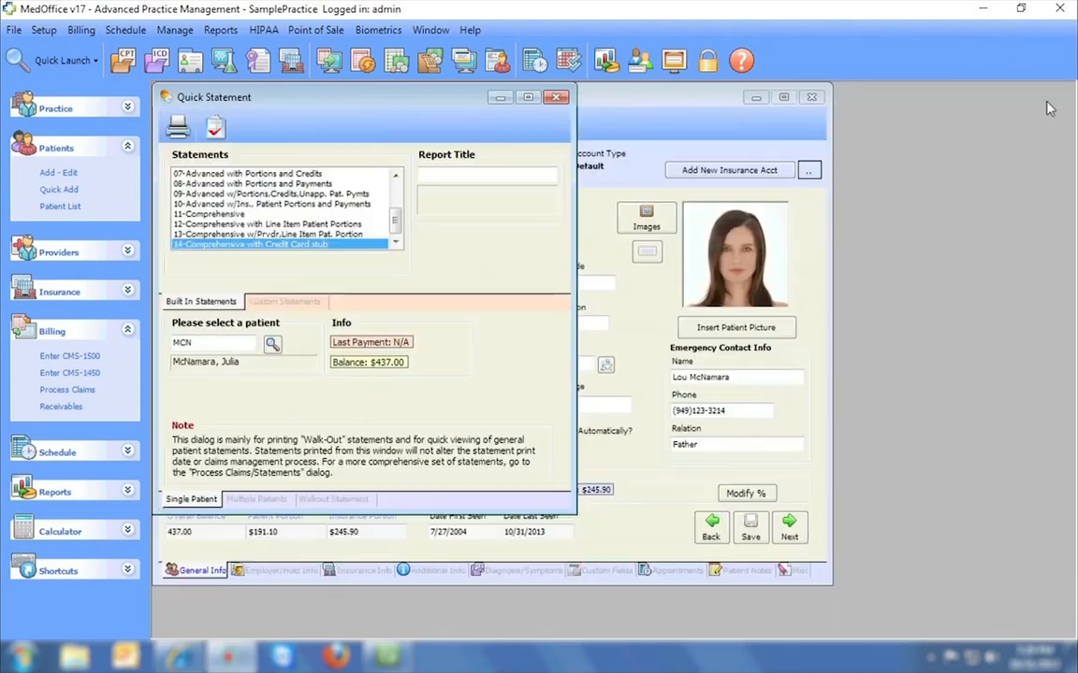
{"action": "left_click", "coordinate": [556, 98]}
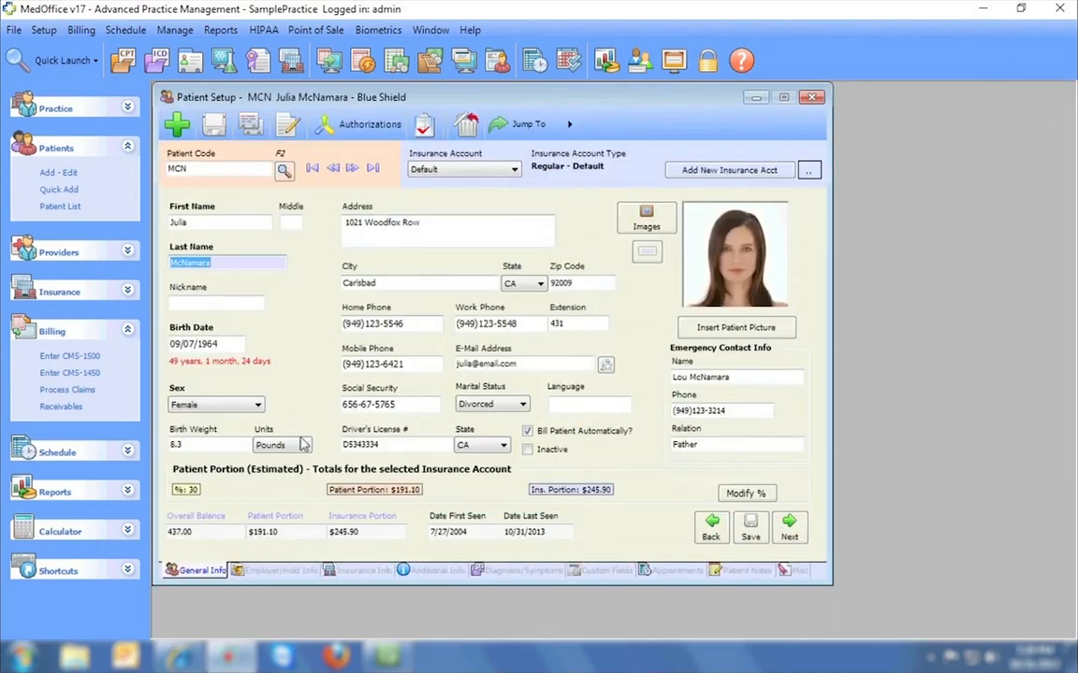
On the second patient's Employer/Hold Info, clear the COLLECT CO-PAY Alert Code 1 and save.
{"action": "left_click", "coordinate": [274, 572]}
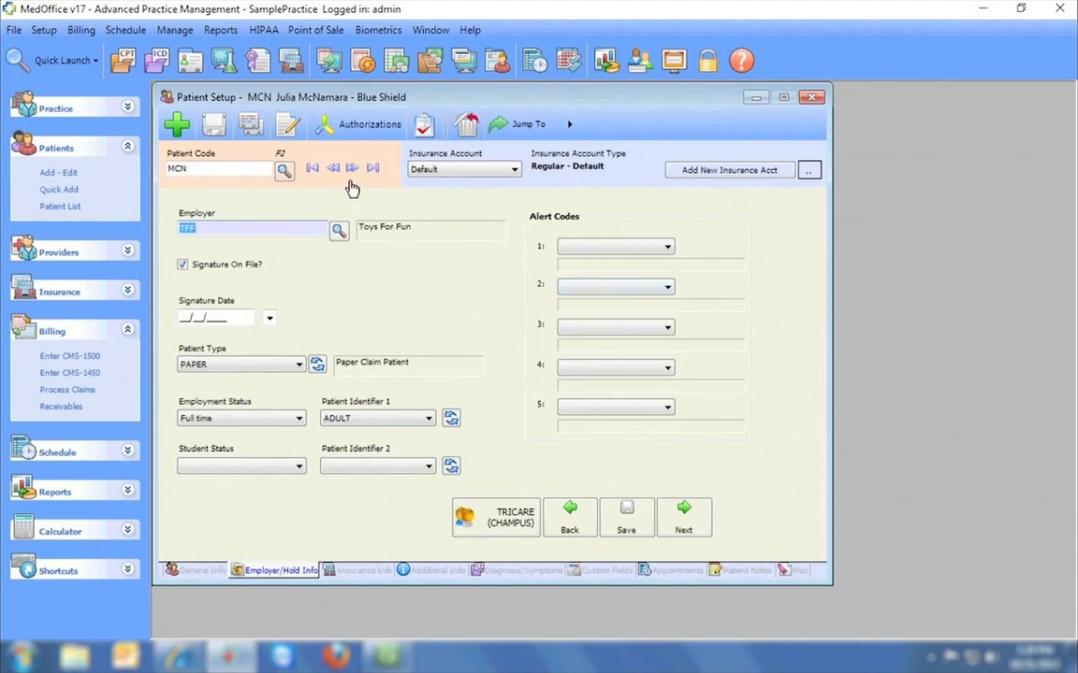
{"action": "left_click", "coordinate": [314, 170]}
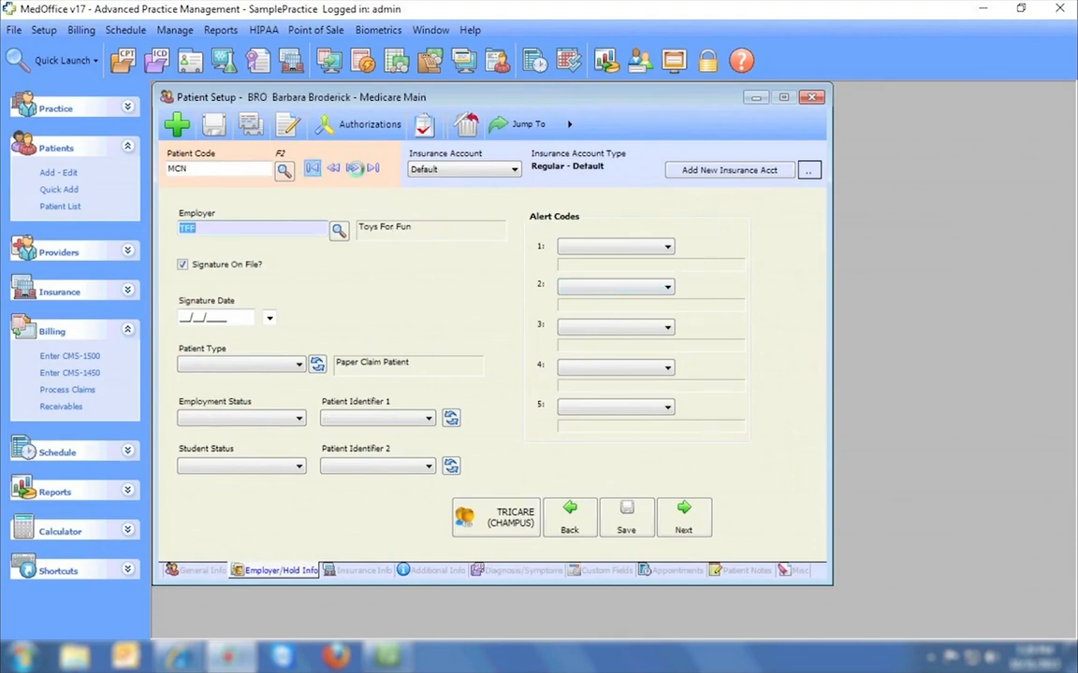
{"action": "left_click", "coordinate": [353, 172]}
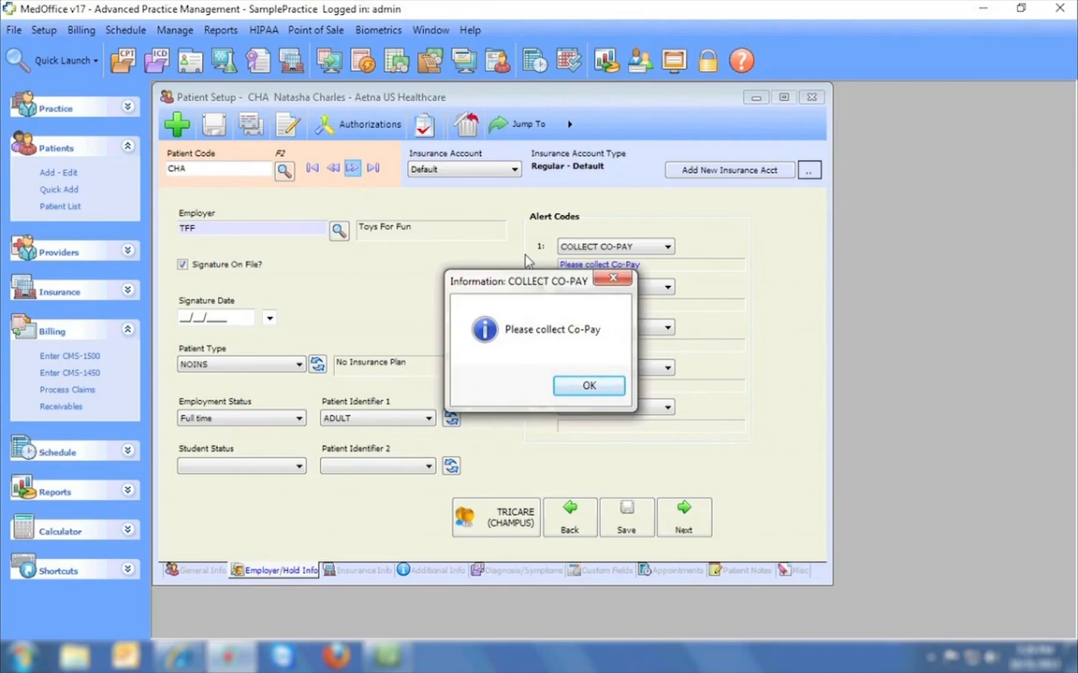
{"action": "left_click", "coordinate": [583, 386]}
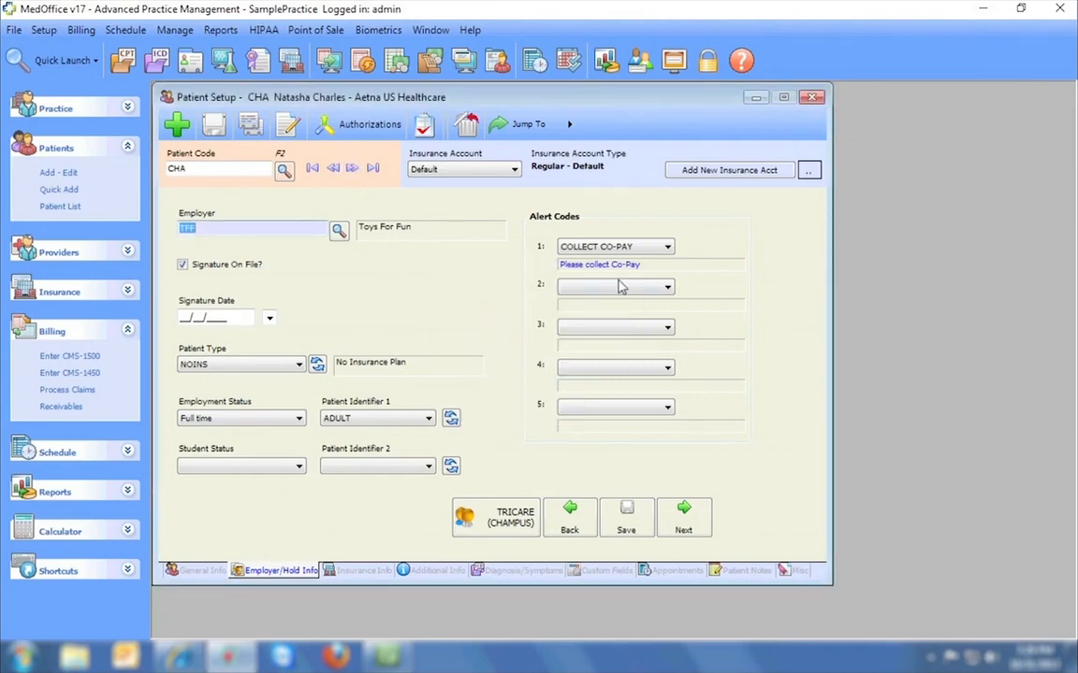
{"action": "left_click", "coordinate": [636, 246]}
{"action": "left_click", "coordinate": [612, 265]}
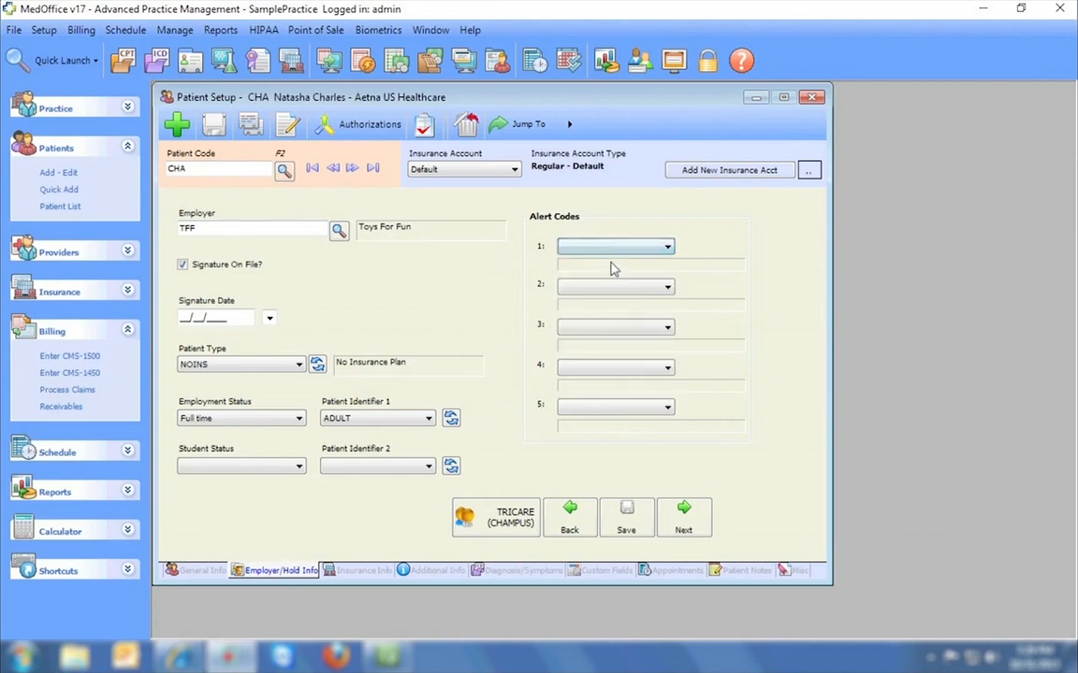
{"action": "left_click", "coordinate": [627, 531]}
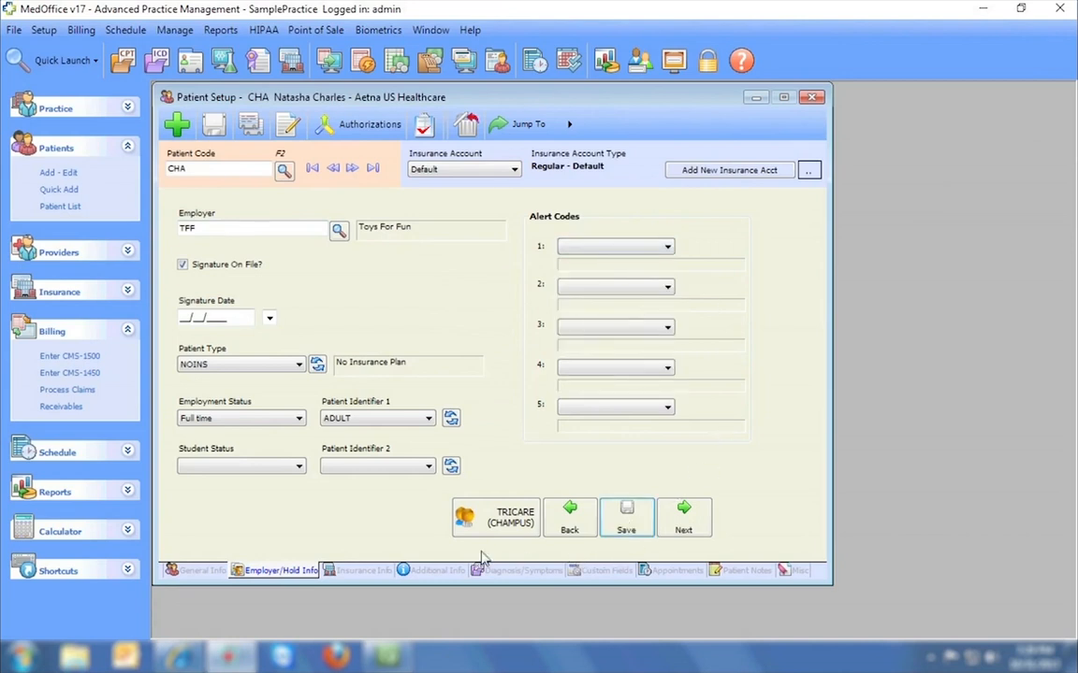
View Insurance Info three records on, switching the account to Car Accident and back to Default.
{"action": "left_click", "coordinate": [365, 573]}
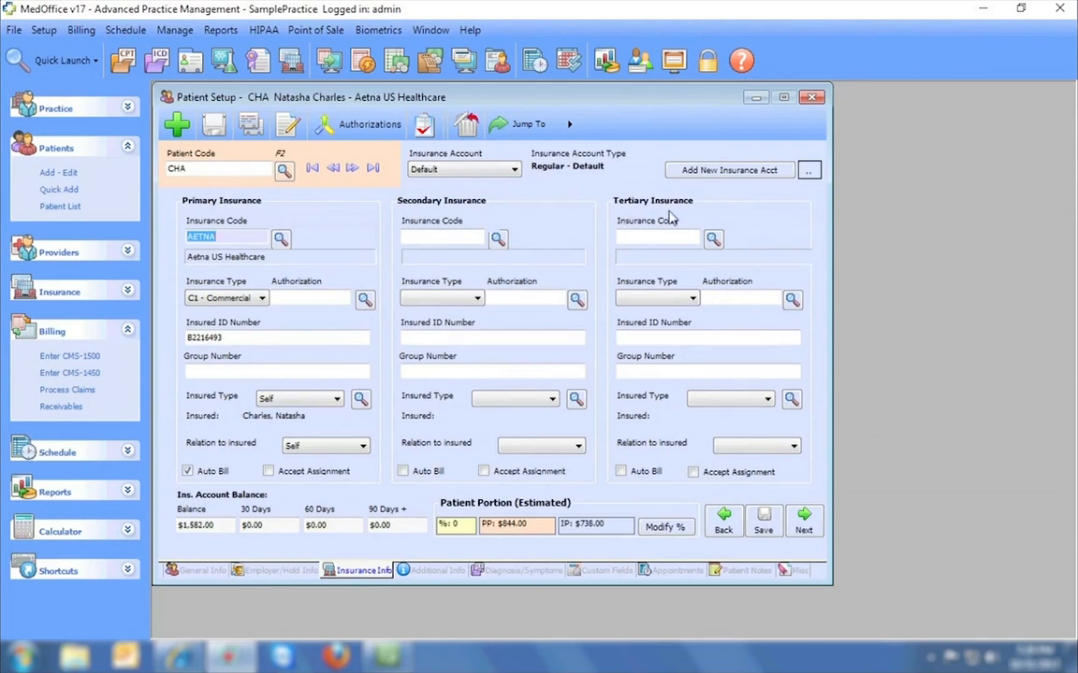
{"action": "left_click", "coordinate": [352, 170]}
{"action": "left_click", "coordinate": [353, 170]}
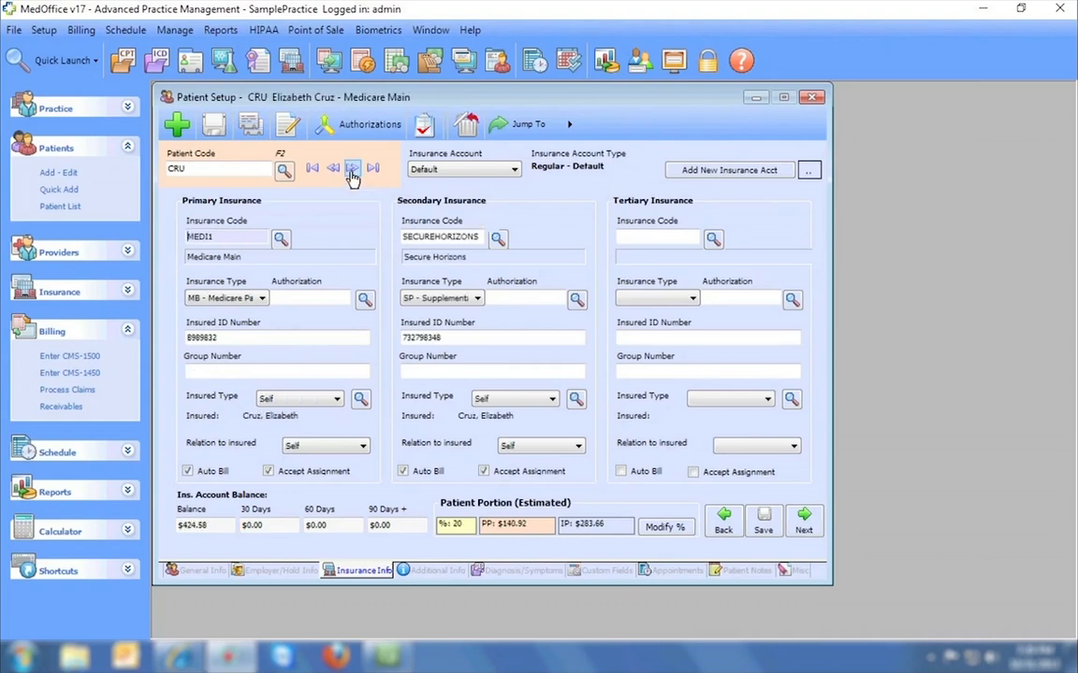
{"action": "left_click", "coordinate": [353, 170]}
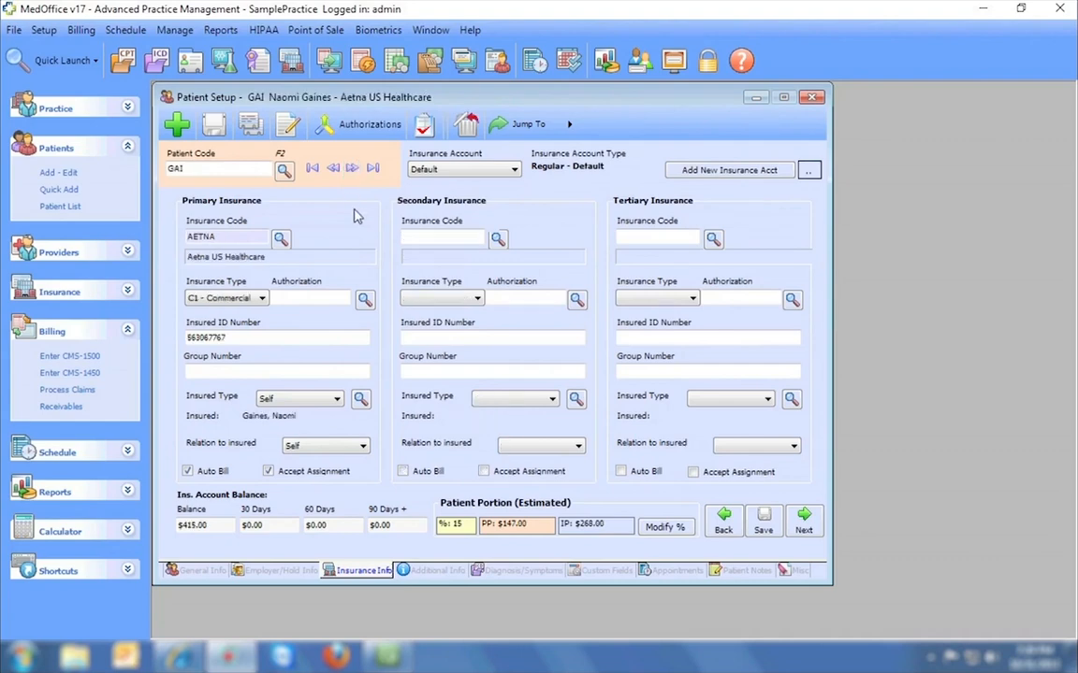
{"action": "left_click", "coordinate": [495, 174]}
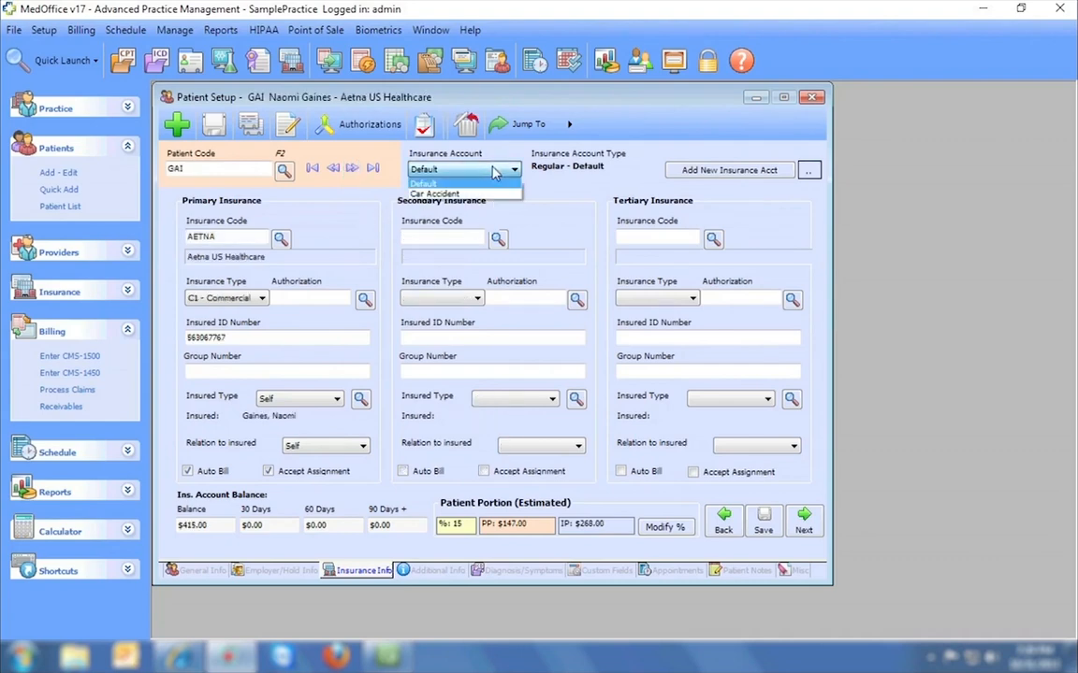
{"action": "left_click", "coordinate": [475, 193]}
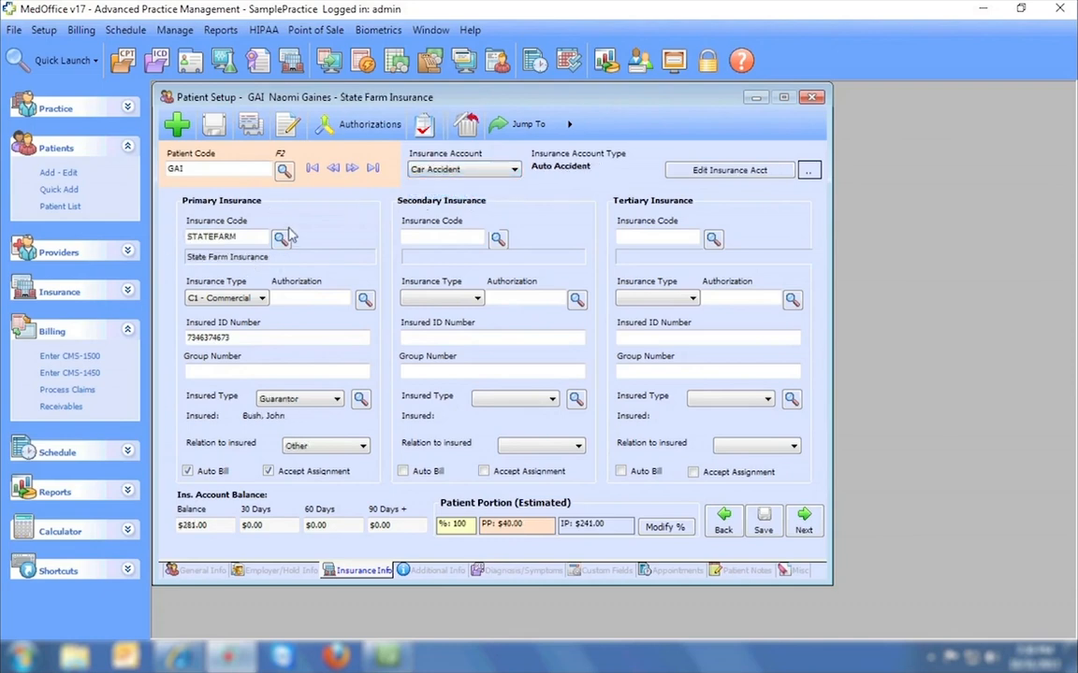
{"action": "left_click", "coordinate": [442, 173]}
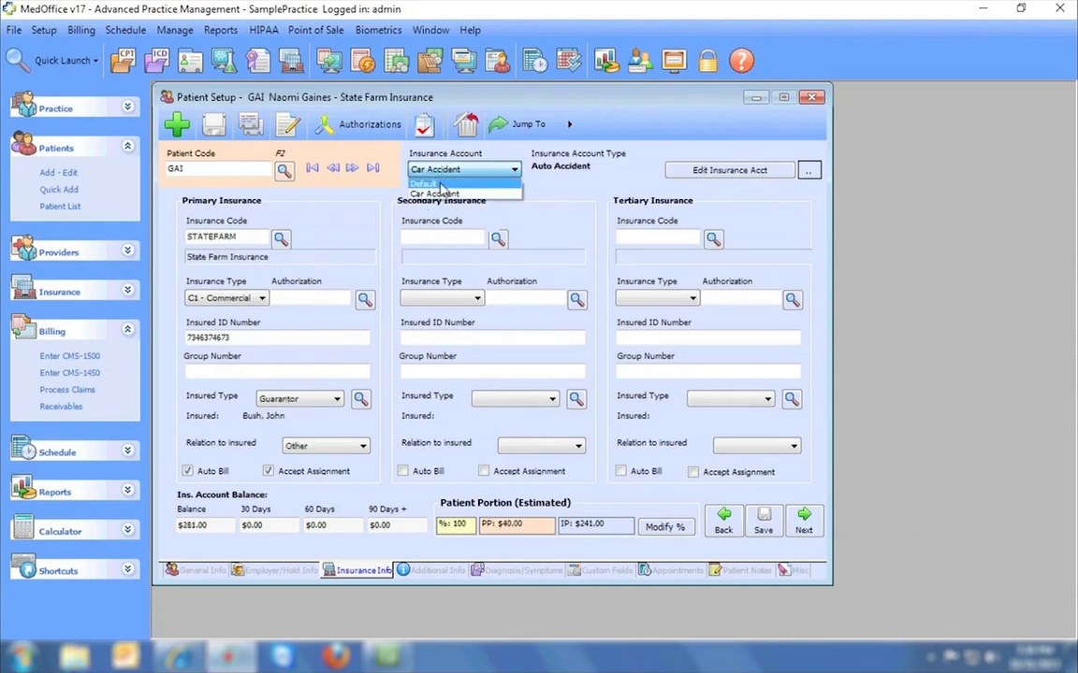
{"action": "left_click", "coordinate": [441, 183]}
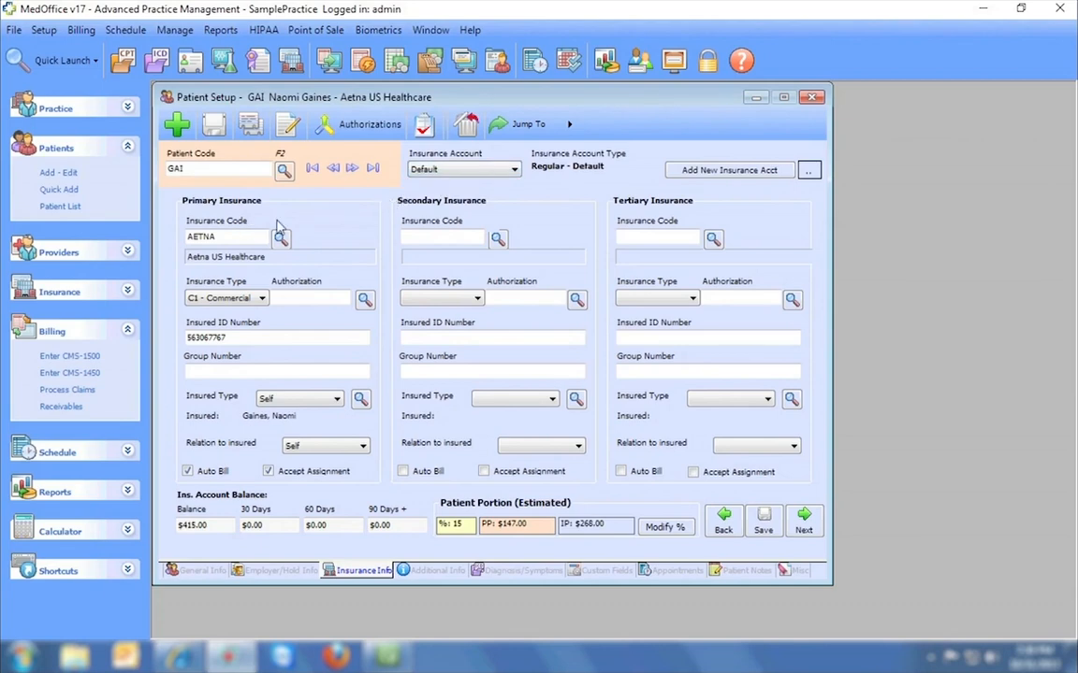
Start a new insurance account, view the account types, and cancel without adding one.
{"action": "left_click", "coordinate": [689, 173]}
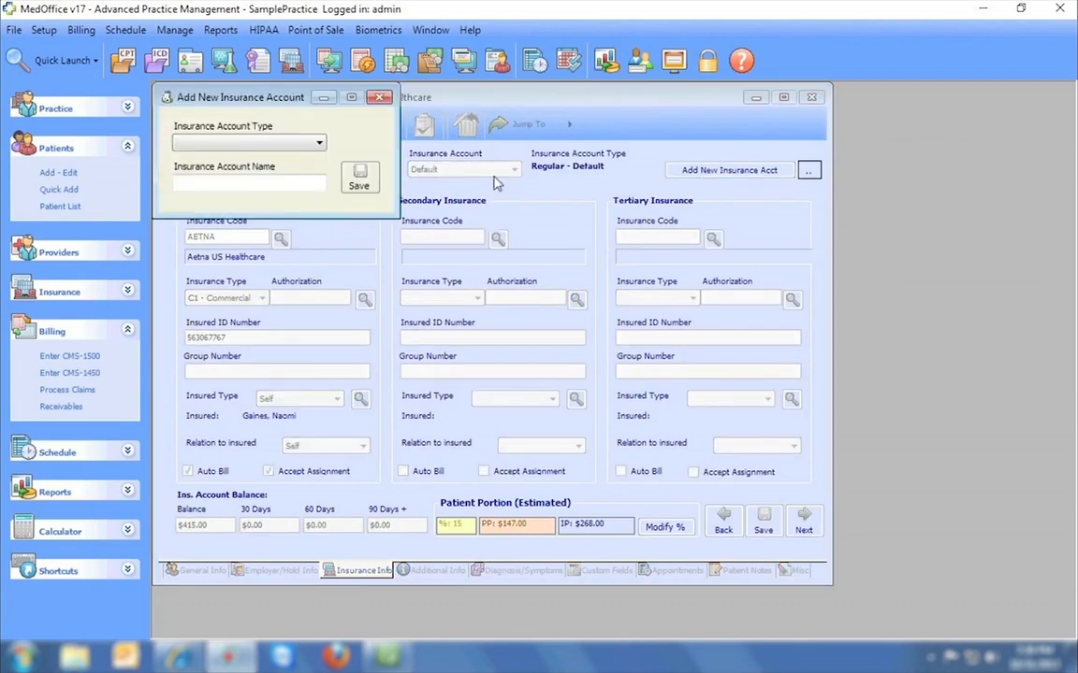
{"action": "left_click", "coordinate": [287, 148]}
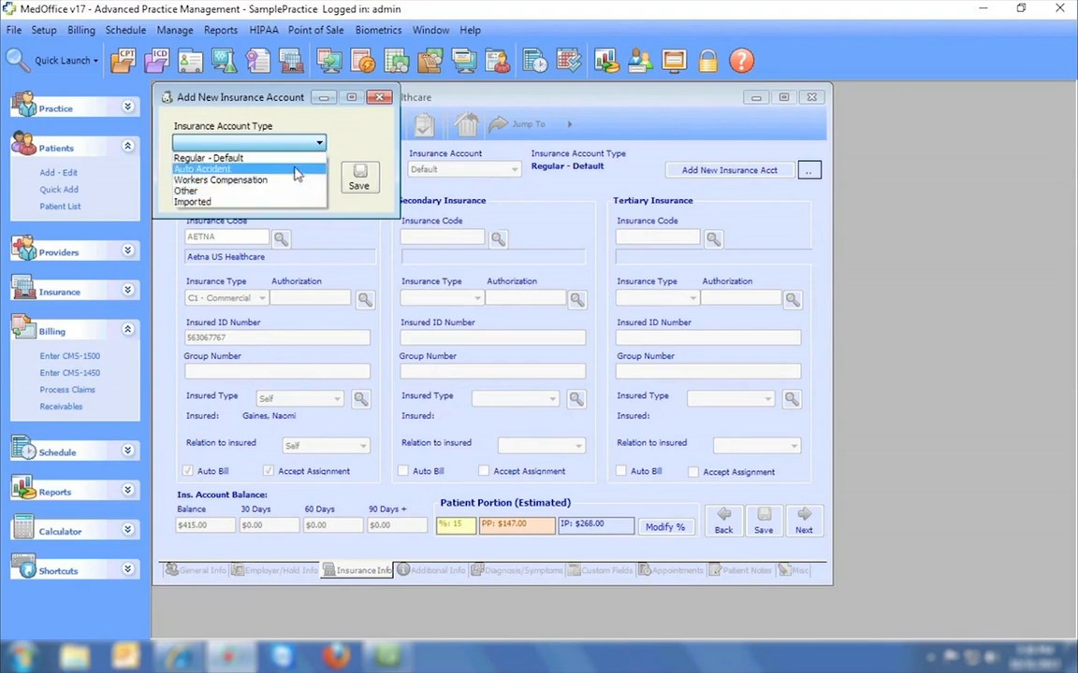
{"action": "left_click", "coordinate": [379, 97]}
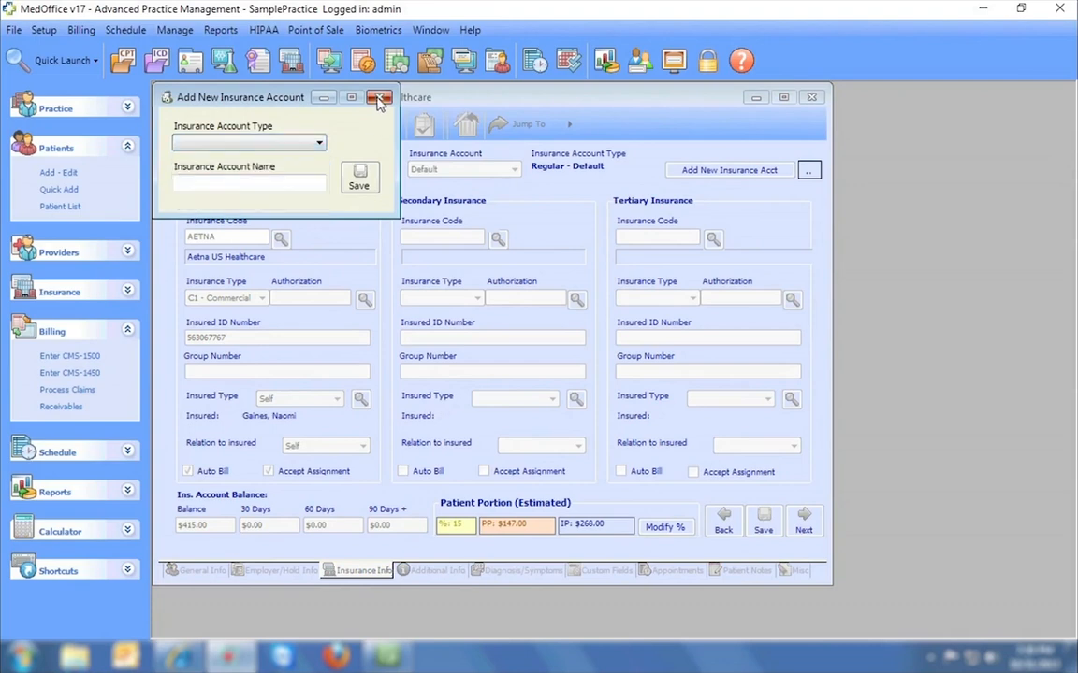
{"action": "left_click", "coordinate": [379, 98]}
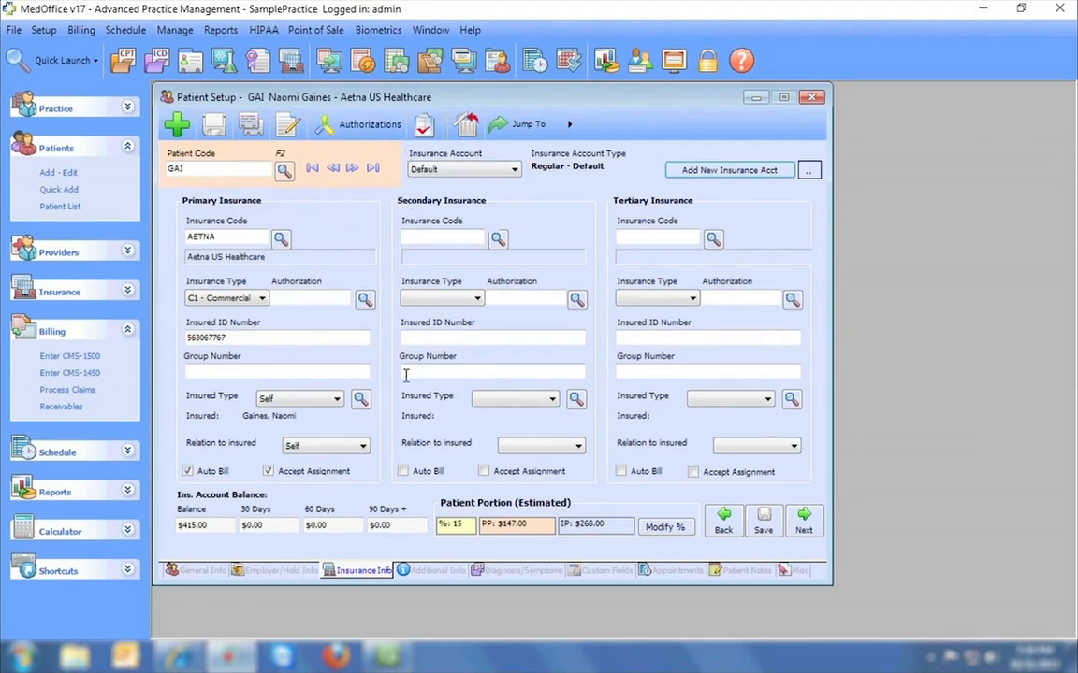
Tab through the Additional Info fields to Fee Schedule, then view Diagnosis/Symptoms with 346.1 COMMON MIGRAINE.
{"action": "left_click", "coordinate": [426, 575]}
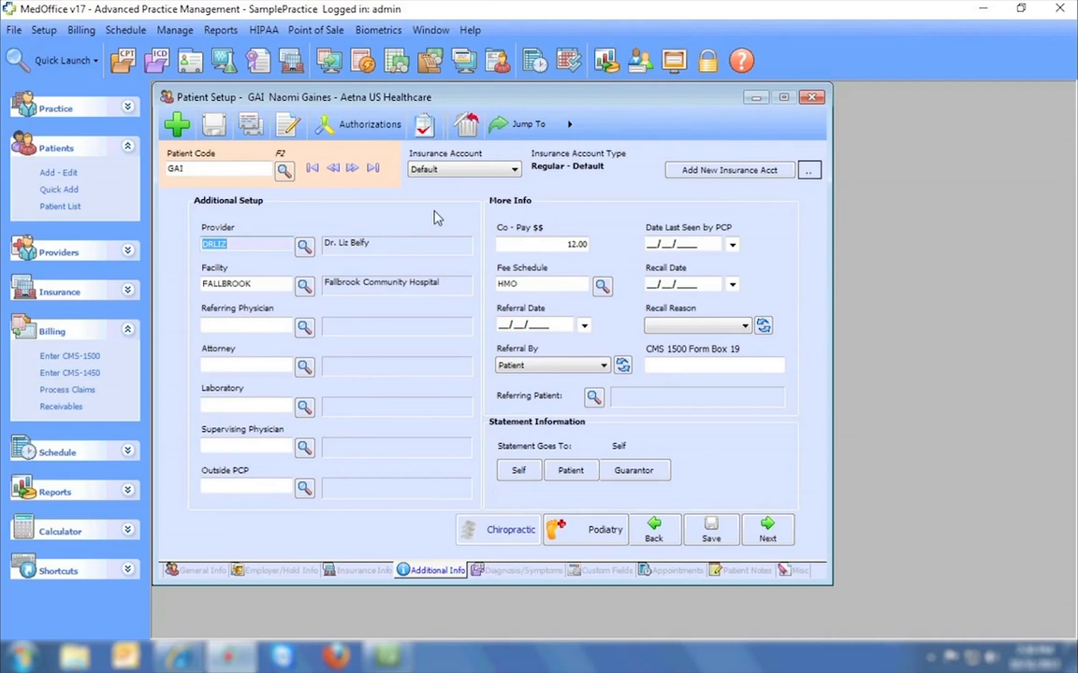
{"action": "key", "text": "Tab"}
{"action": "key", "text": "Tab"}
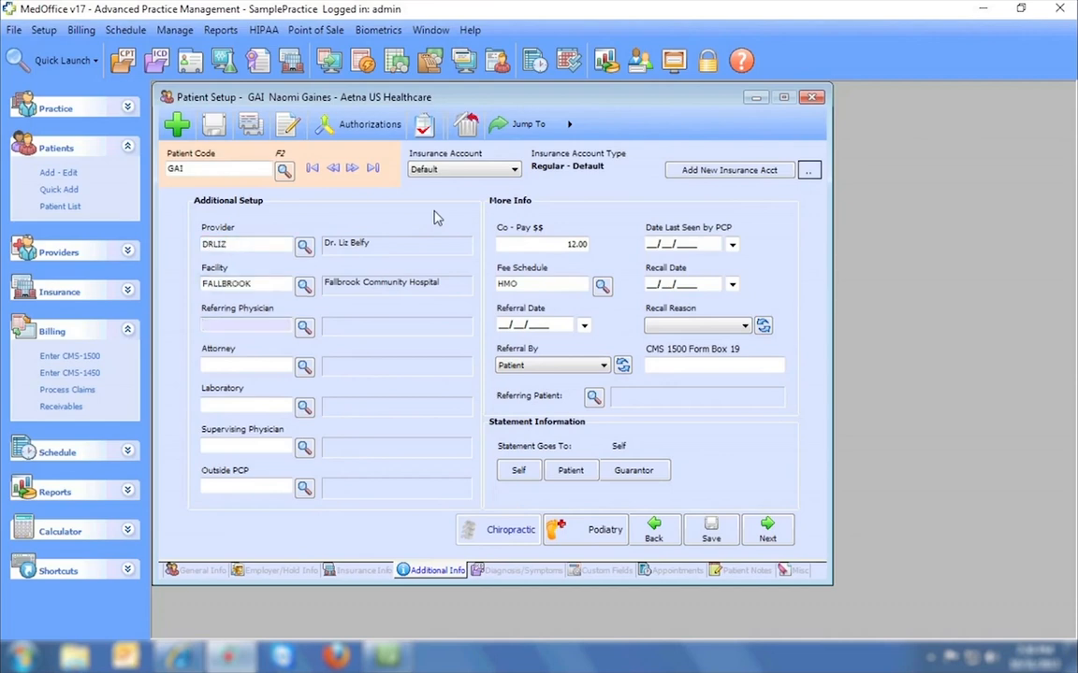
{"action": "key", "text": "Tab"}
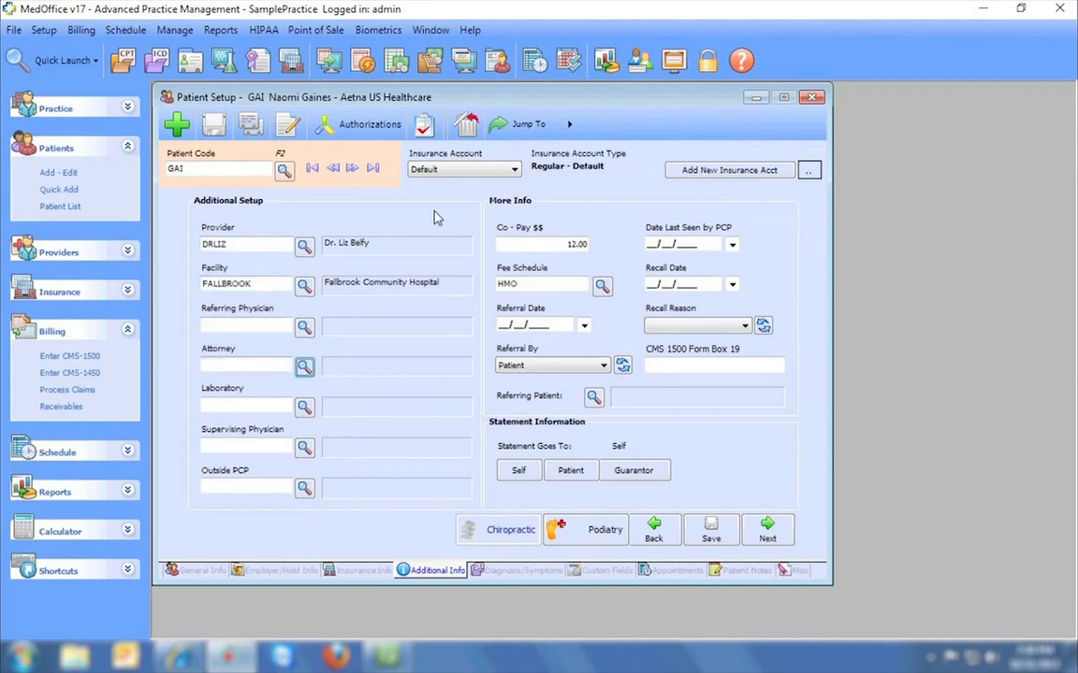
{"action": "key", "text": "Tab"}
{"action": "key", "text": "Tab"}
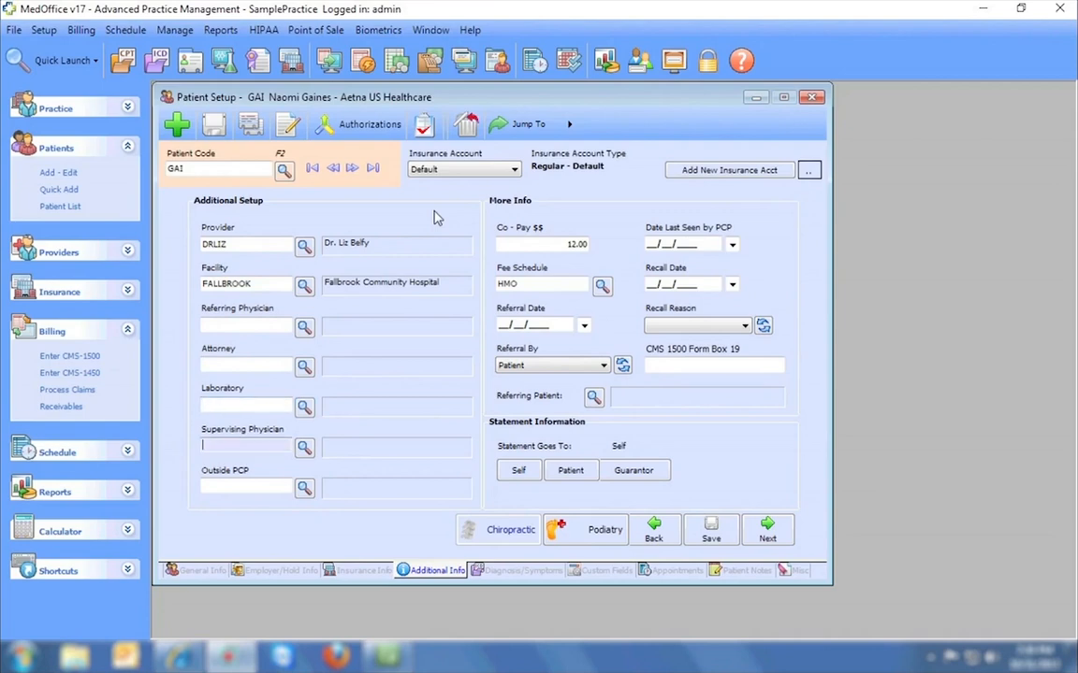
{"action": "key", "text": "Tab"}
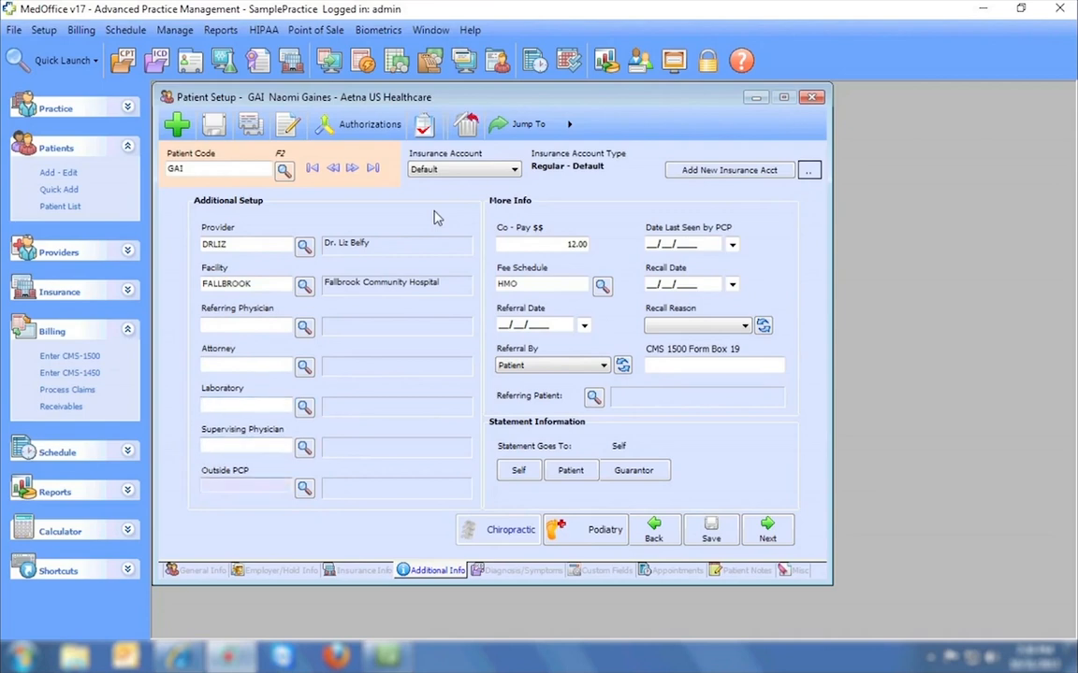
{"action": "key", "text": "Tab"}
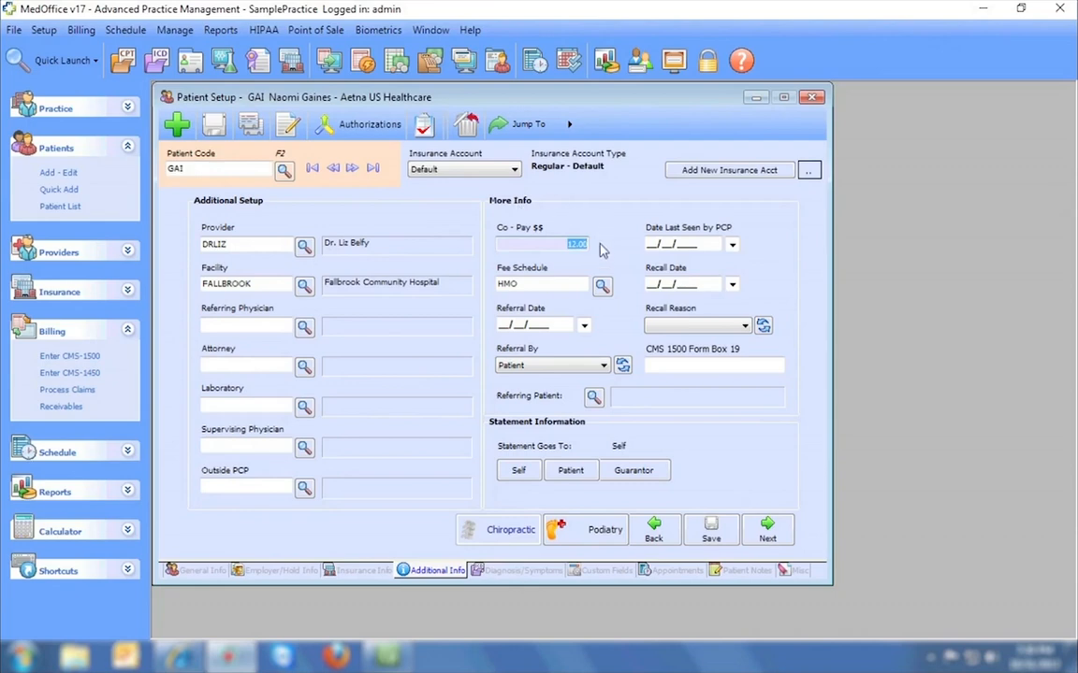
{"action": "key", "text": "Tab"}
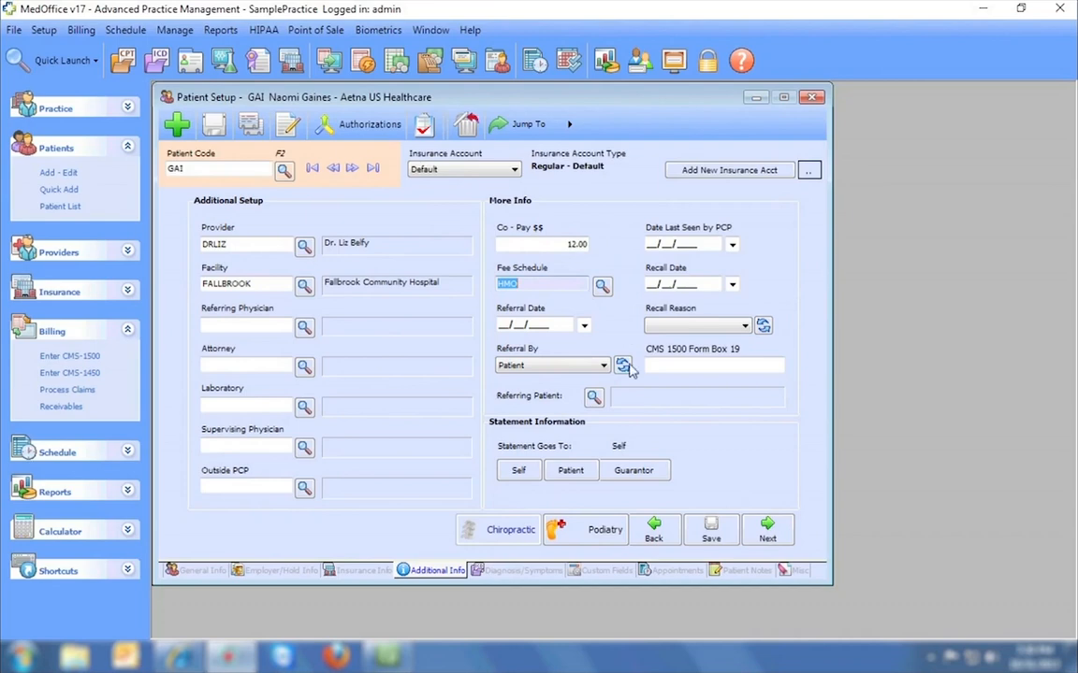
{"action": "left_click", "coordinate": [522, 573]}
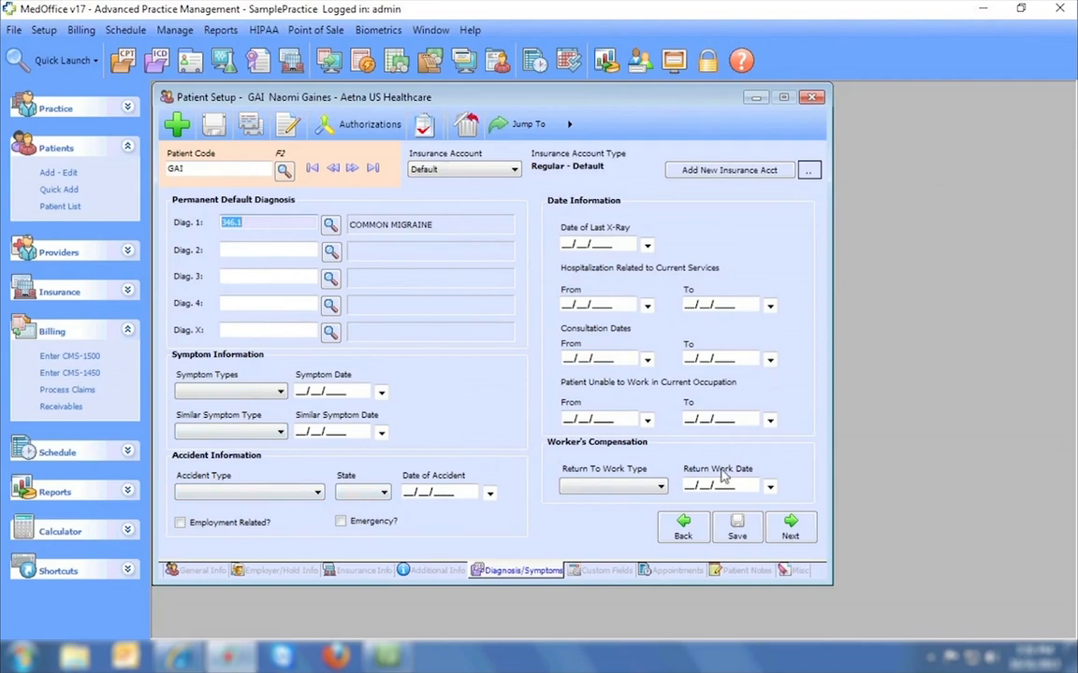
Check the Strawberry lolly pop and Red balloon custom fields, then view the October 31, 2013 appointments.
{"action": "left_click", "coordinate": [597, 572]}
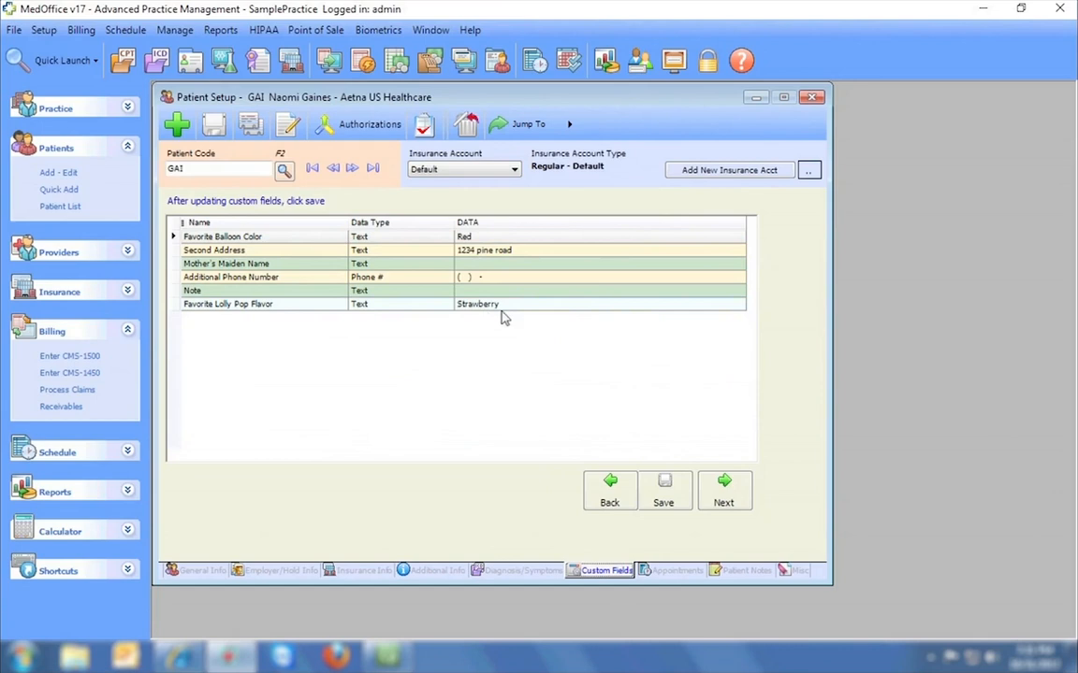
{"action": "left_click", "coordinate": [530, 305]}
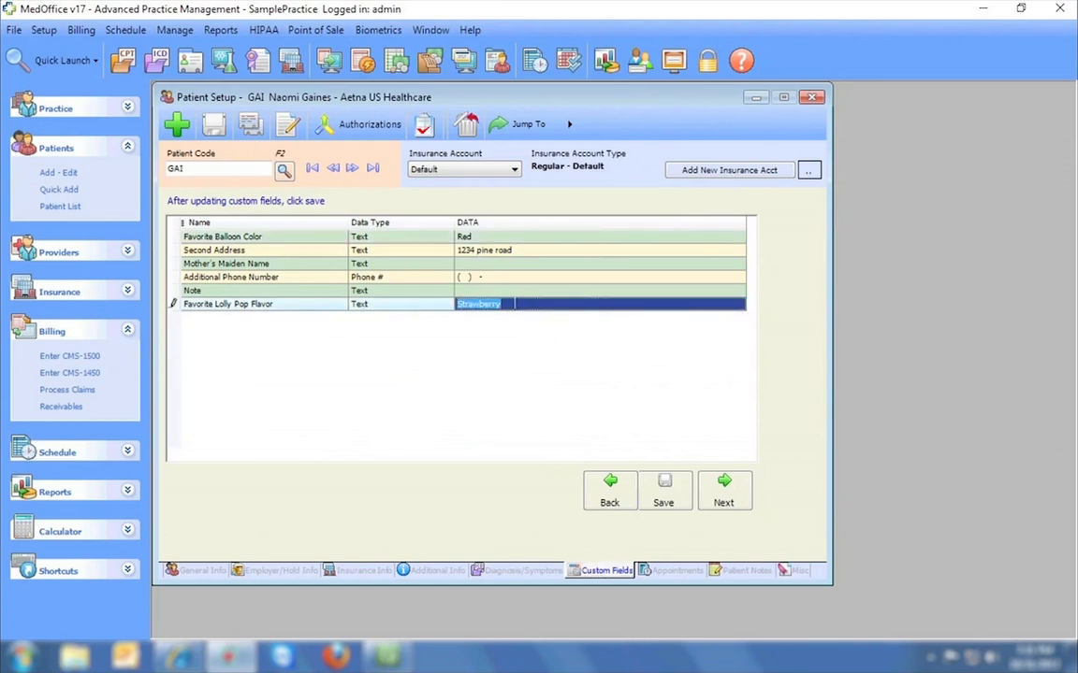
{"action": "left_click", "coordinate": [525, 238]}
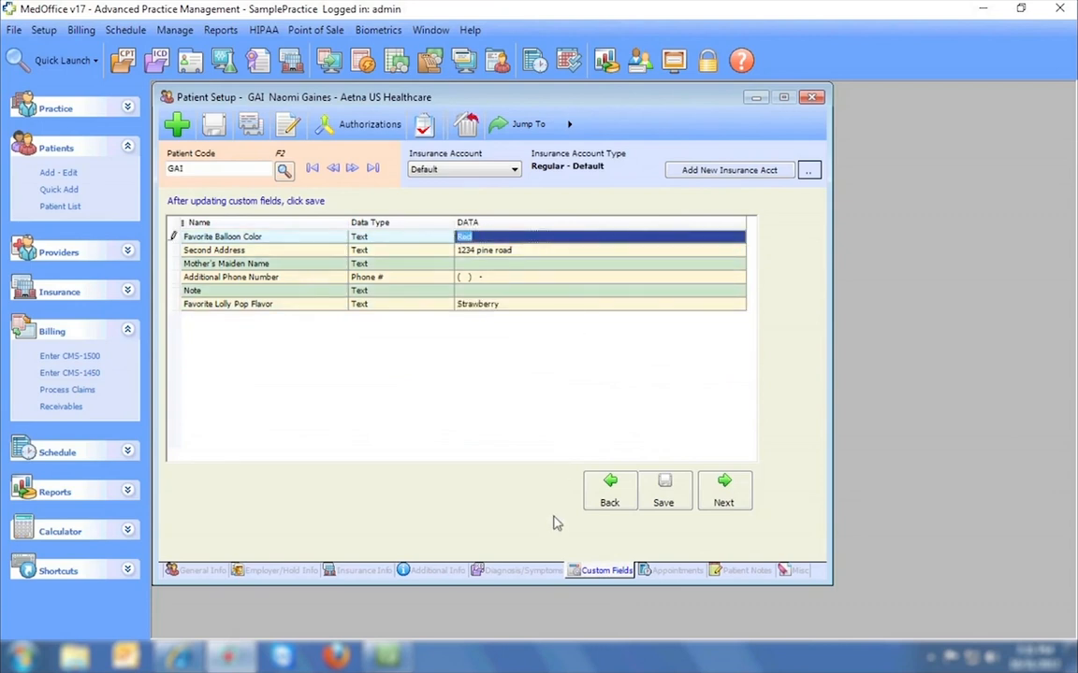
{"action": "left_click", "coordinate": [665, 572]}
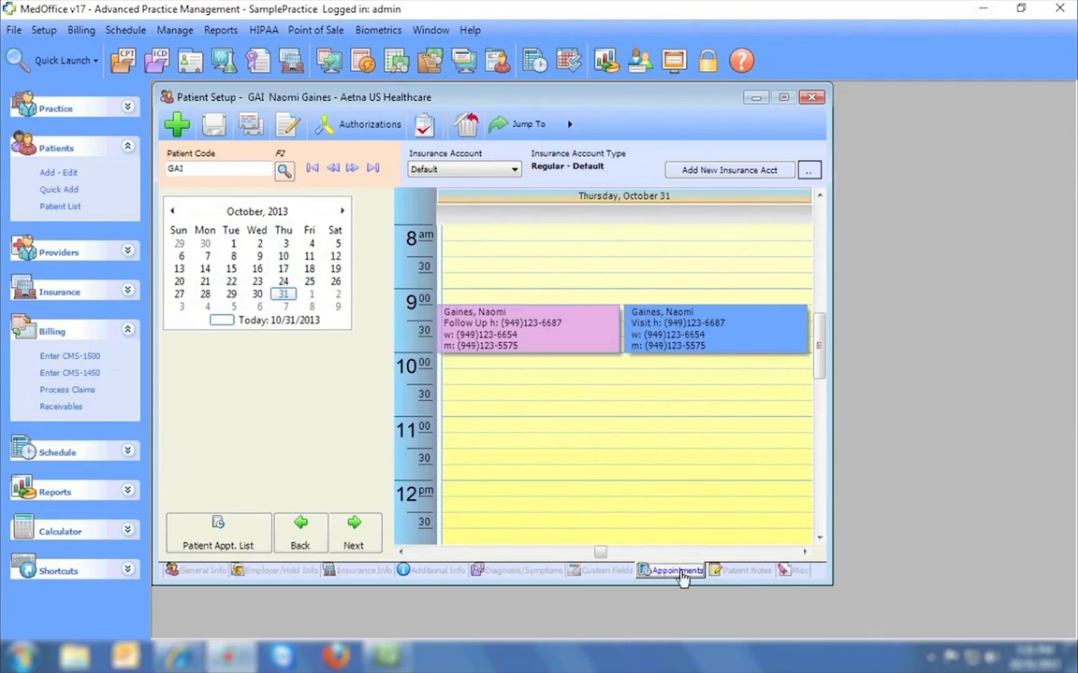
Show the first patient's Oct 31 2013 note and look at the dictation setup.
{"action": "left_click", "coordinate": [734, 572]}
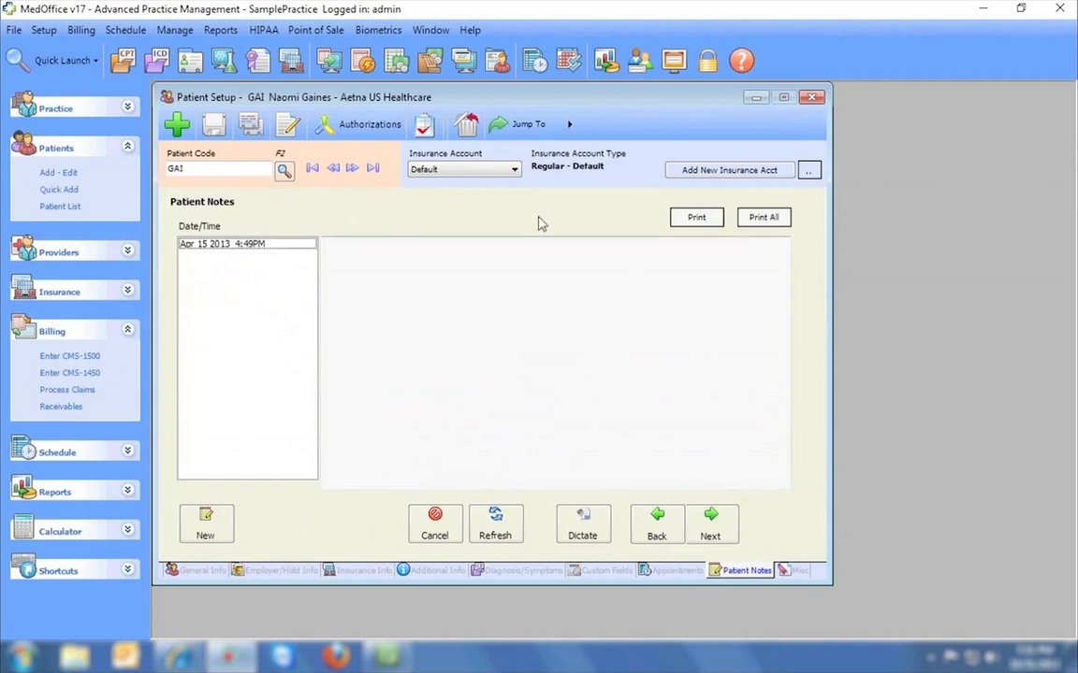
{"action": "left_click", "coordinate": [312, 167]}
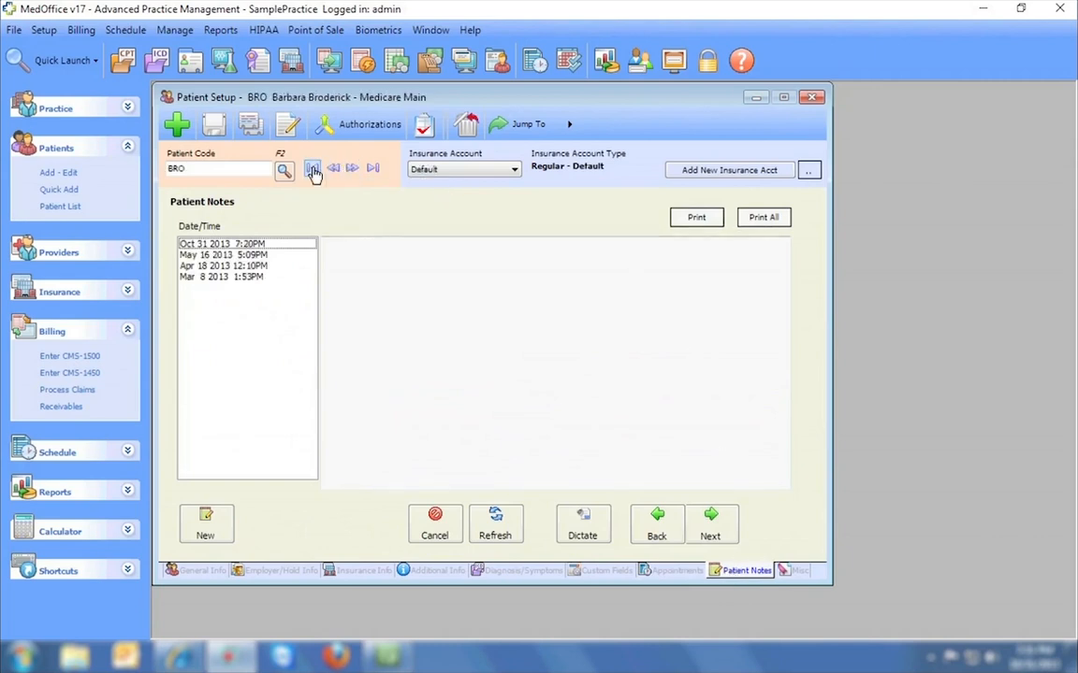
{"action": "left_click", "coordinate": [251, 244]}
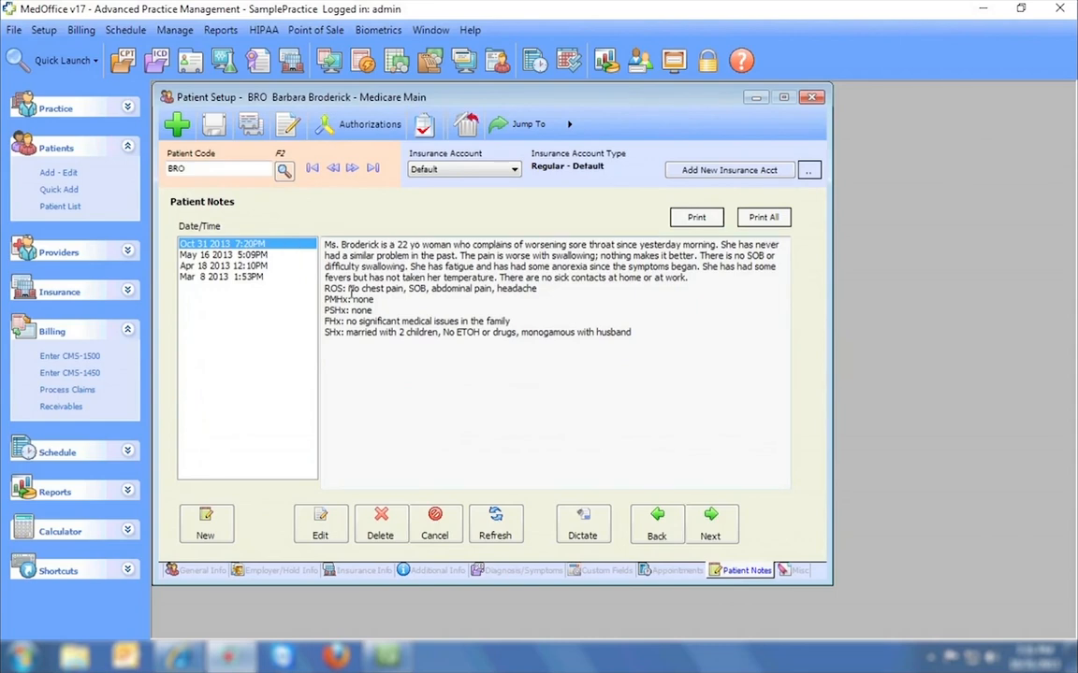
{"action": "left_click", "coordinate": [588, 520]}
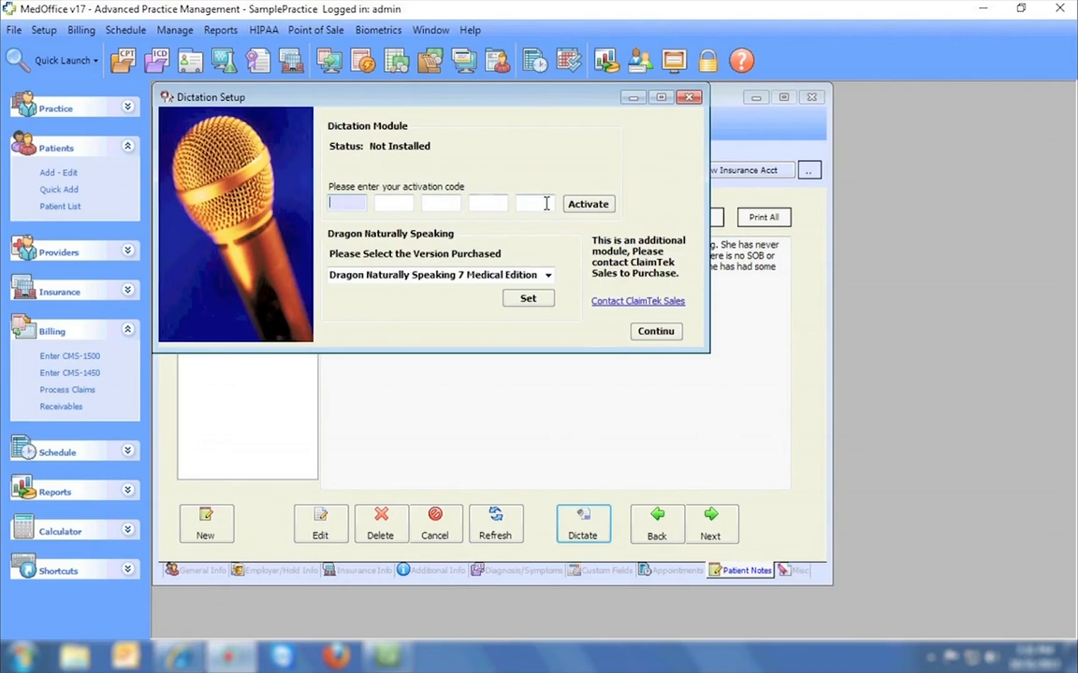
{"action": "left_click", "coordinate": [688, 98]}
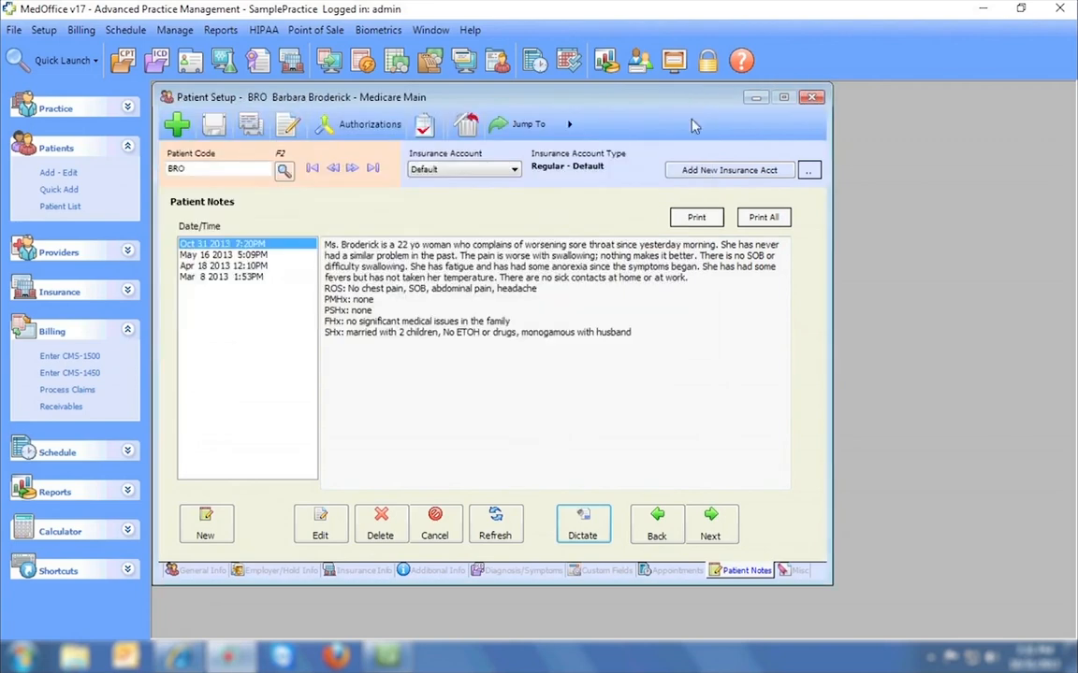
Preview the one-page printout of the Oct 31 2013 note and close it.
{"action": "left_click", "coordinate": [697, 218]}
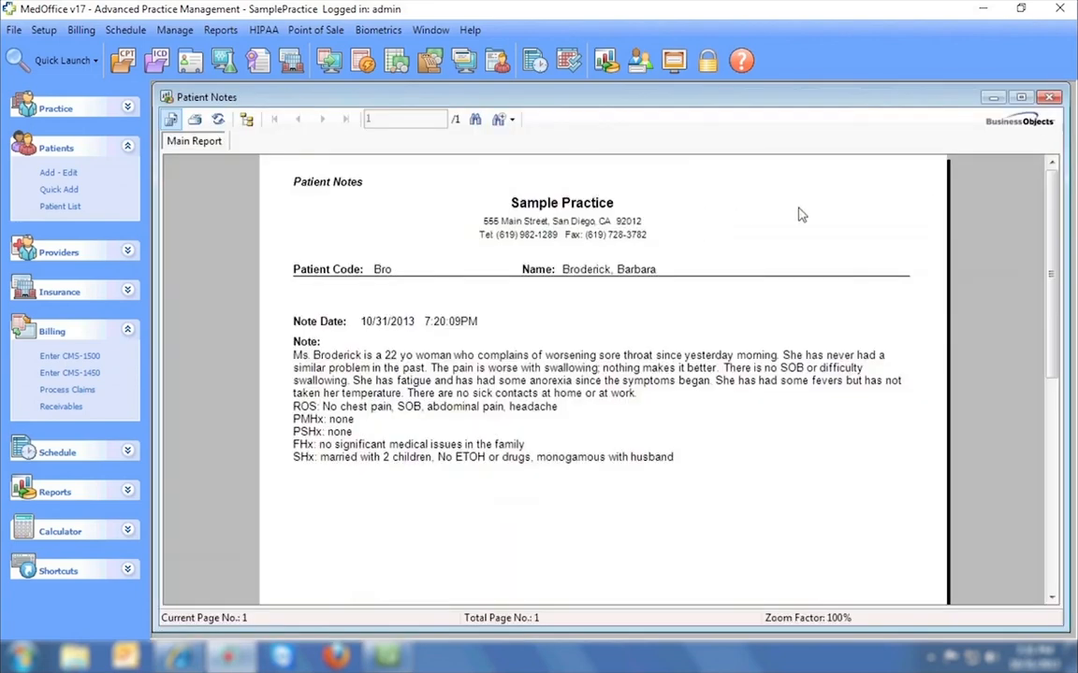
{"action": "scroll", "coordinate": [1051, 192], "scroll_direction": "down", "scroll_amount": 10}
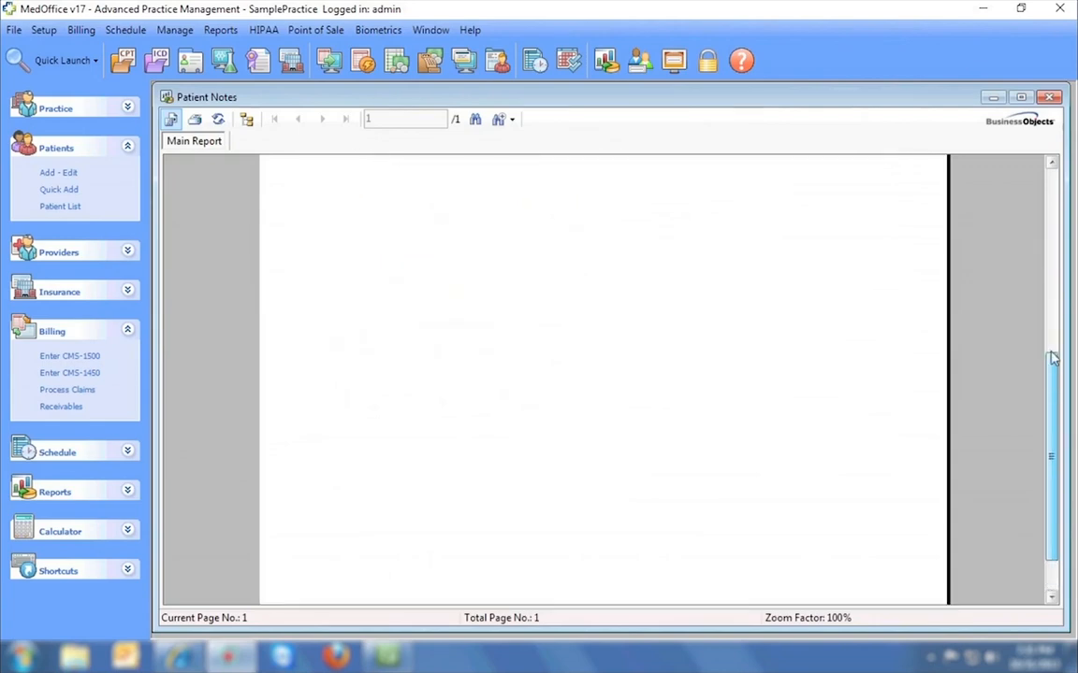
{"action": "scroll", "coordinate": [1050, 194], "scroll_direction": "up", "scroll_amount": 9}
{"action": "scroll", "coordinate": [1050, 195], "scroll_direction": "up", "scroll_amount": 1}
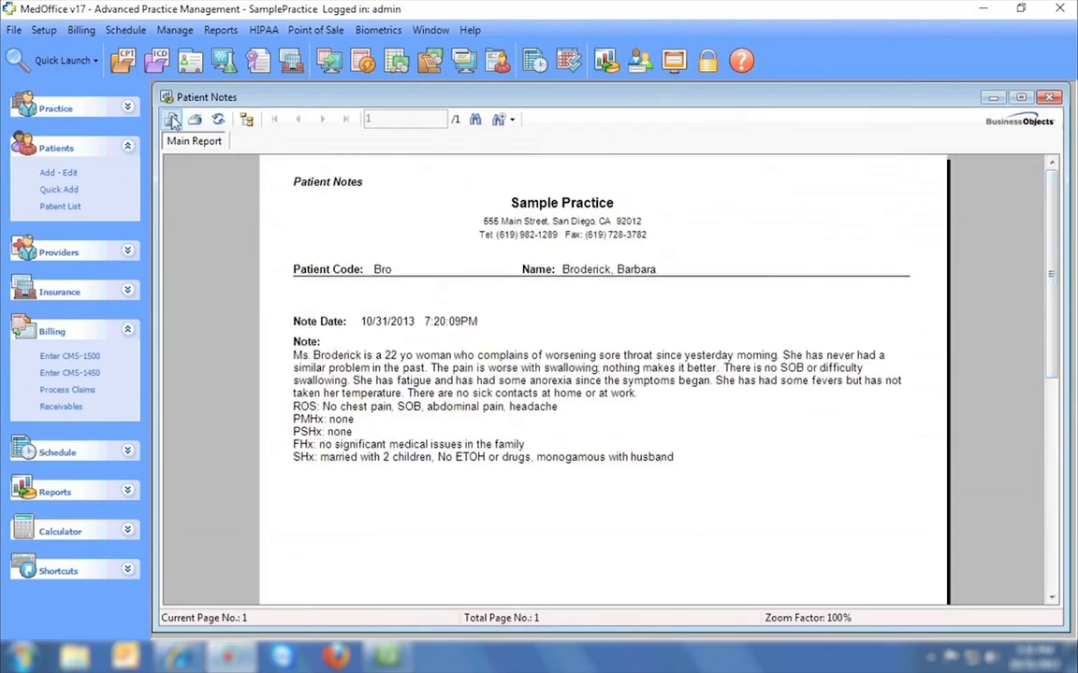
{"action": "left_click", "coordinate": [1049, 97]}
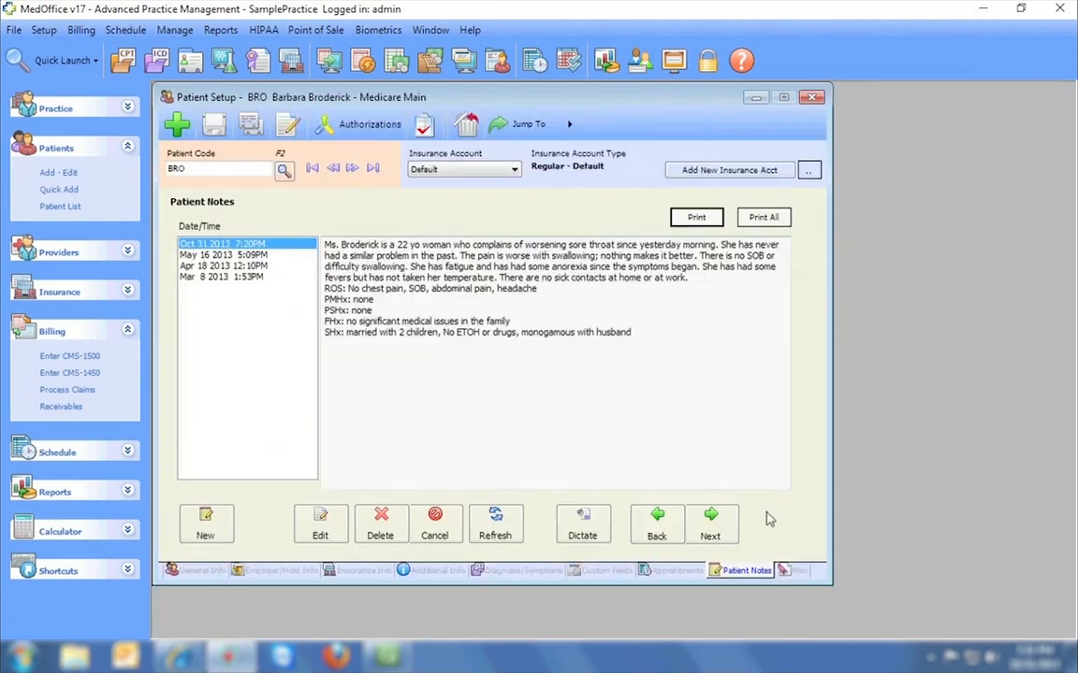
On the Misc tab, start a new General CMN form, then cancel it.
{"action": "left_click", "coordinate": [709, 520]}
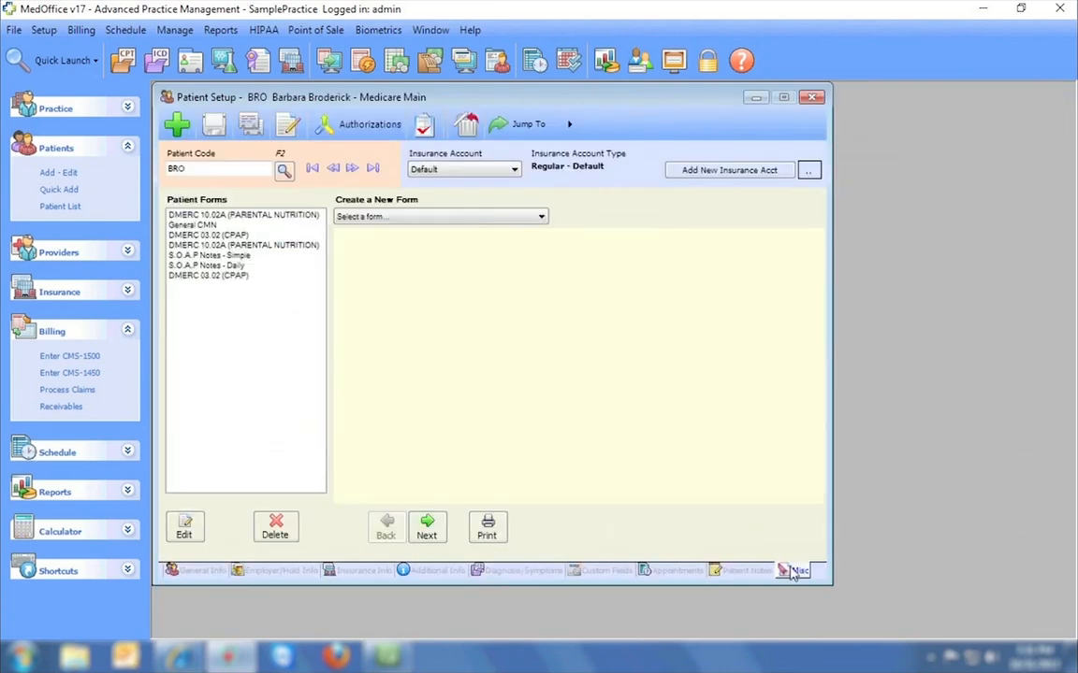
{"action": "left_click", "coordinate": [472, 216]}
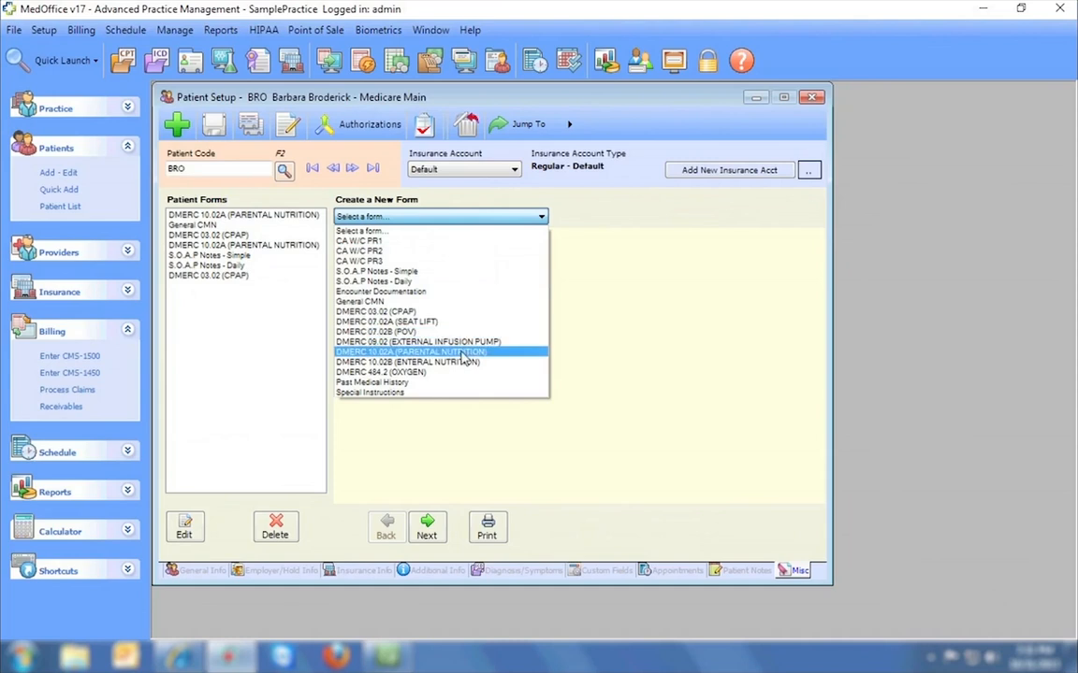
{"action": "left_click", "coordinate": [447, 303]}
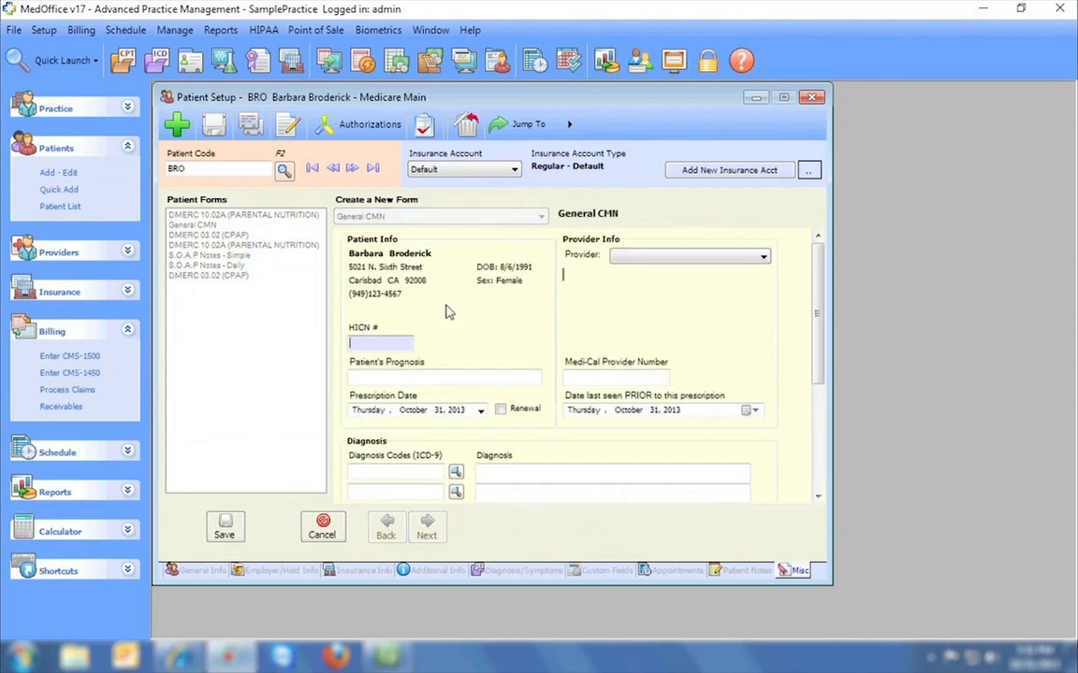
{"action": "left_click", "coordinate": [321, 527]}
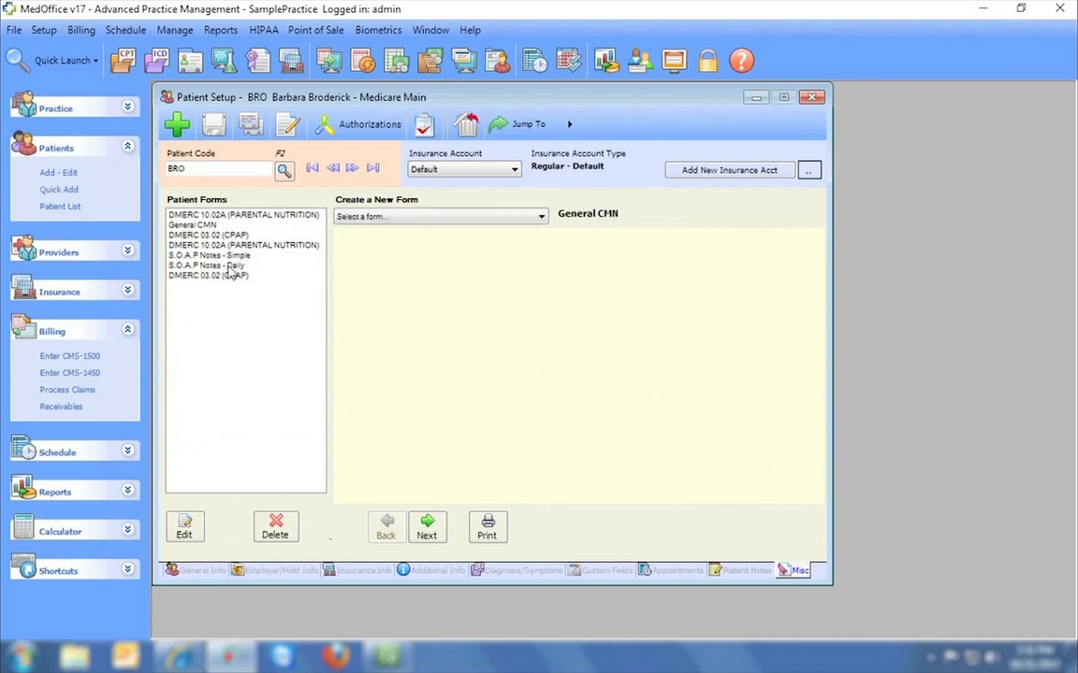
Preview the saved DMERC 03.02 (CPAP) form, then close Patient Setup without saving.
{"action": "left_click", "coordinate": [234, 236]}
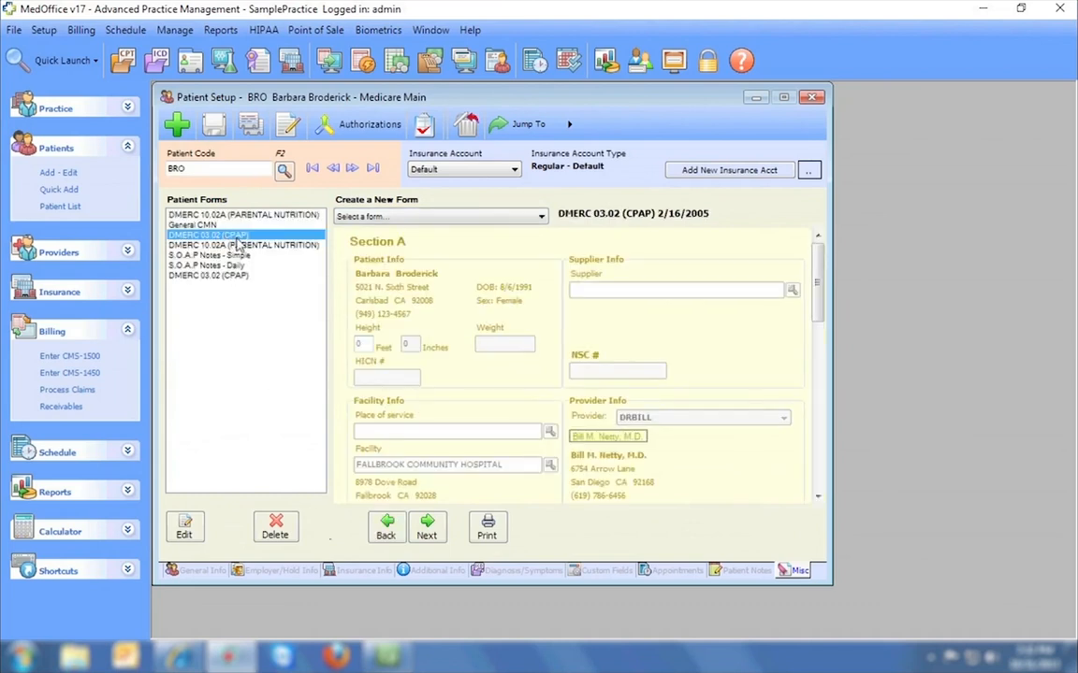
{"action": "left_click", "coordinate": [490, 528]}
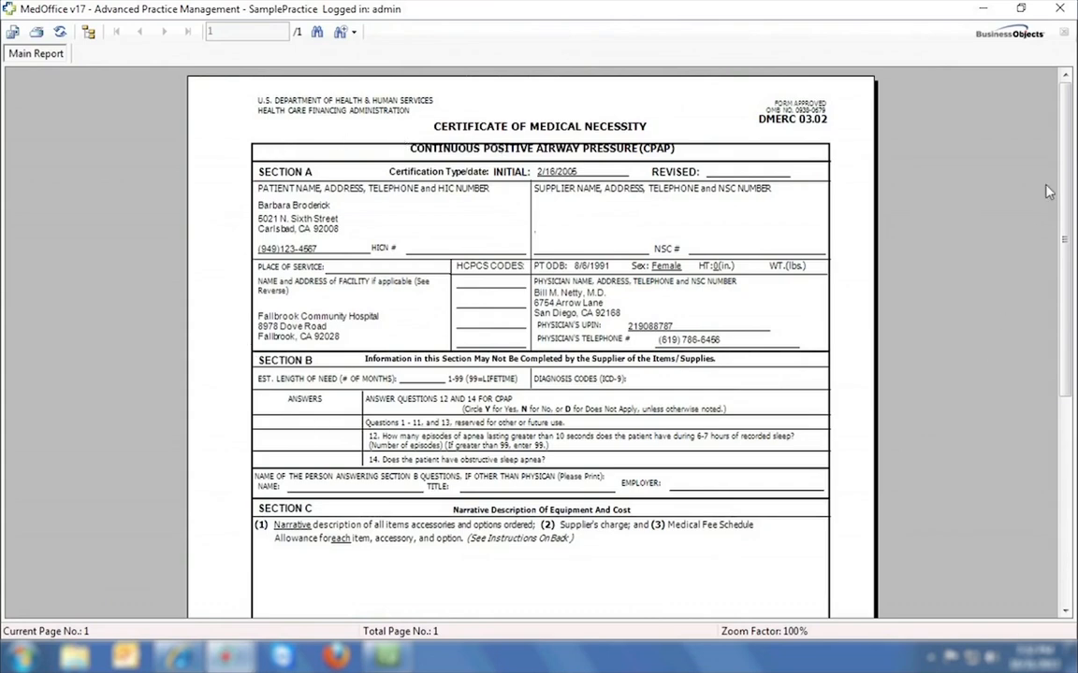
{"action": "mouse_move", "coordinate": [1068, 152]}
{"action": "left_mouse_down"}
{"action": "mouse_move", "coordinate": [1067, 367]}
{"action": "mouse_move", "coordinate": [1067, 150]}
{"action": "left_mouse_up"}
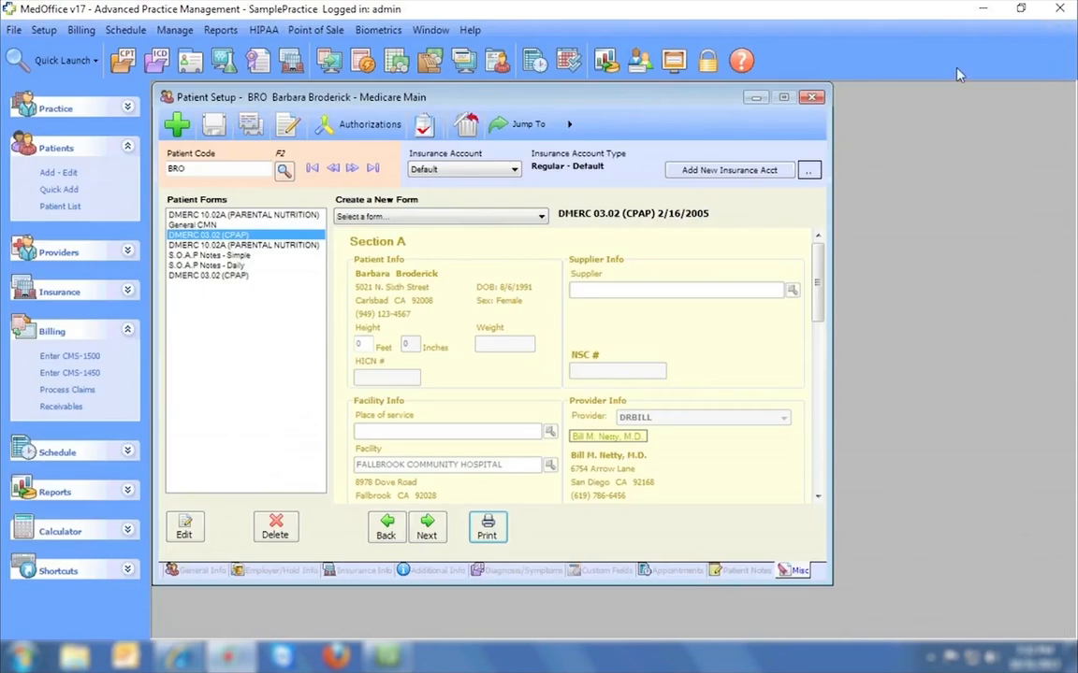
{"action": "left_click", "coordinate": [813, 97]}
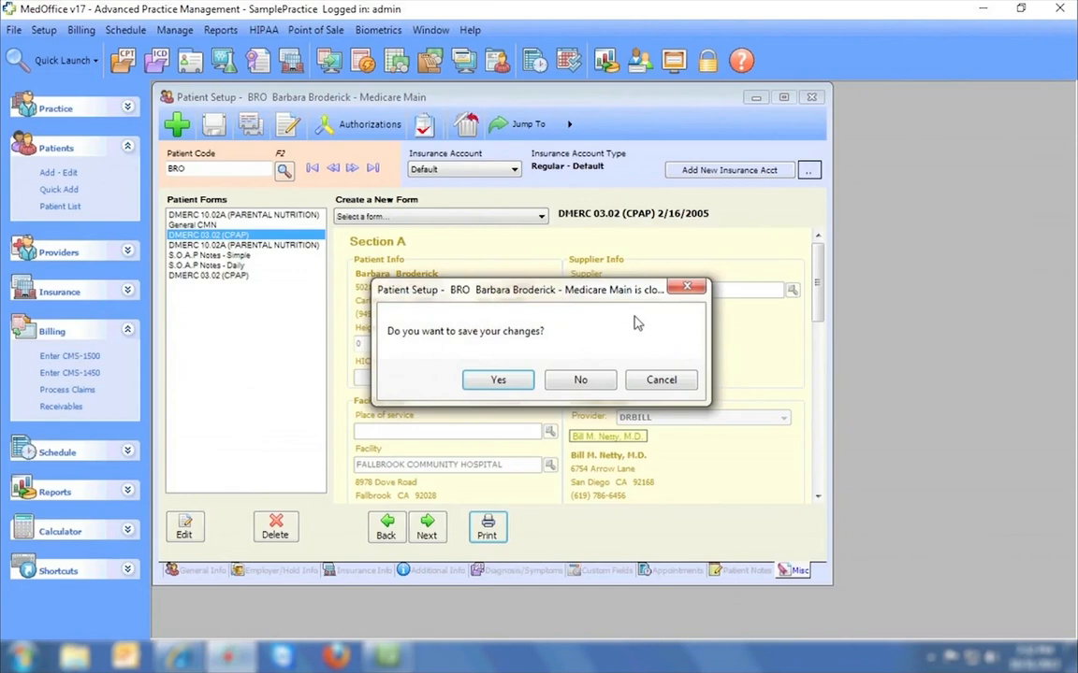
{"action": "left_click", "coordinate": [581, 379]}
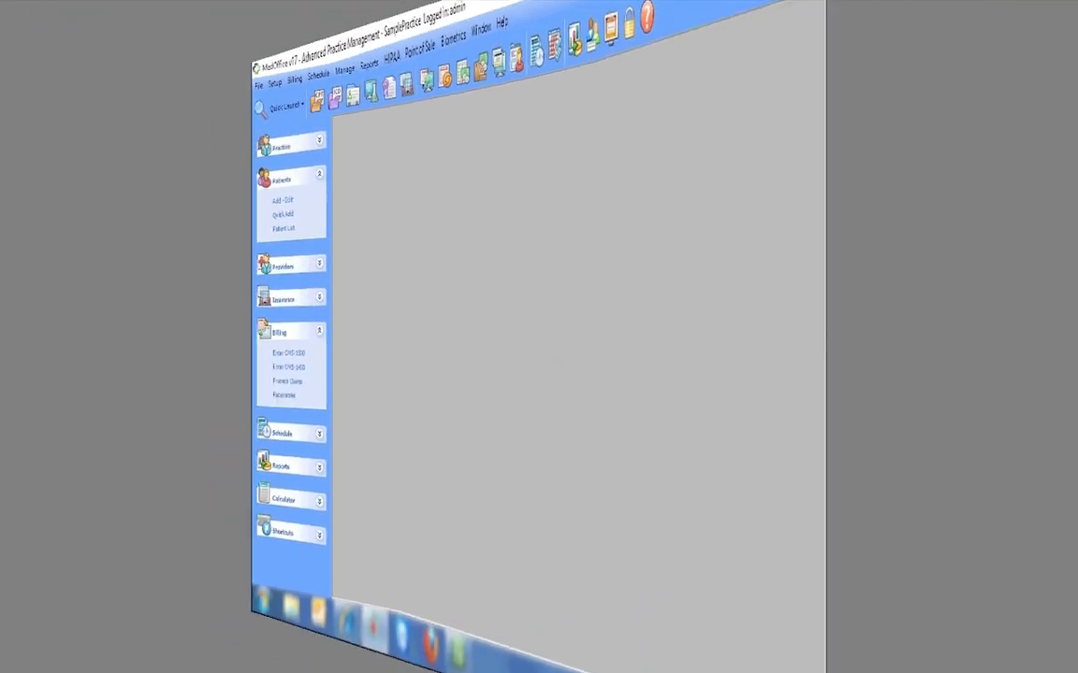
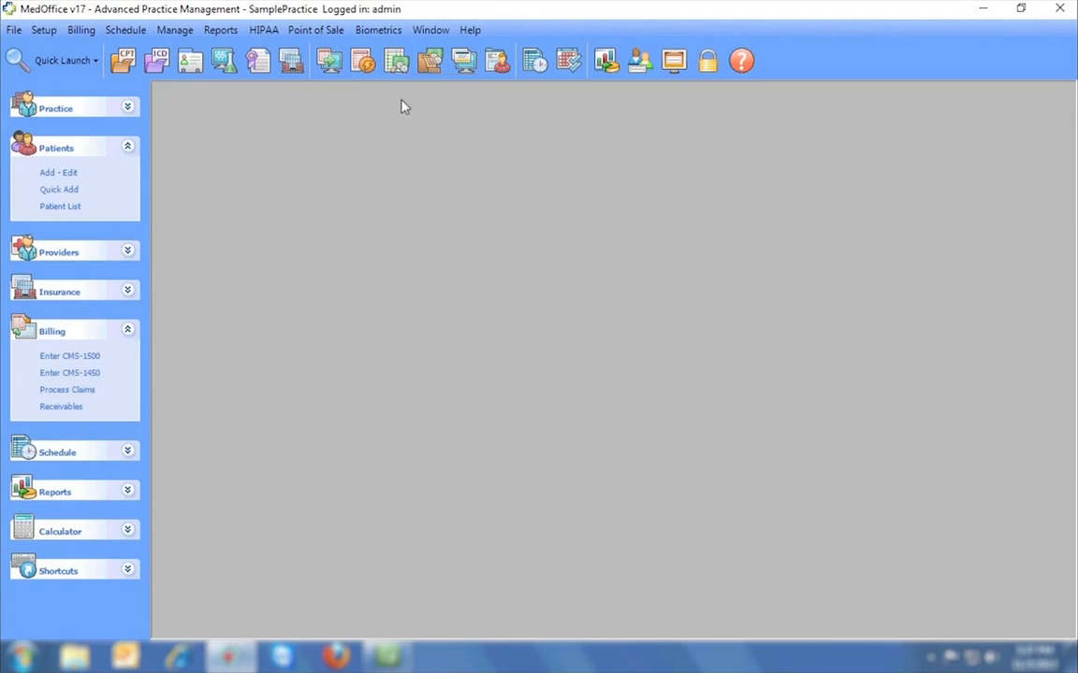
Open the next patient's record and view their insurance info and authorizations list.
{"action": "left_click", "coordinate": [64, 174]}
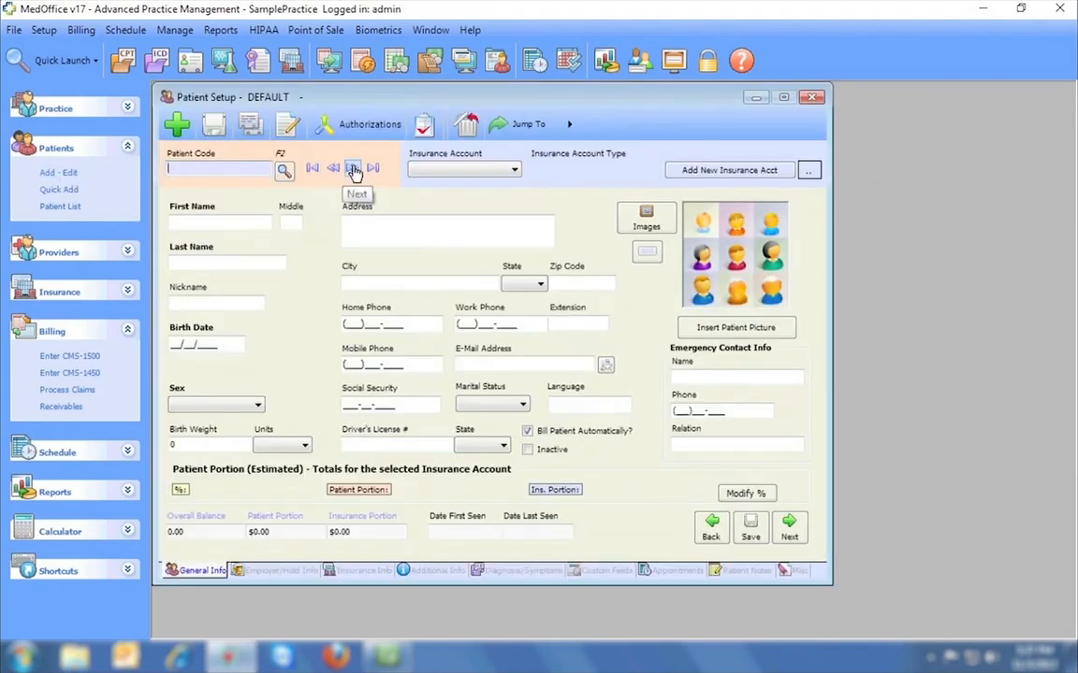
{"action": "left_click", "coordinate": [353, 170]}
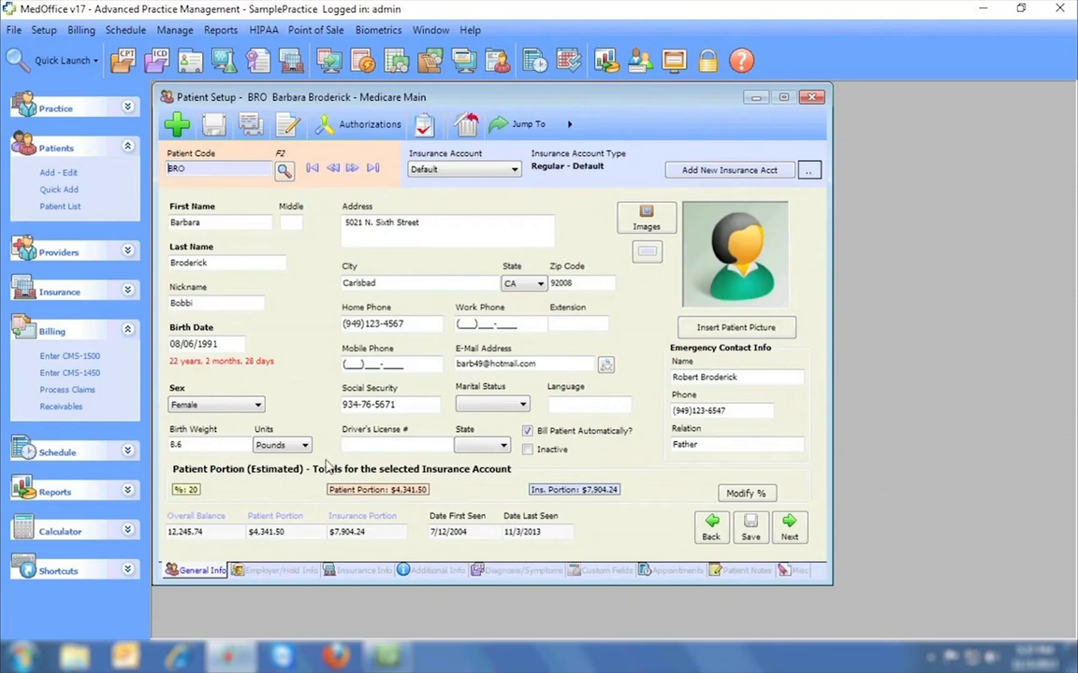
{"action": "left_click", "coordinate": [342, 571]}
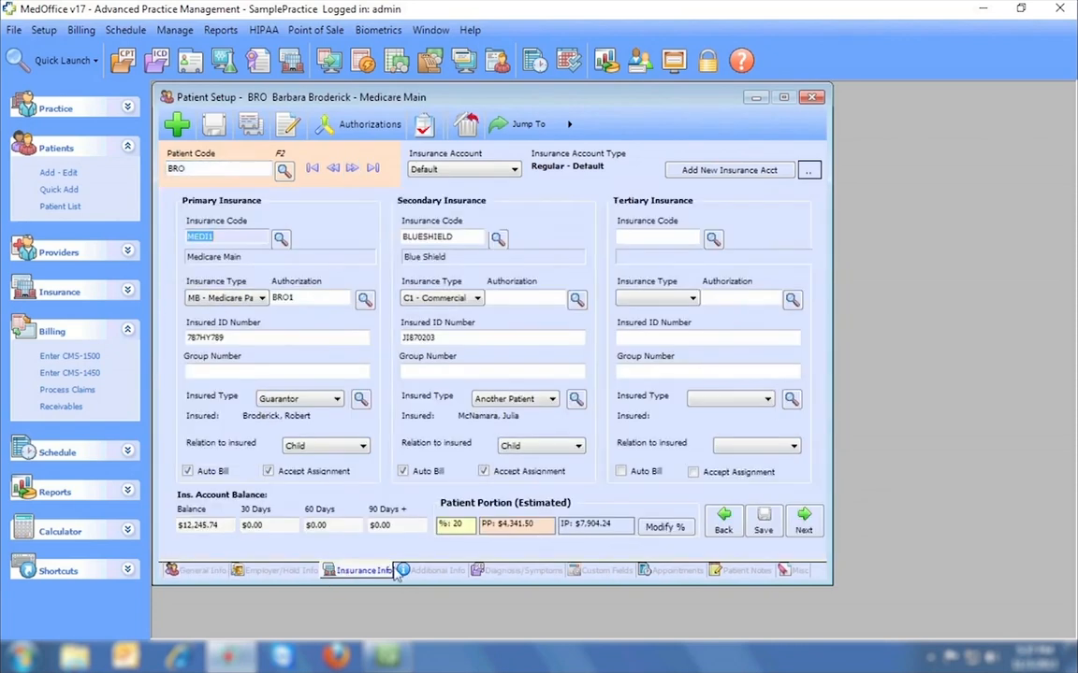
{"action": "left_click", "coordinate": [361, 125]}
{"action": "left_click_drag", "start_coordinate": [366, 101], "coordinate": [805, 115]}
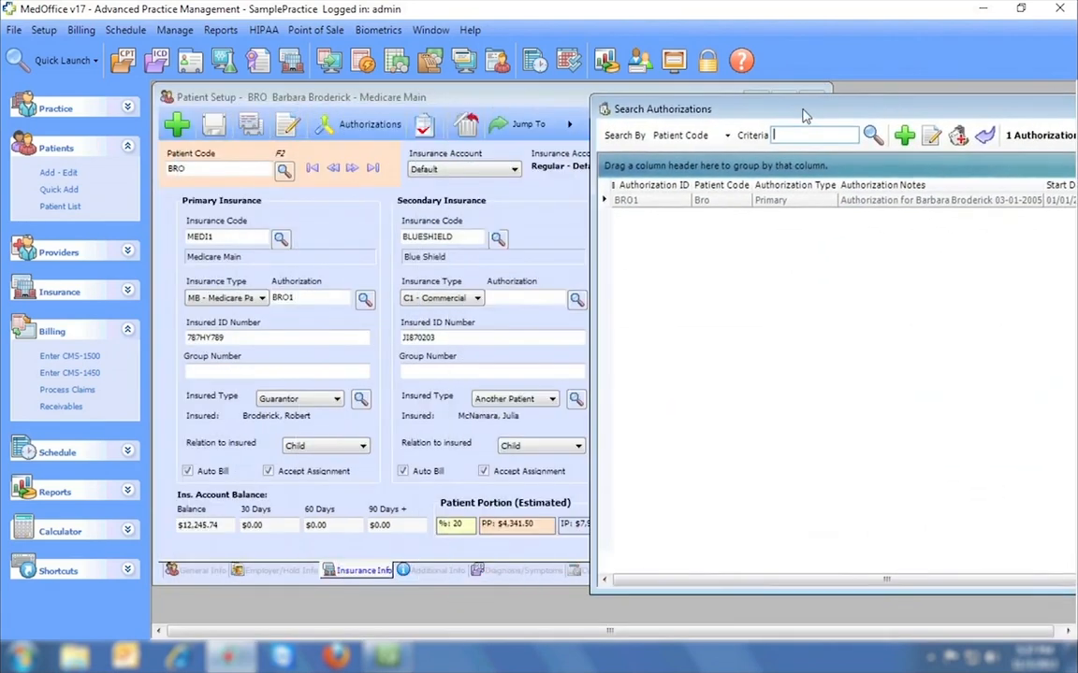
Jump to the patient's claim entry, close it, and start a new CMS-1450 institutional claim.
{"action": "left_click", "coordinate": [534, 132]}
{"action": "left_click", "coordinate": [631, 153]}
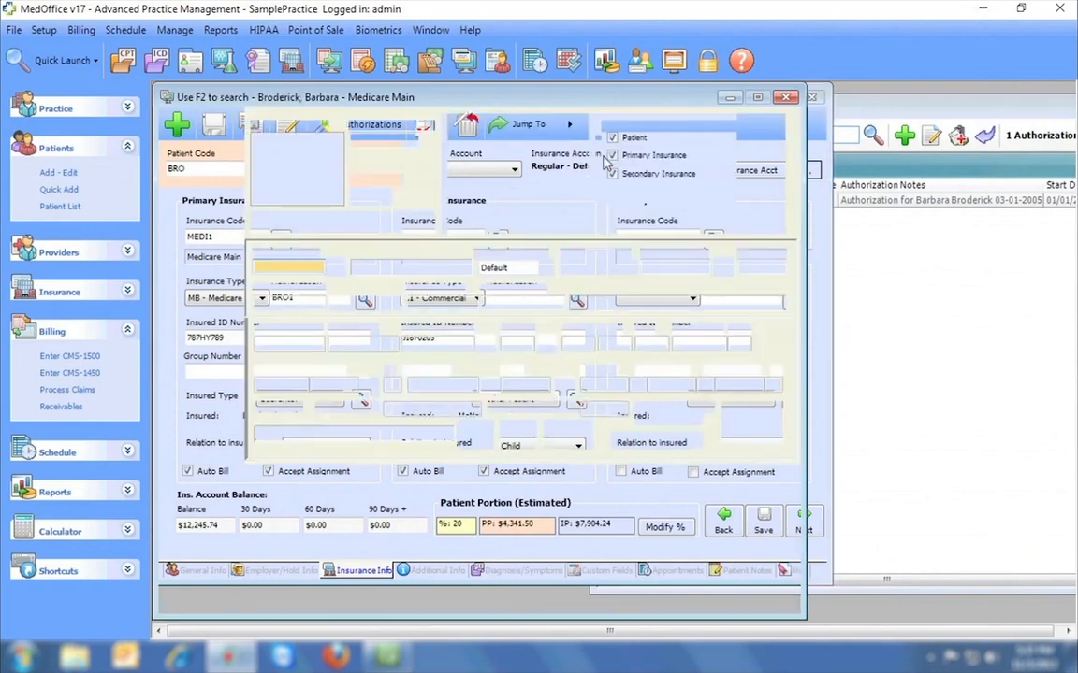
{"action": "left_click_drag", "start_coordinate": [574, 125], "coordinate": [724, 143]}
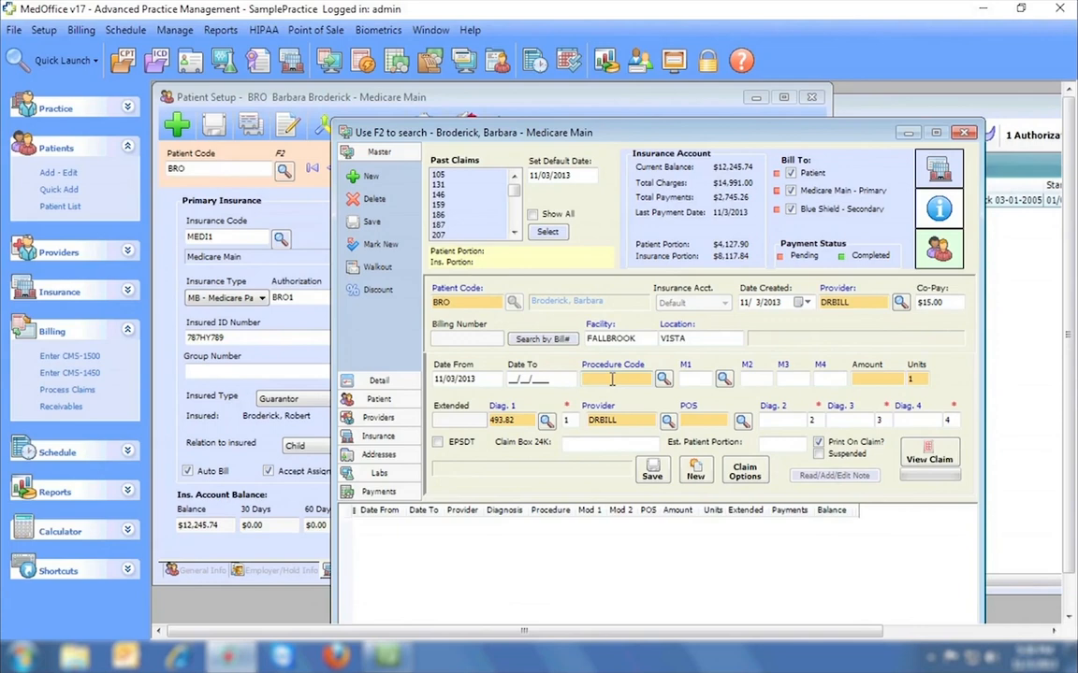
{"action": "left_click", "coordinate": [966, 136]}
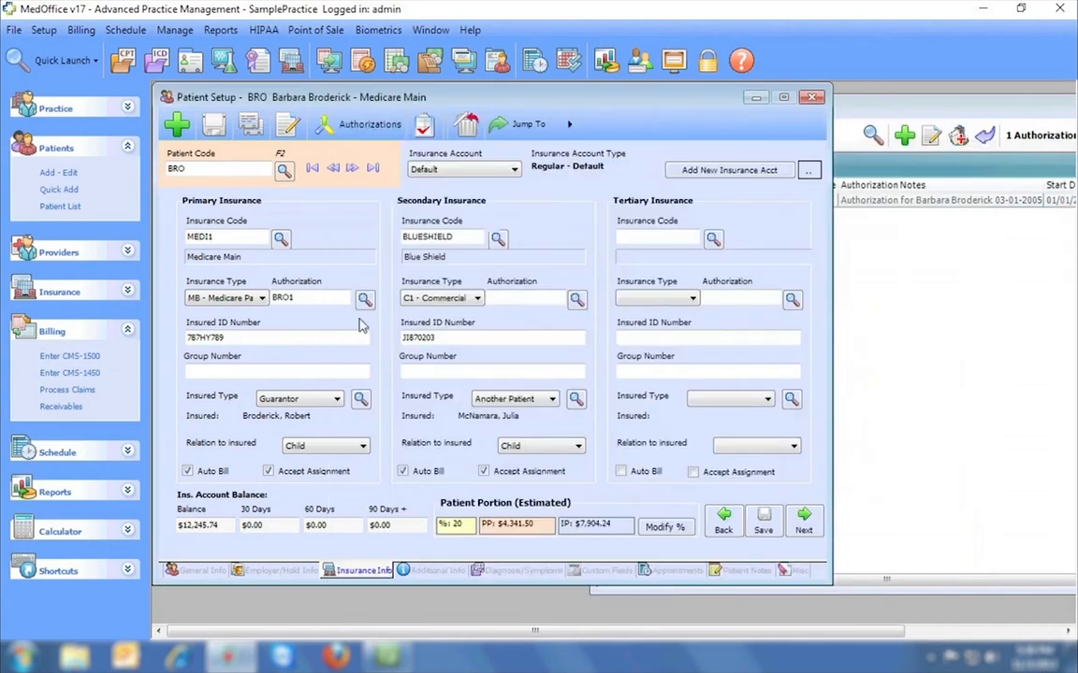
{"action": "left_click", "coordinate": [66, 373]}
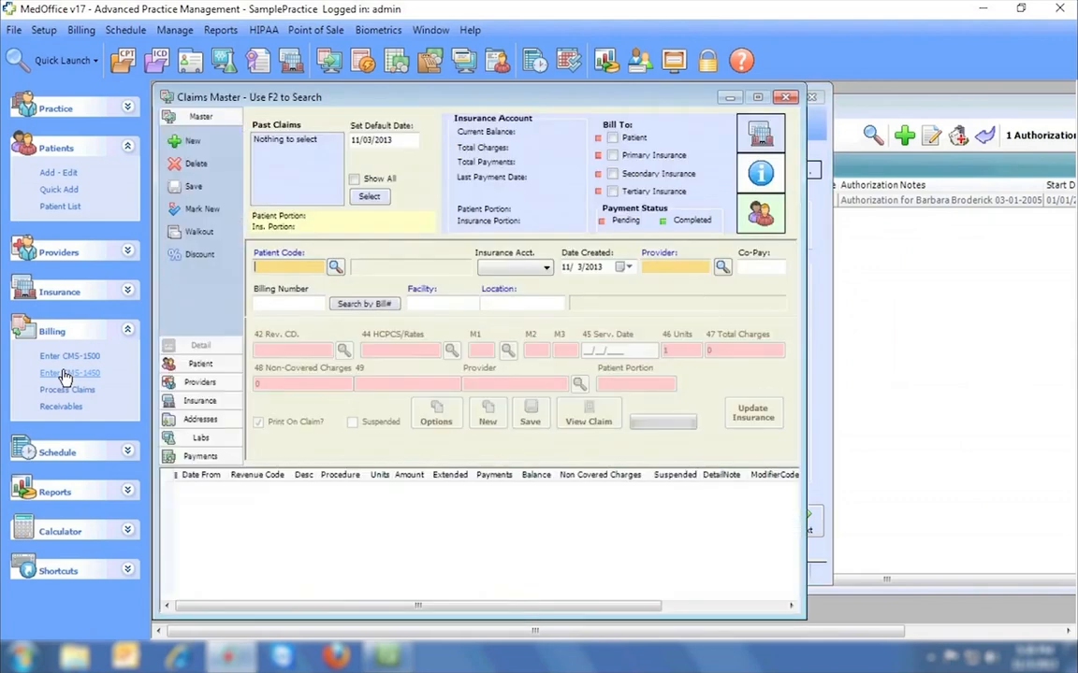
Fill the CMS-1450 with a patient and browse the revenue, HCPCS and modifier code lookups.
{"action": "left_click", "coordinate": [338, 269]}
{"action": "double_click", "coordinate": [337, 222]}
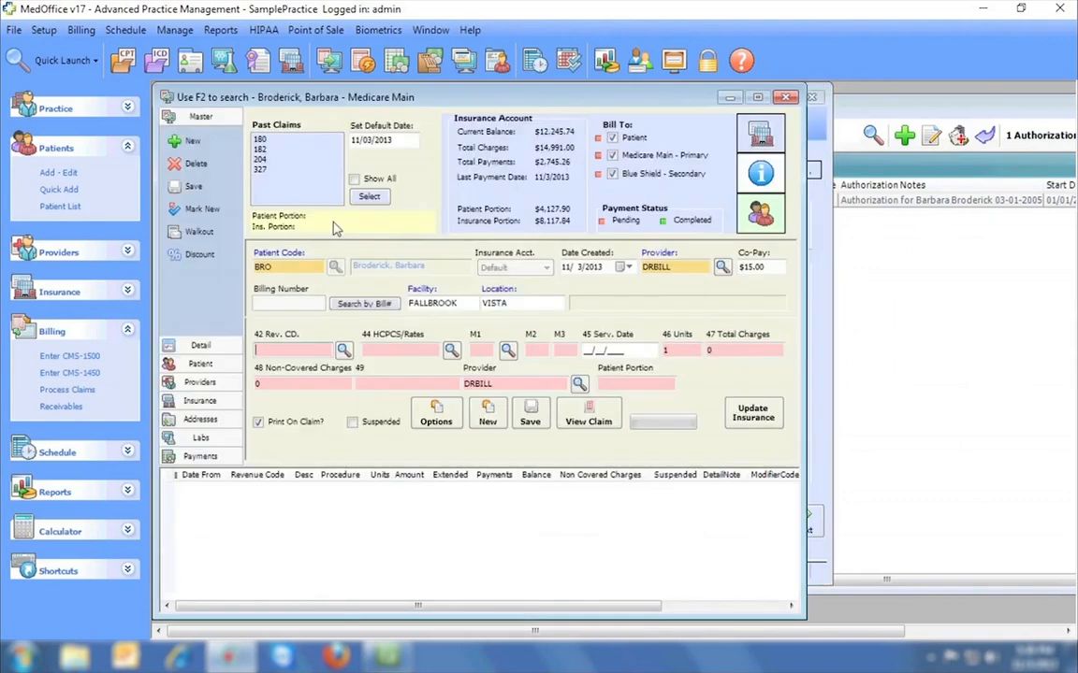
{"action": "left_click", "coordinate": [343, 351]}
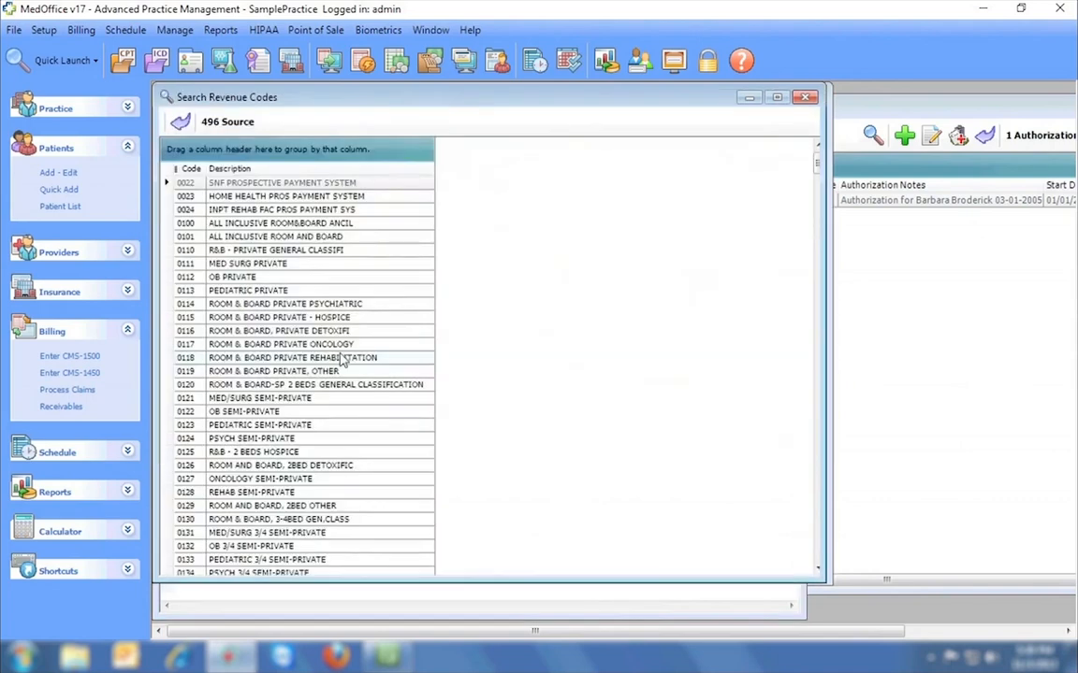
{"action": "left_click", "coordinate": [805, 98]}
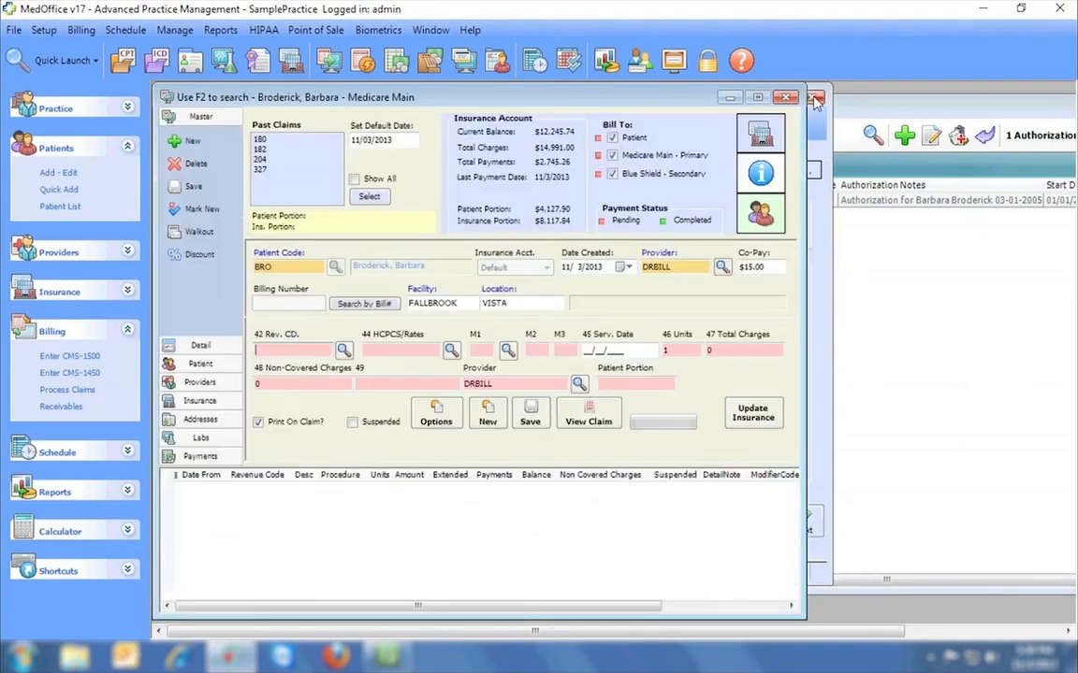
{"action": "left_click", "coordinate": [452, 351]}
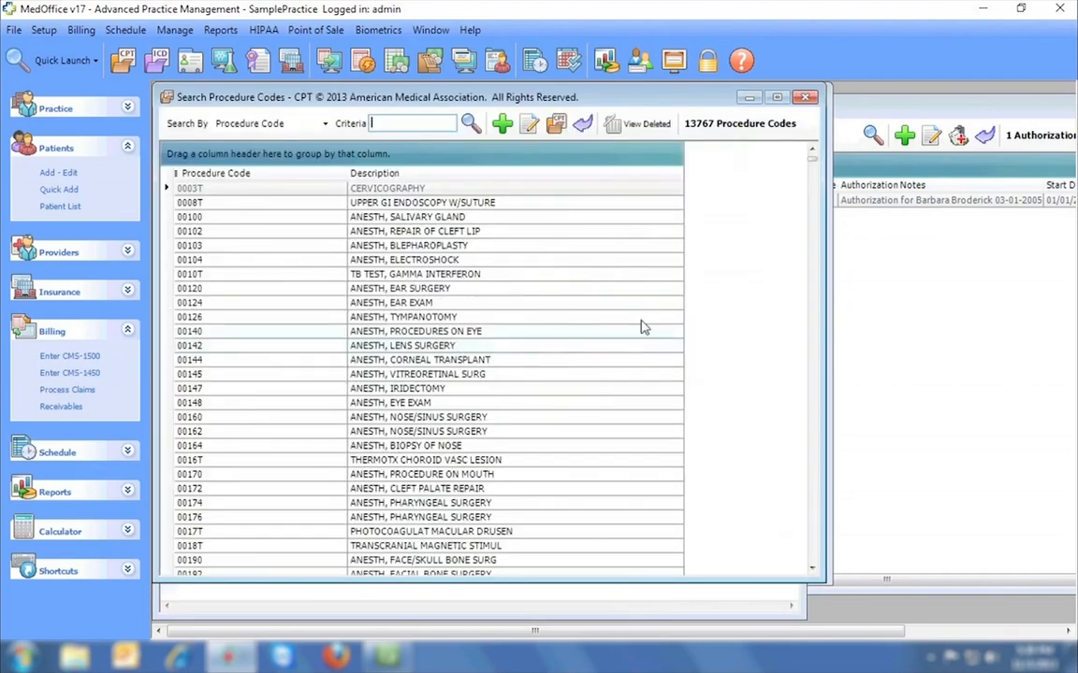
{"action": "left_click", "coordinate": [810, 99]}
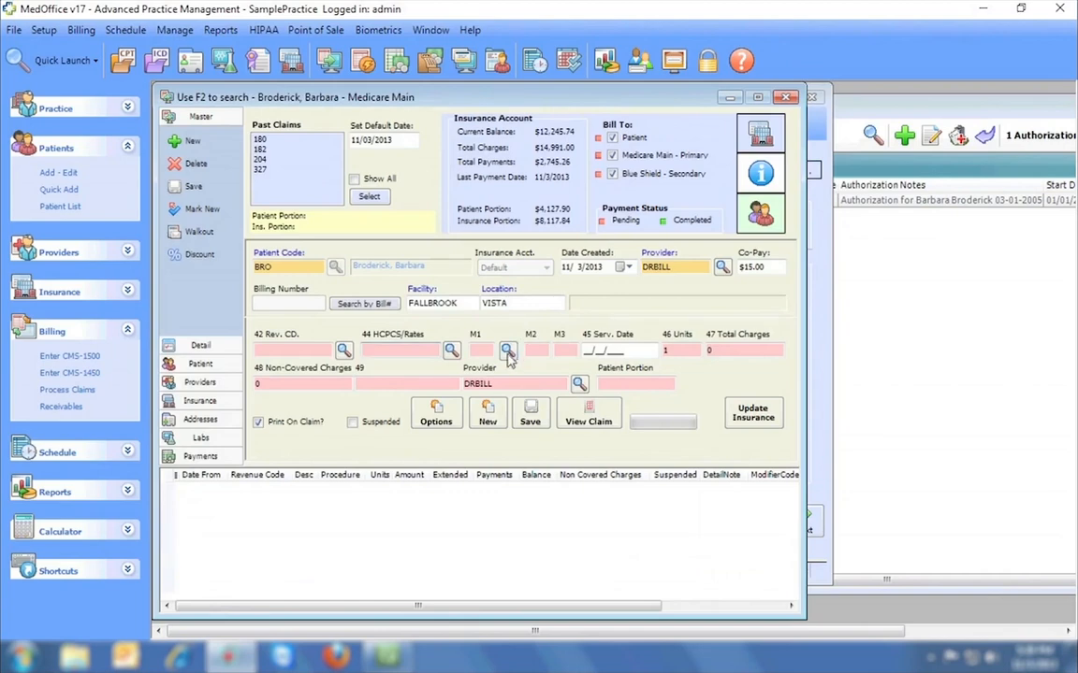
{"action": "left_click", "coordinate": [508, 352]}
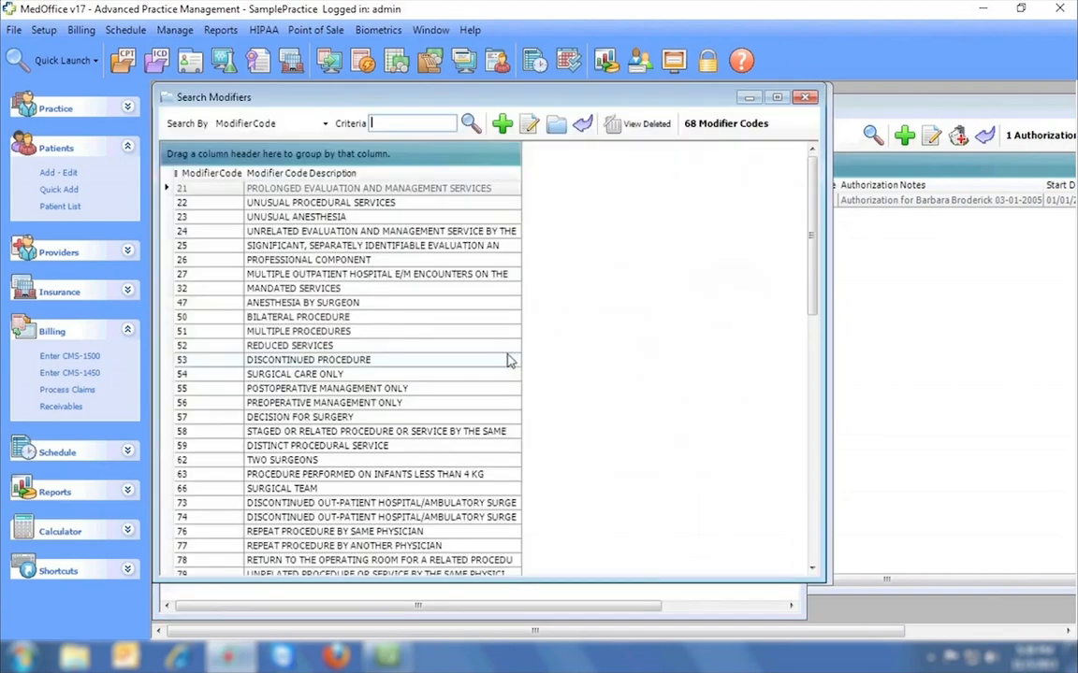
{"action": "left_click", "coordinate": [805, 97]}
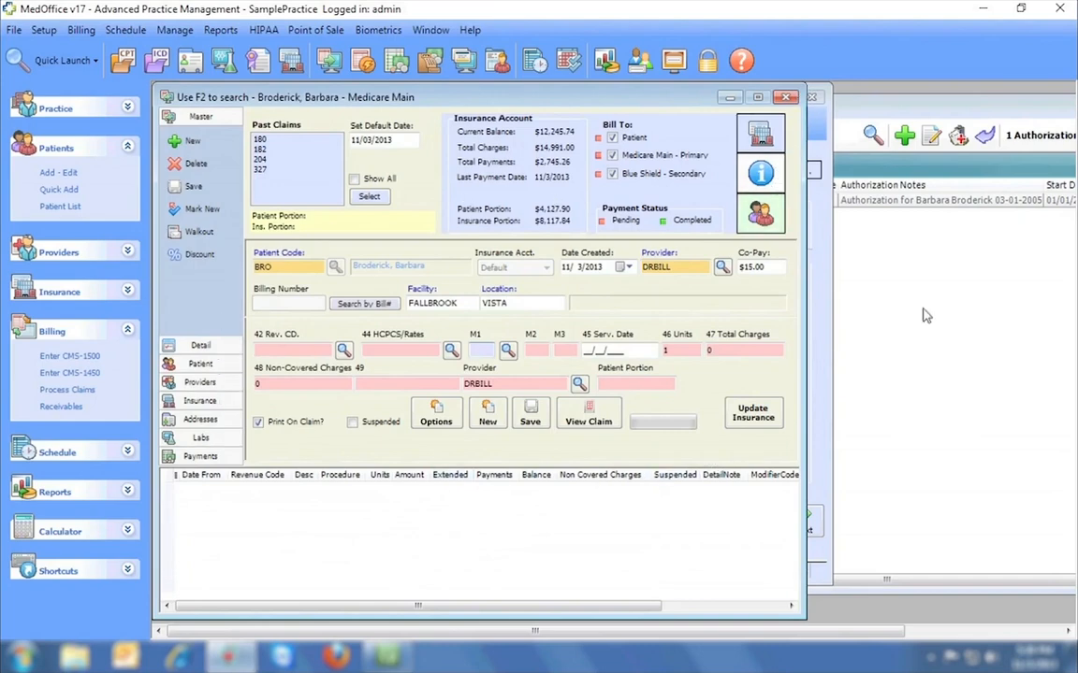
Close Patient Setup without saving and close the authorizations list.
{"action": "left_click", "coordinate": [992, 8]}
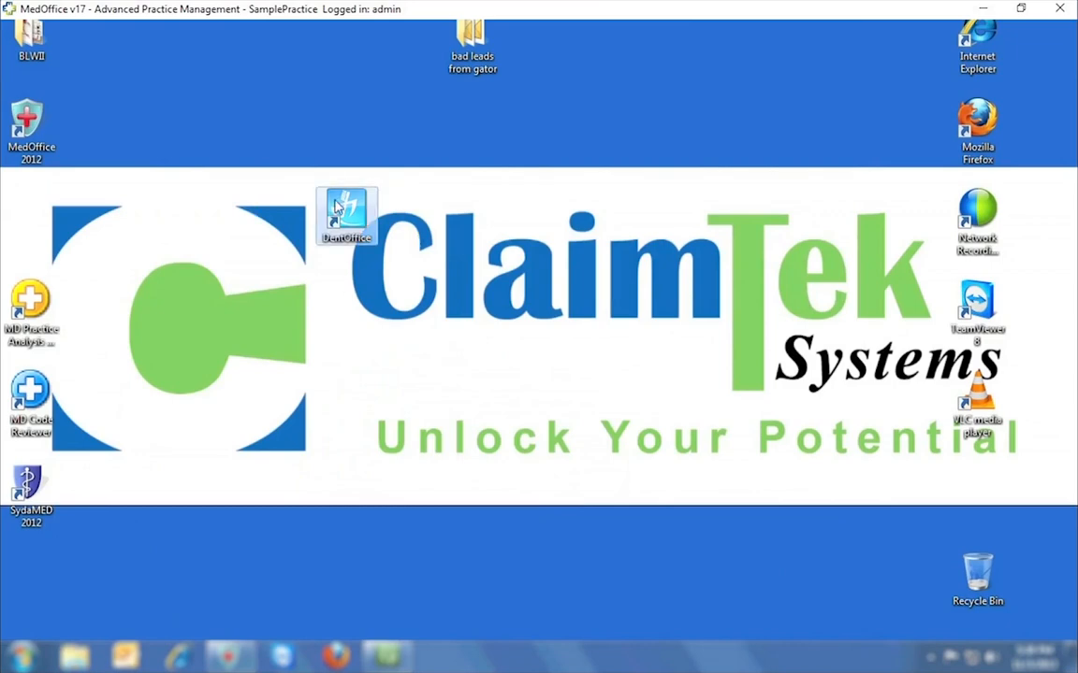
{"action": "left_click", "coordinate": [229, 655]}
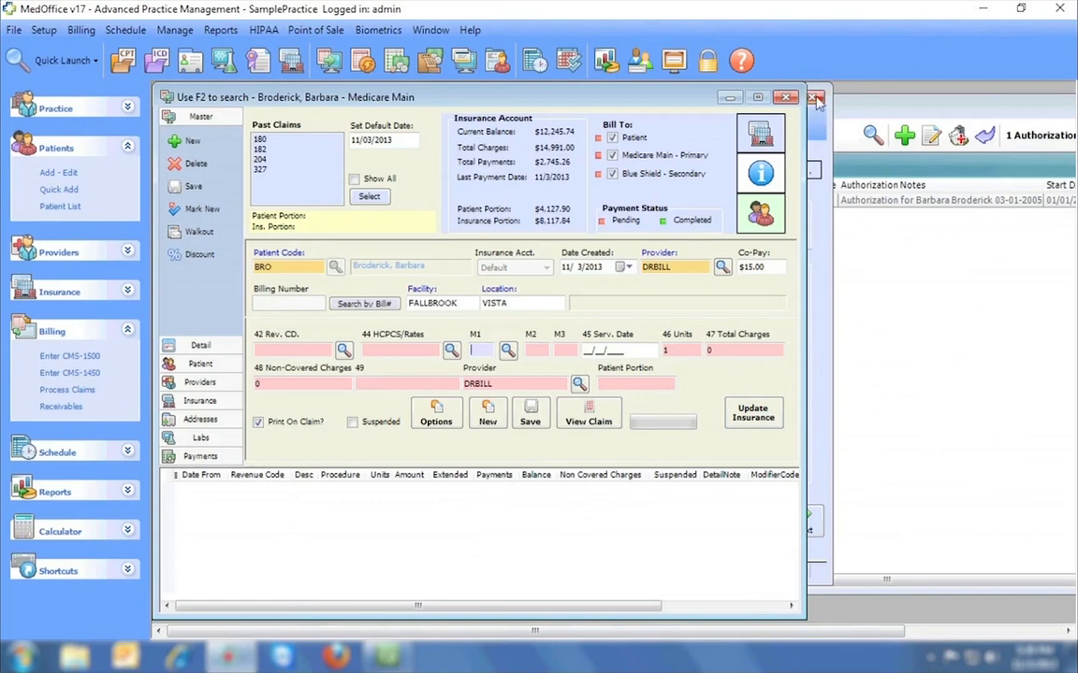
{"action": "left_click", "coordinate": [813, 97]}
{"action": "key", "text": "n"}
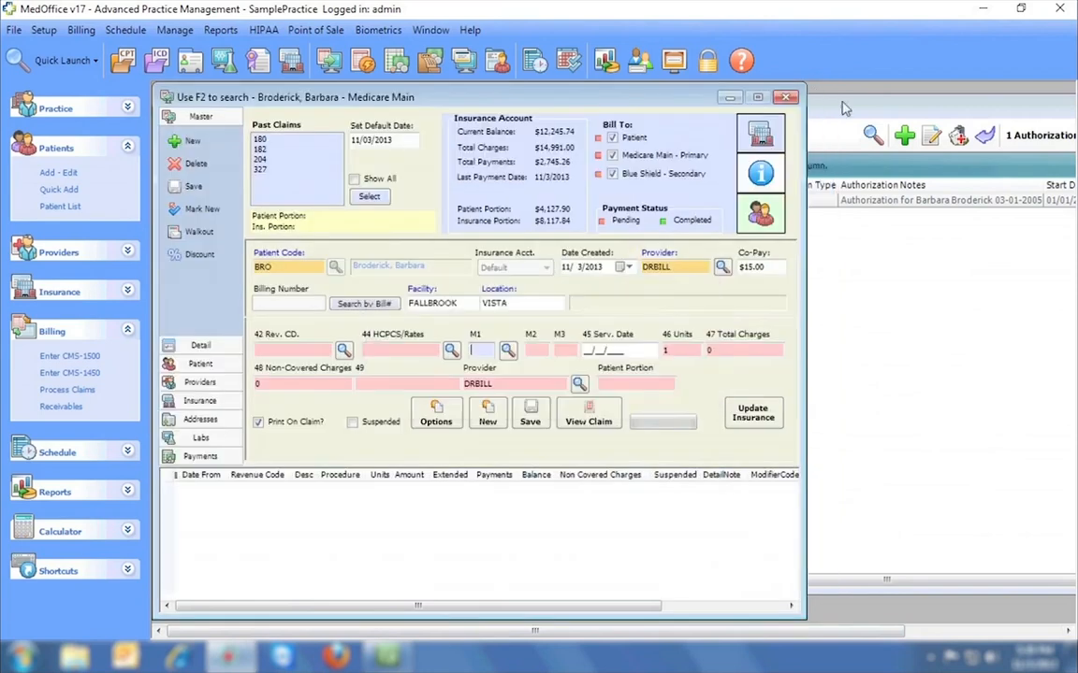
{"action": "left_click_drag", "start_coordinate": [840, 103], "coordinate": [468, 120]}
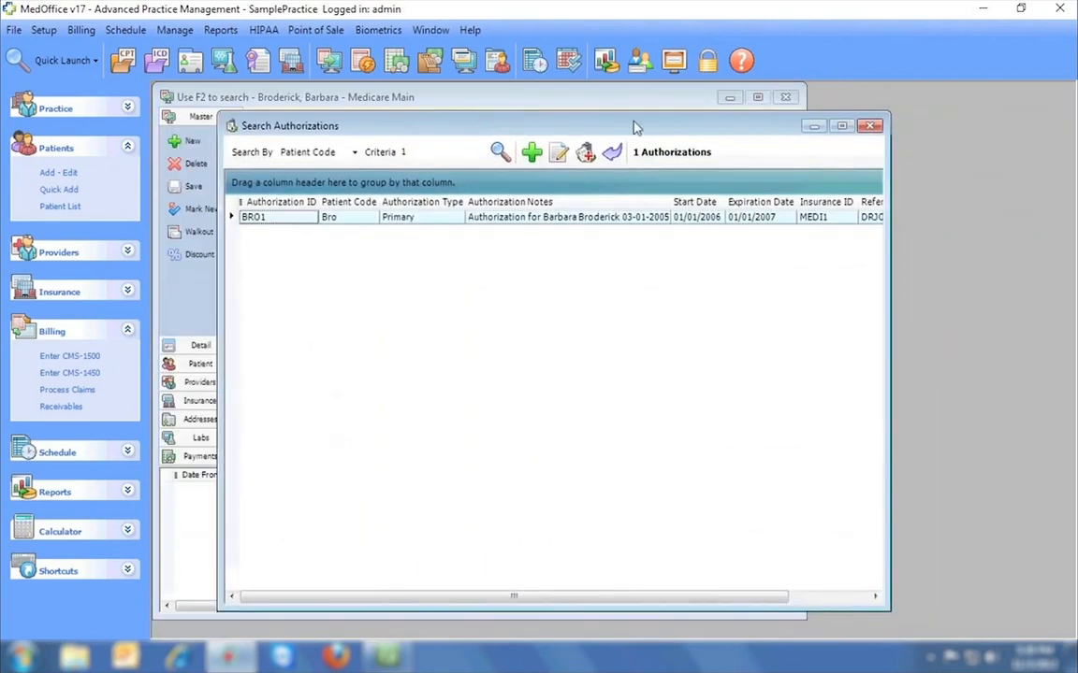
{"action": "left_click", "coordinate": [869, 125]}
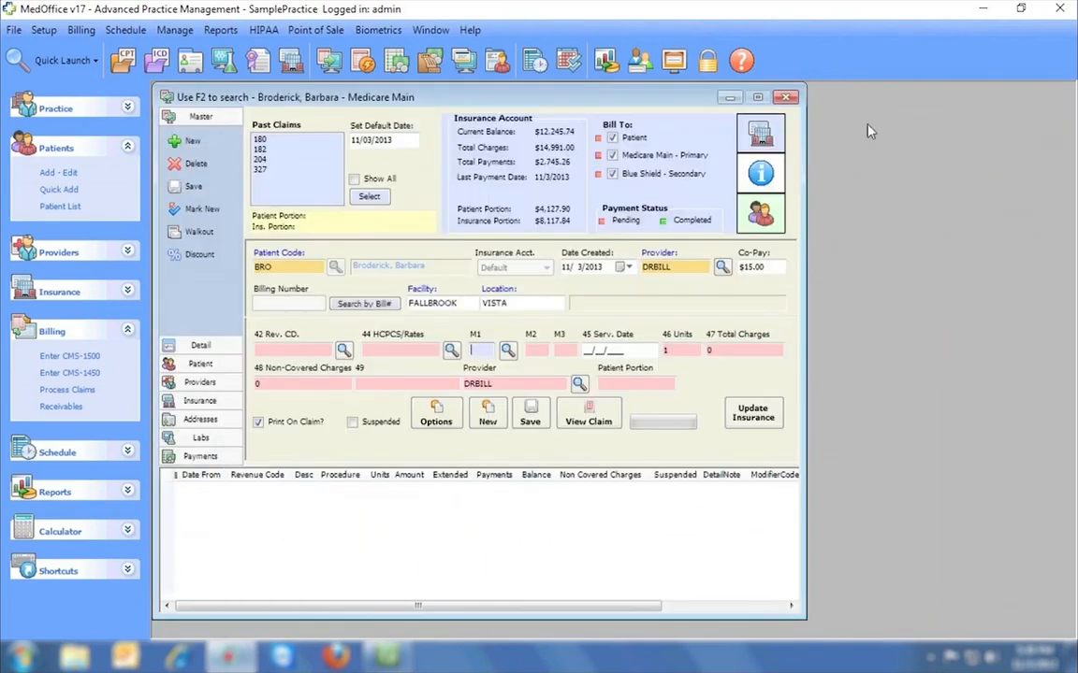
Open a new CMS-1500 claim and close the extra blank form and the CMS-1450 claim.
{"action": "left_click", "coordinate": [69, 356]}
{"action": "left_click_drag", "start_coordinate": [349, 99], "coordinate": [622, 116]}
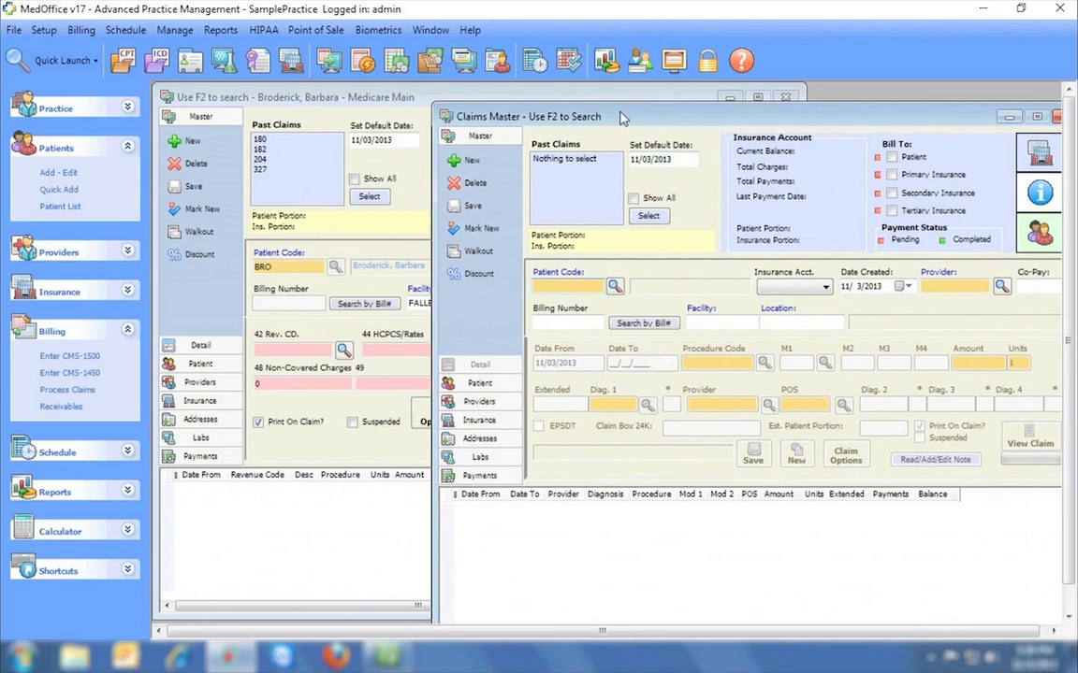
{"action": "left_click", "coordinate": [547, 90]}
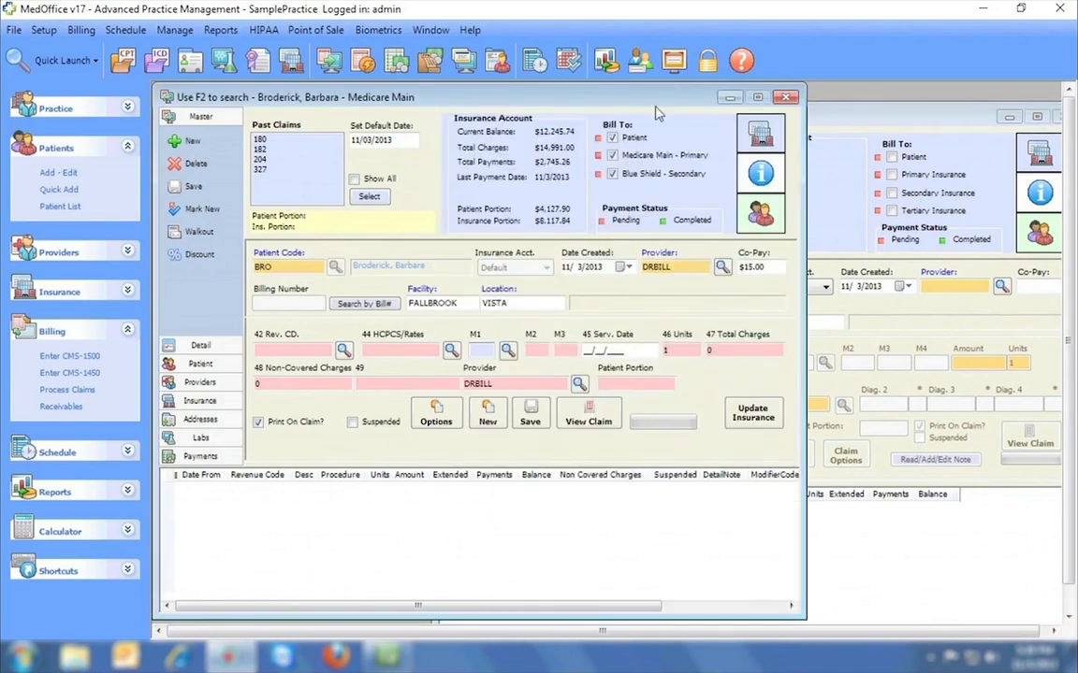
{"action": "left_click", "coordinate": [846, 120]}
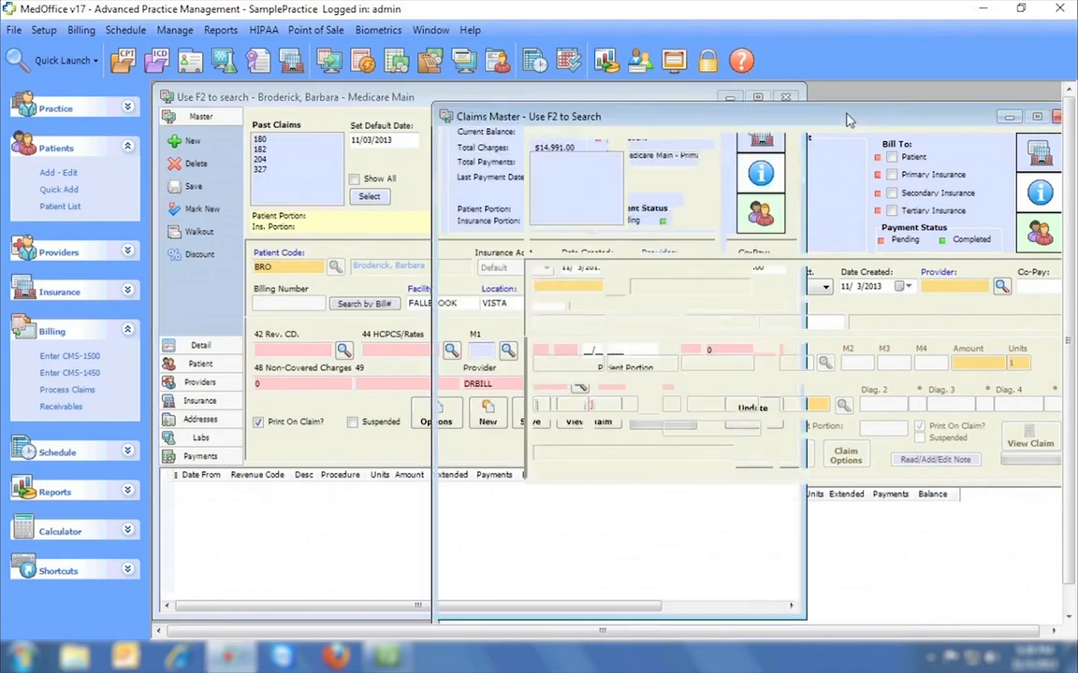
{"action": "left_click", "coordinate": [1056, 118]}
{"action": "left_click", "coordinate": [788, 98]}
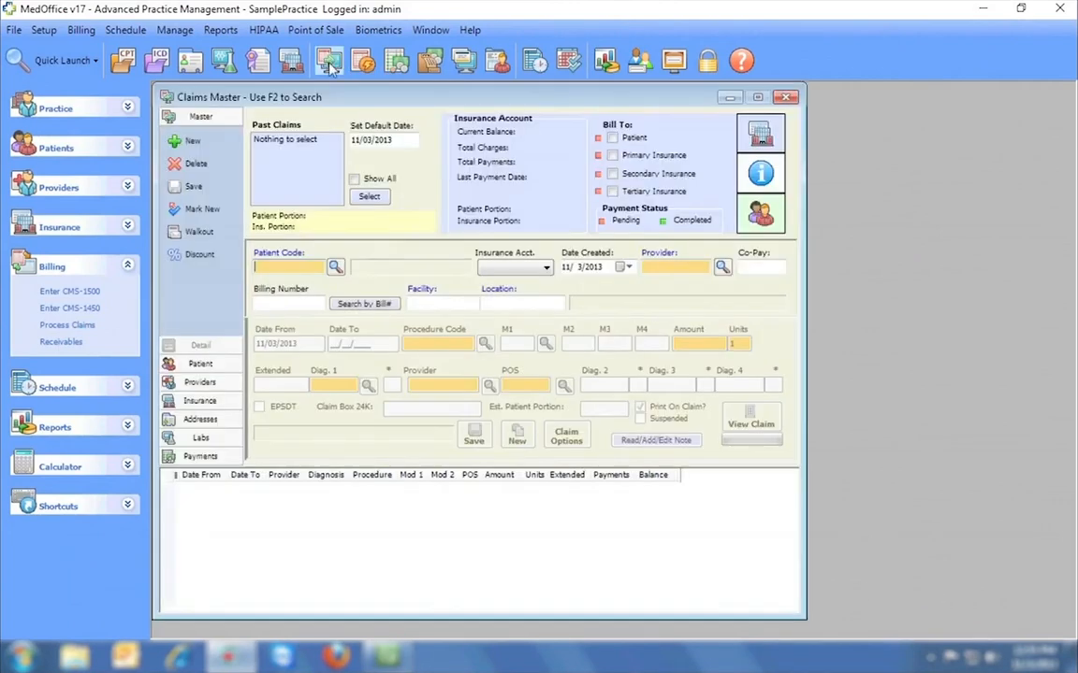
Choose the patient and save a service line for procedure 97110 at $55.00.
{"action": "left_click", "coordinate": [336, 265]}
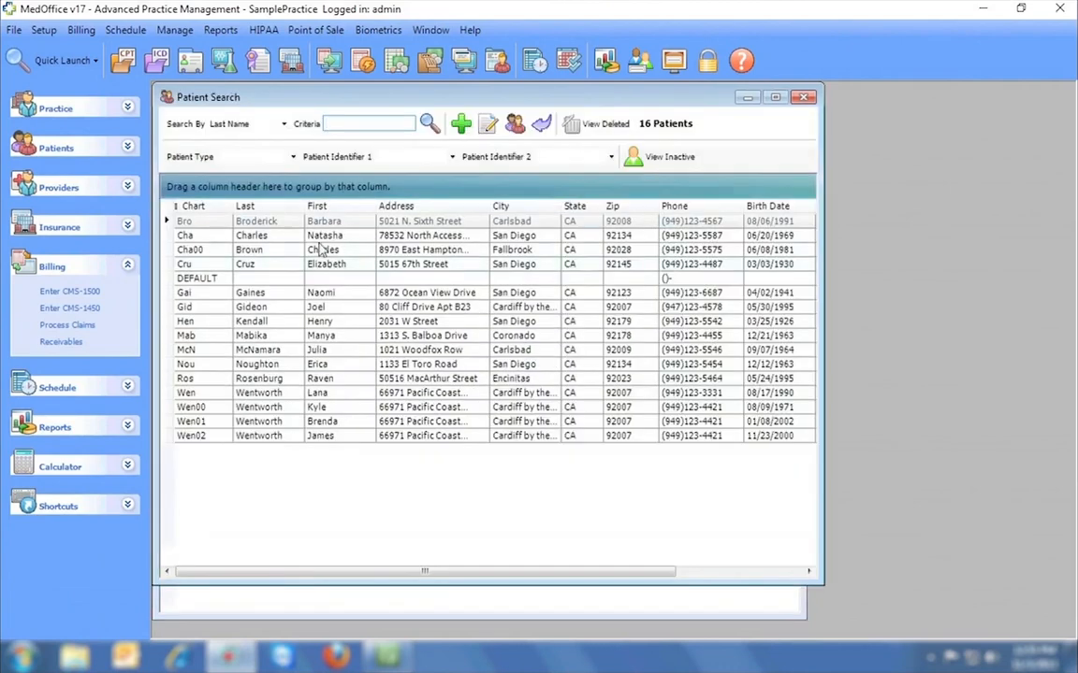
{"action": "double_click", "coordinate": [267, 221]}
{"action": "left_click", "coordinate": [428, 344]}
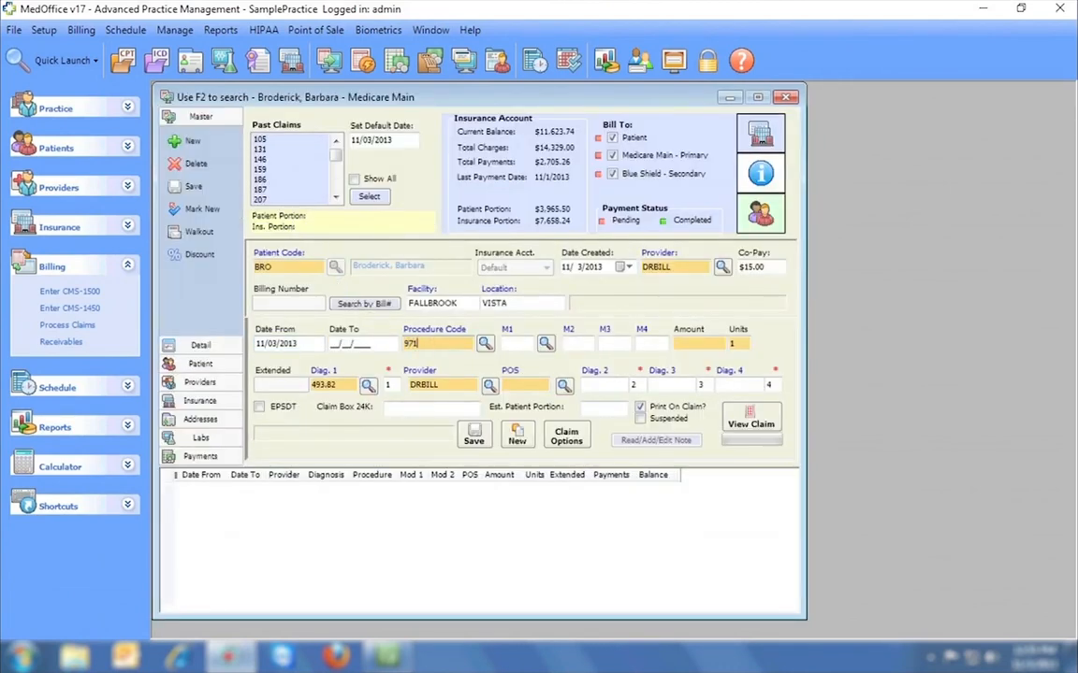
{"action": "key", "text": "Tab"}
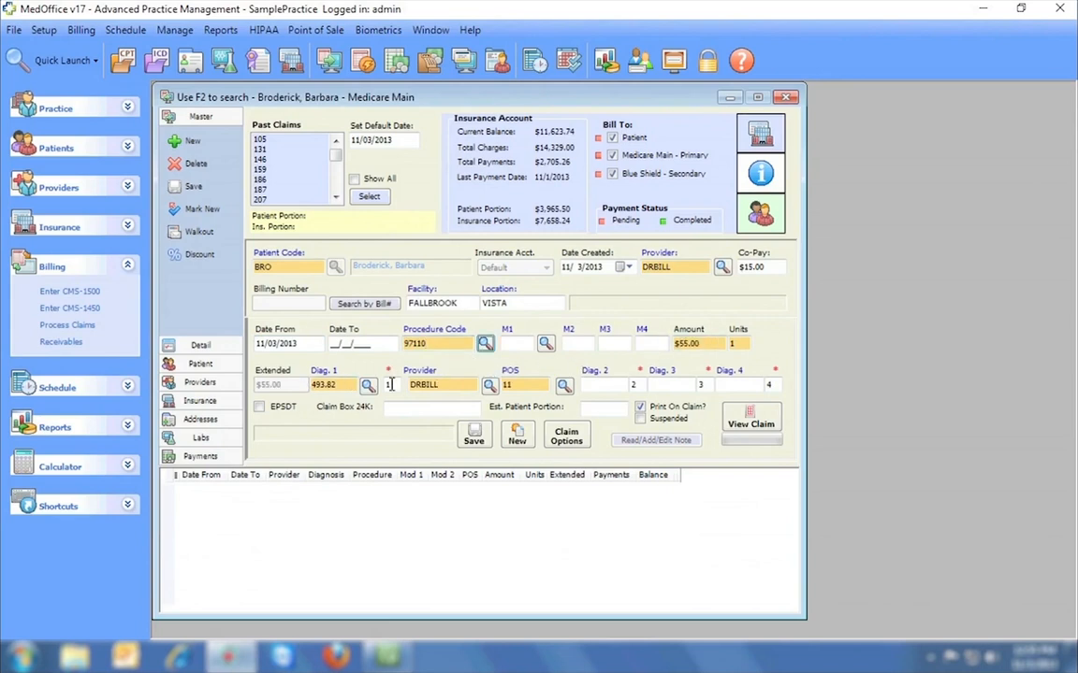
{"action": "left_click", "coordinate": [473, 436]}
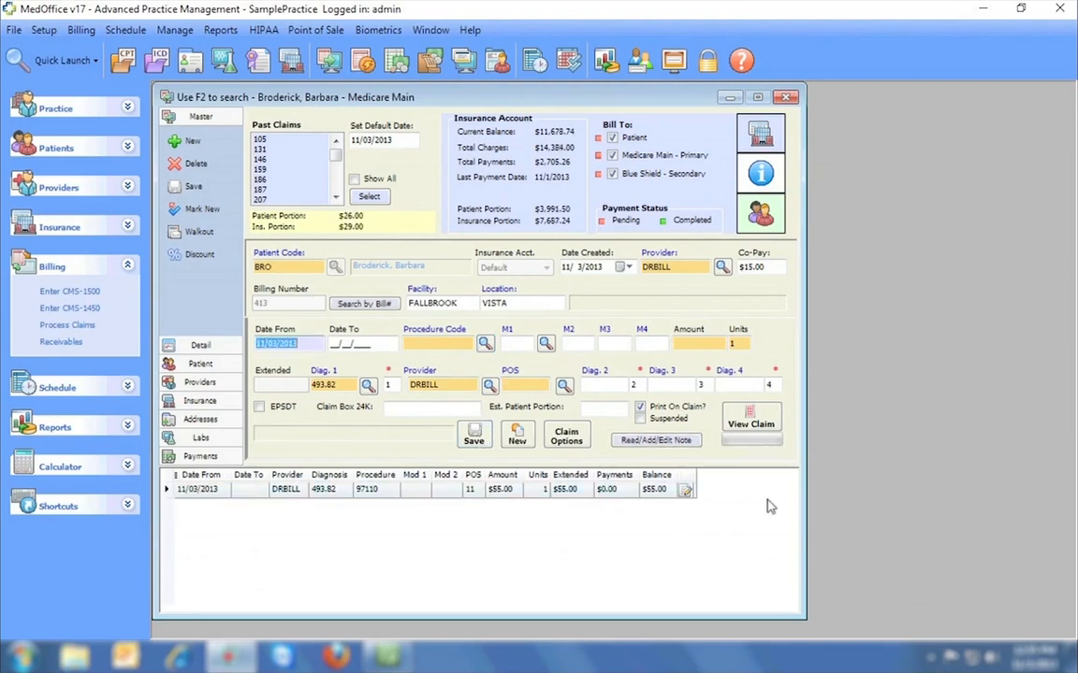
Preview the claim form with its lines, then close the preview.
{"action": "left_click", "coordinate": [760, 423]}
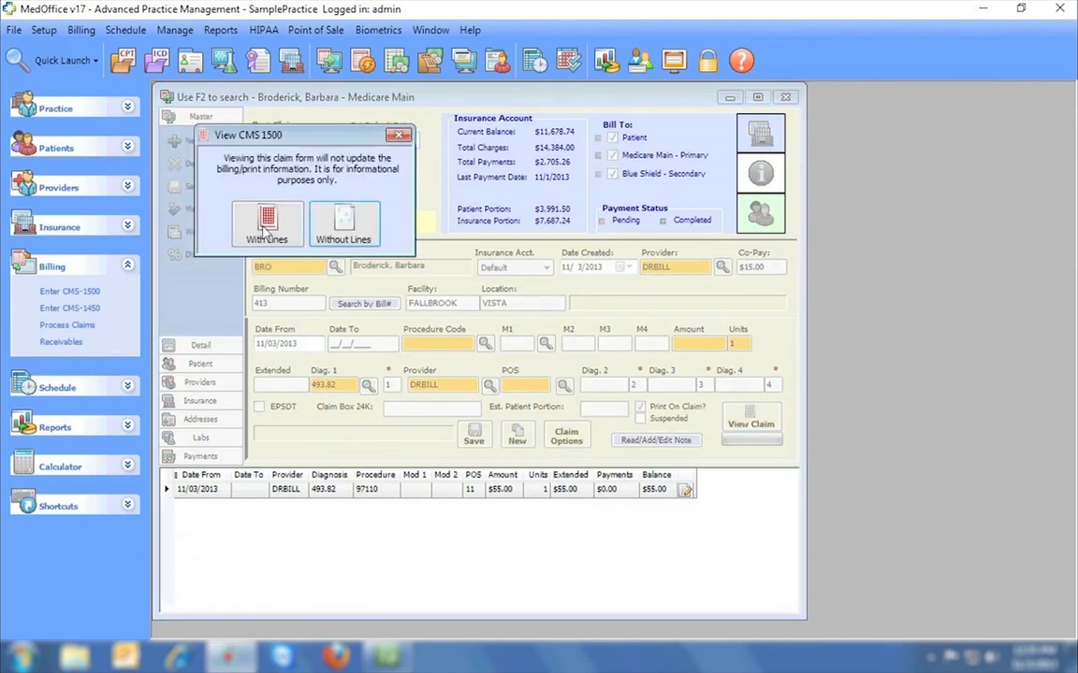
{"action": "left_click", "coordinate": [265, 227]}
{"action": "left_click_drag", "start_coordinate": [1055, 208], "coordinate": [1057, 181]}
{"action": "left_click", "coordinate": [1050, 98]}
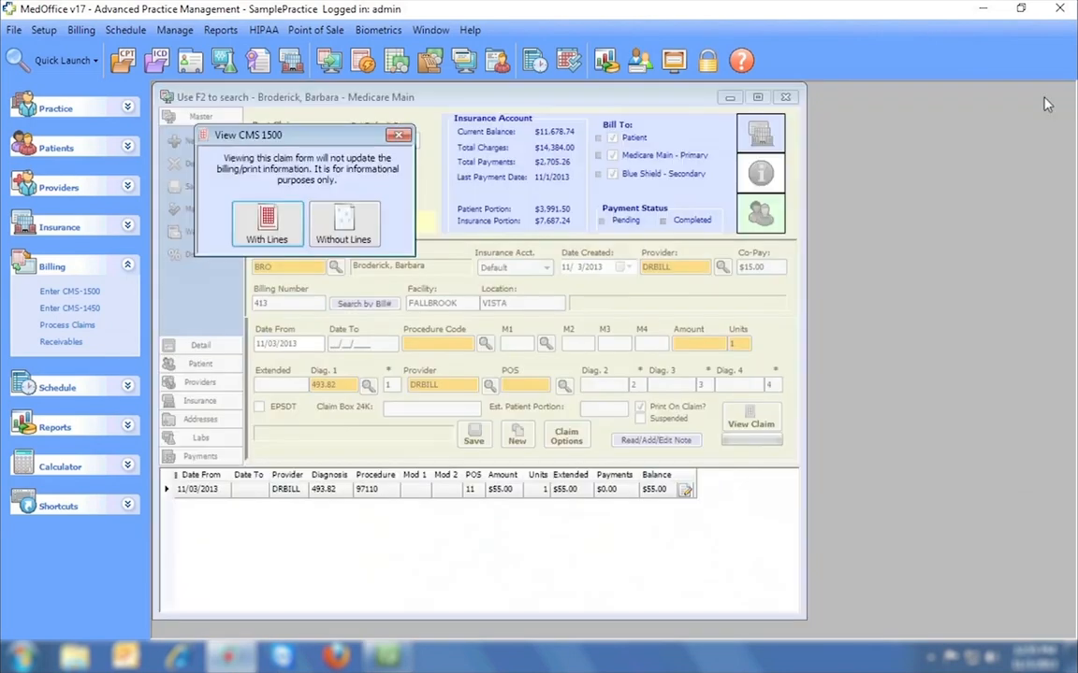
{"action": "left_click", "coordinate": [402, 136]}
Add and save a second service line for procedure 99213 at $47.00.
{"action": "left_click", "coordinate": [431, 344]}
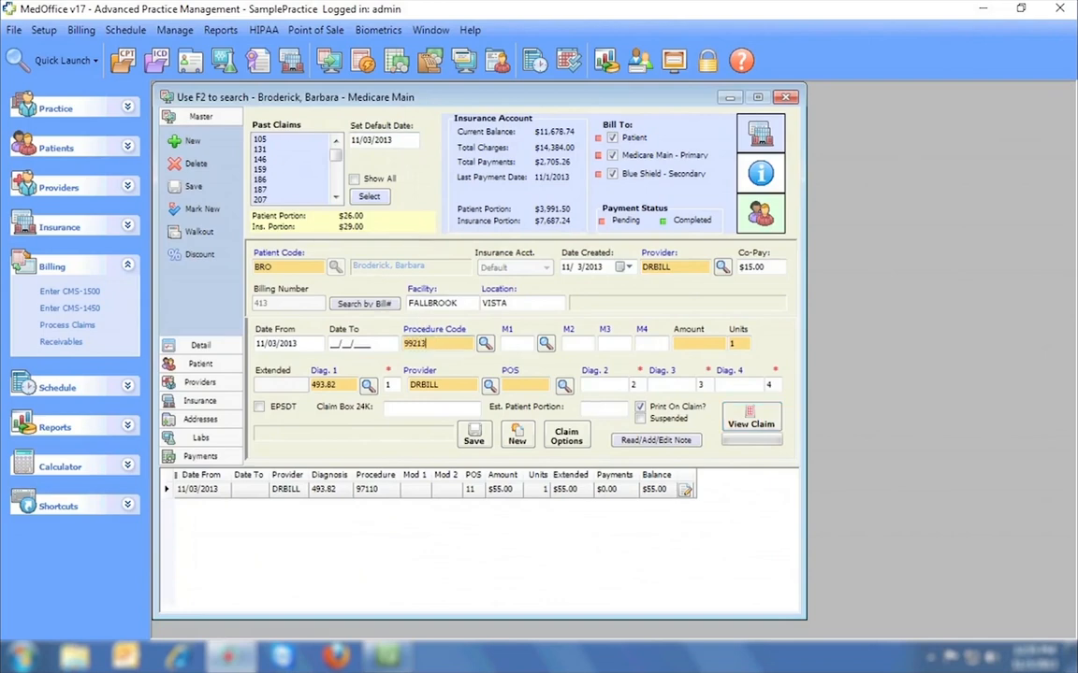
{"action": "key", "text": "Tab"}
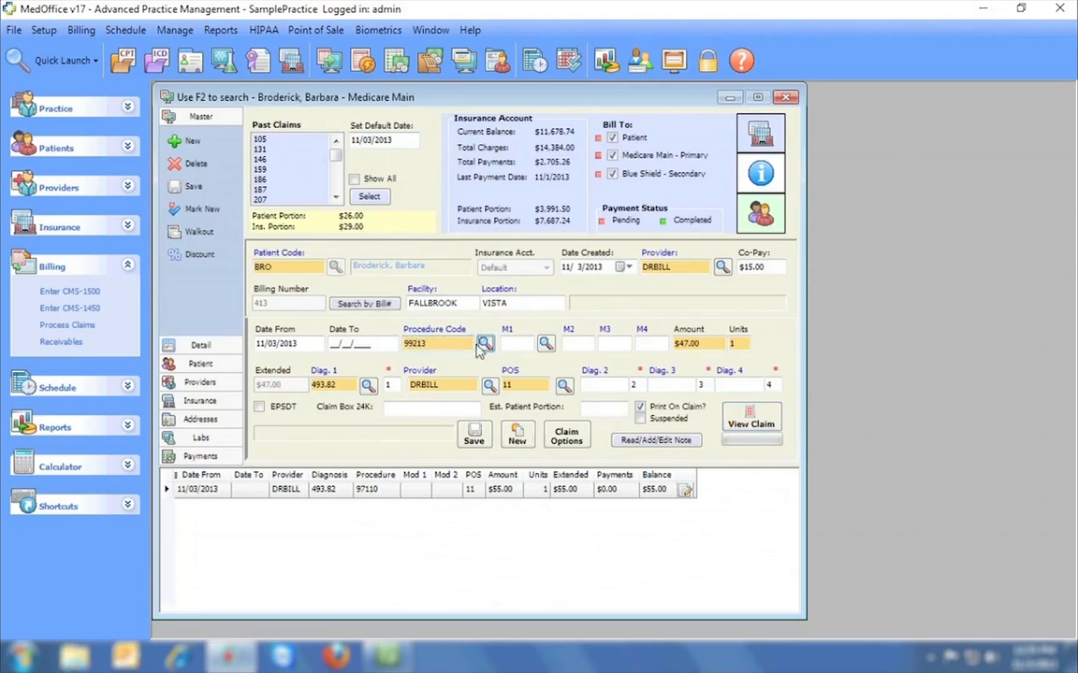
{"action": "left_click", "coordinate": [474, 435]}
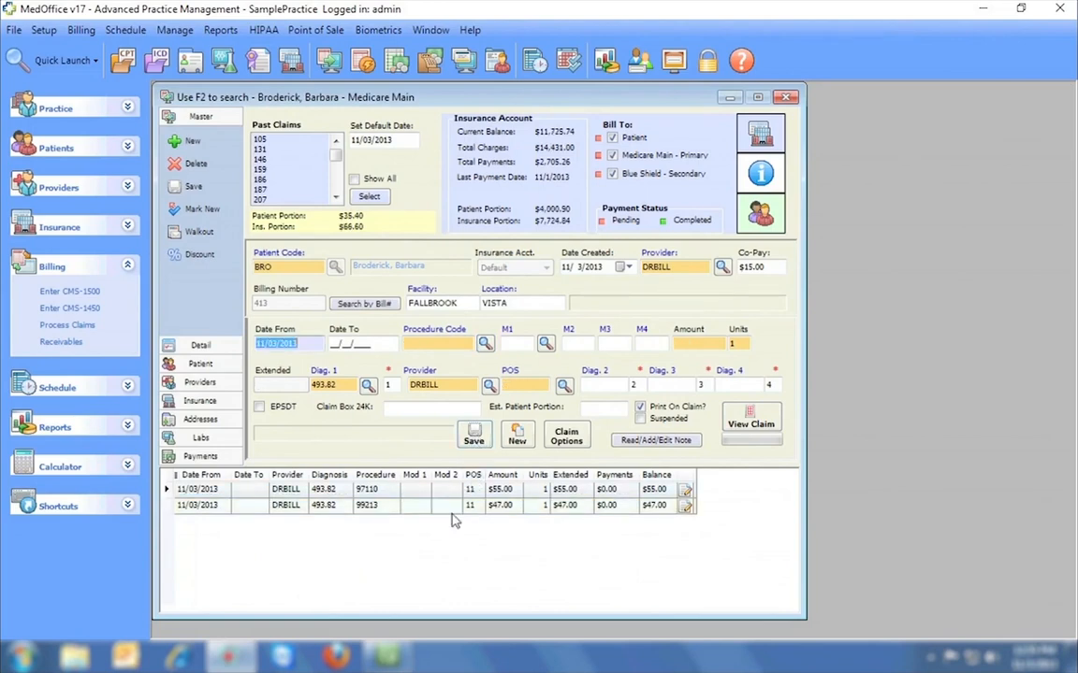
{"action": "left_click", "coordinate": [43, 30]}
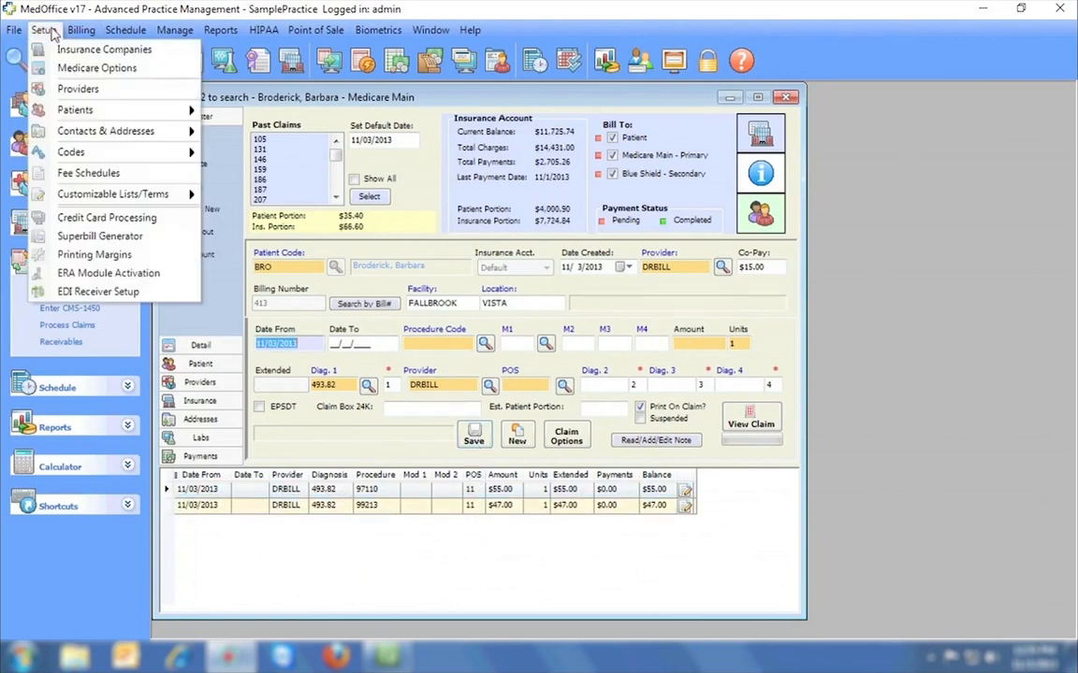
In Procedure Codes setup, save 97110 as new procedure code 1 with Medicare fee $55.
{"action": "mouse_move", "coordinate": [100, 158]}
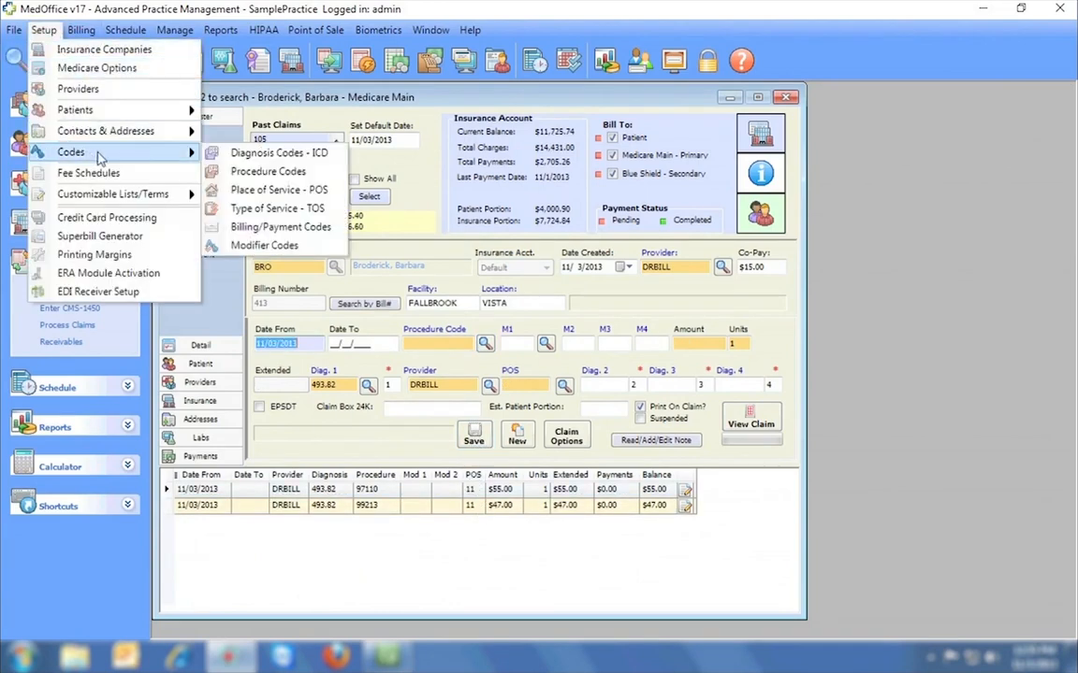
{"action": "left_click", "coordinate": [239, 173]}
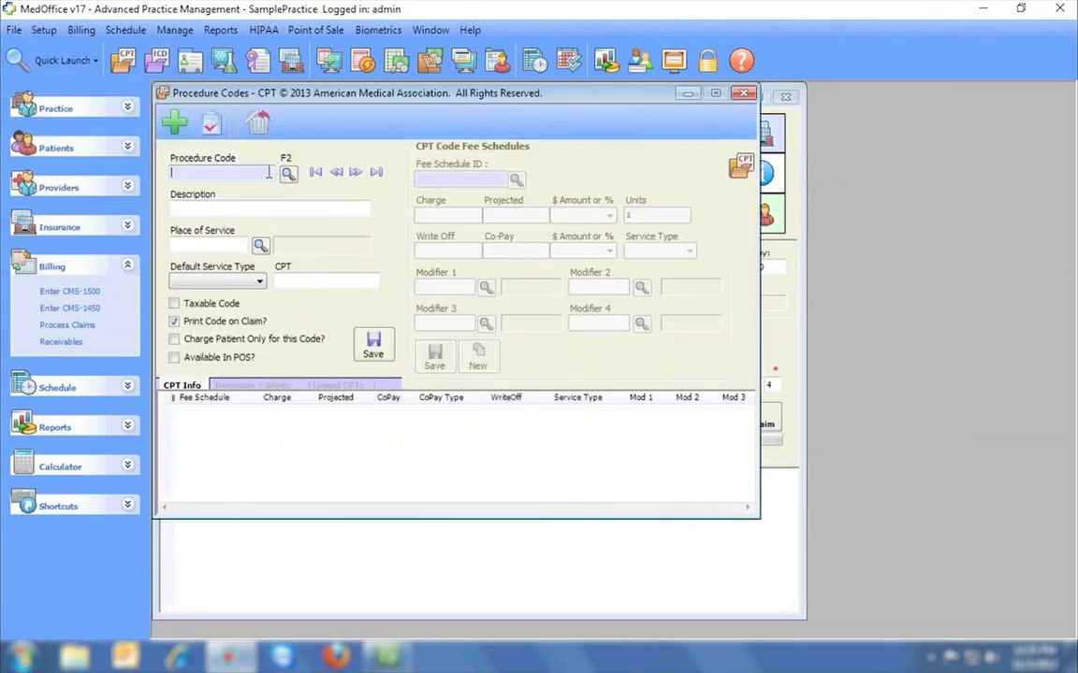
{"action": "type", "text": "97110"}
{"action": "key", "text": "Tab"}
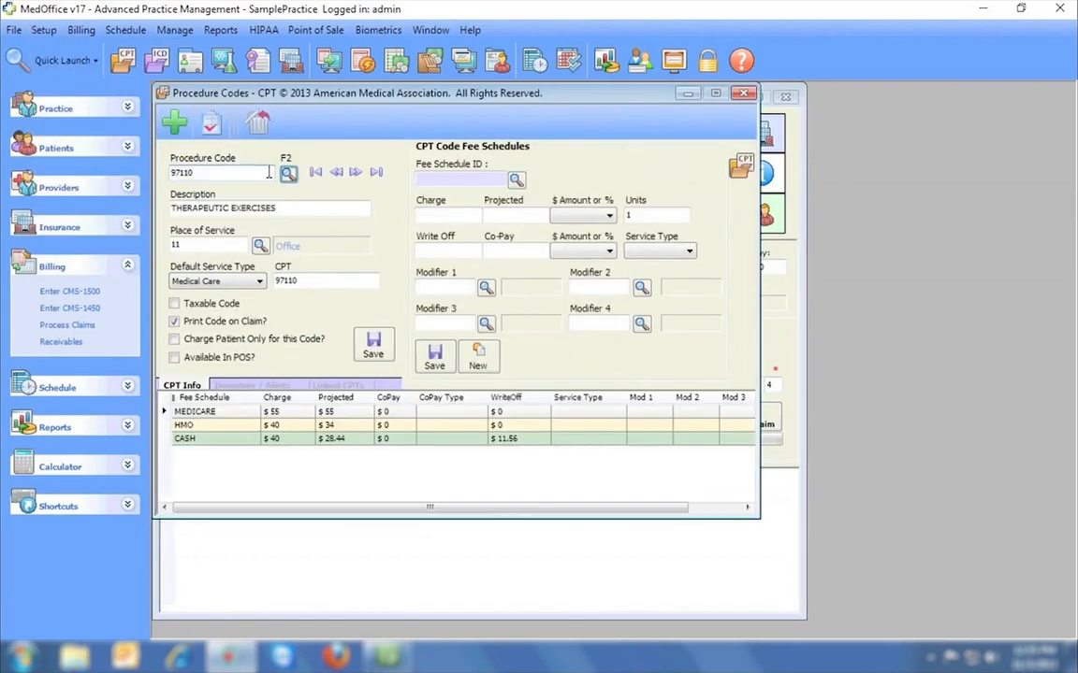
{"action": "left_click_drag", "start_coordinate": [269, 172], "coordinate": [158, 171]}
{"action": "type", "text": "1"}
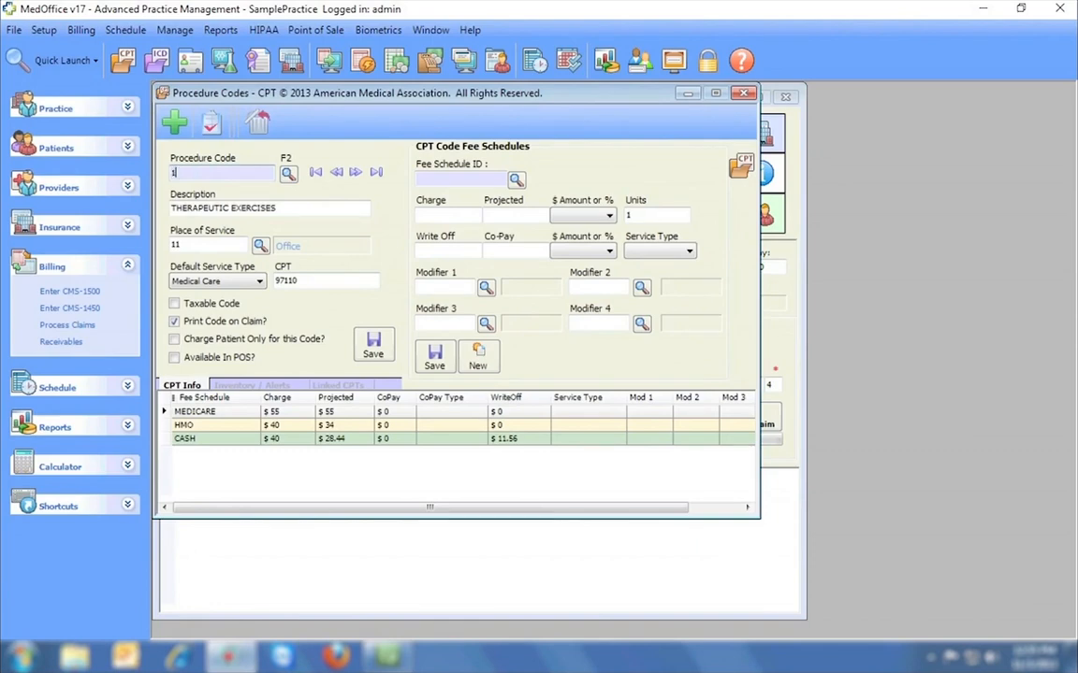
{"action": "left_click", "coordinate": [377, 346]}
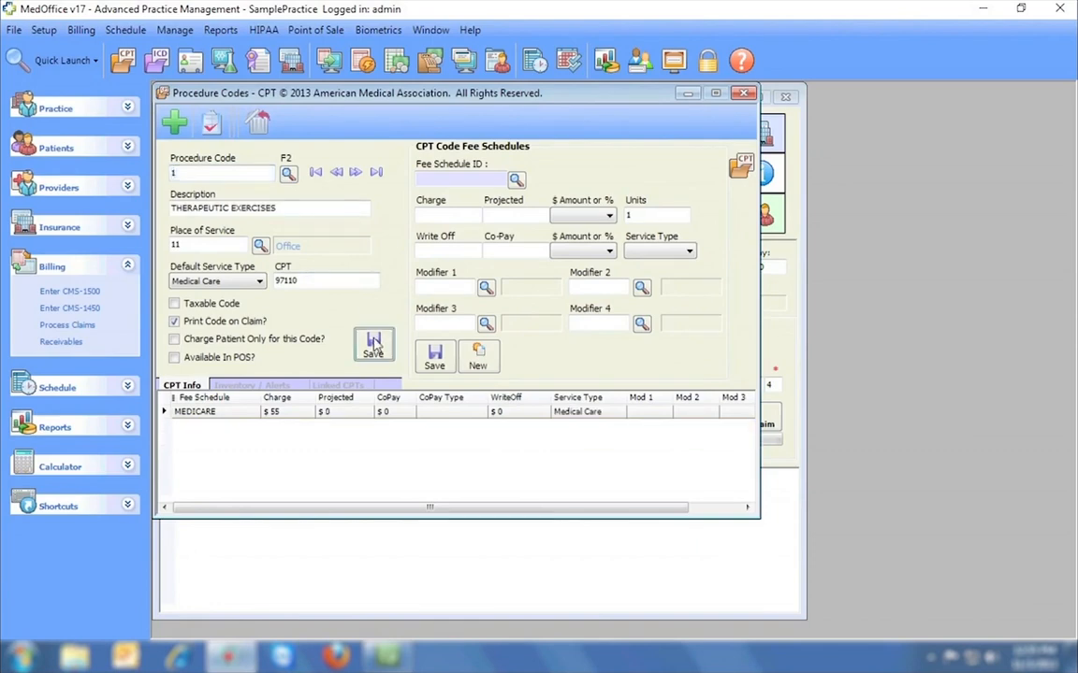
Create procedure code 2 from the 99213 record with Medicare fee $45, then close the setup.
{"action": "left_click_drag", "start_coordinate": [177, 173], "coordinate": [162, 178]}
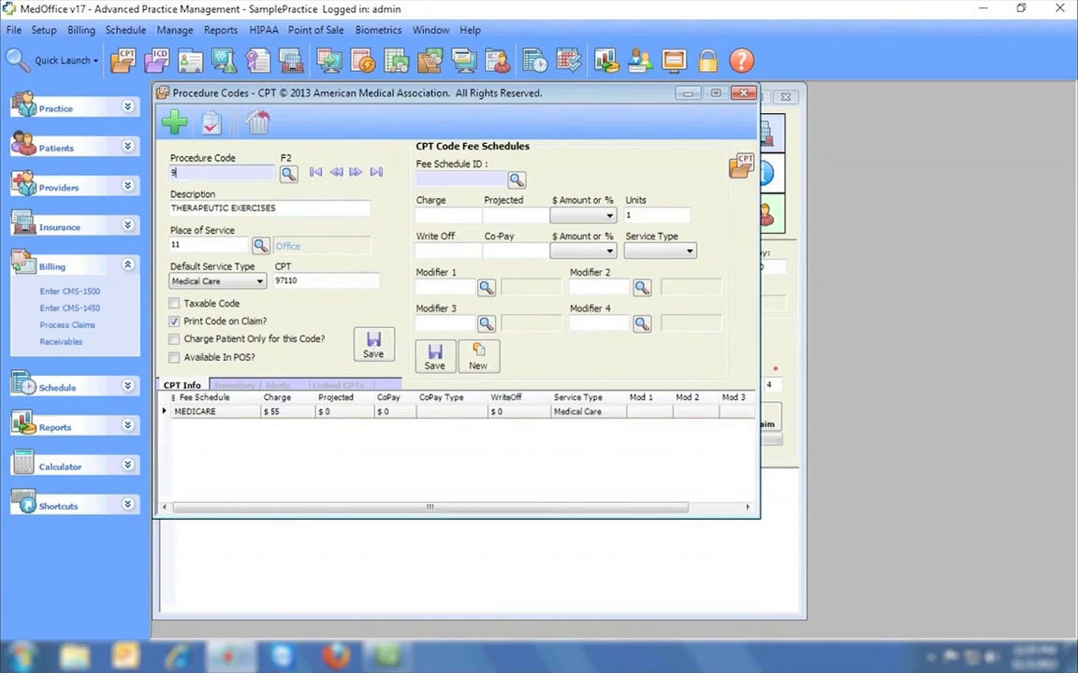
{"action": "type", "text": "99213"}
{"action": "key", "text": "Tab"}
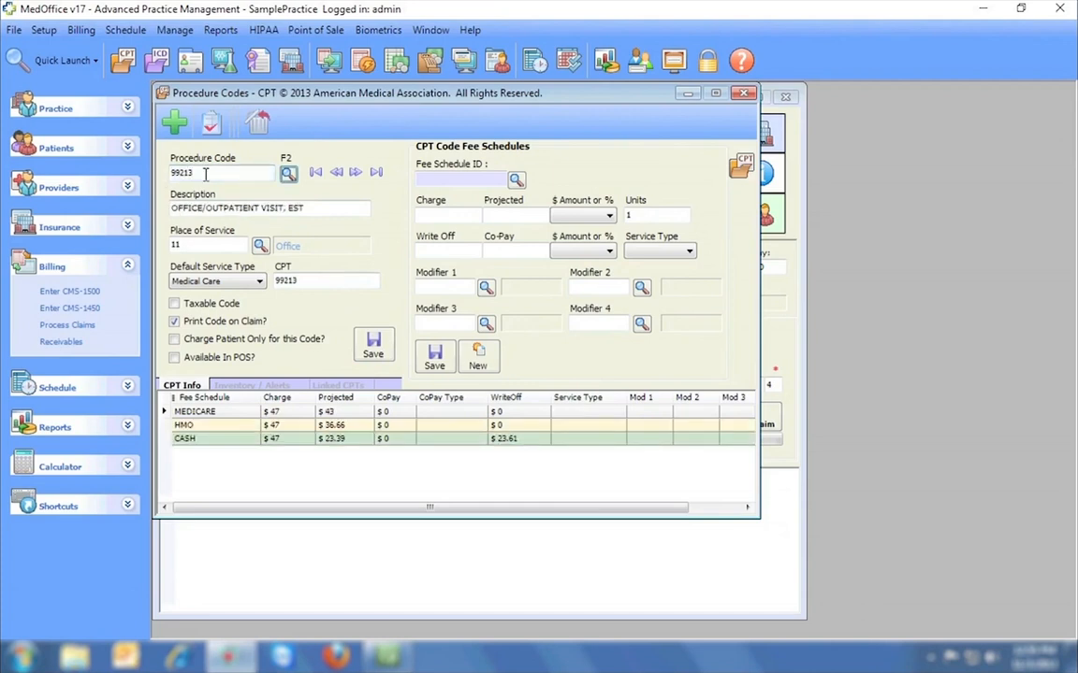
{"action": "left_click_drag", "start_coordinate": [205, 174], "coordinate": [130, 180]}
{"action": "type", "text": "2"}
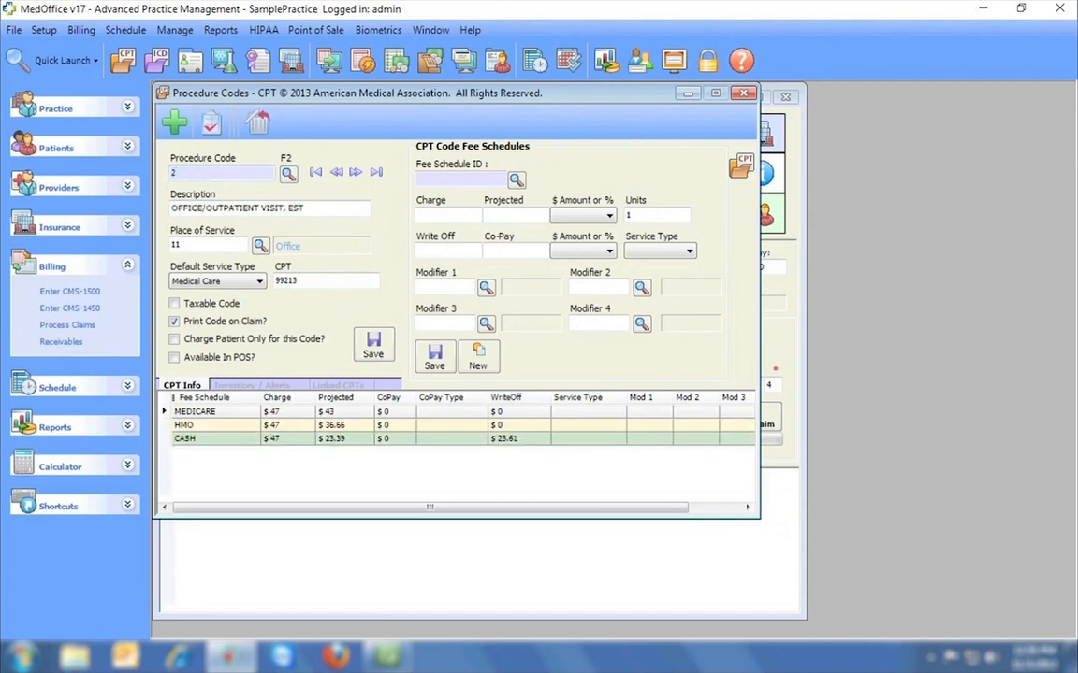
{"action": "key", "text": "Tab"}
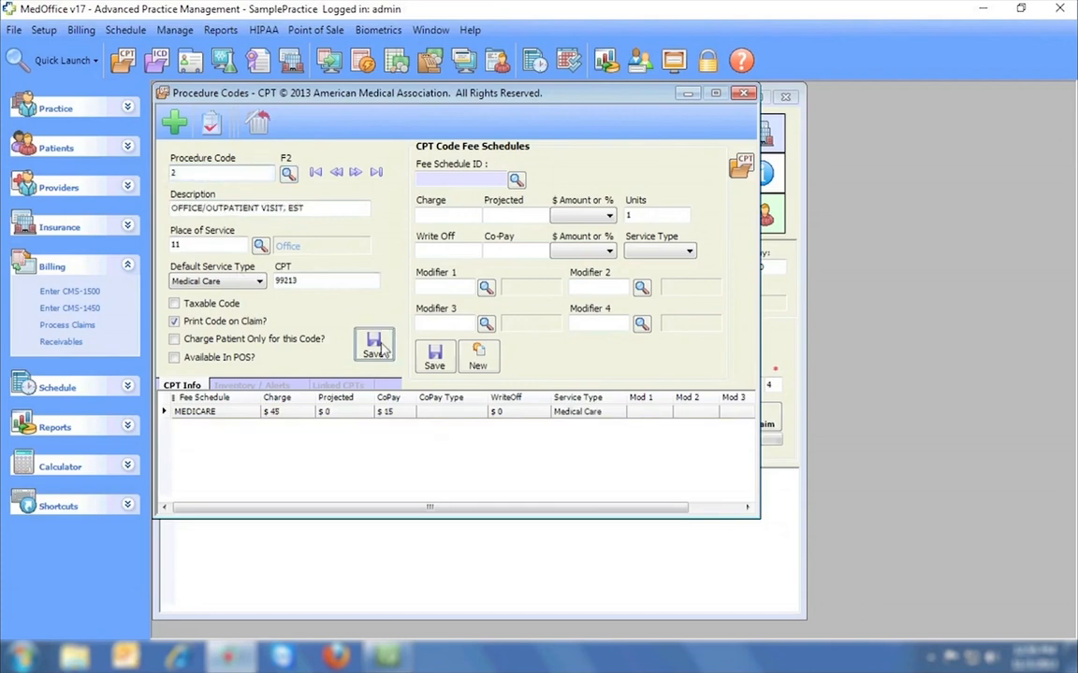
{"action": "left_click", "coordinate": [743, 93]}
{"action": "left_click", "coordinate": [421, 344]}
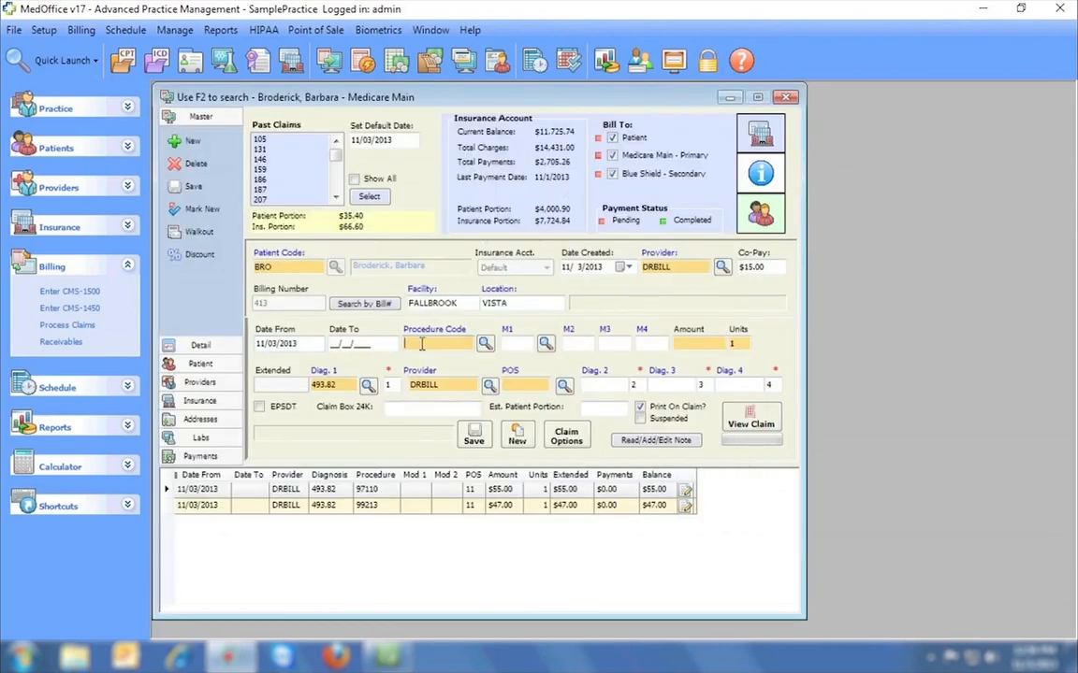
Save service lines for procedure 1 at $55.00 and procedure 2 at $45.00.
{"action": "key", "text": "Tab"}
{"action": "left_click", "coordinate": [472, 436]}
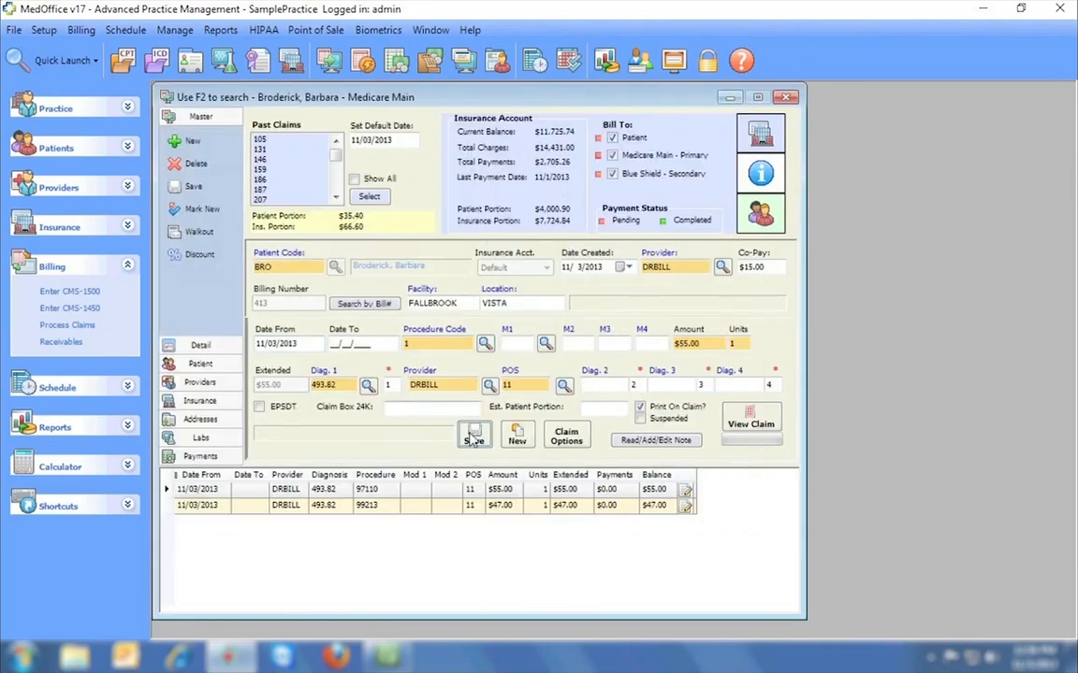
{"action": "left_click", "coordinate": [439, 344]}
{"action": "type", "text": "2"}
{"action": "key", "text": "Tab"}
{"action": "left_click", "coordinate": [473, 438]}
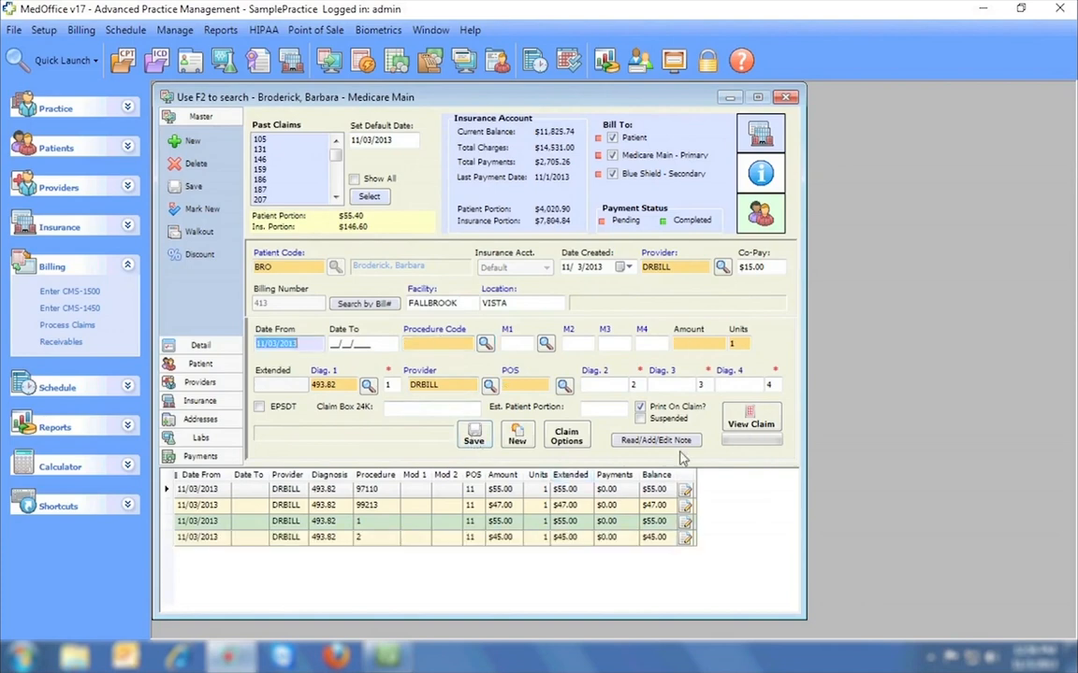
Preview the $202.00 claim form with lines, scroll it, and close it.
{"action": "left_click", "coordinate": [752, 424]}
{"action": "left_click", "coordinate": [336, 426]}
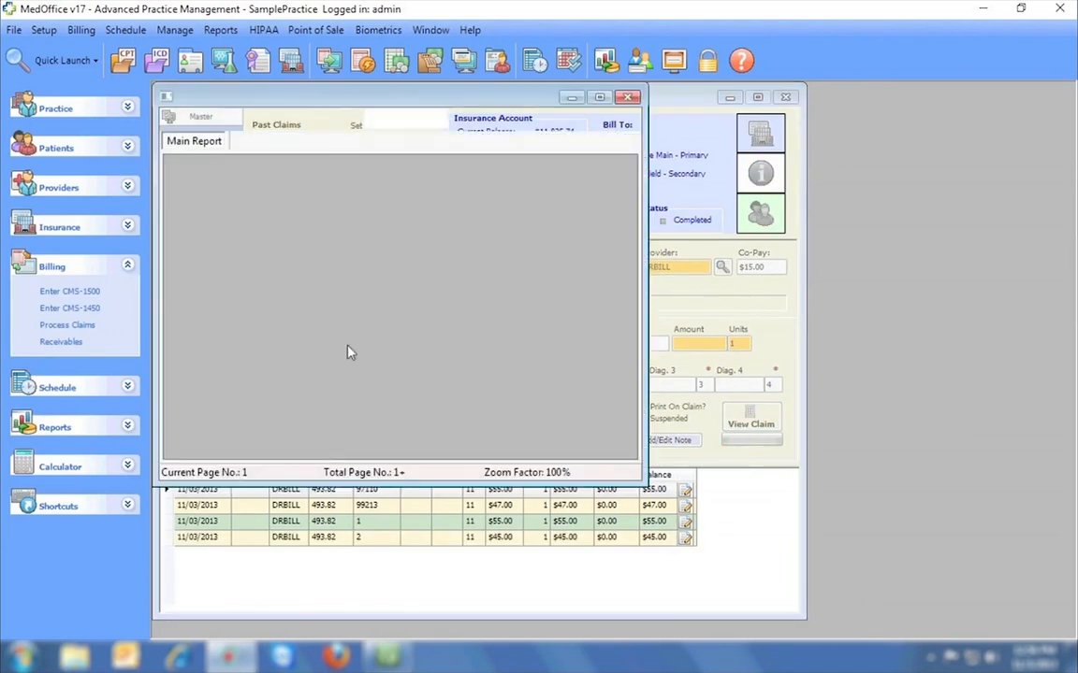
{"action": "left_click_drag", "start_coordinate": [1049, 201], "coordinate": [1050, 386]}
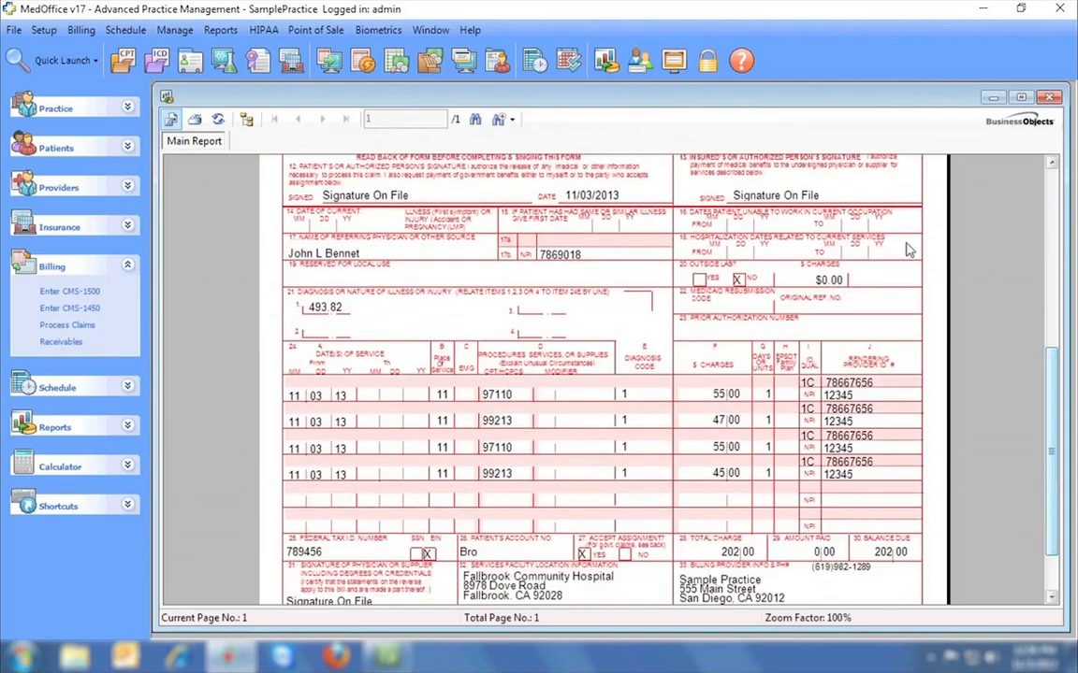
{"action": "left_click", "coordinate": [1050, 97]}
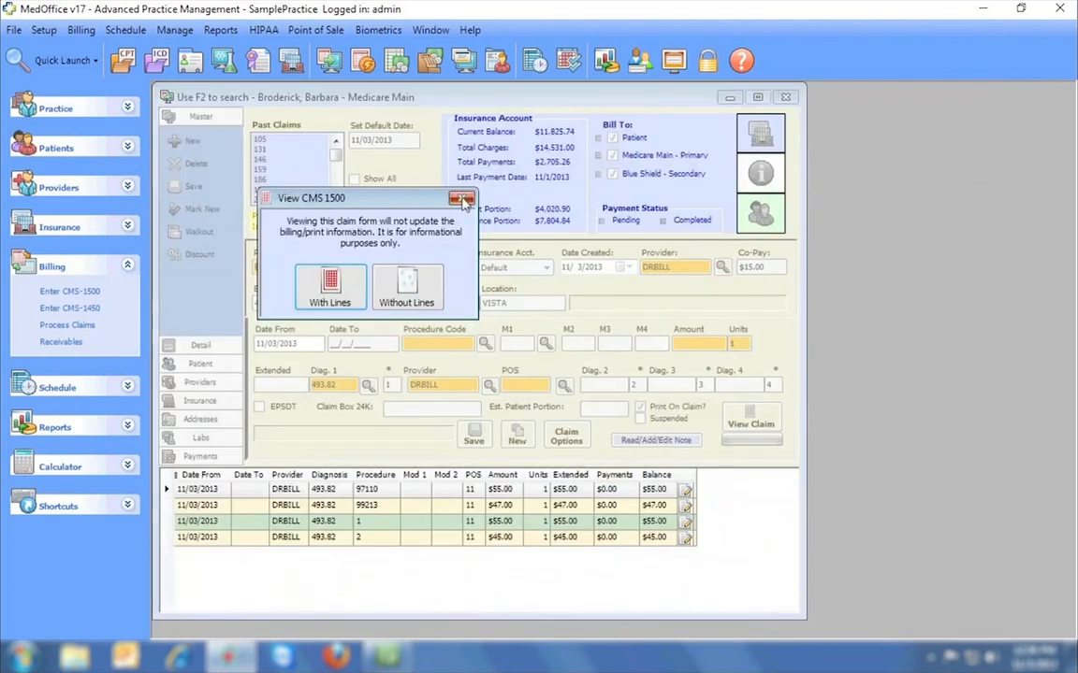
{"action": "left_click", "coordinate": [462, 199]}
{"action": "left_click", "coordinate": [43, 30]}
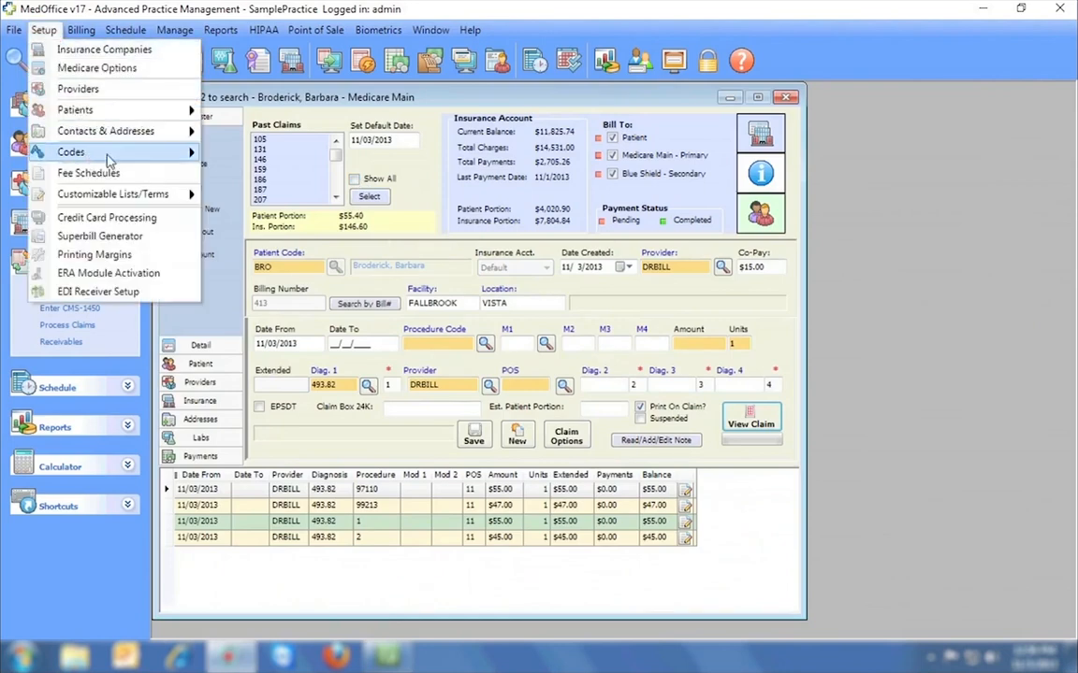
{"action": "mouse_move", "coordinate": [108, 160]}
{"action": "left_click", "coordinate": [261, 169]}
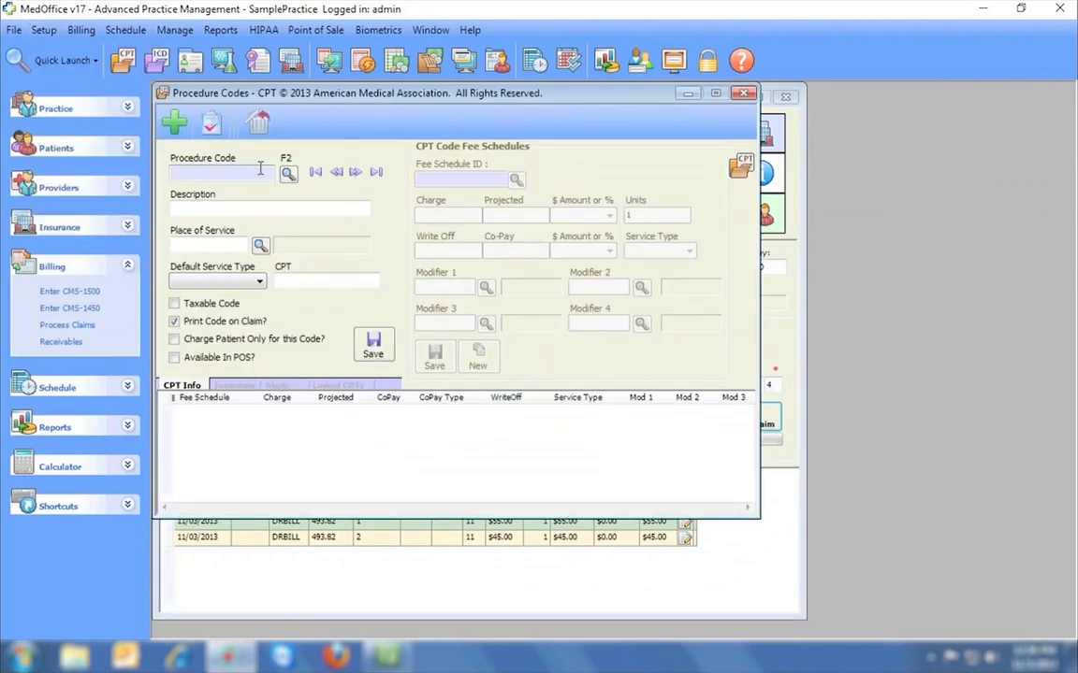
{"action": "key", "text": "Return"}
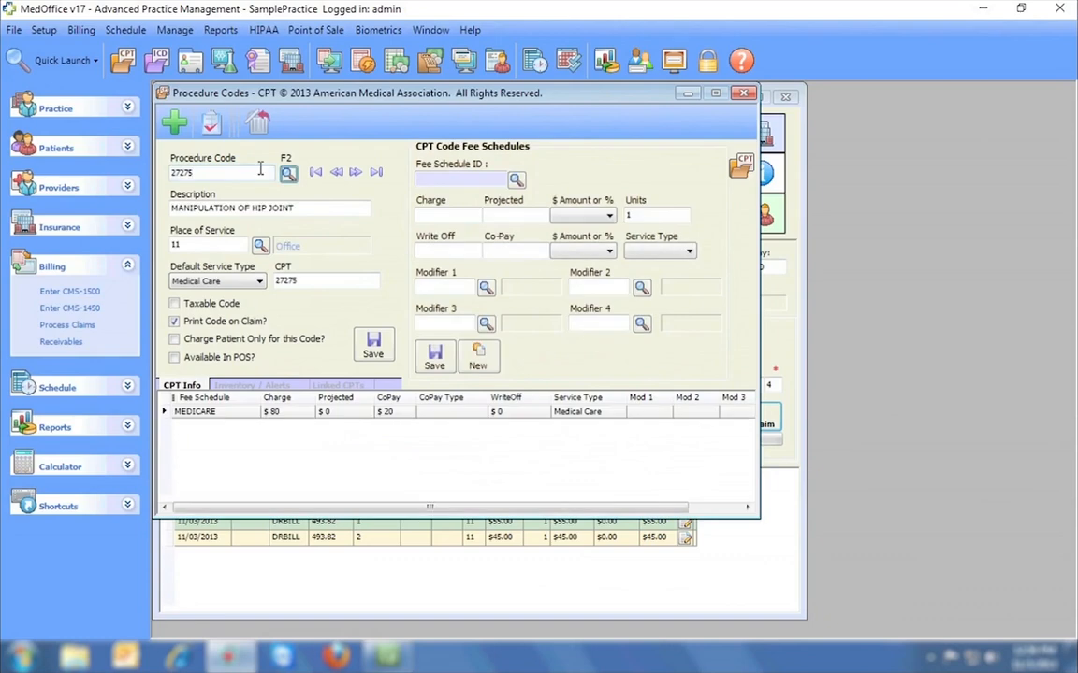
{"action": "left_click", "coordinate": [364, 386]}
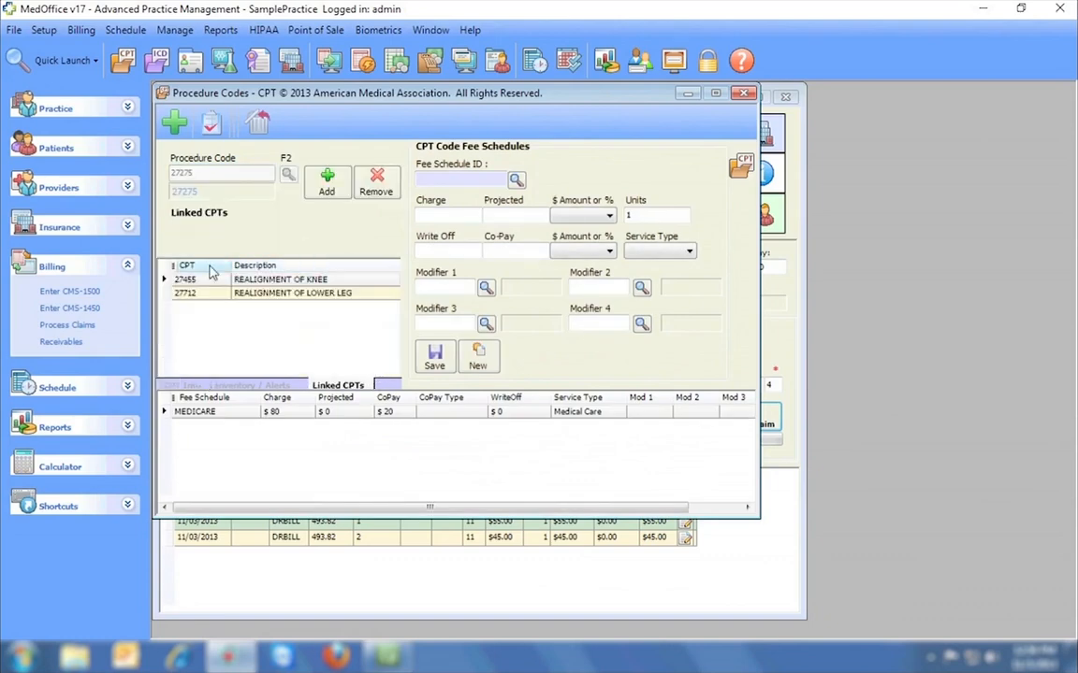
{"action": "left_click", "coordinate": [743, 93]}
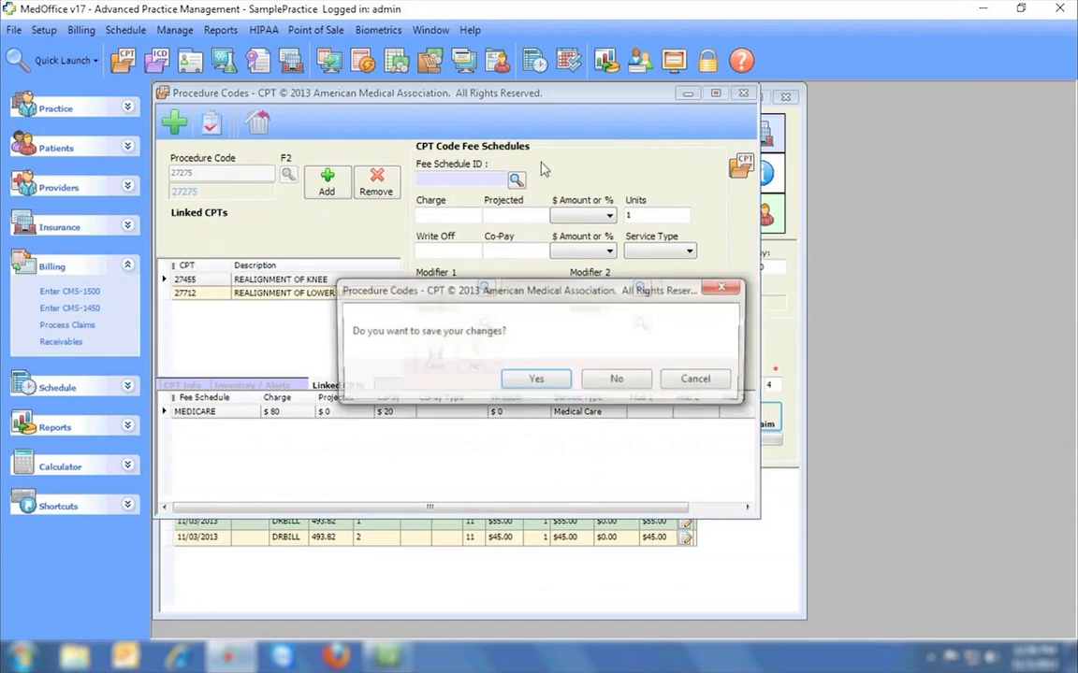
{"action": "key", "text": "Return"}
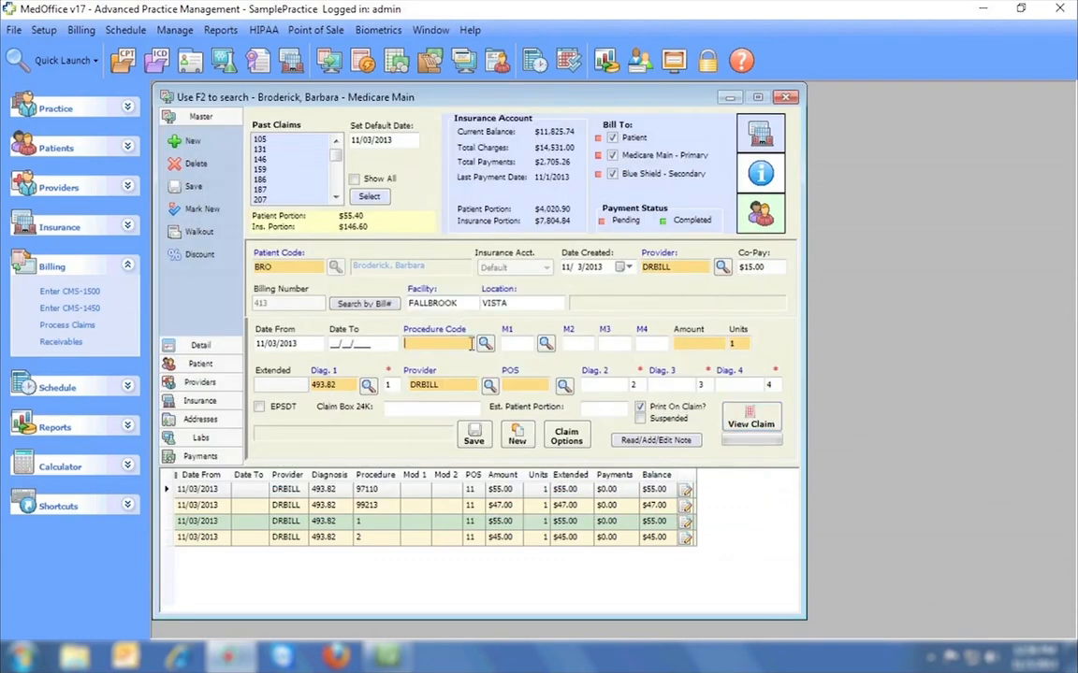
Save lines 27275 ($80), 27455 ($60) and 27712 ($40), then preview and close the CMS 1500.
{"action": "key", "text": "Tab"}
{"action": "left_click", "coordinate": [480, 429]}
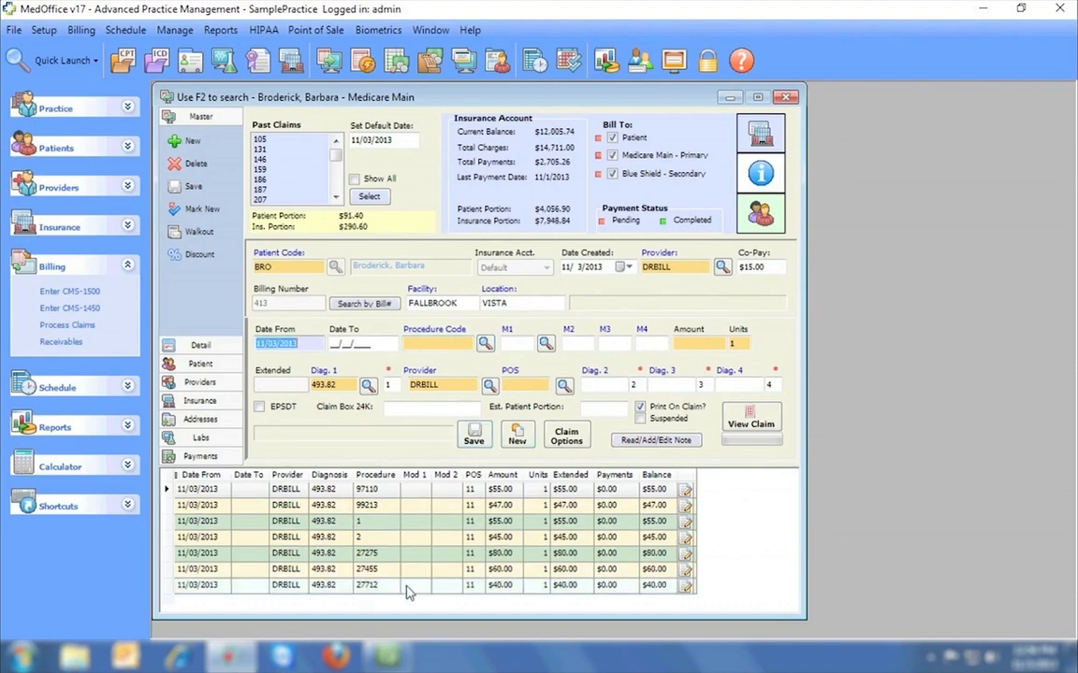
{"action": "left_click", "coordinate": [751, 424]}
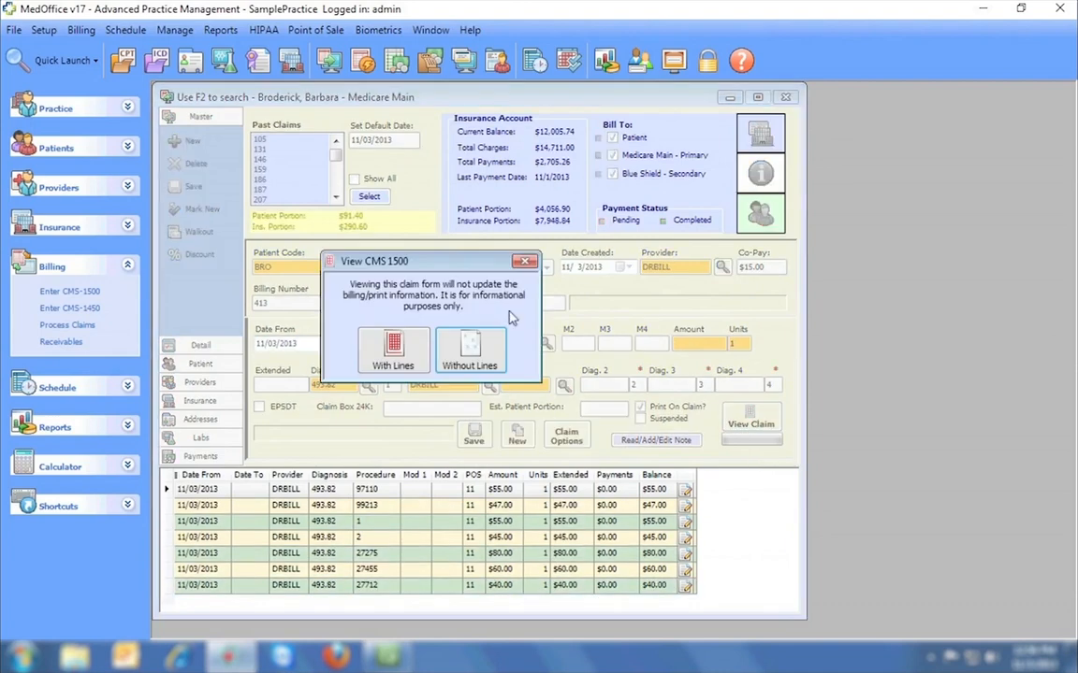
{"action": "left_click", "coordinate": [379, 329]}
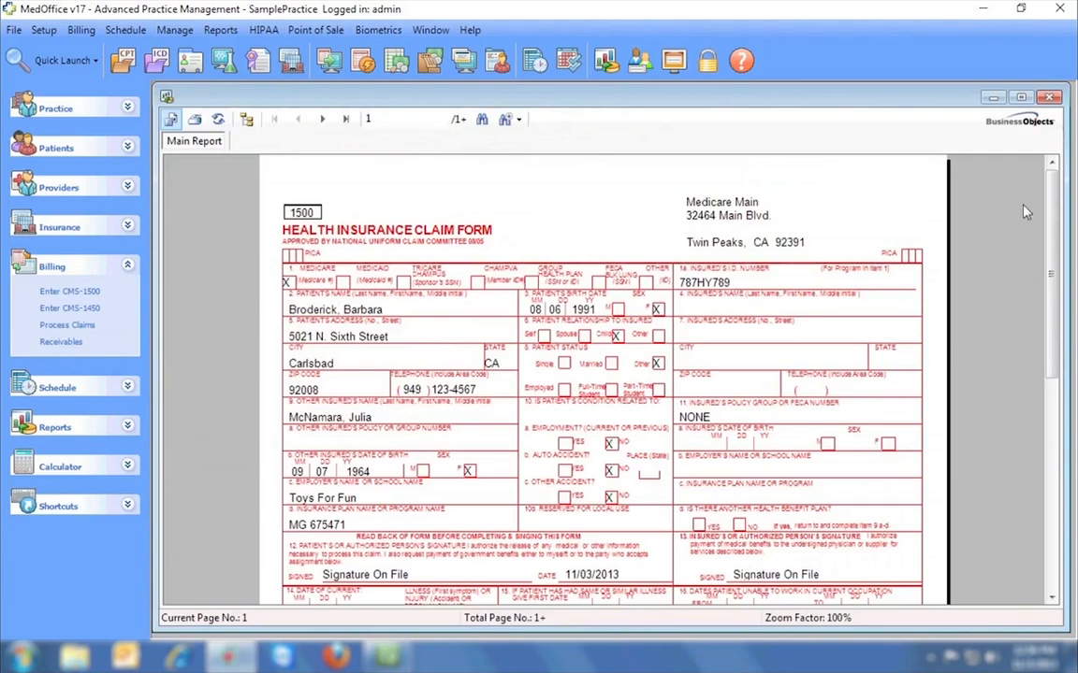
{"action": "left_click_drag", "start_coordinate": [1050, 214], "coordinate": [1049, 426]}
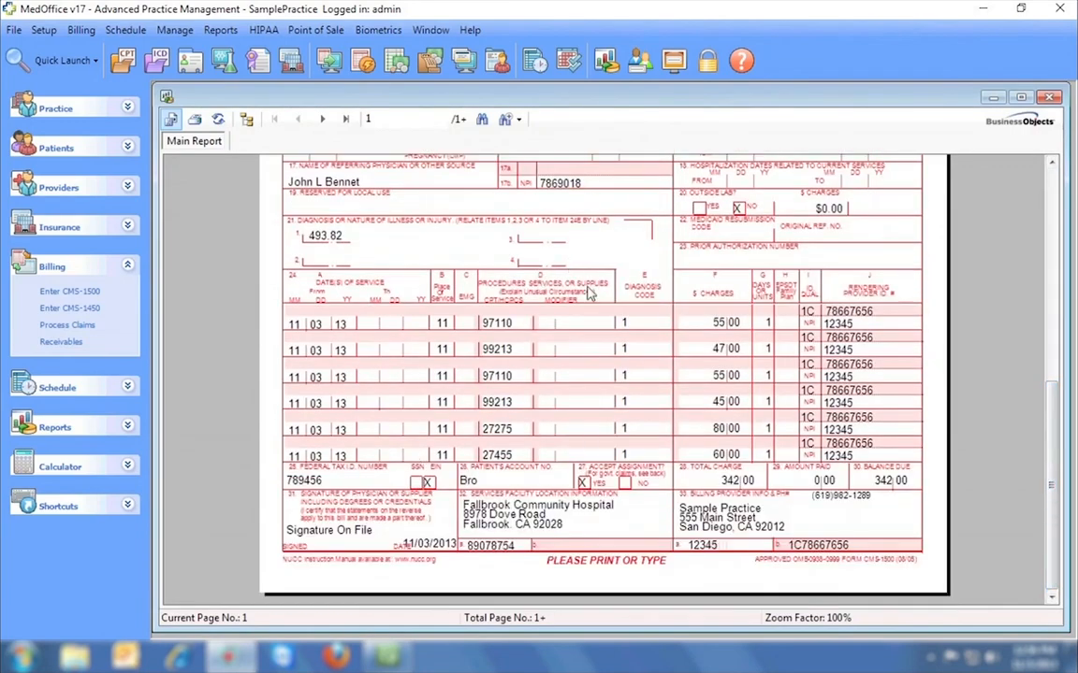
{"action": "left_click", "coordinate": [1048, 97]}
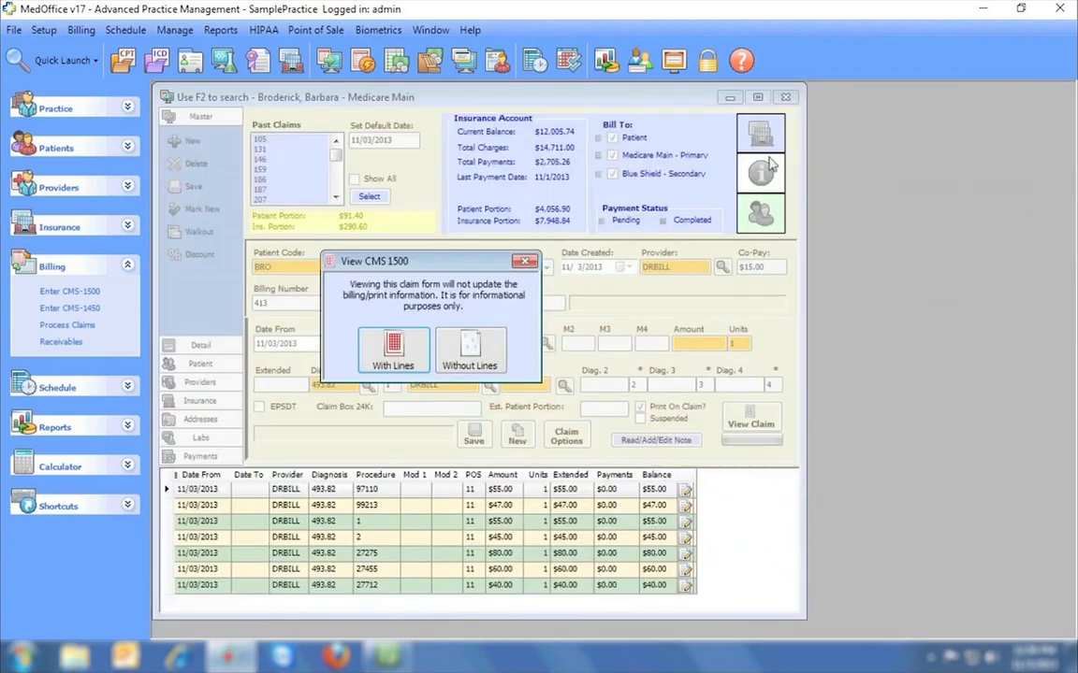
{"action": "key", "text": "Escape"}
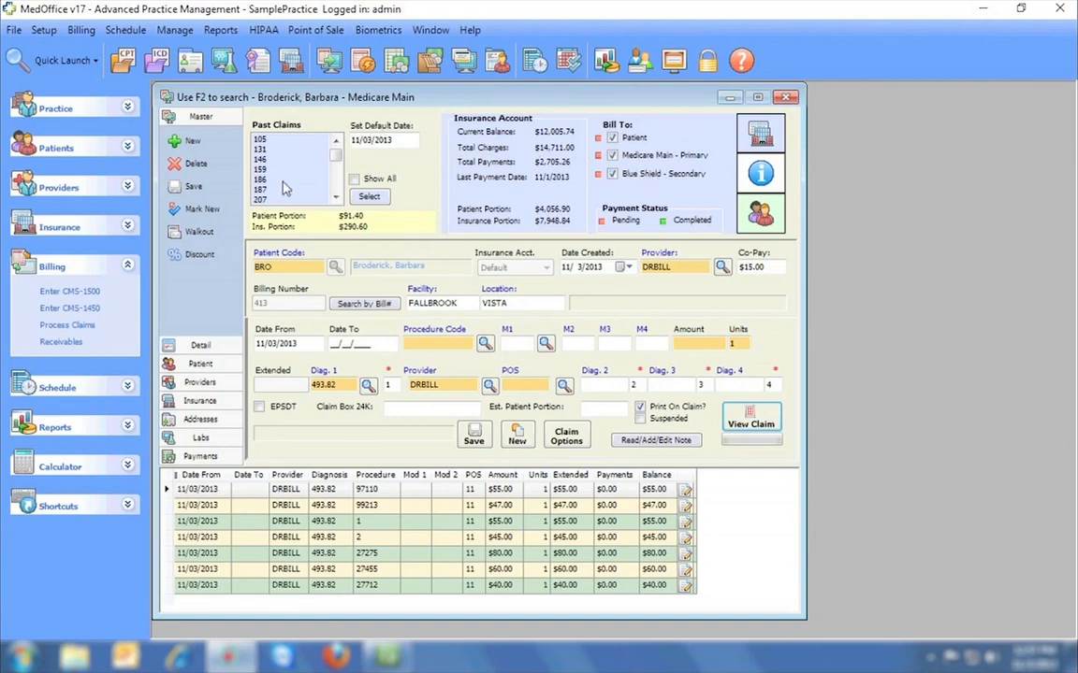
Select a past claim and preview its CMS 1500 form with lines, then close it.
{"action": "mouse_move", "coordinate": [341, 160]}
{"action": "left_mouse_down"}
{"action": "mouse_move", "coordinate": [339, 186]}
{"action": "mouse_move", "coordinate": [336, 159]}
{"action": "left_mouse_up"}
{"action": "left_click", "coordinate": [336, 197]}
{"action": "left_click", "coordinate": [741, 415]}
{"action": "left_click", "coordinate": [239, 190]}
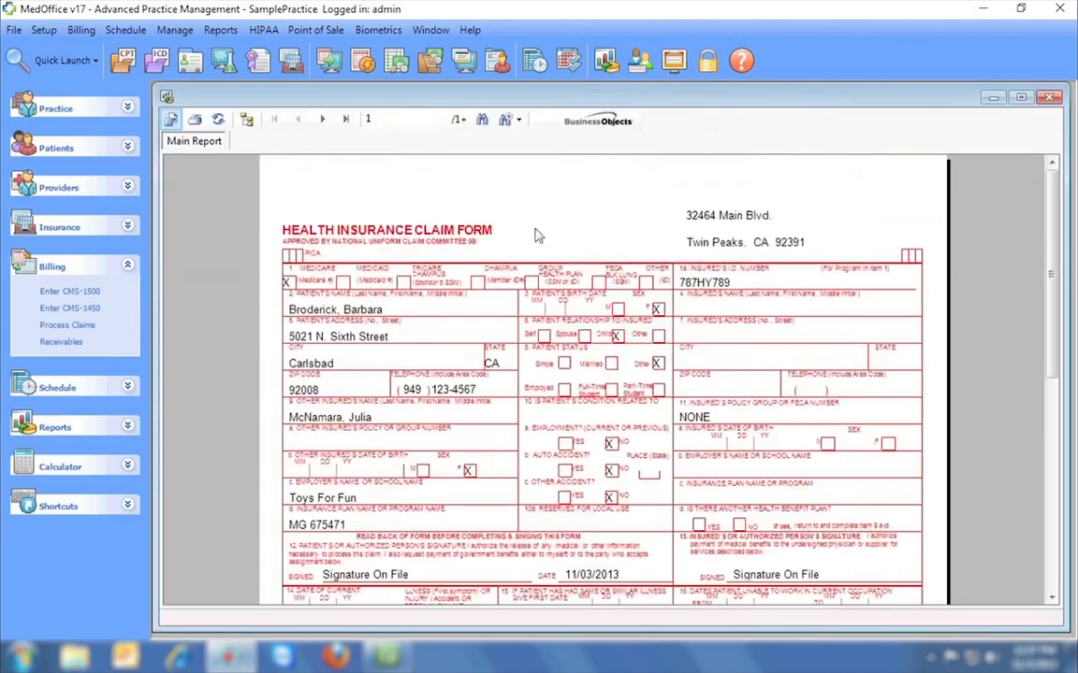
{"action": "left_click", "coordinate": [1049, 96]}
{"action": "left_click", "coordinate": [377, 113]}
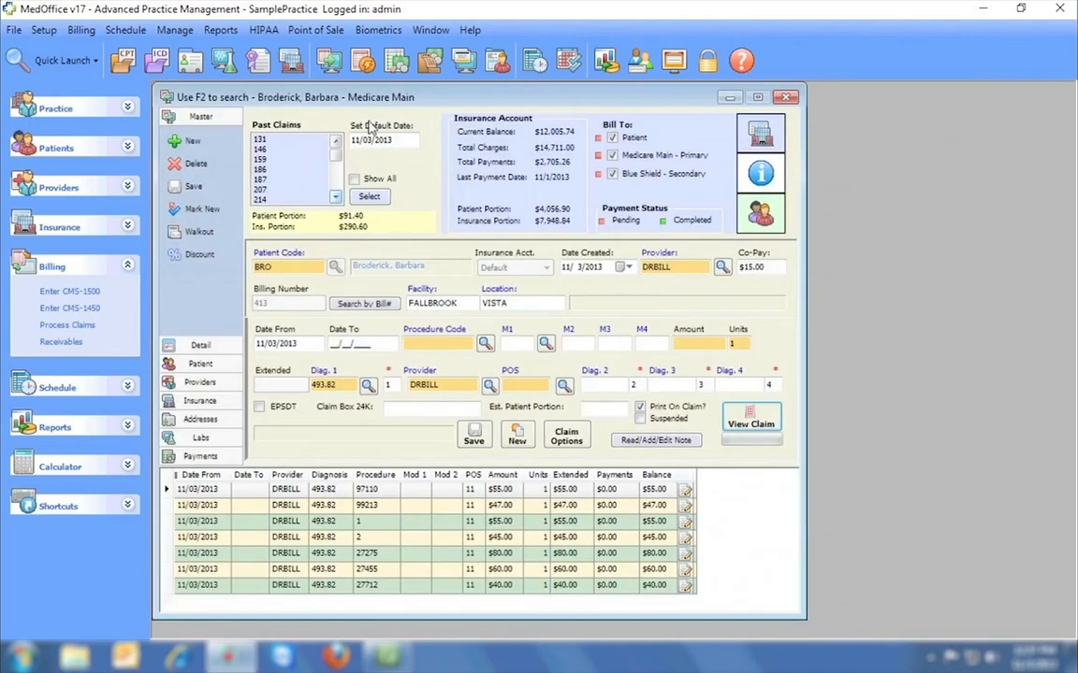
Load the last past claim with four 03/08/2013 lines and preview its Blue Shield CMS 1500.
{"action": "left_click", "coordinate": [271, 199]}
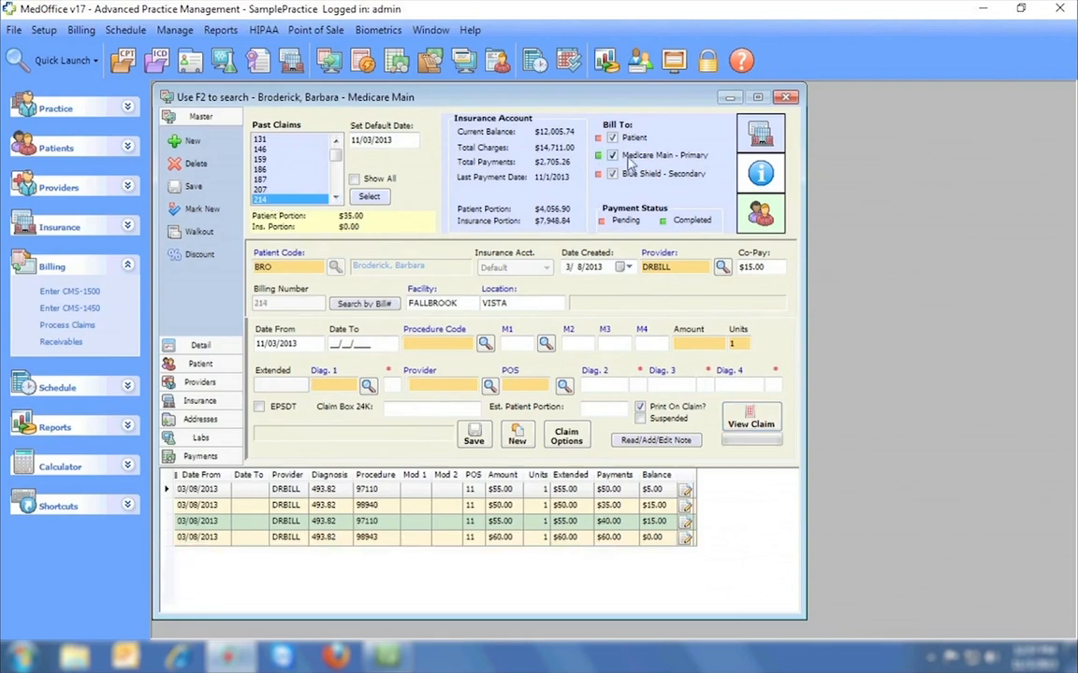
{"action": "left_click", "coordinate": [751, 423]}
{"action": "left_click", "coordinate": [283, 217]}
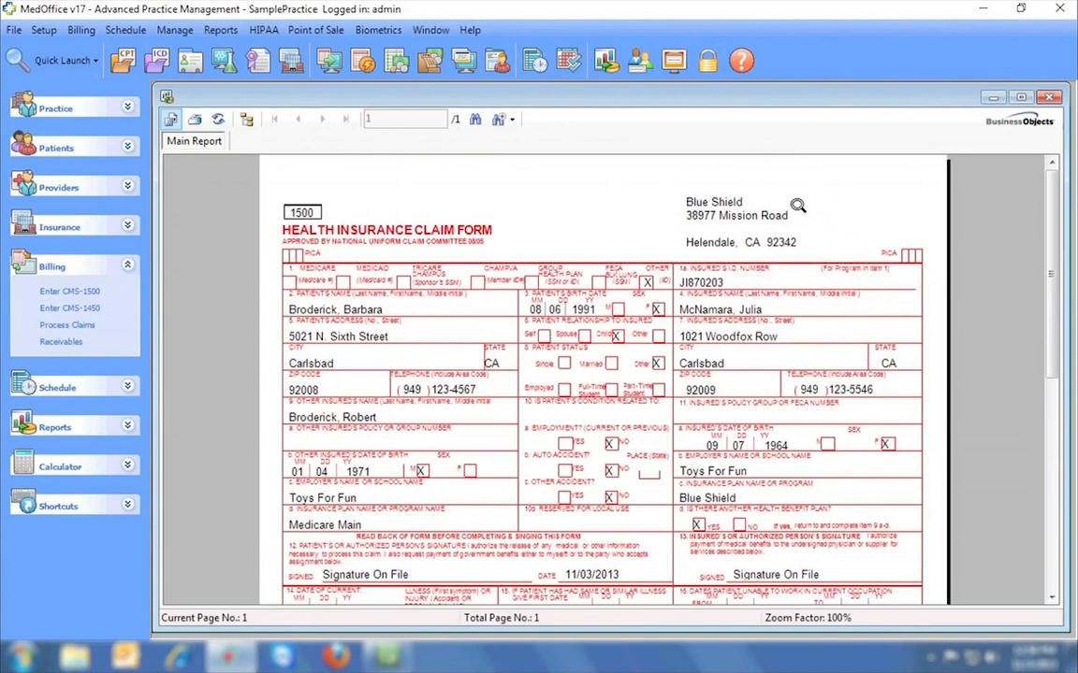
{"action": "left_click", "coordinate": [1048, 99]}
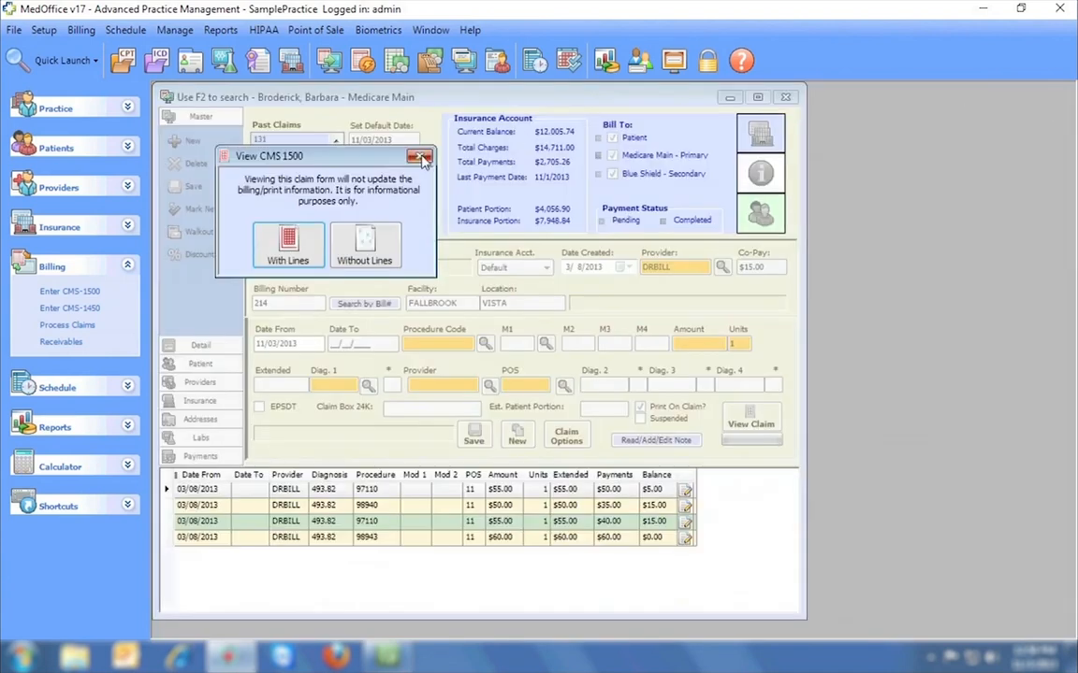
{"action": "left_click", "coordinate": [378, 145]}
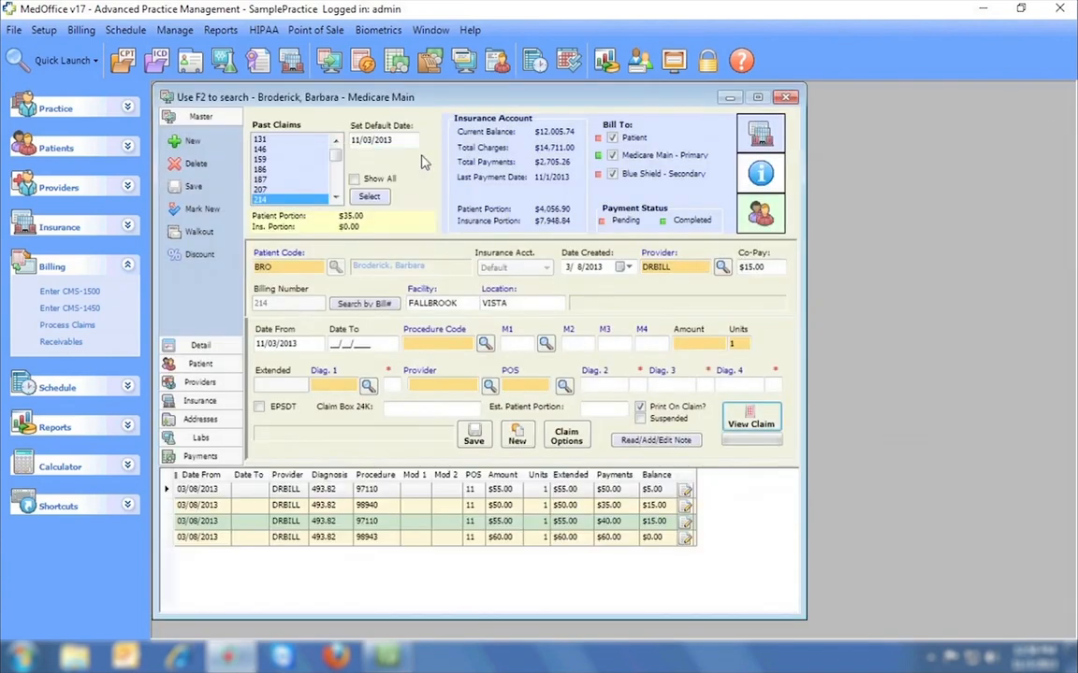
Start a new 11/03/2013 claim for another patient with Aetna US Healthcare primary, then close it.
{"action": "left_click", "coordinate": [187, 142]}
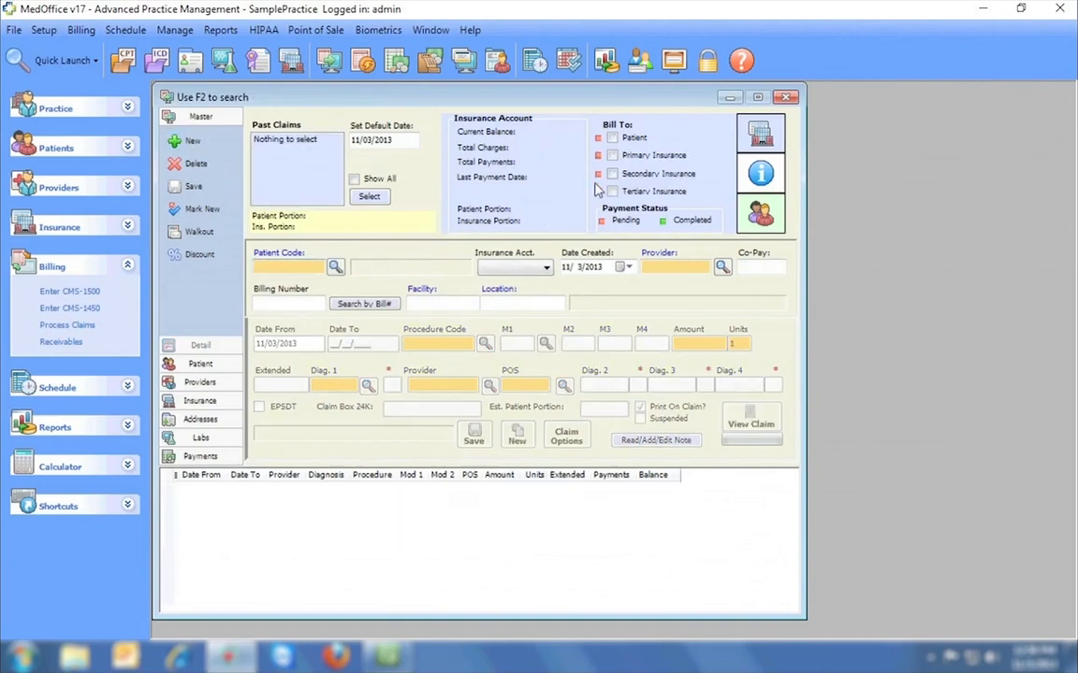
{"action": "left_click", "coordinate": [335, 267]}
{"action": "double_click", "coordinate": [271, 236]}
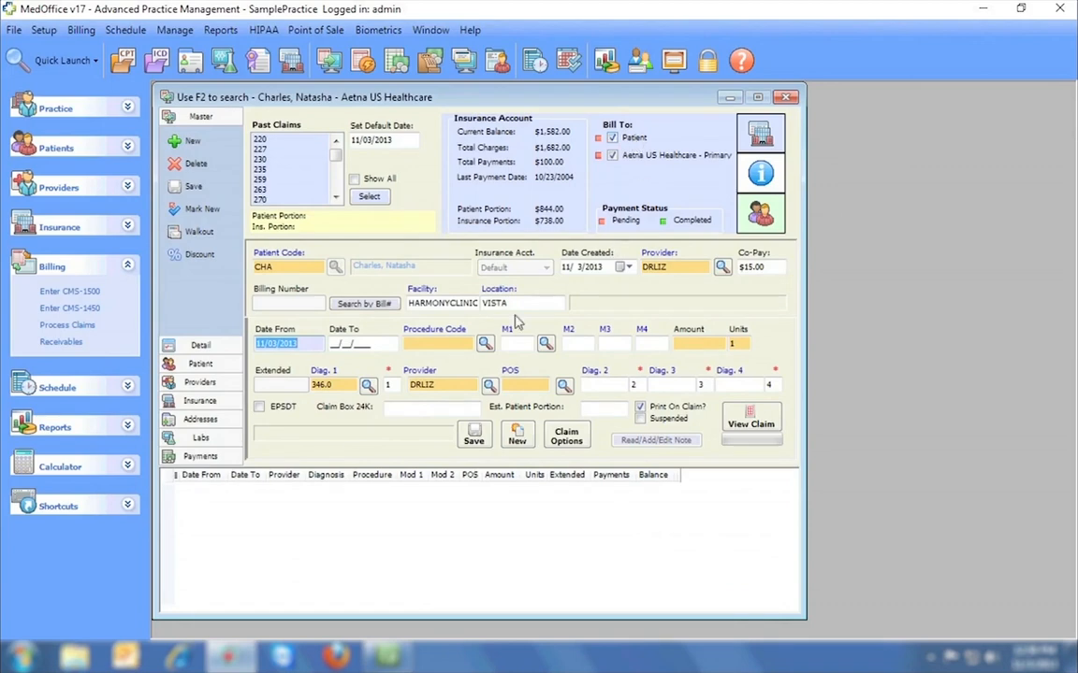
{"action": "left_click", "coordinate": [204, 364]}
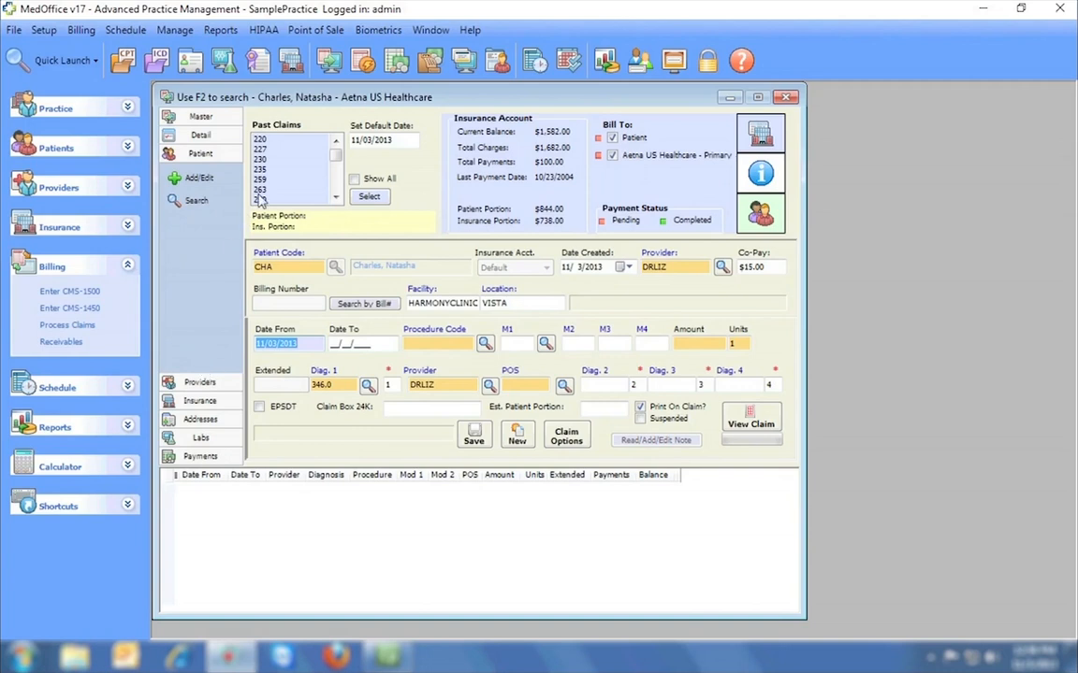
{"action": "left_click", "coordinate": [787, 98]}
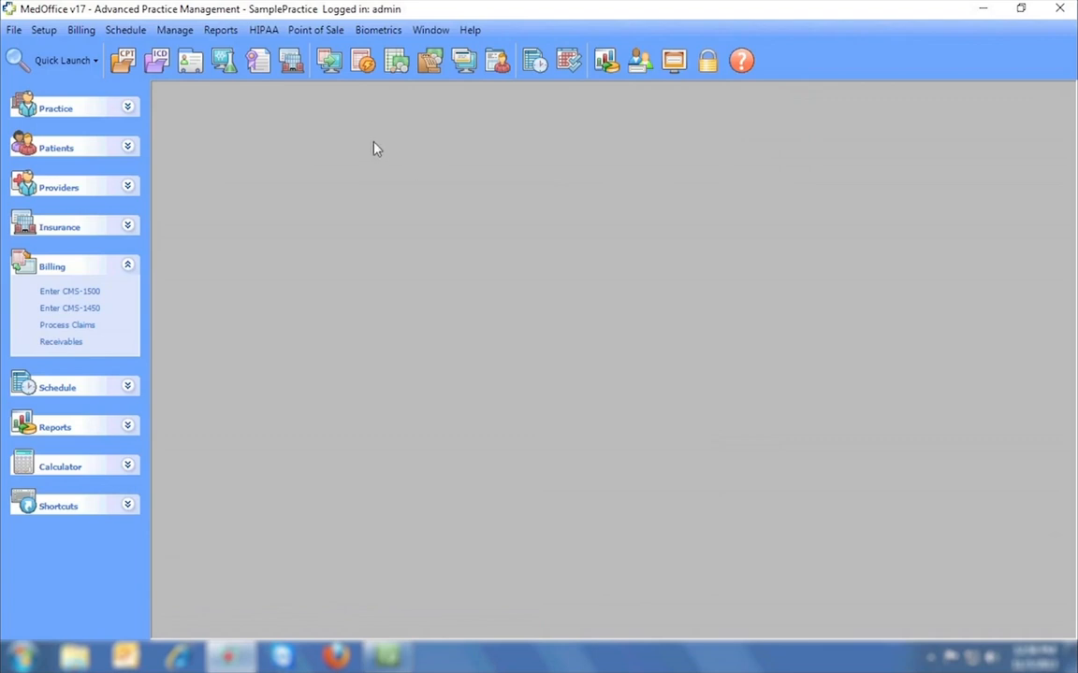
In claim processing, view statement batches, return to claims, and add a batch described 11-3-2013.
{"action": "left_click", "coordinate": [363, 64]}
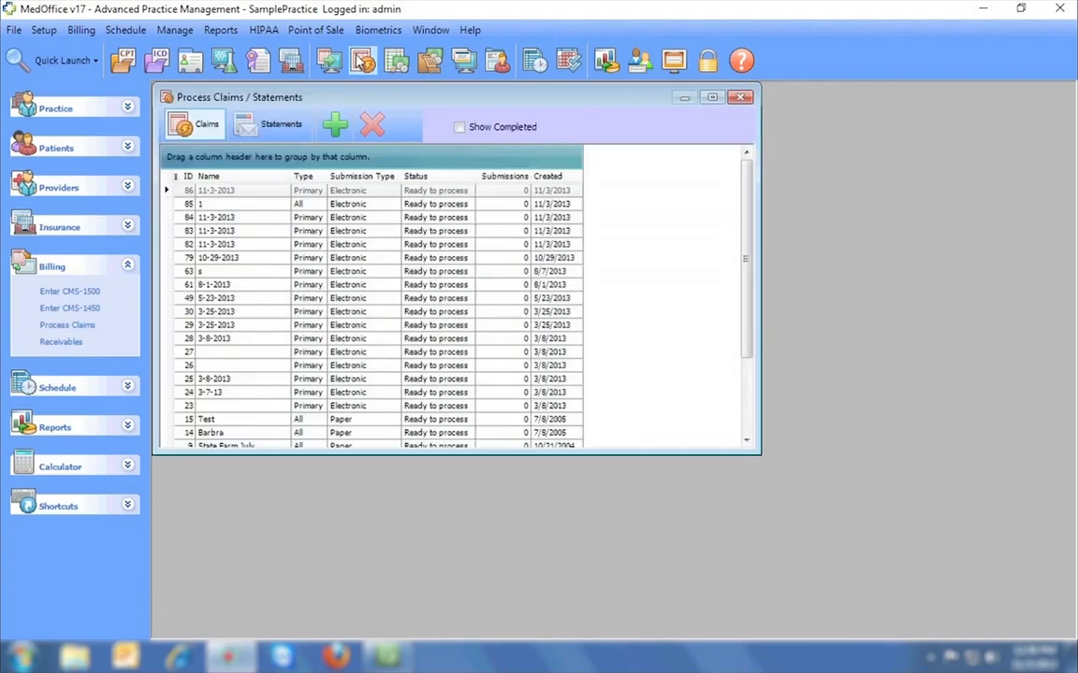
{"action": "left_click", "coordinate": [265, 128]}
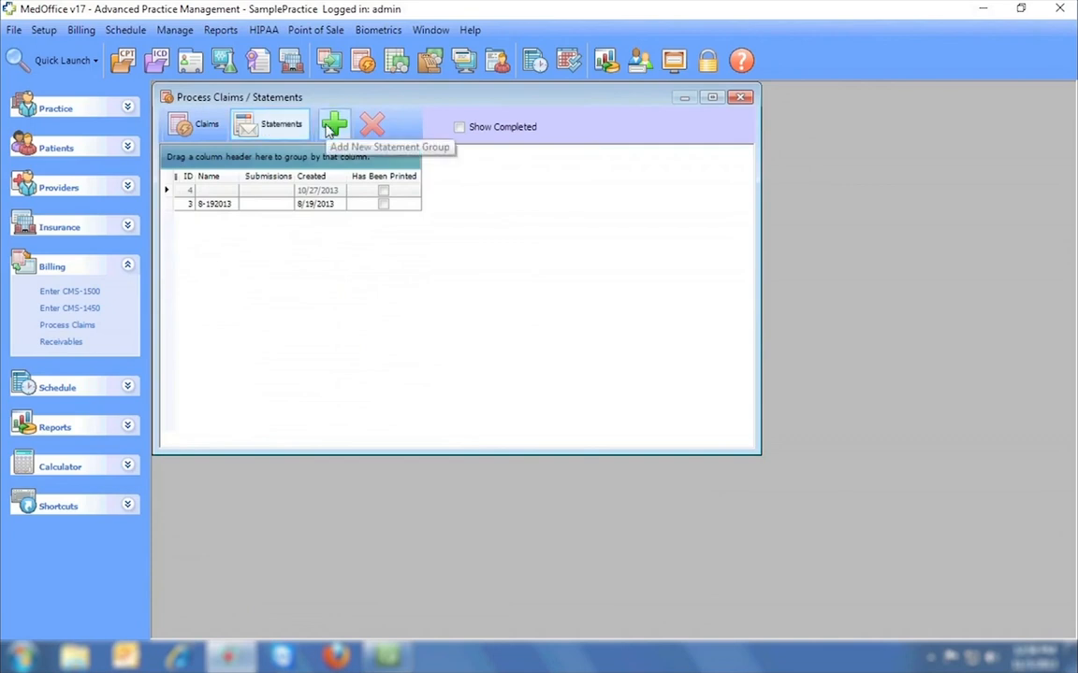
{"action": "left_click", "coordinate": [198, 128]}
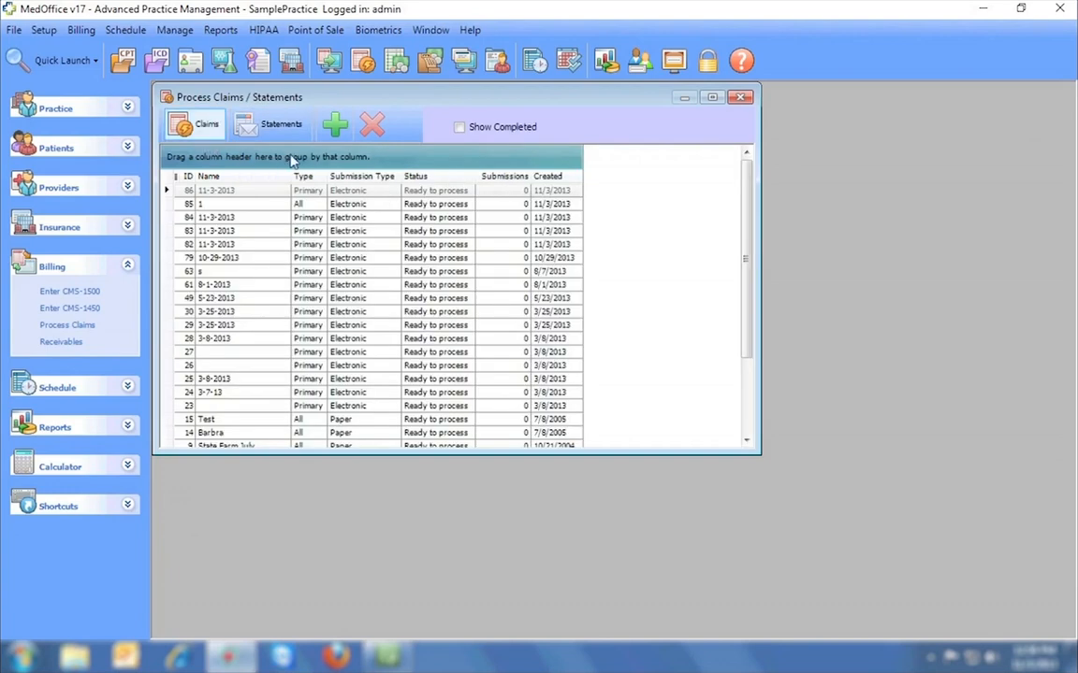
{"action": "left_click", "coordinate": [334, 126]}
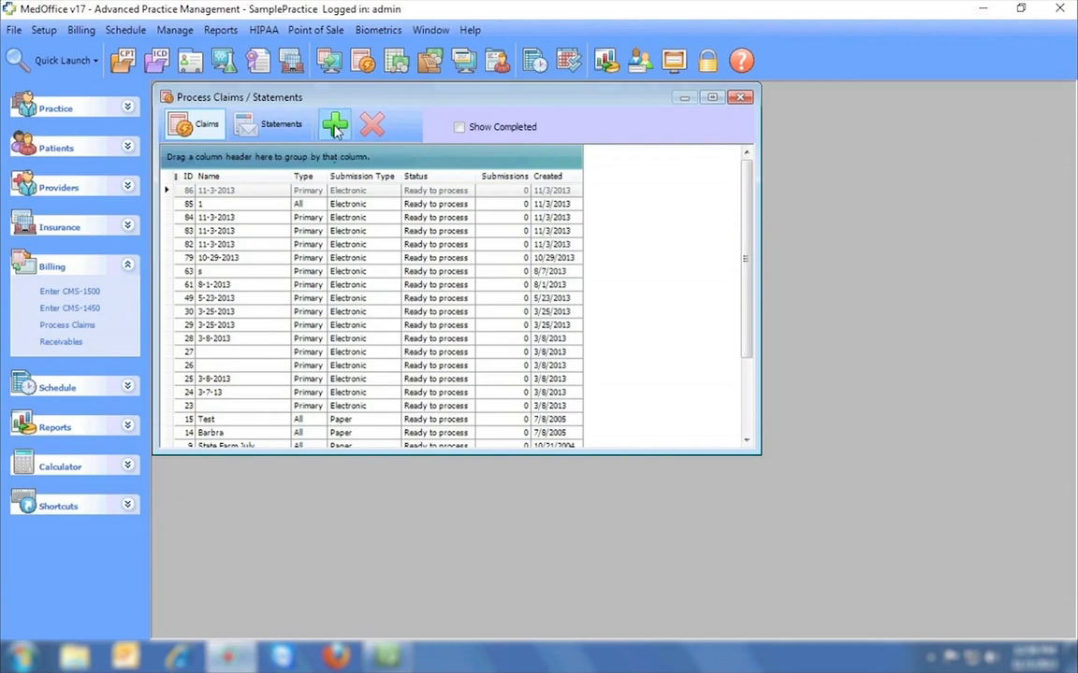
{"action": "type", "text": "11-3-2013"}
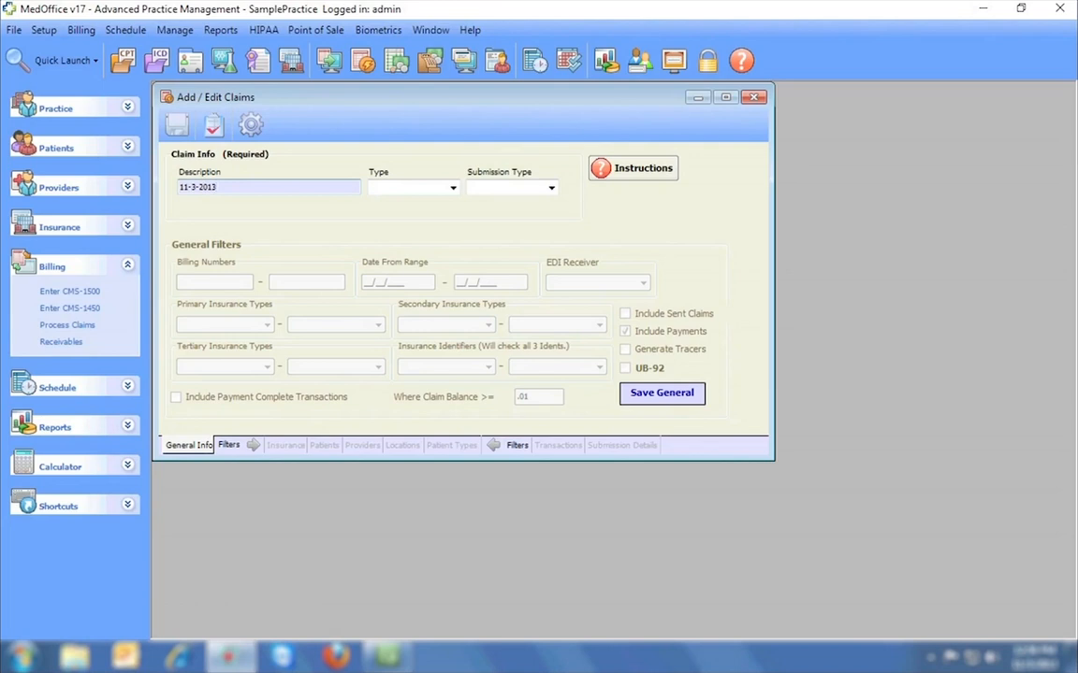
Set the batch to Primary claims with Electronic submission and save it as claim #87.
{"action": "key", "text": "Tab"}
{"action": "key", "text": "Down"}
{"action": "key", "text": "Down"}
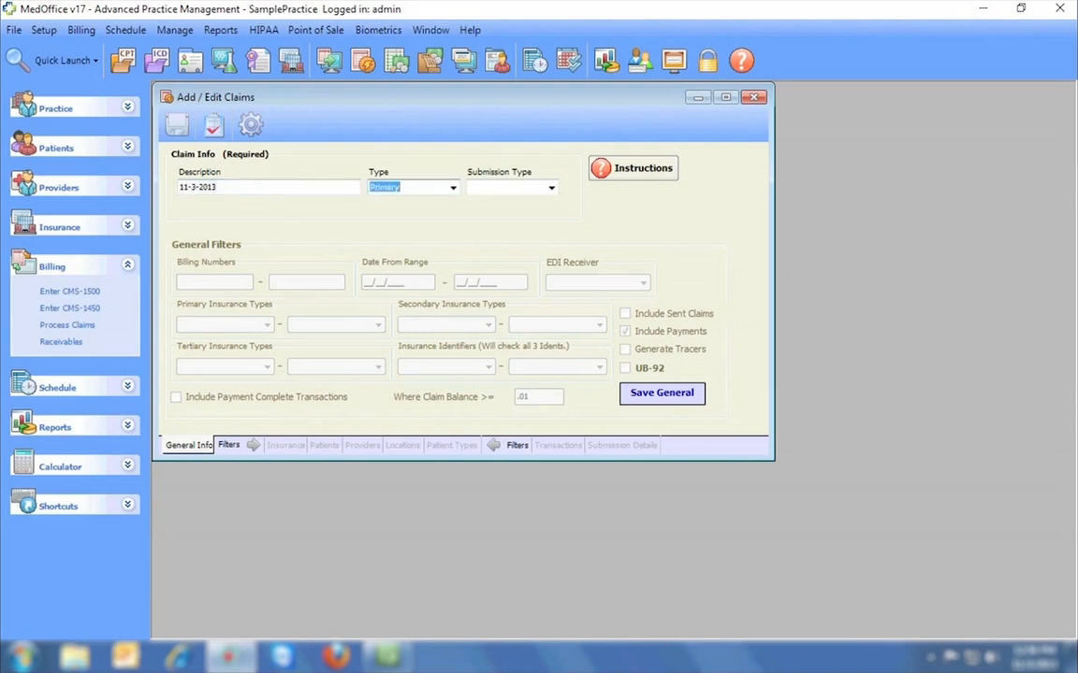
{"action": "key", "text": "Tab"}
{"action": "key", "text": "Down"}
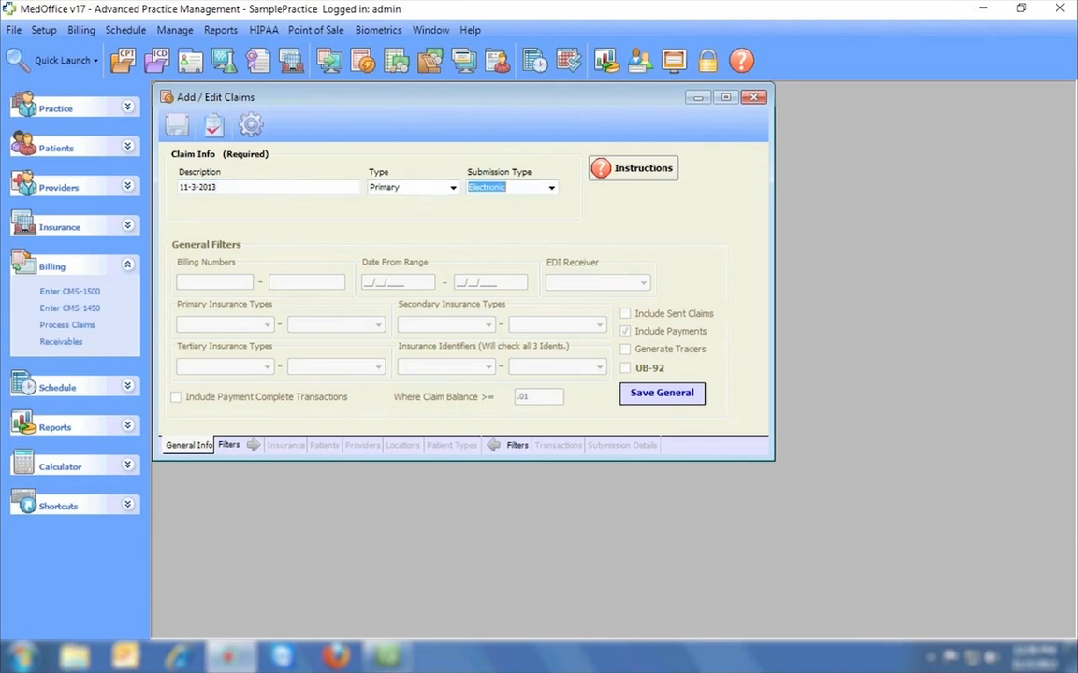
{"action": "left_click", "coordinate": [178, 125]}
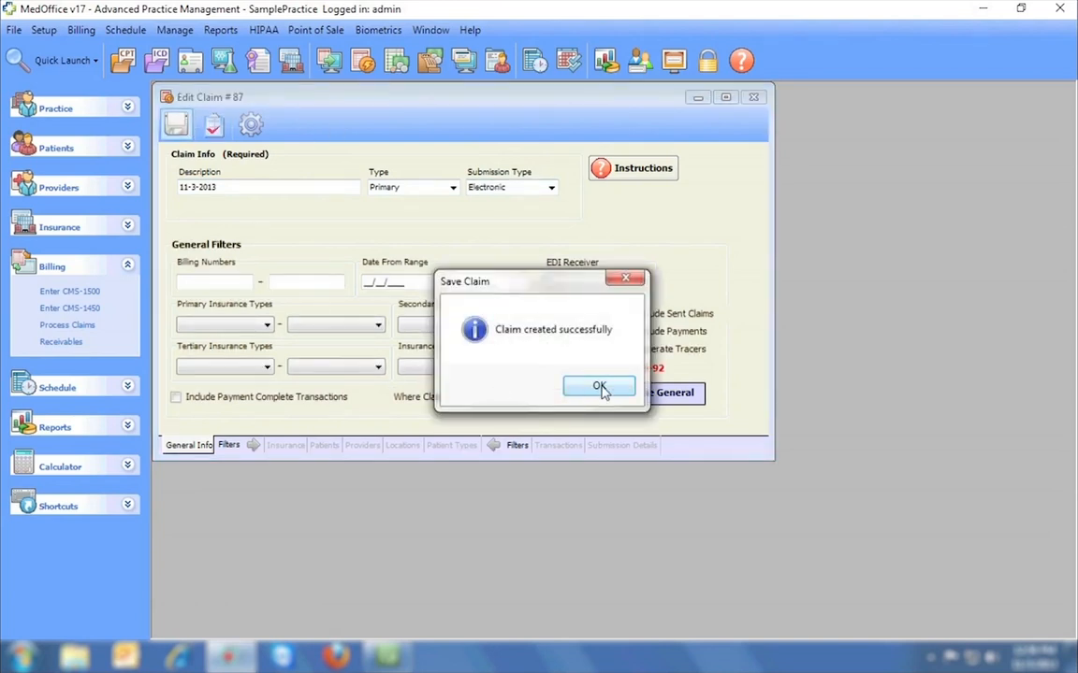
{"action": "left_click", "coordinate": [600, 387]}
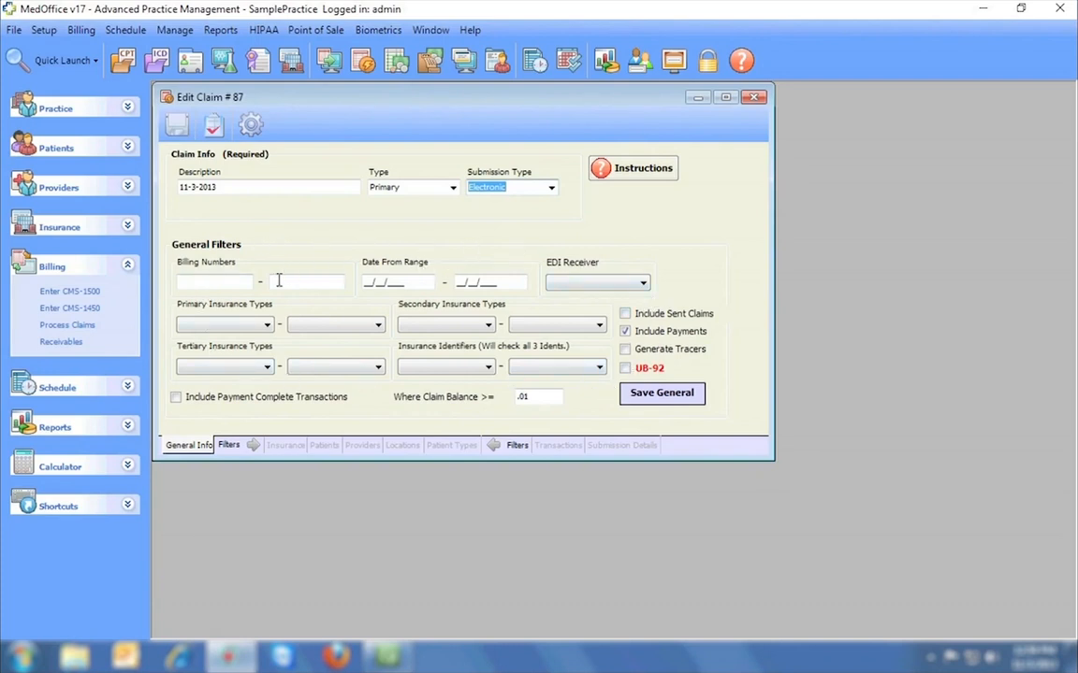
Review the filter tabs, find 7 matching transactions totalling $382.00, and generate the claims.
{"action": "left_click", "coordinate": [287, 446]}
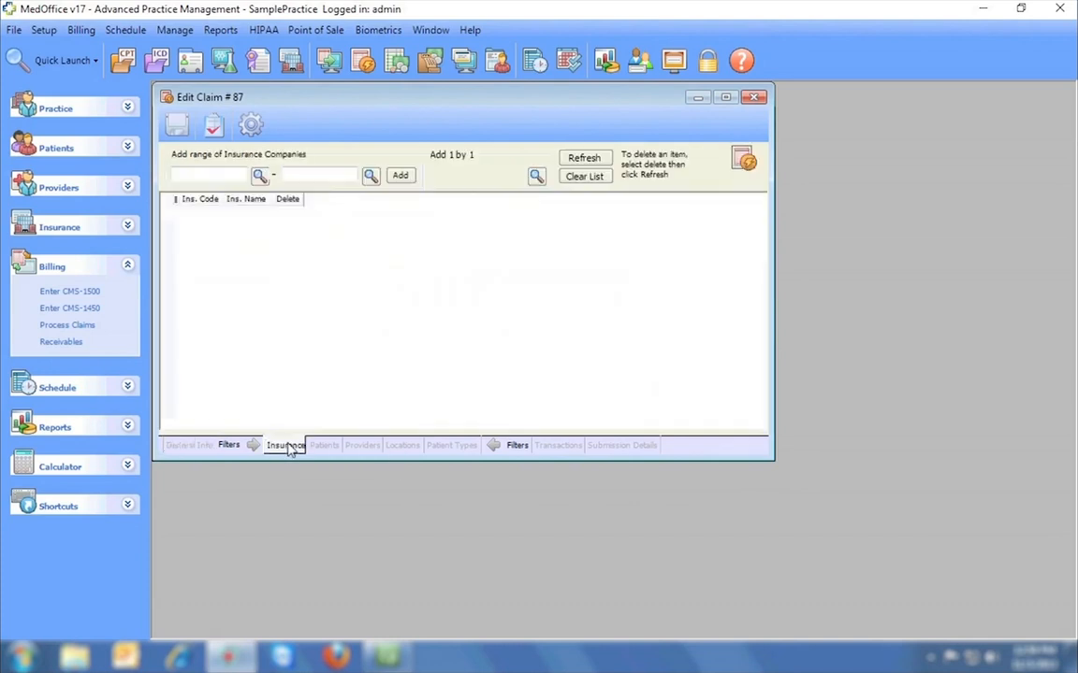
{"action": "left_click", "coordinate": [324, 446]}
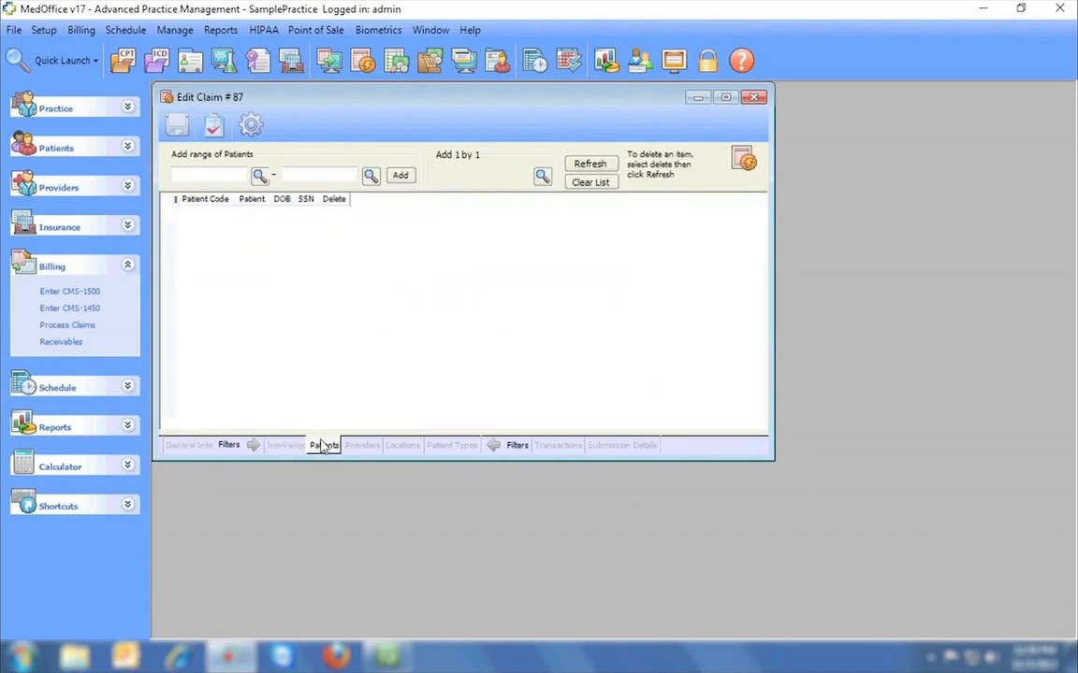
{"action": "left_click", "coordinate": [360, 446]}
{"action": "left_click", "coordinate": [403, 446]}
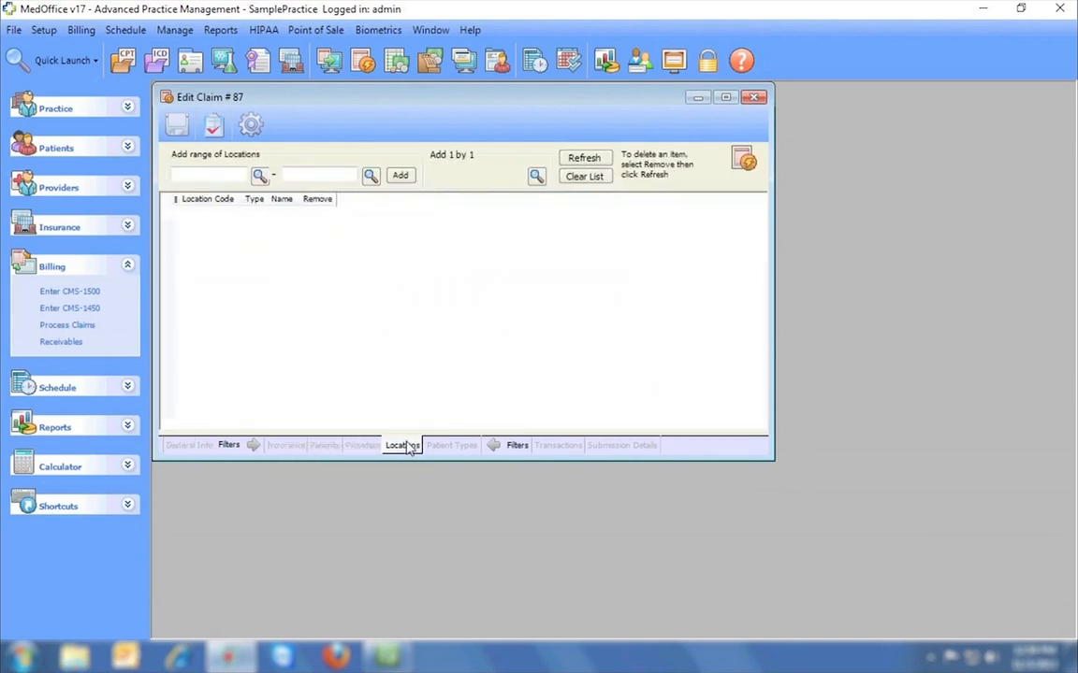
{"action": "left_click", "coordinate": [449, 446]}
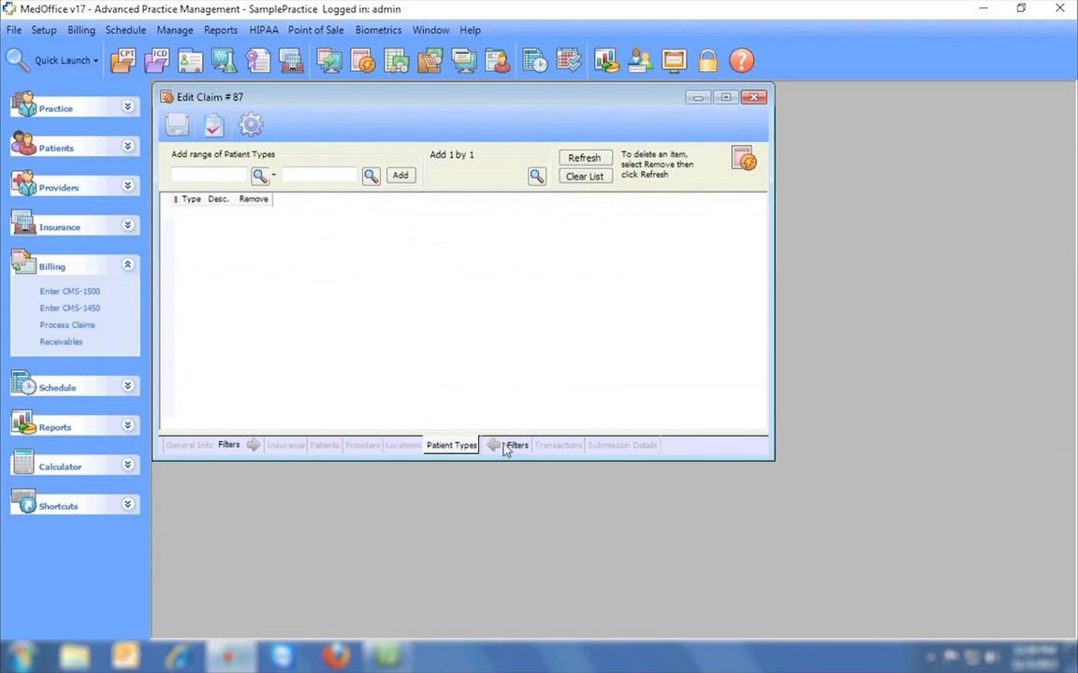
{"action": "left_click", "coordinate": [555, 447]}
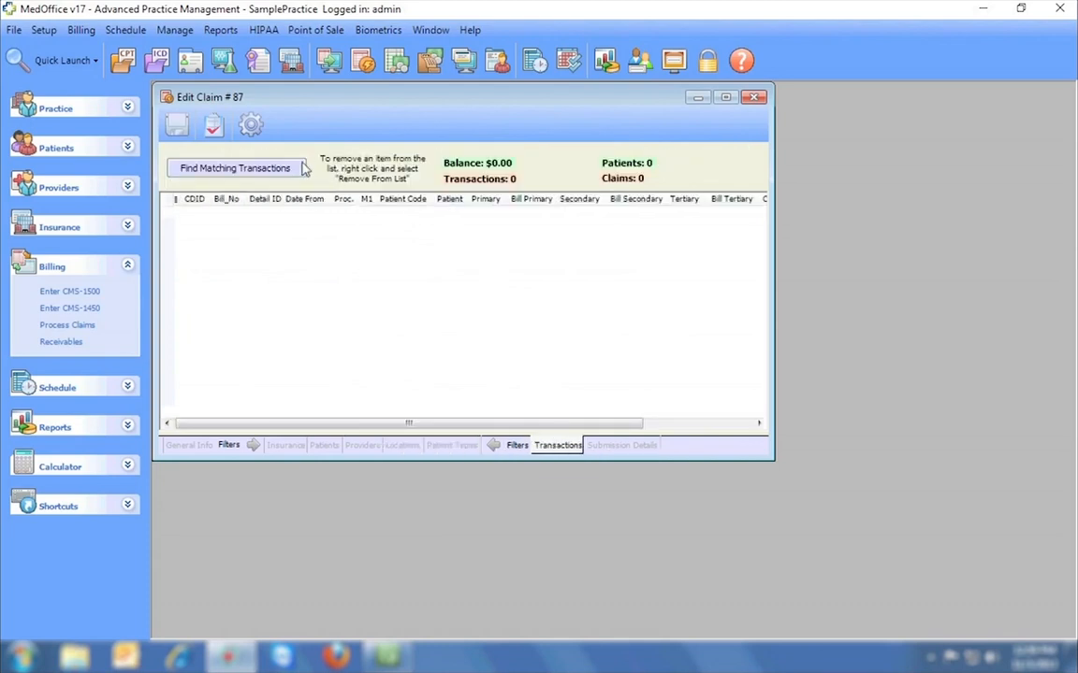
{"action": "left_click", "coordinate": [272, 168]}
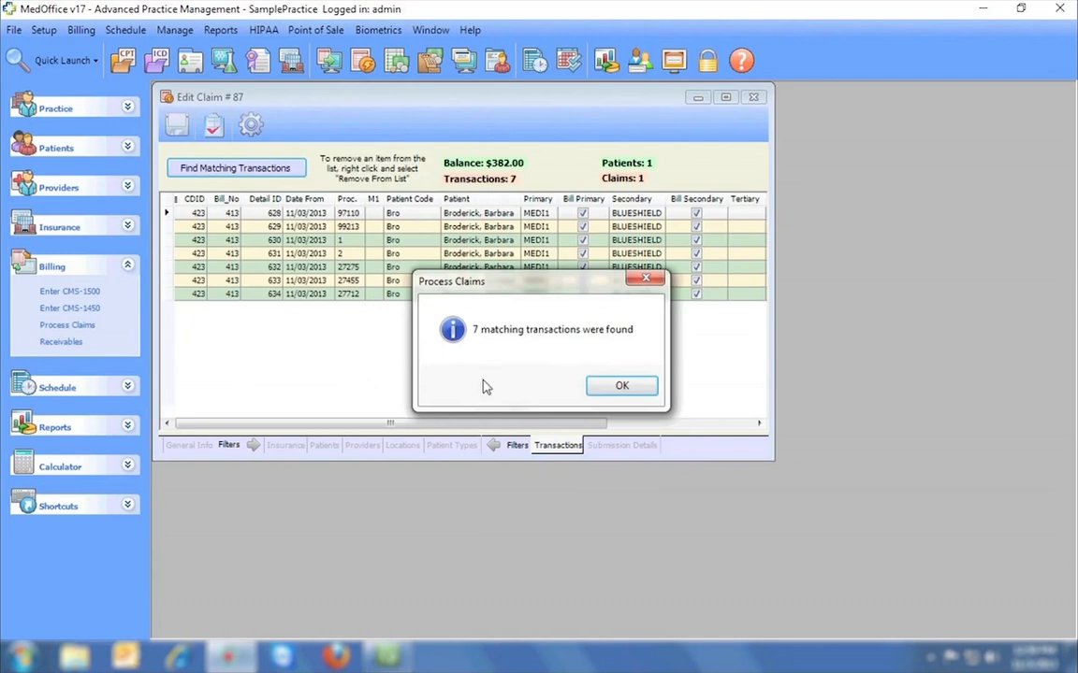
{"action": "left_click", "coordinate": [609, 391]}
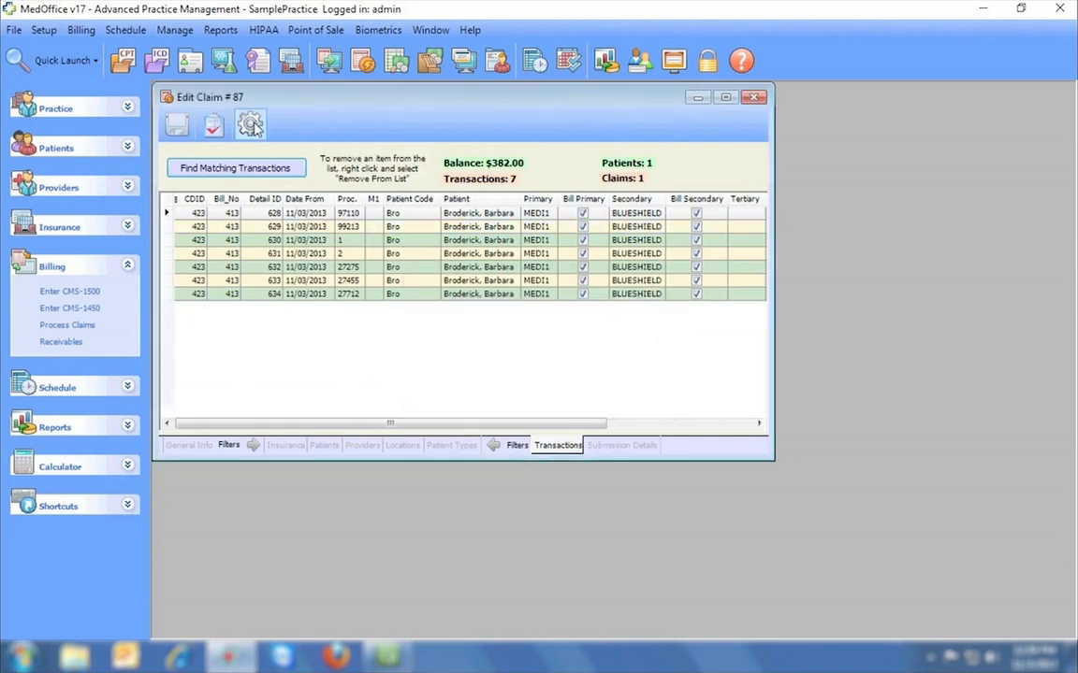
{"action": "left_click", "coordinate": [250, 126]}
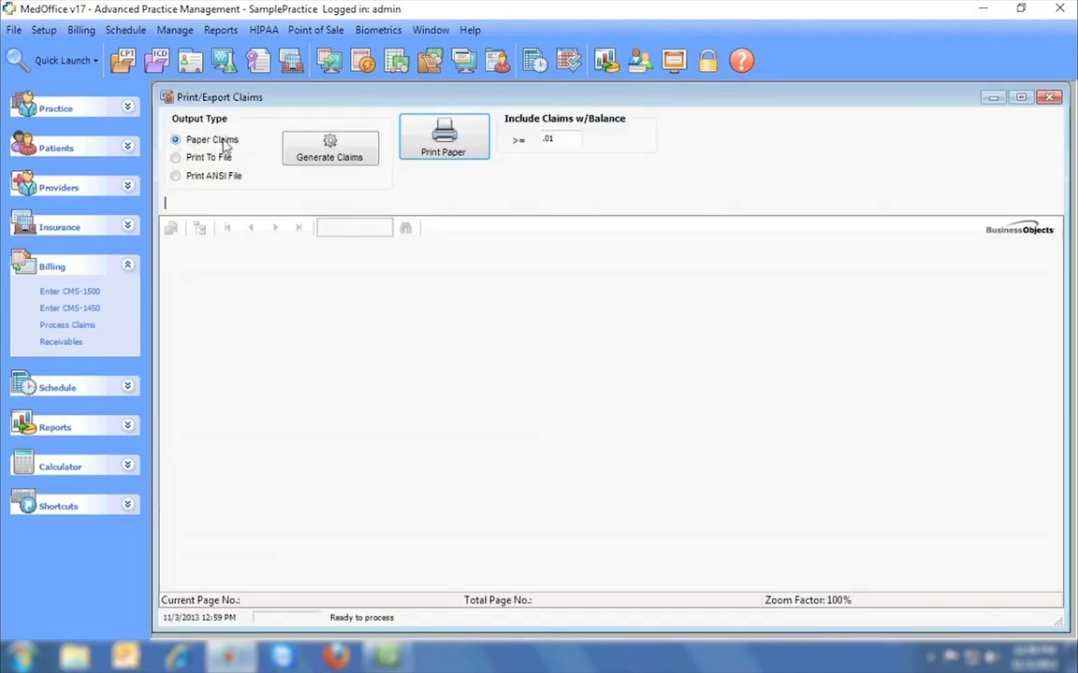
Export the claims as an ANSI file named 11-3-2013.
{"action": "left_click", "coordinate": [175, 157]}
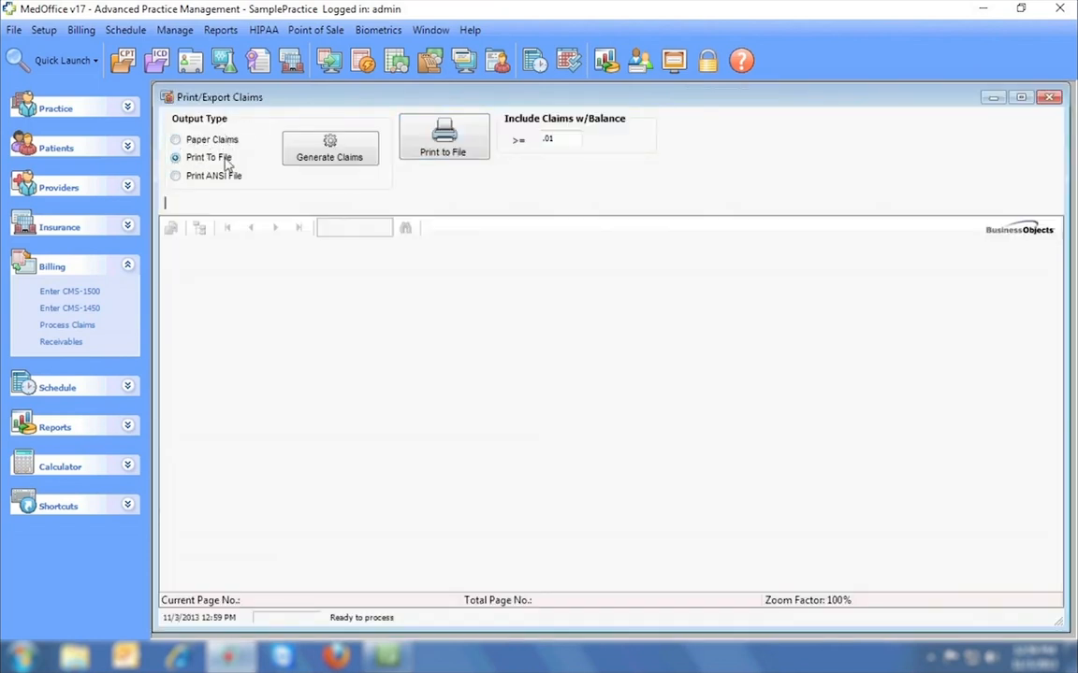
{"action": "left_click", "coordinate": [175, 176]}
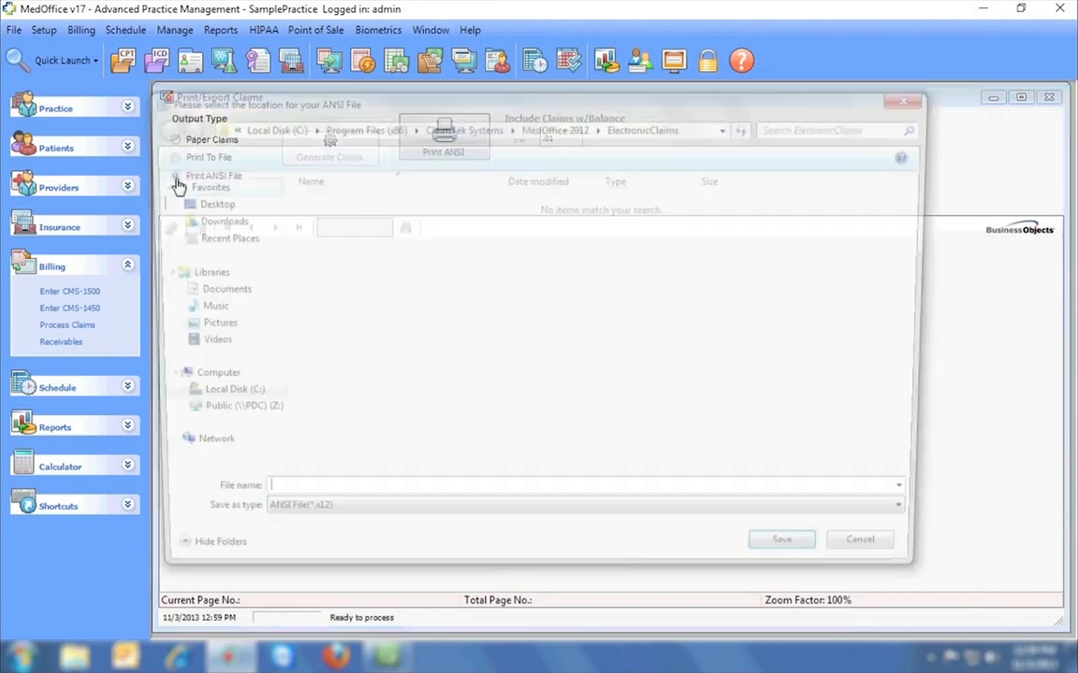
{"action": "type", "text": "11-3-2013"}
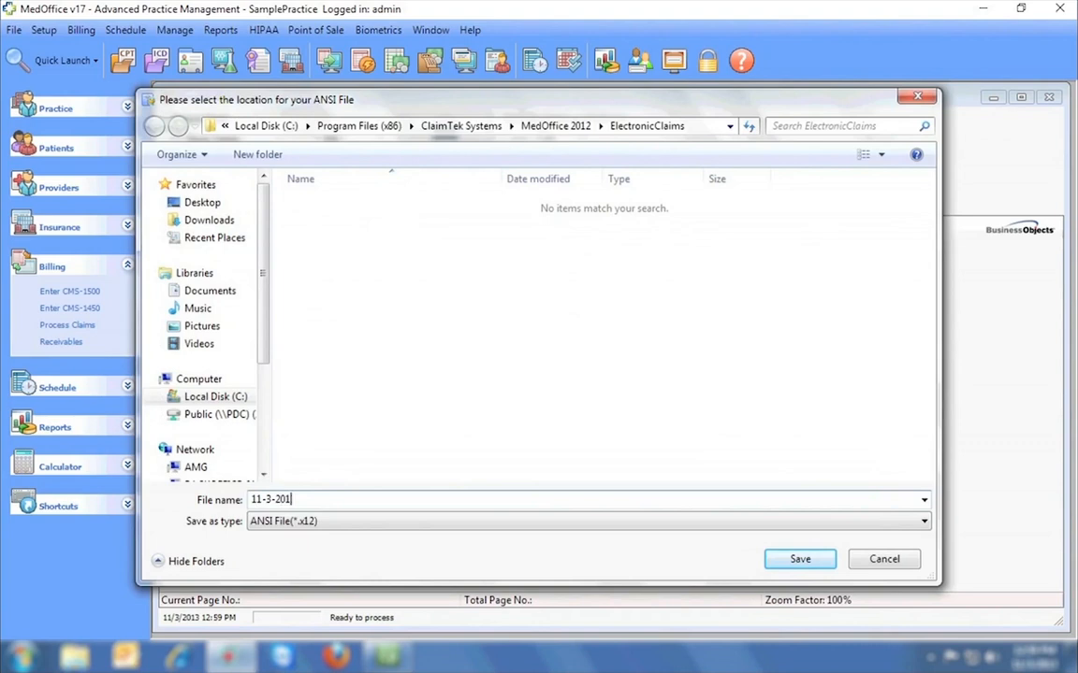
{"action": "left_click", "coordinate": [797, 561]}
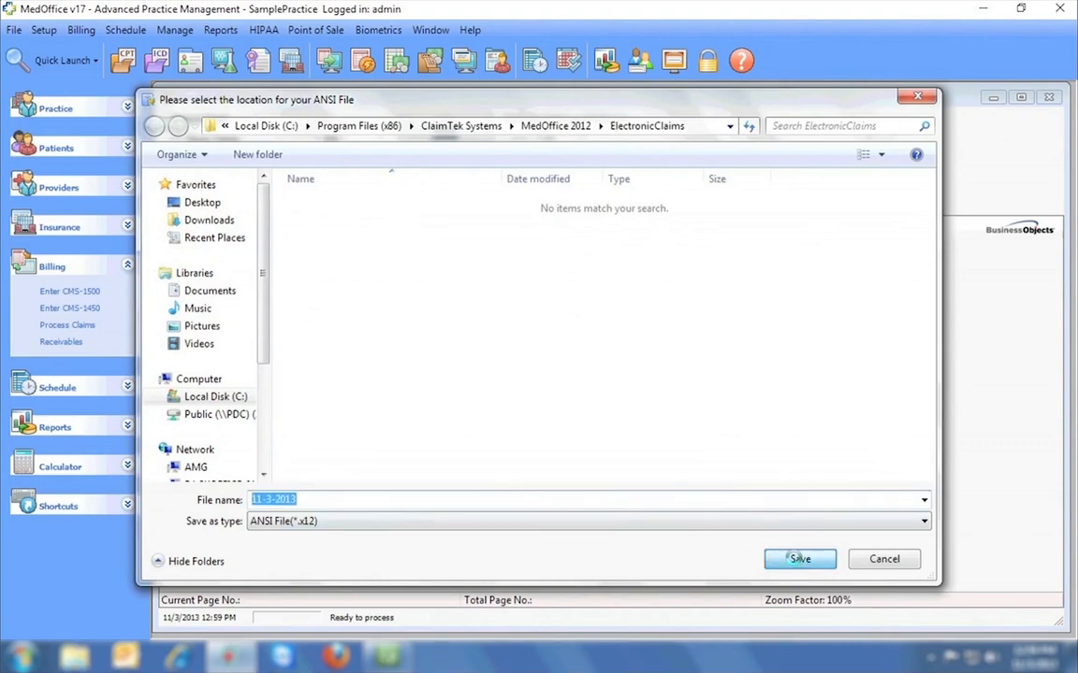
Close the save, claim export, claim #87 and claims list windows, then open Manage Receivables.
{"action": "left_click", "coordinate": [916, 98]}
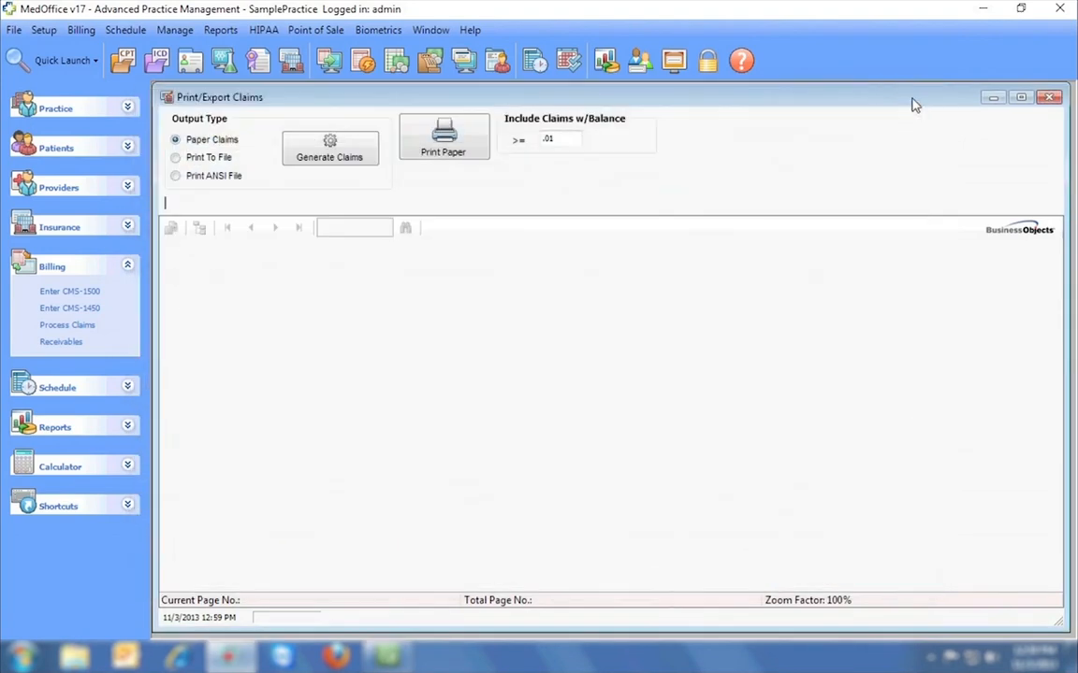
{"action": "left_click", "coordinate": [1048, 98]}
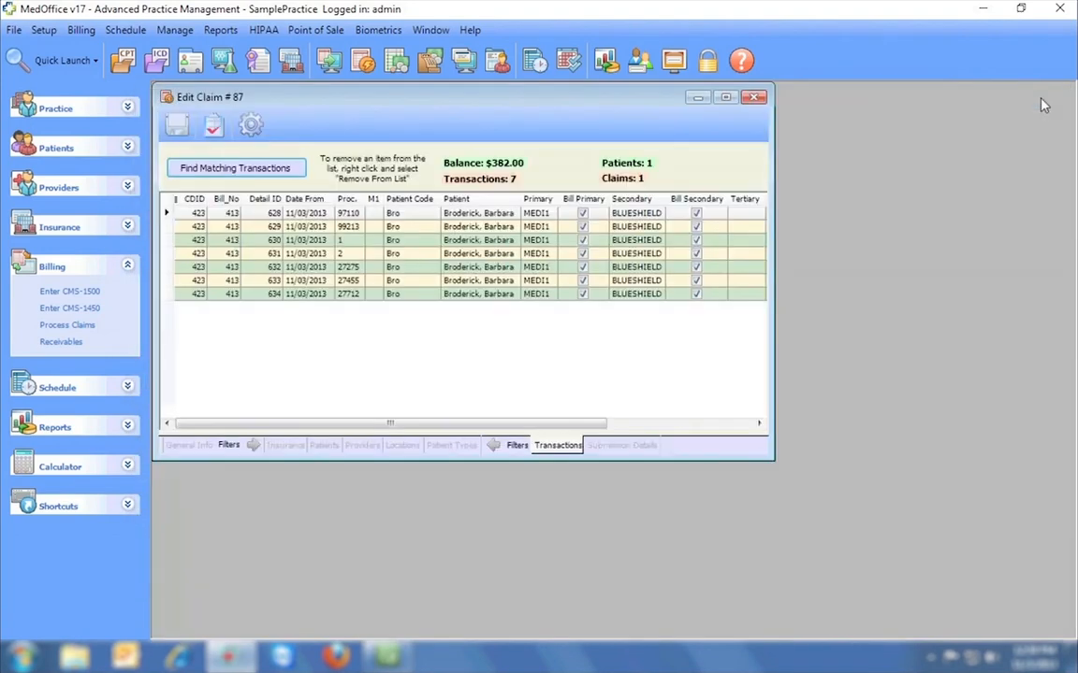
{"action": "left_click", "coordinate": [753, 97]}
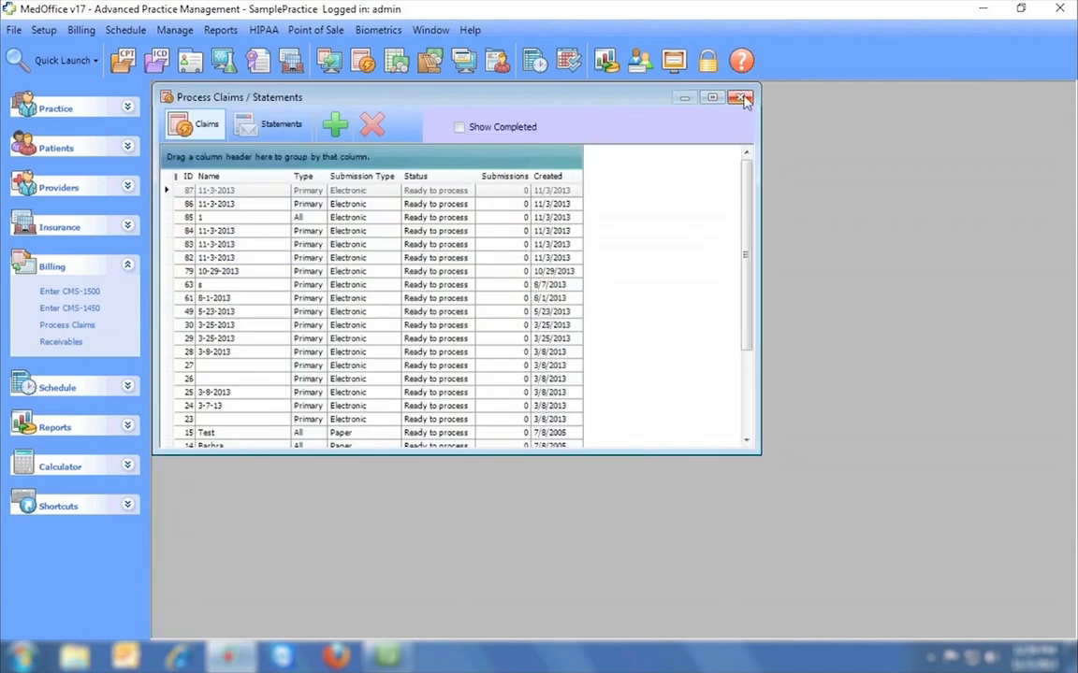
{"action": "left_click", "coordinate": [743, 98]}
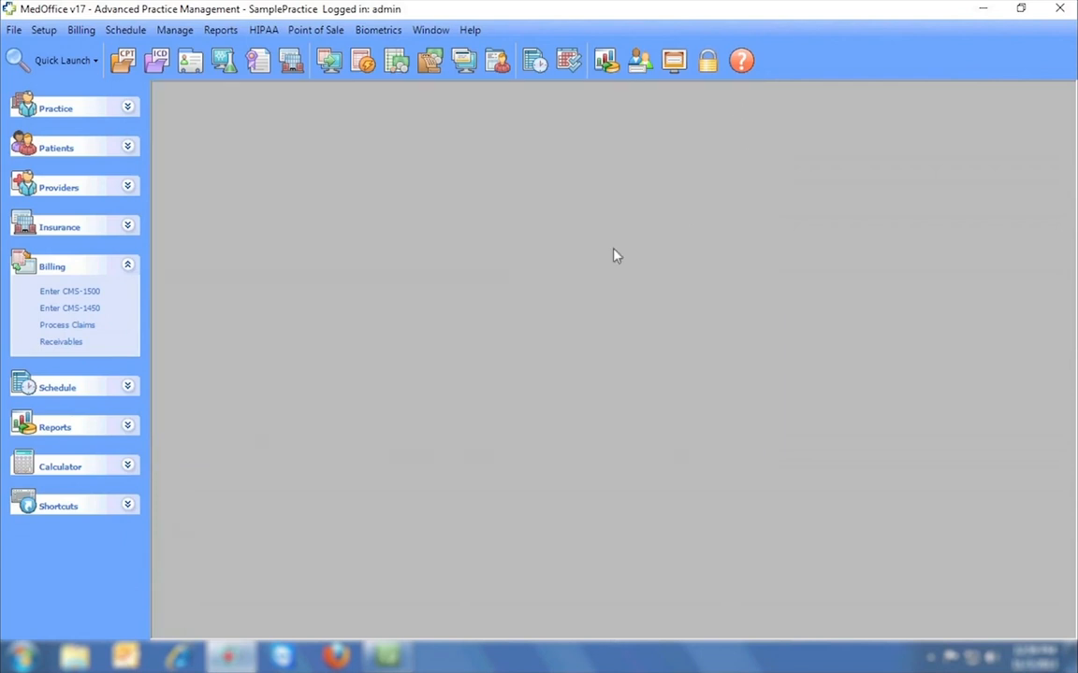
{"action": "left_click", "coordinate": [394, 62]}
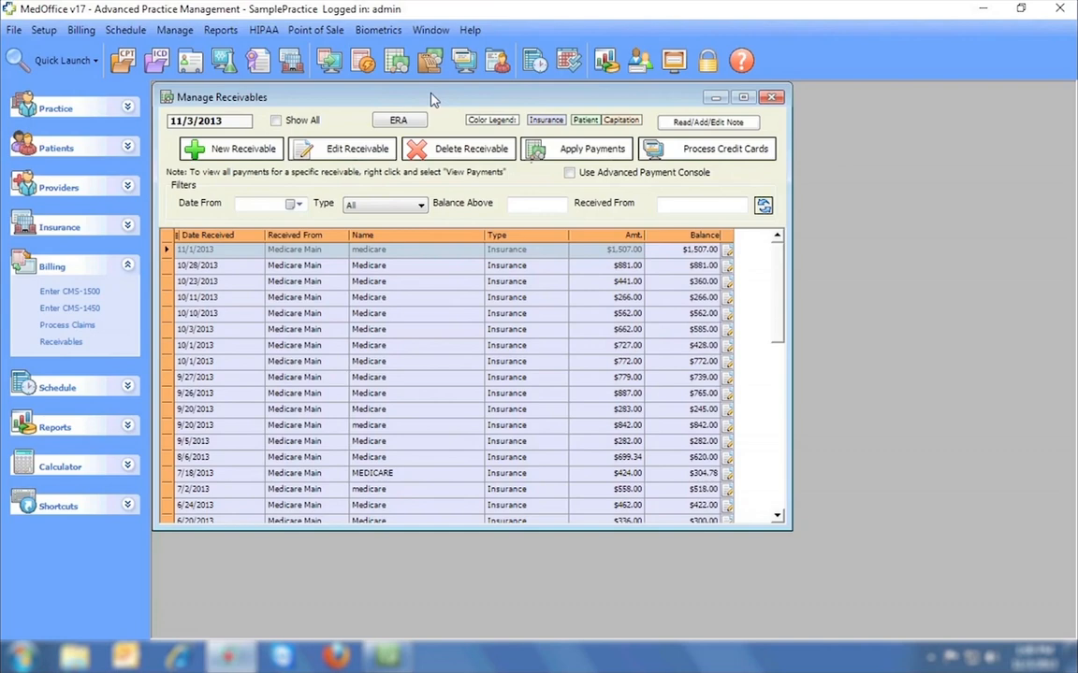
Start a new Medicare receivable with its check reference and an 880.80 amount.
{"action": "left_click", "coordinate": [233, 155]}
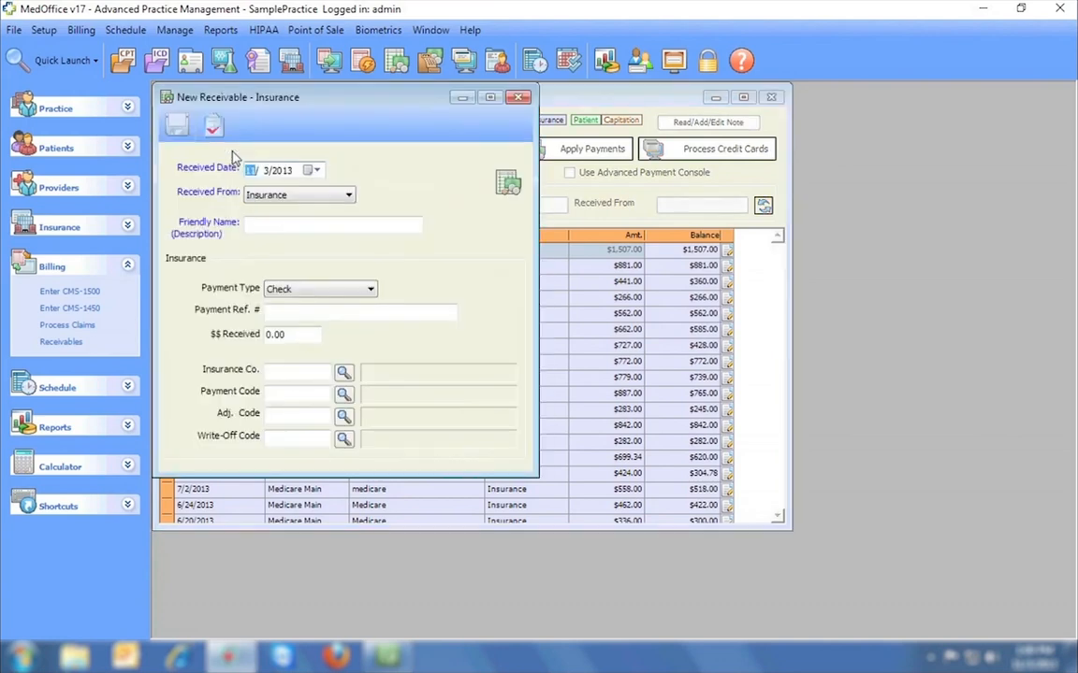
{"action": "left_click", "coordinate": [301, 225]}
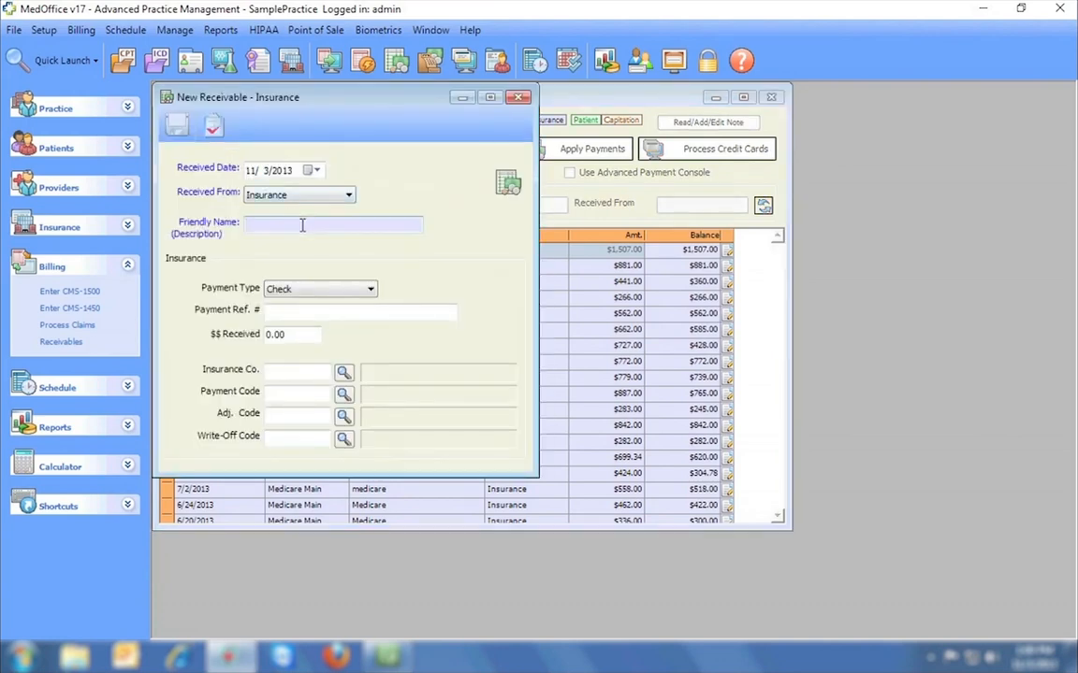
{"action": "type", "text": "Medicare"}
{"action": "left_click", "coordinate": [311, 310]}
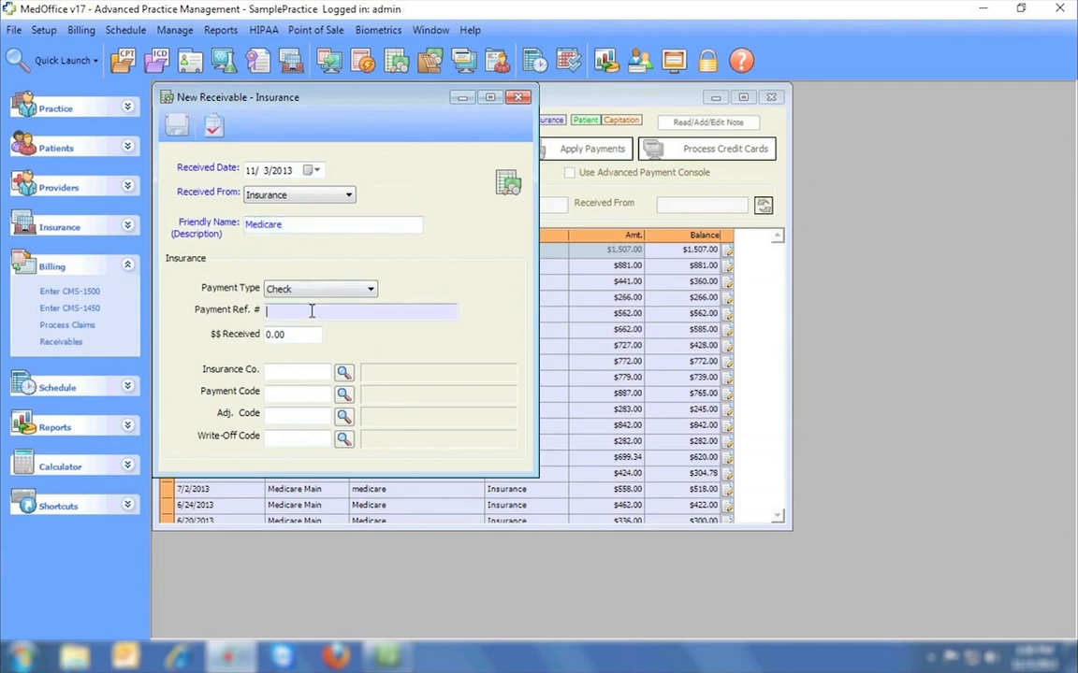
{"action": "type", "text": "45789635"}
{"action": "key", "text": "Tab"}
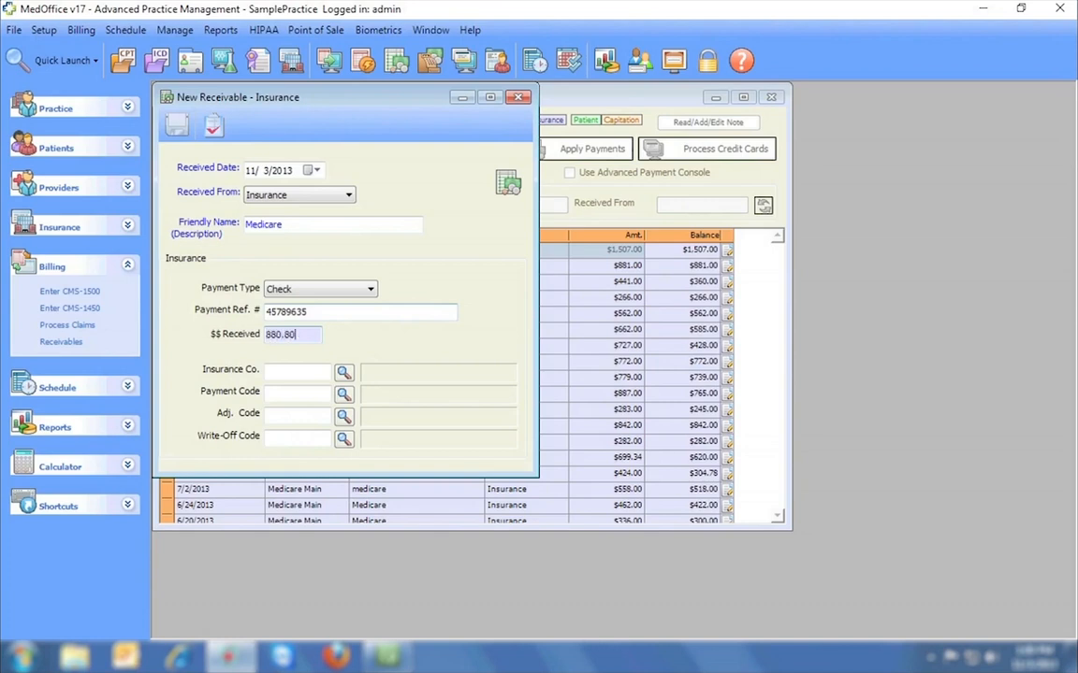
Set Medicare Main (MEDI1) as payer with billing code PIS, save, and apply payments.
{"action": "left_click", "coordinate": [342, 374]}
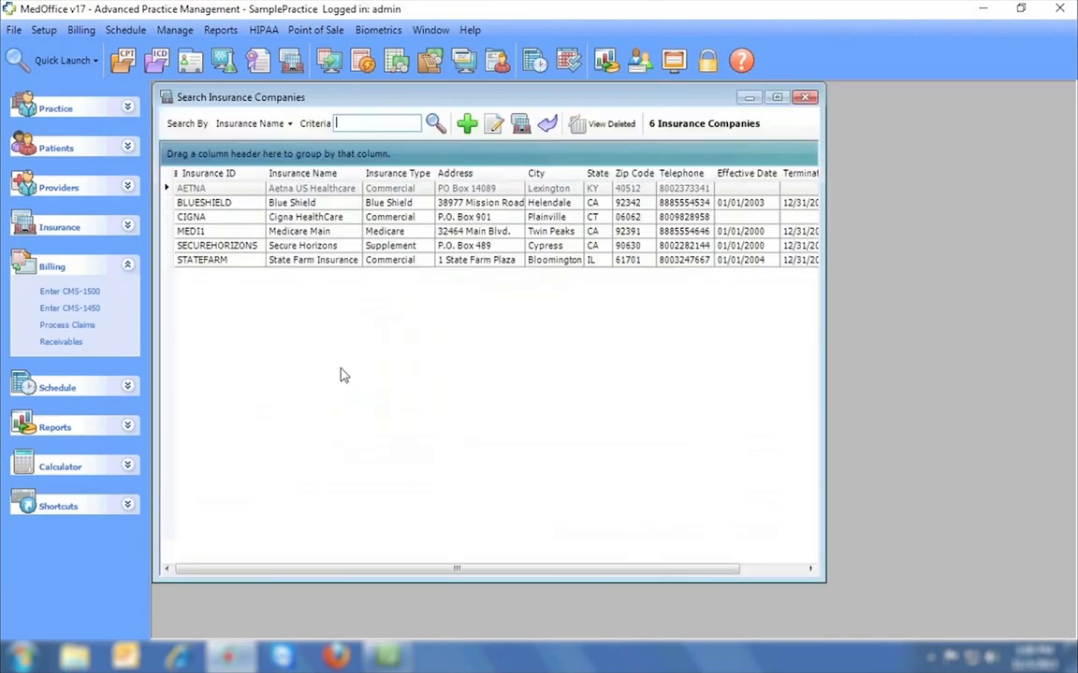
{"action": "double_click", "coordinate": [296, 231]}
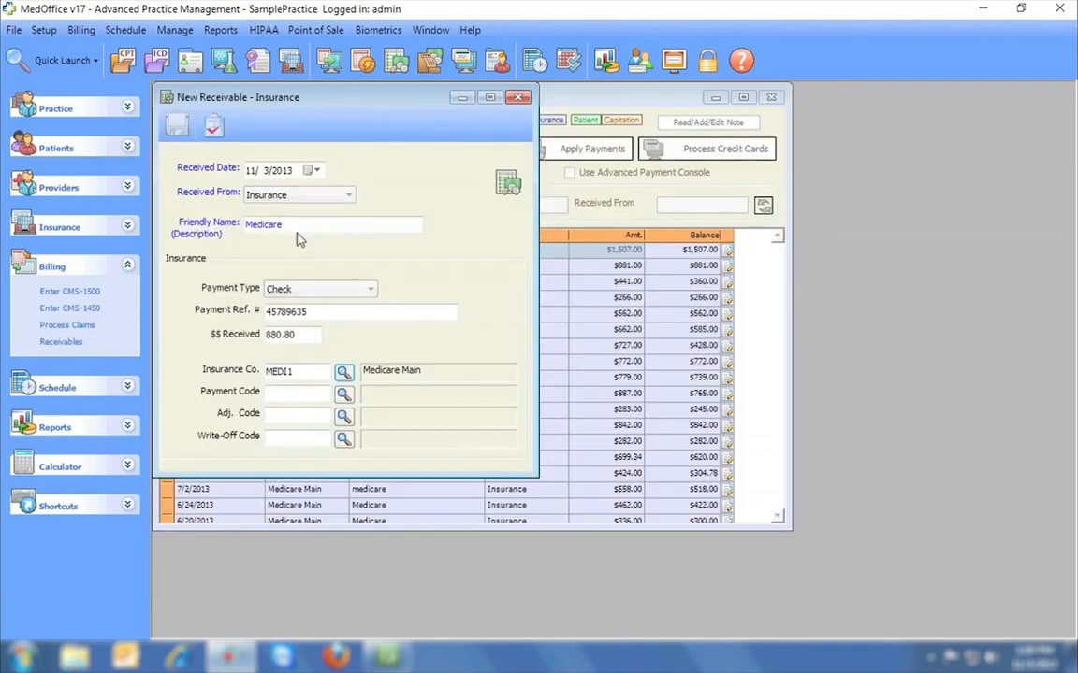
{"action": "left_click", "coordinate": [344, 394]}
{"action": "double_click", "coordinate": [272, 184]}
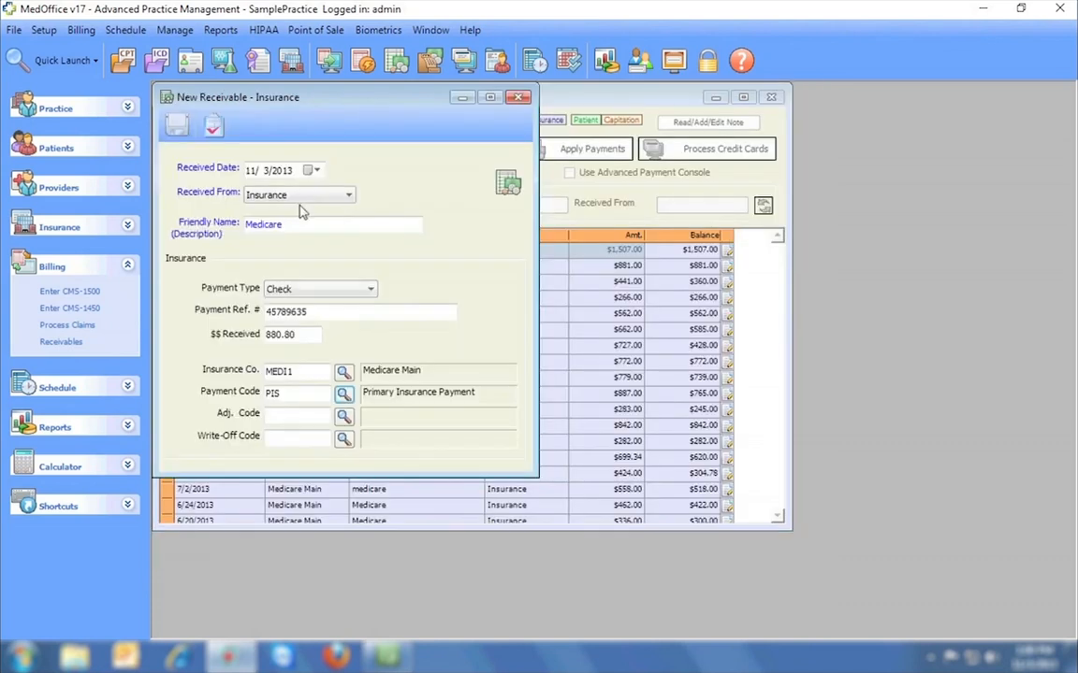
{"action": "left_click", "coordinate": [176, 123]}
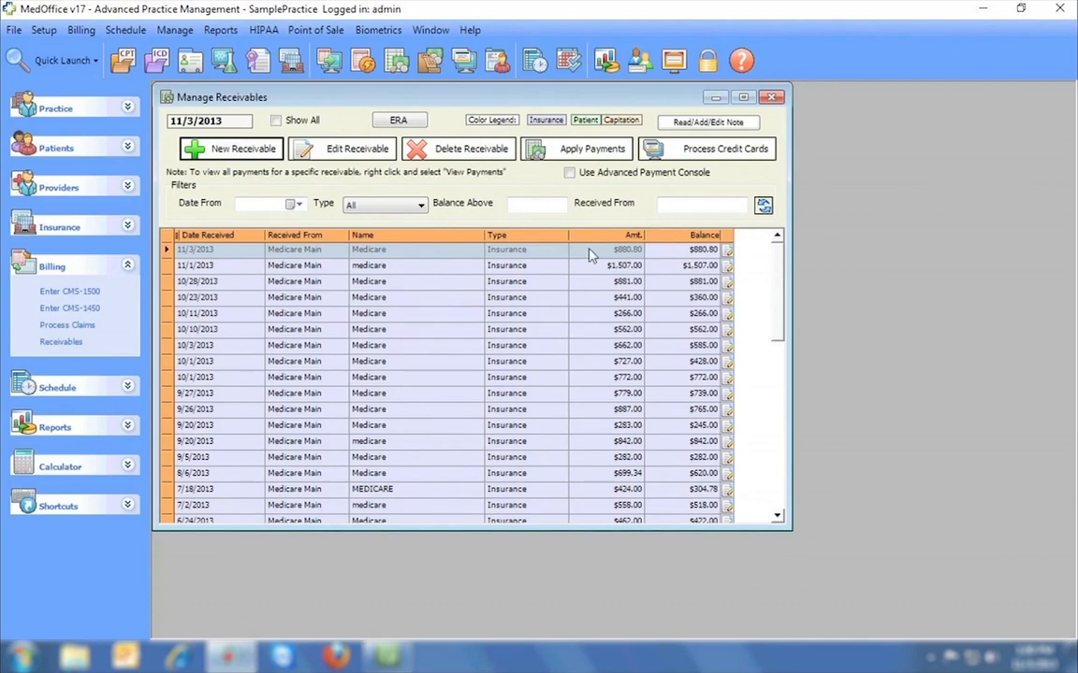
{"action": "left_click", "coordinate": [599, 157]}
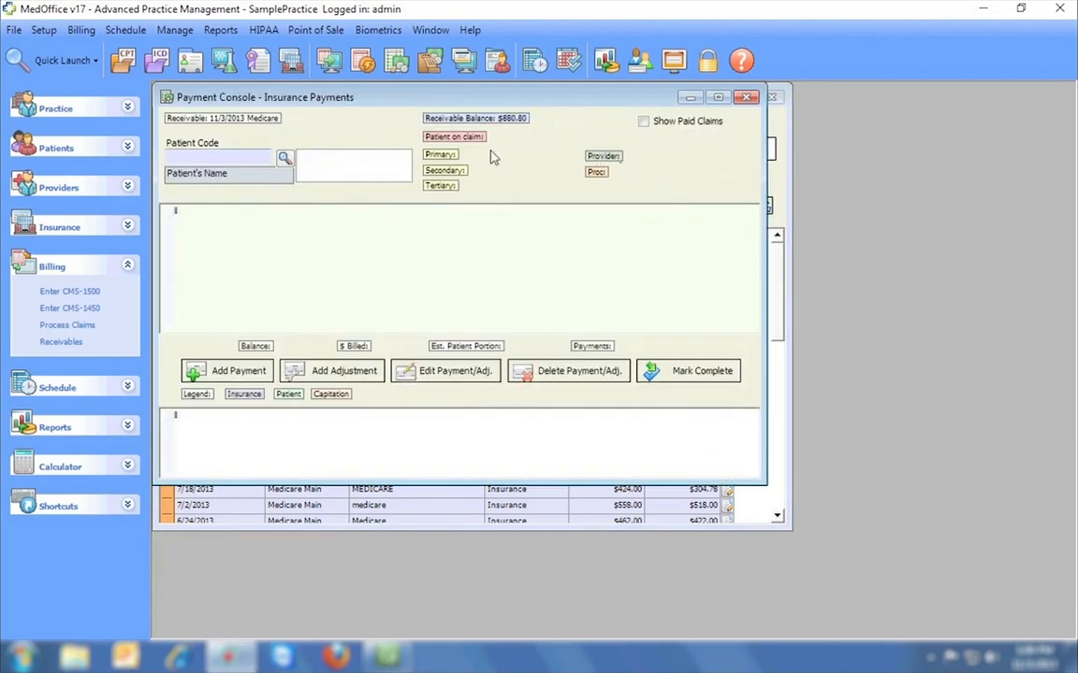
Apply a $40.00 insurance payment to the patient's first claim line, then close the console.
{"action": "left_click", "coordinate": [283, 160]}
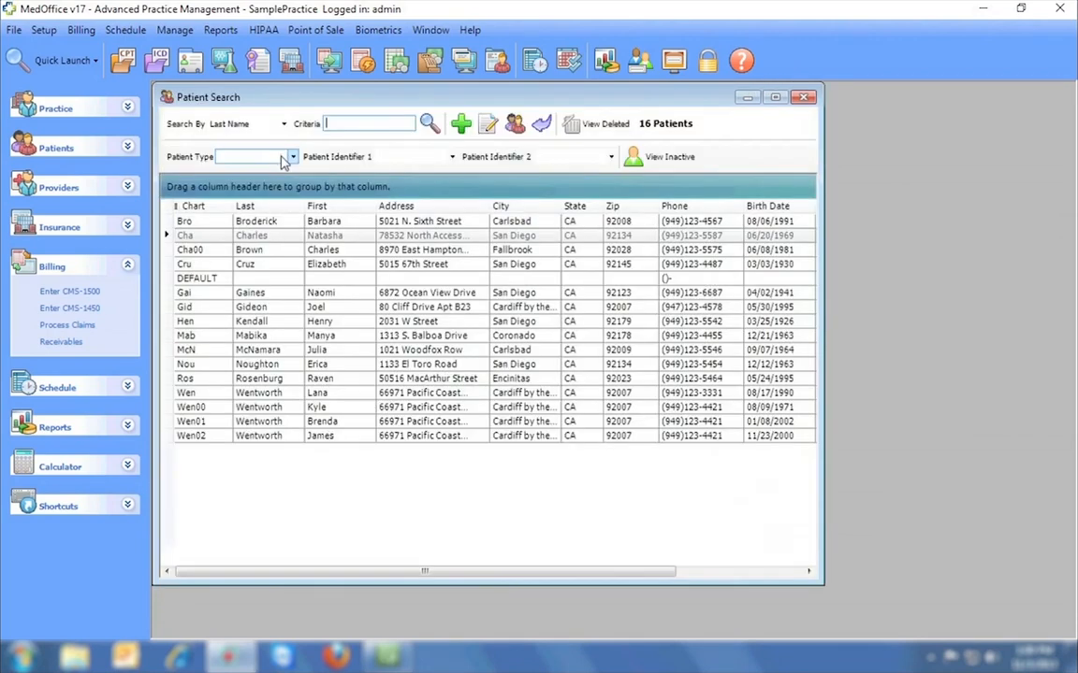
{"action": "double_click", "coordinate": [285, 224]}
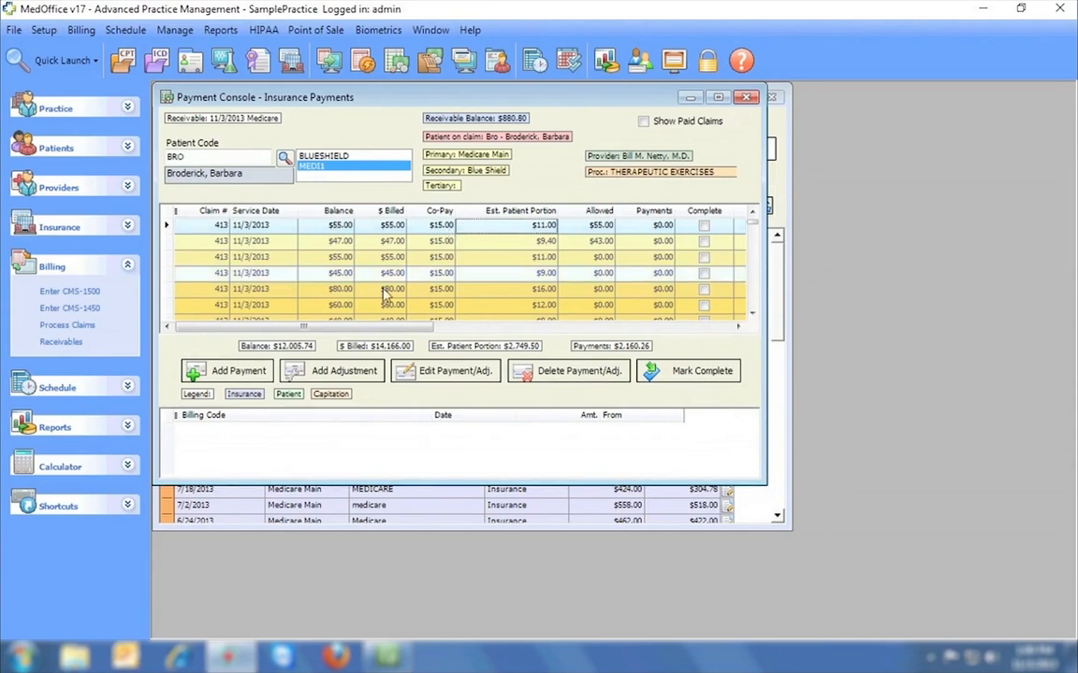
{"action": "left_click", "coordinate": [245, 371]}
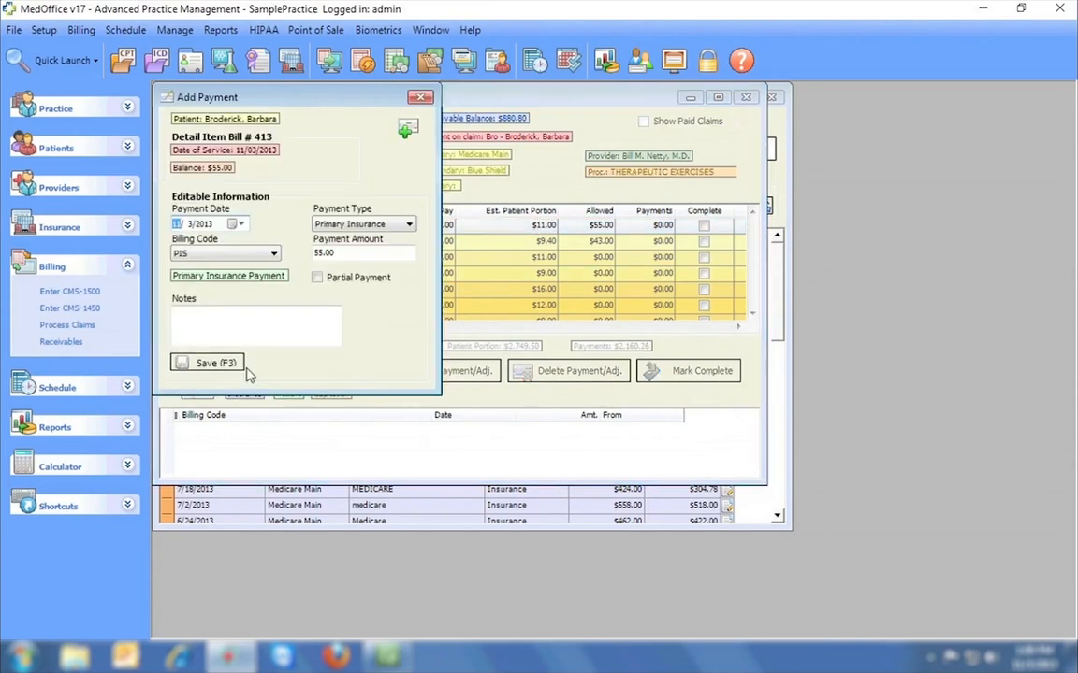
{"action": "left_click", "coordinate": [323, 253]}
{"action": "type", "text": "40"}
{"action": "left_click", "coordinate": [226, 363]}
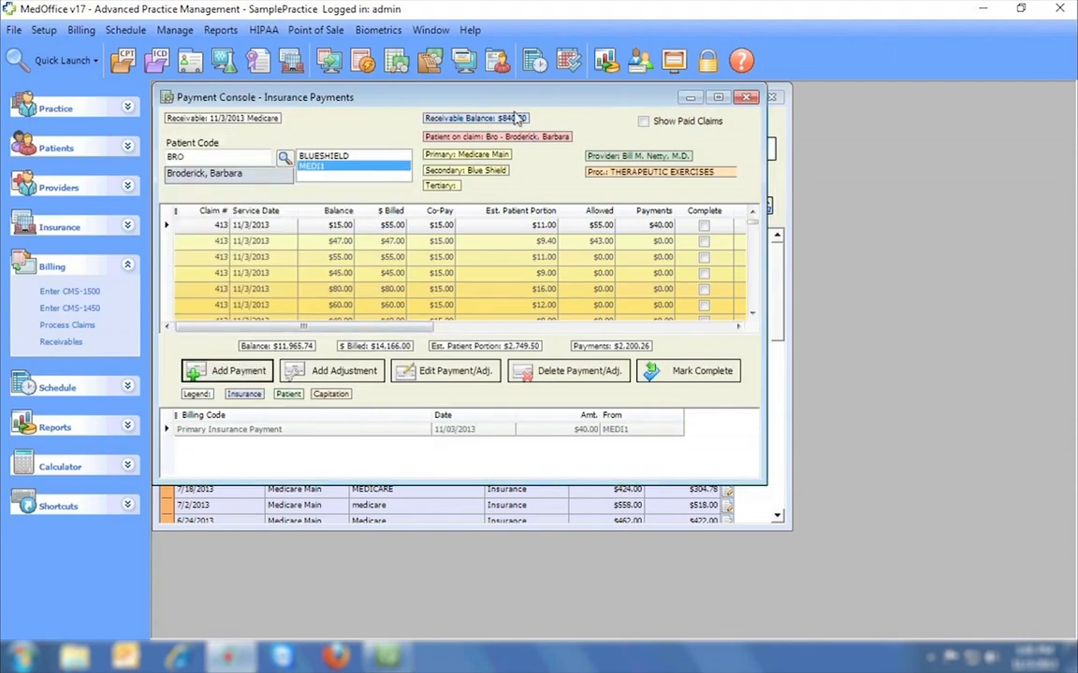
{"action": "left_click", "coordinate": [746, 97]}
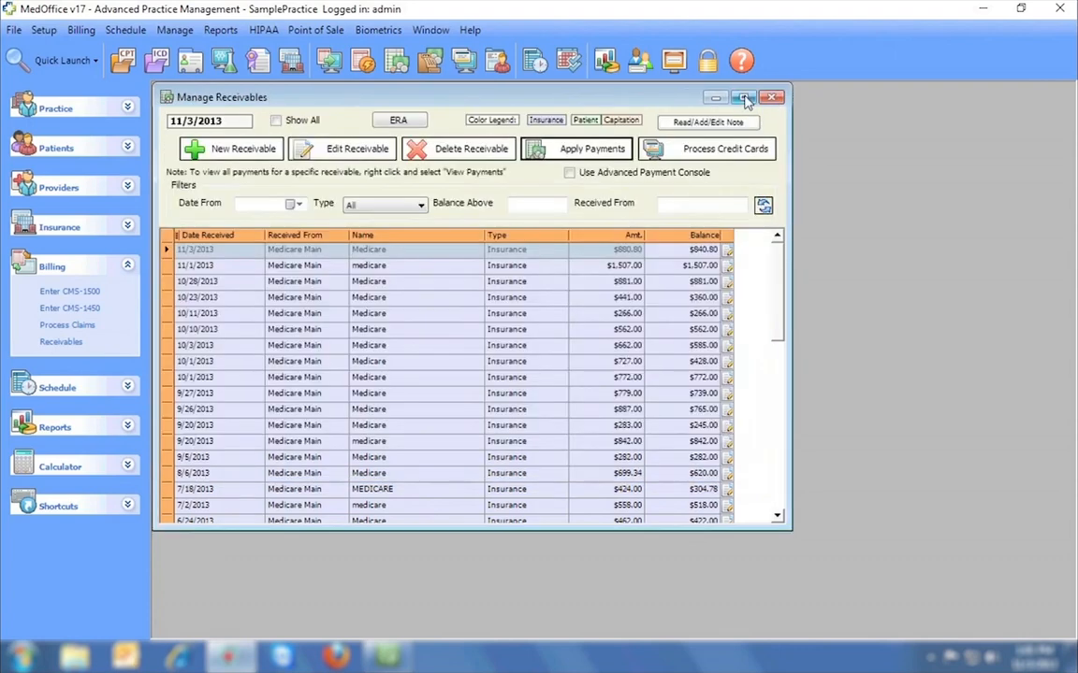
Enable the advanced payment console and load the patient's claims sorted by bill number, newest first.
{"action": "left_click", "coordinate": [570, 174]}
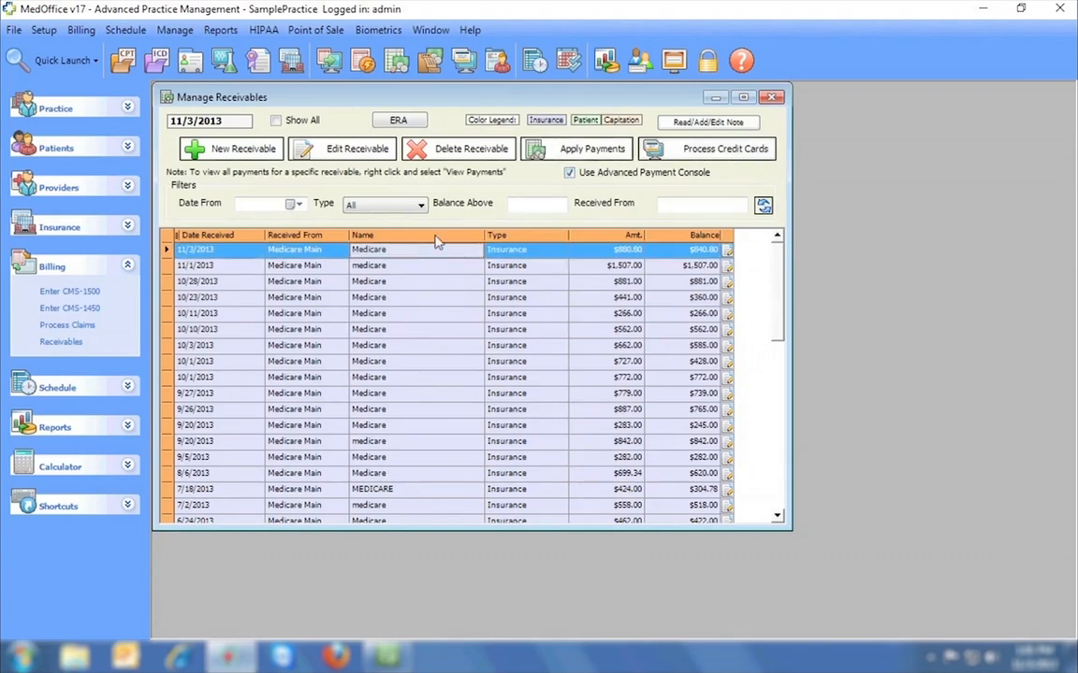
{"action": "left_click", "coordinate": [505, 144]}
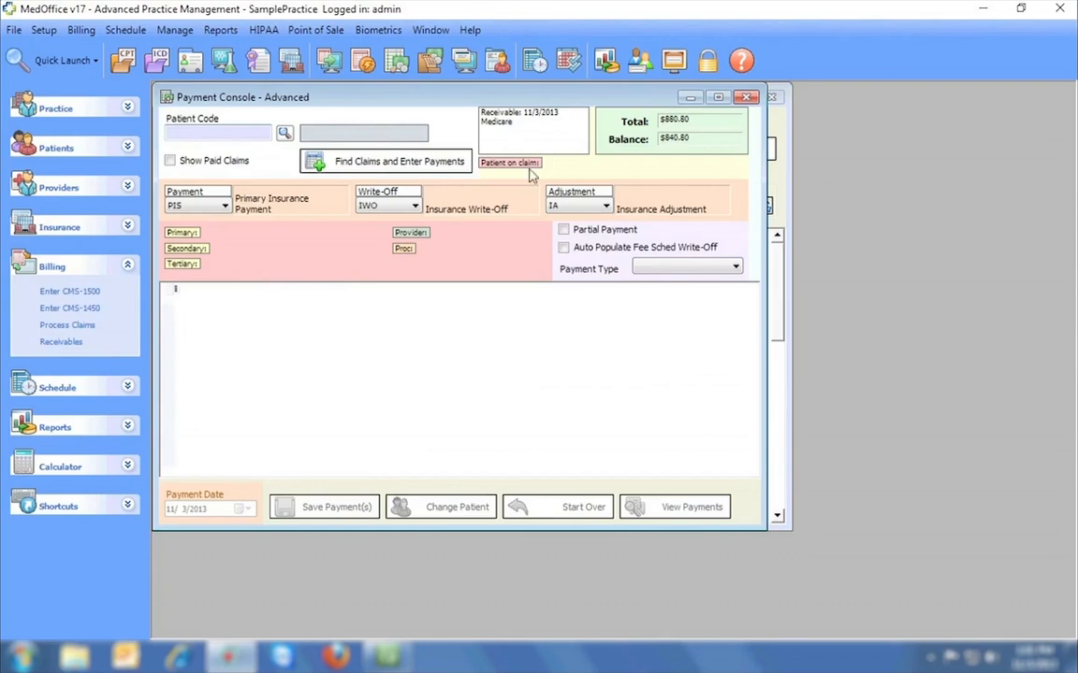
{"action": "left_click", "coordinate": [284, 134]}
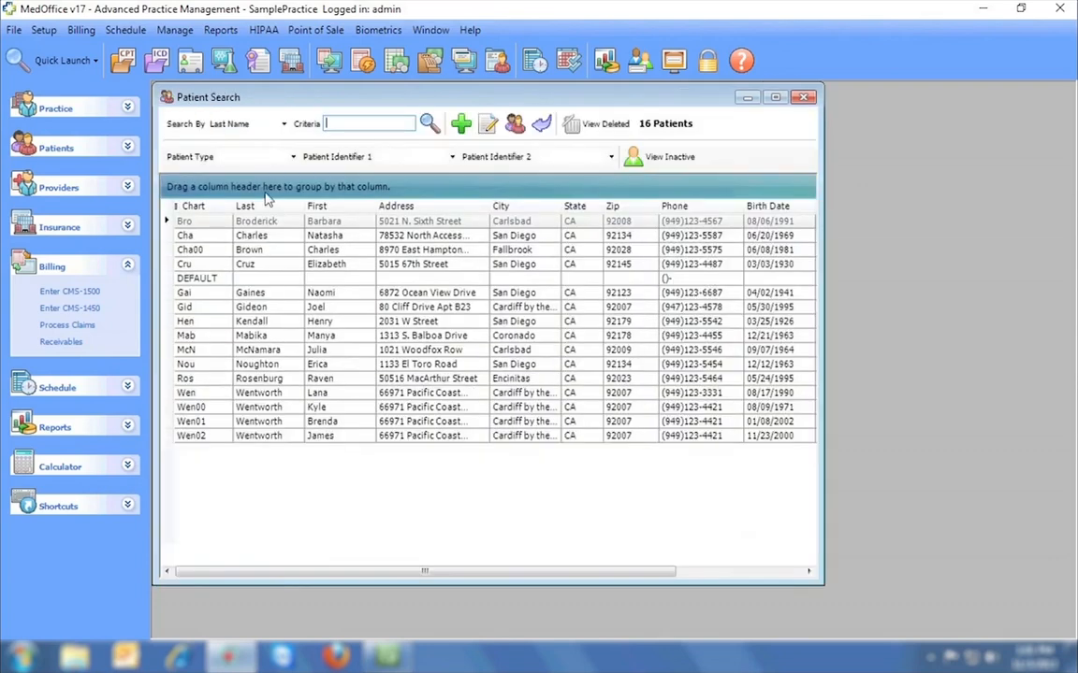
{"action": "double_click", "coordinate": [245, 221]}
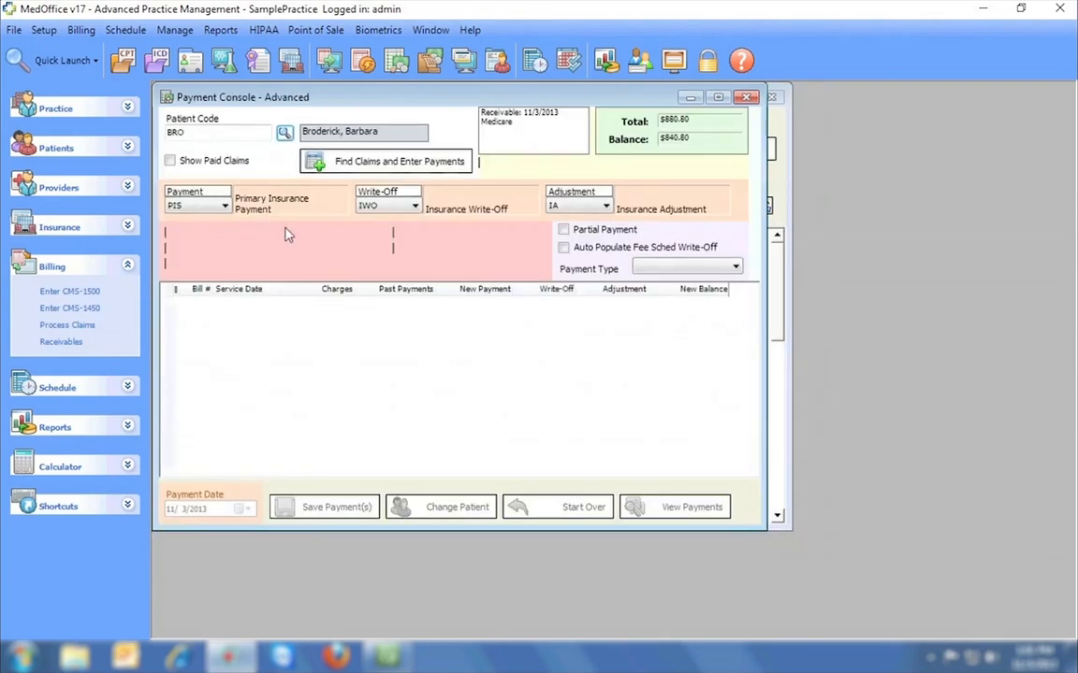
{"action": "left_click", "coordinate": [429, 162]}
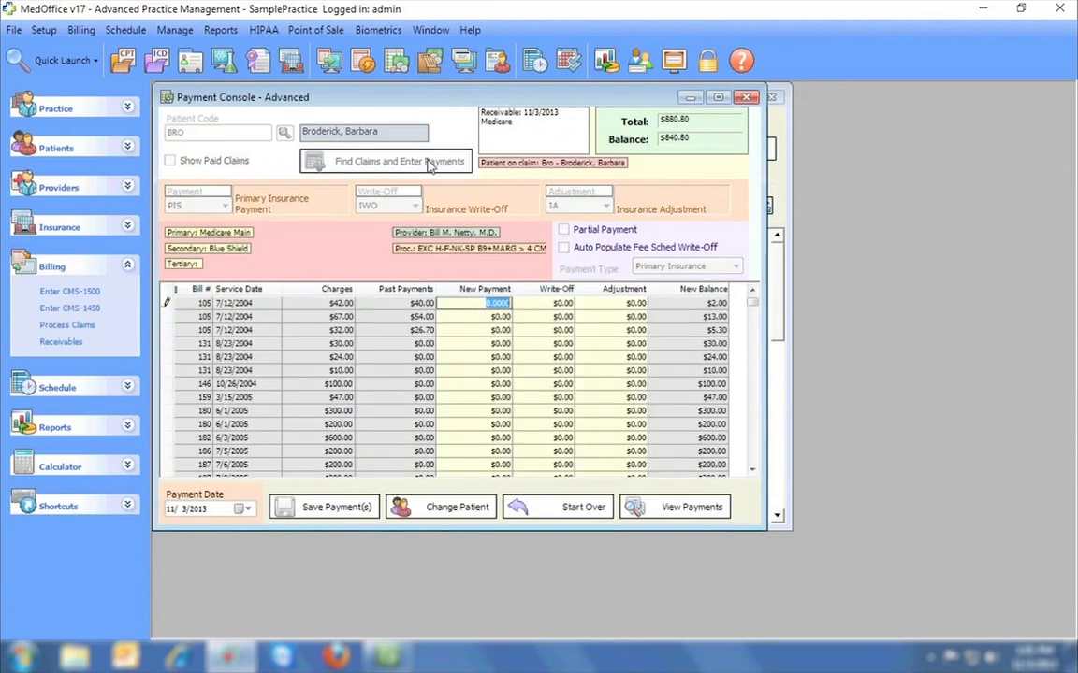
{"action": "left_click", "coordinate": [198, 291]}
{"action": "left_click", "coordinate": [200, 290]}
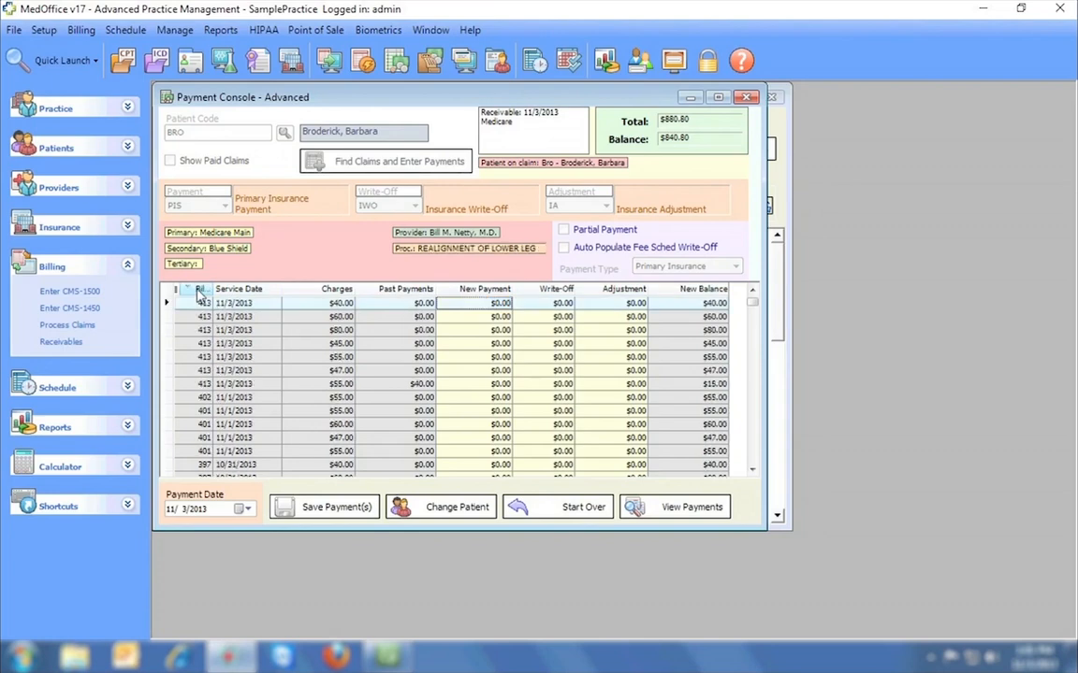
Enter new payments of 30, 50, 60, 35, 40 and 30 on bill 413's lines, then close the console.
{"action": "left_click", "coordinate": [491, 303]}
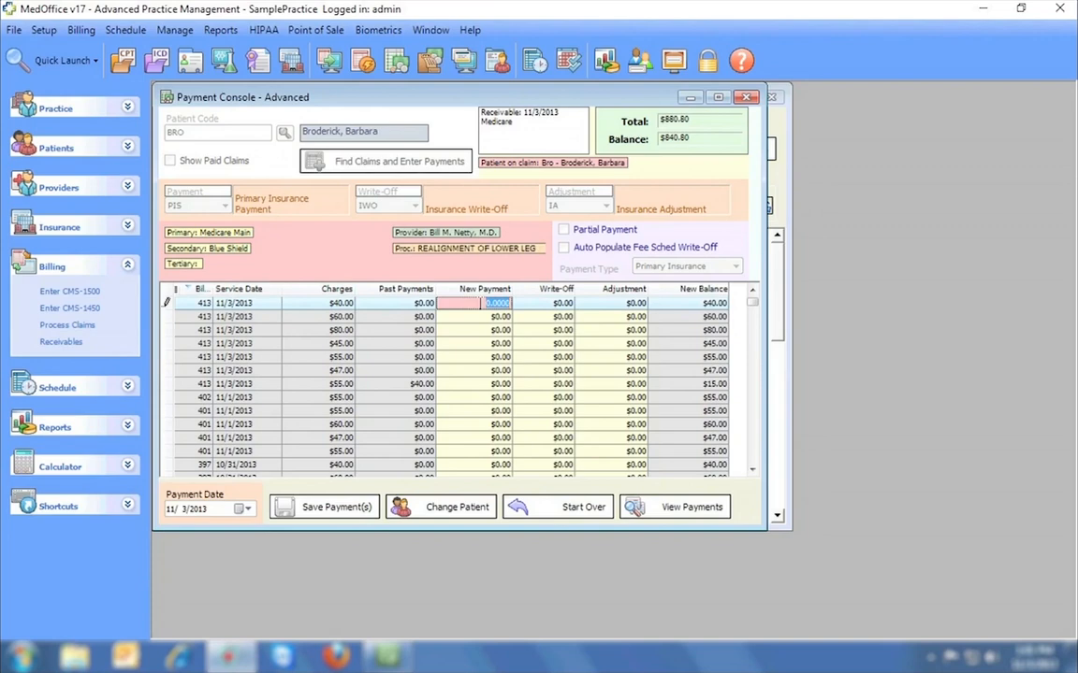
{"action": "type", "text": "30"}
{"action": "key", "text": "Return"}
{"action": "type", "text": "50"}
{"action": "key", "text": "Return"}
{"action": "type", "text": "60"}
{"action": "key", "text": "Return"}
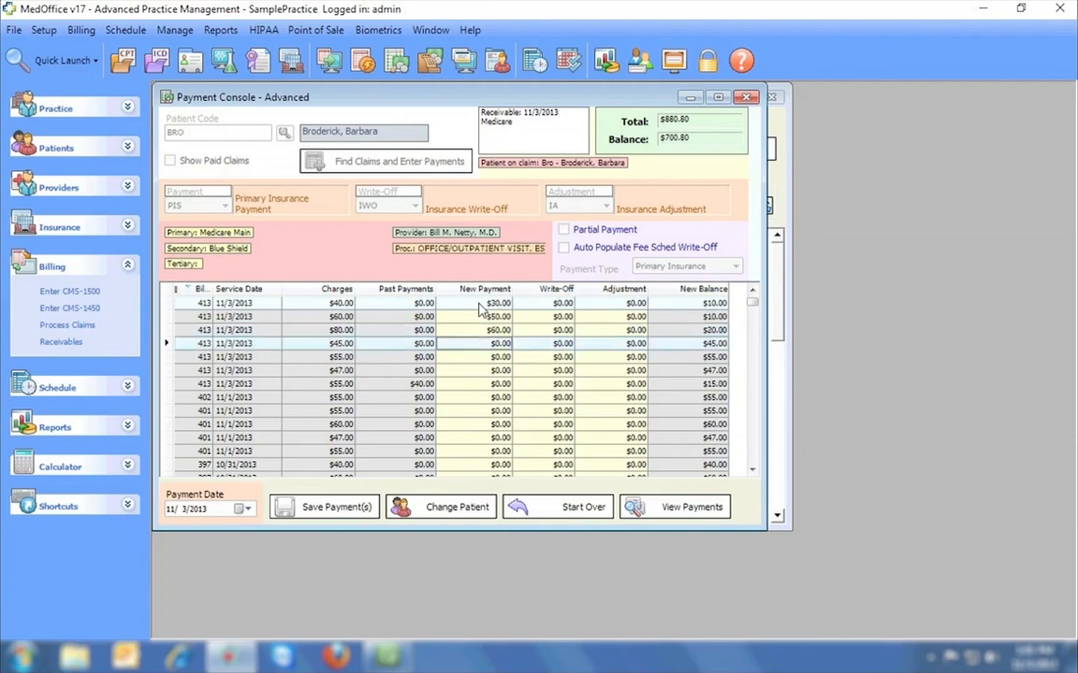
{"action": "type", "text": "35"}
{"action": "key", "text": "Return"}
{"action": "type", "text": "40"}
{"action": "key", "text": "Return"}
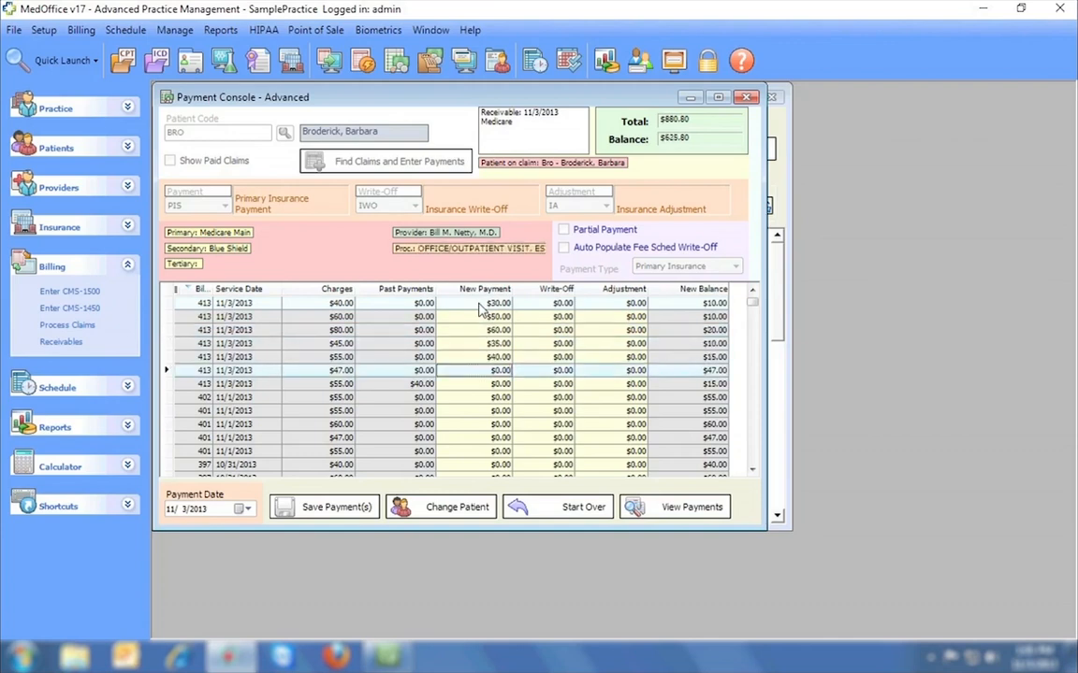
{"action": "type", "text": "30"}
{"action": "key", "text": "Return"}
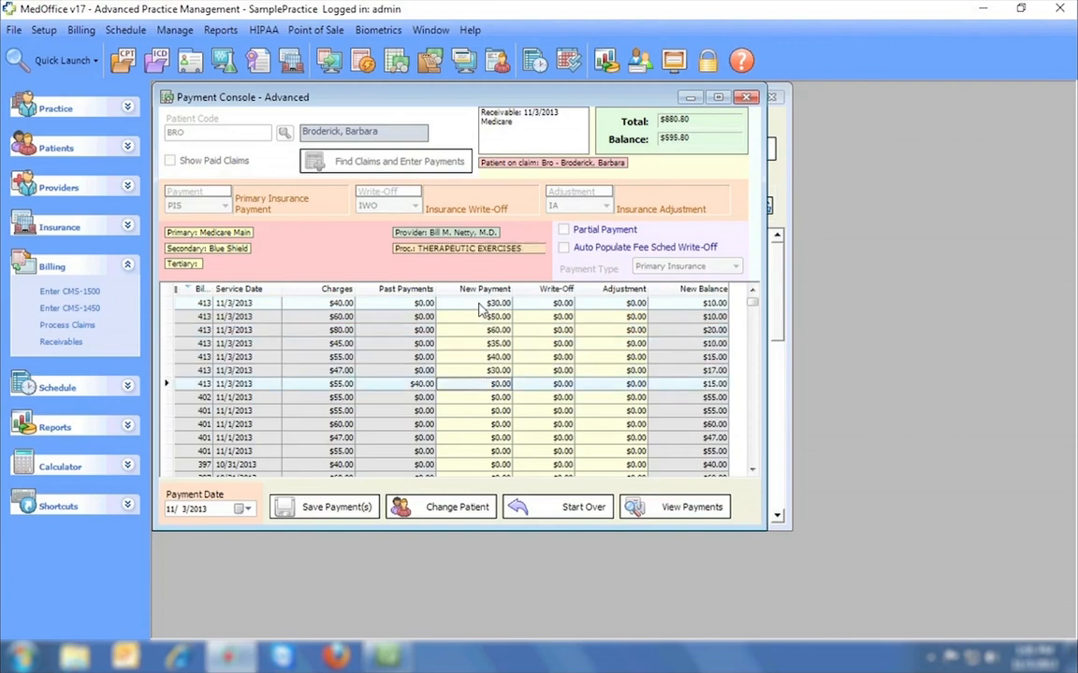
{"action": "left_click", "coordinate": [746, 98]}
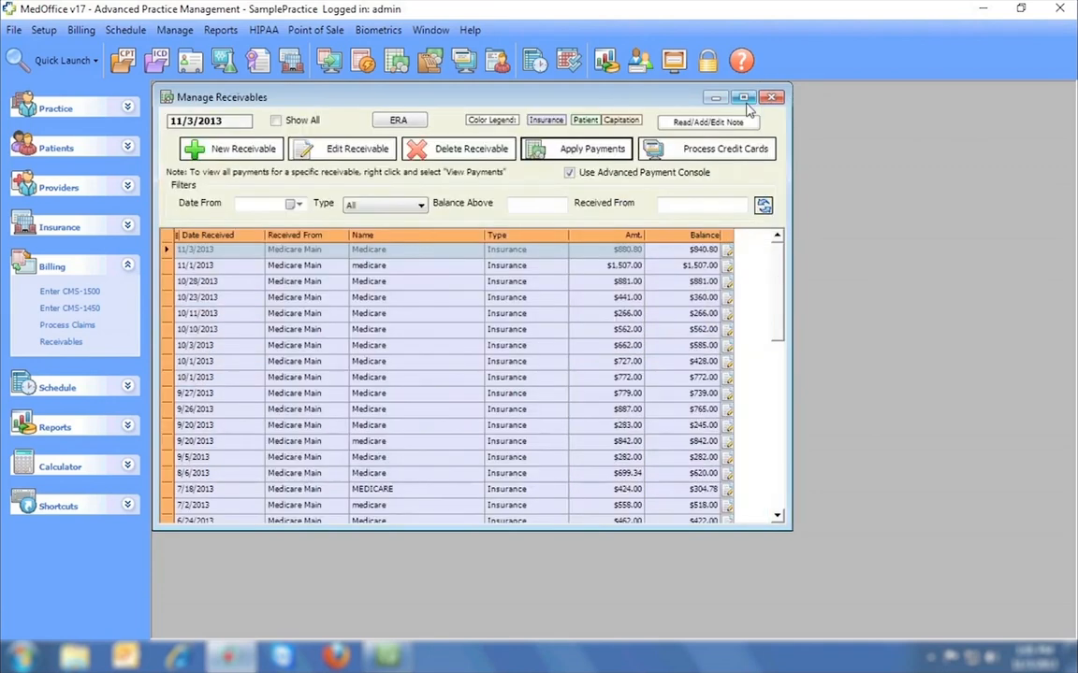
Import the first .835 file from Documents > Sample ERAs into the ERA window.
{"action": "left_click", "coordinate": [398, 122]}
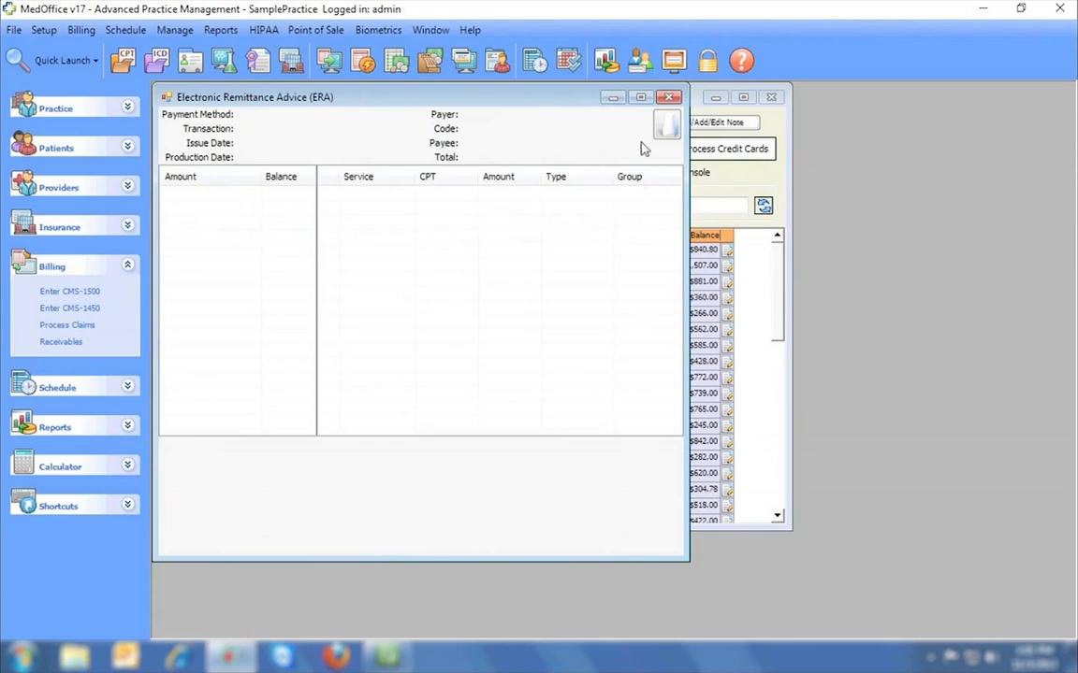
{"action": "left_click", "coordinate": [664, 126]}
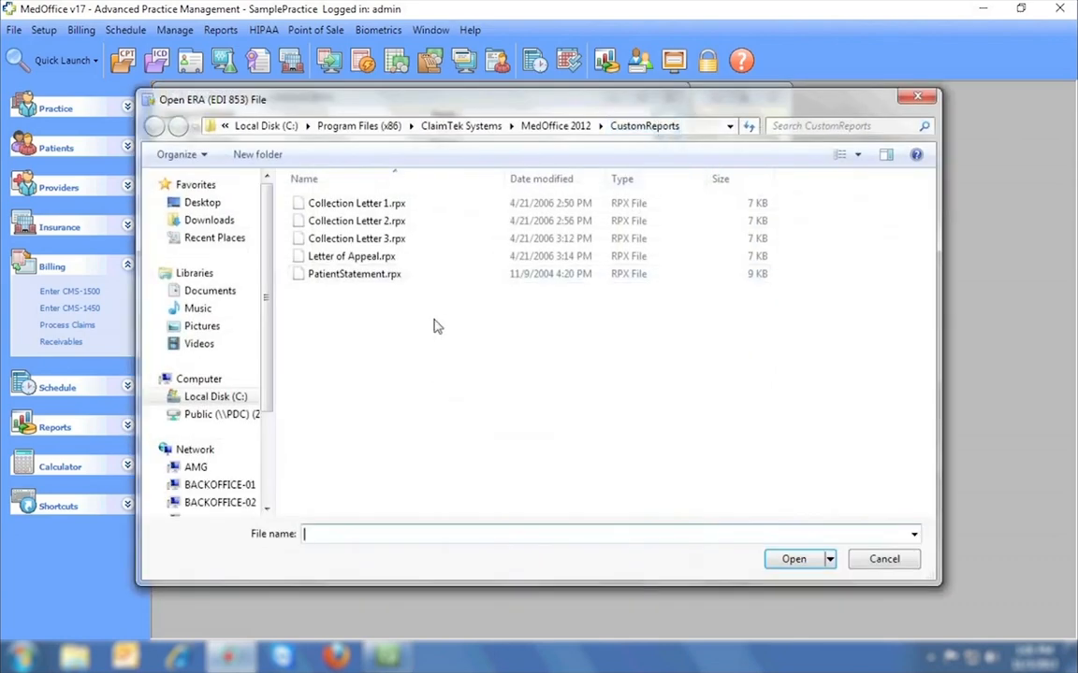
{"action": "left_click", "coordinate": [230, 297]}
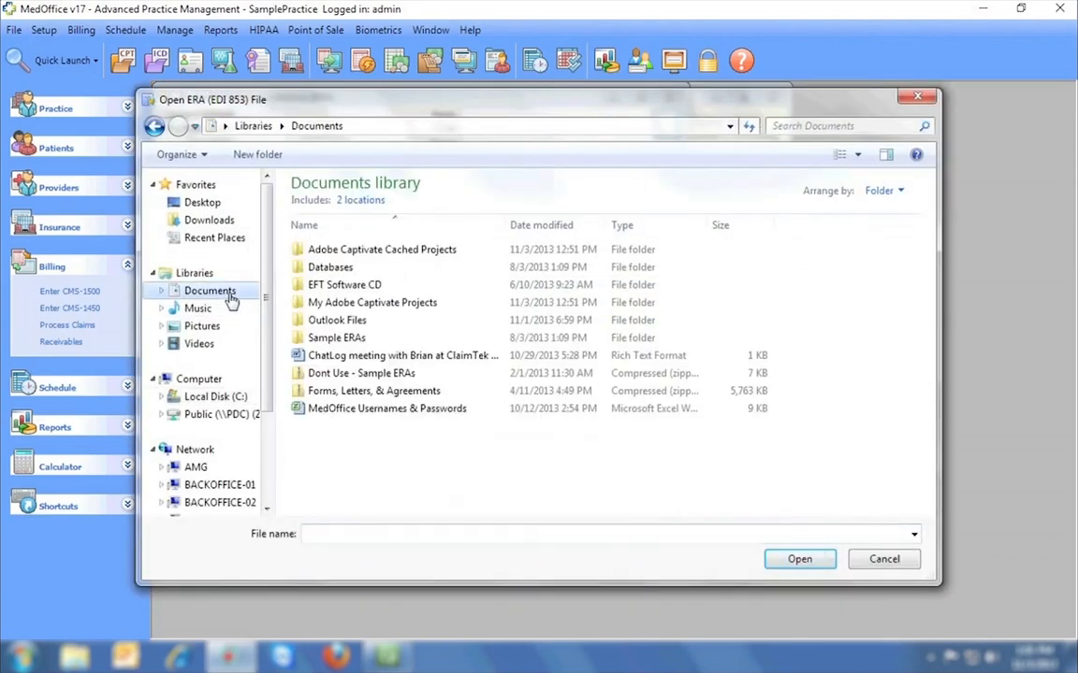
{"action": "double_click", "coordinate": [339, 338]}
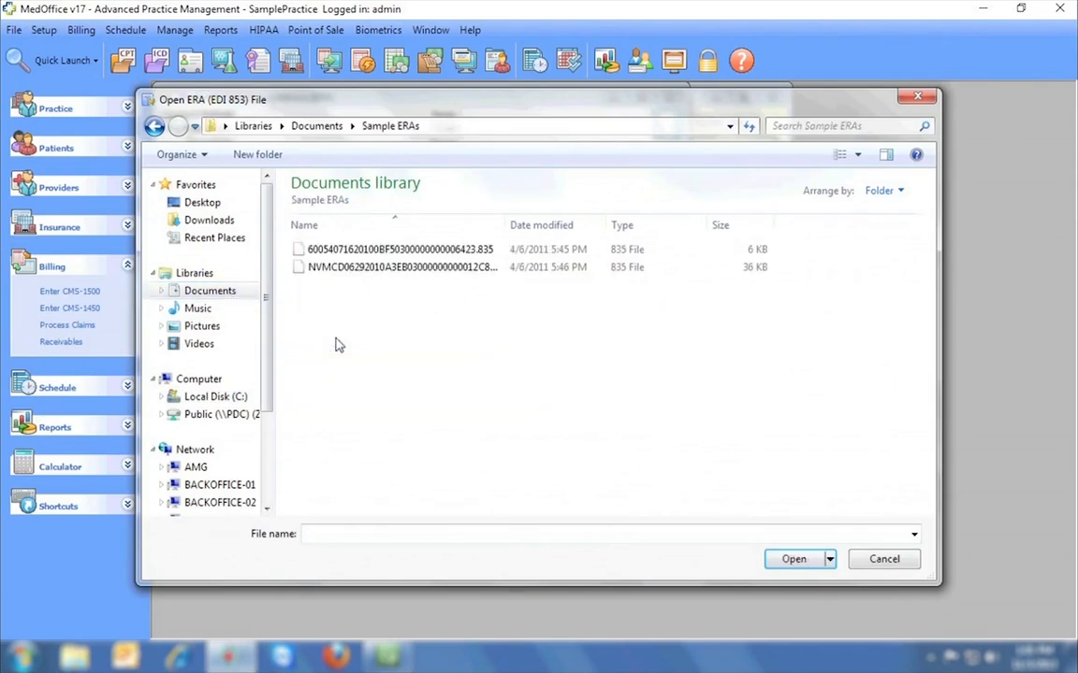
{"action": "left_click", "coordinate": [418, 250]}
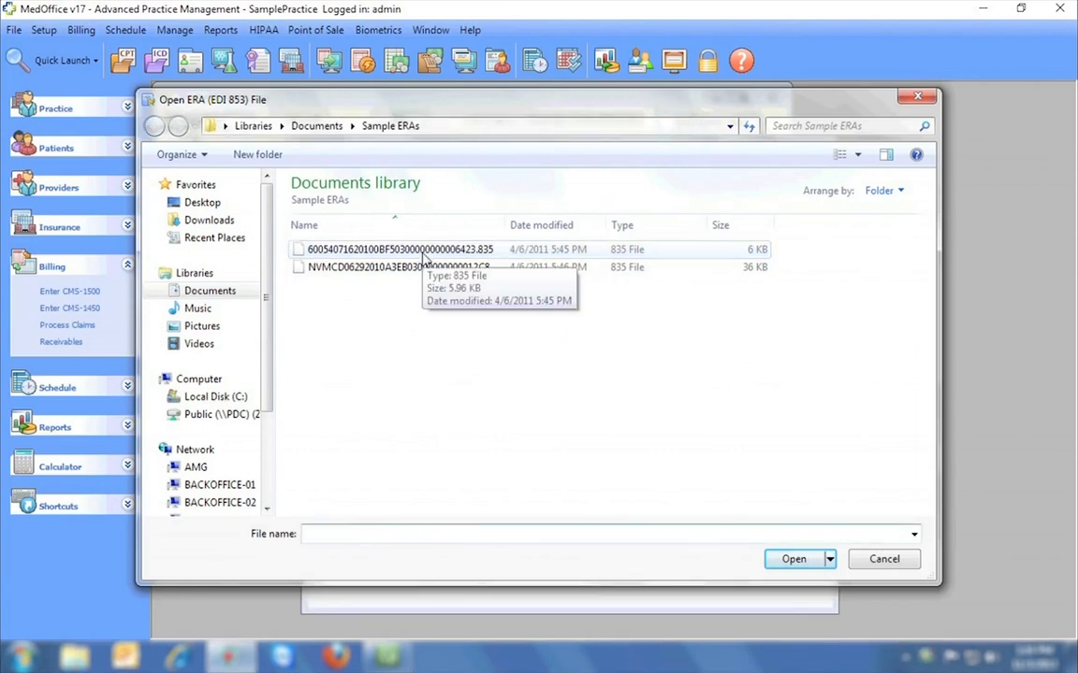
{"action": "double_click", "coordinate": [421, 251]}
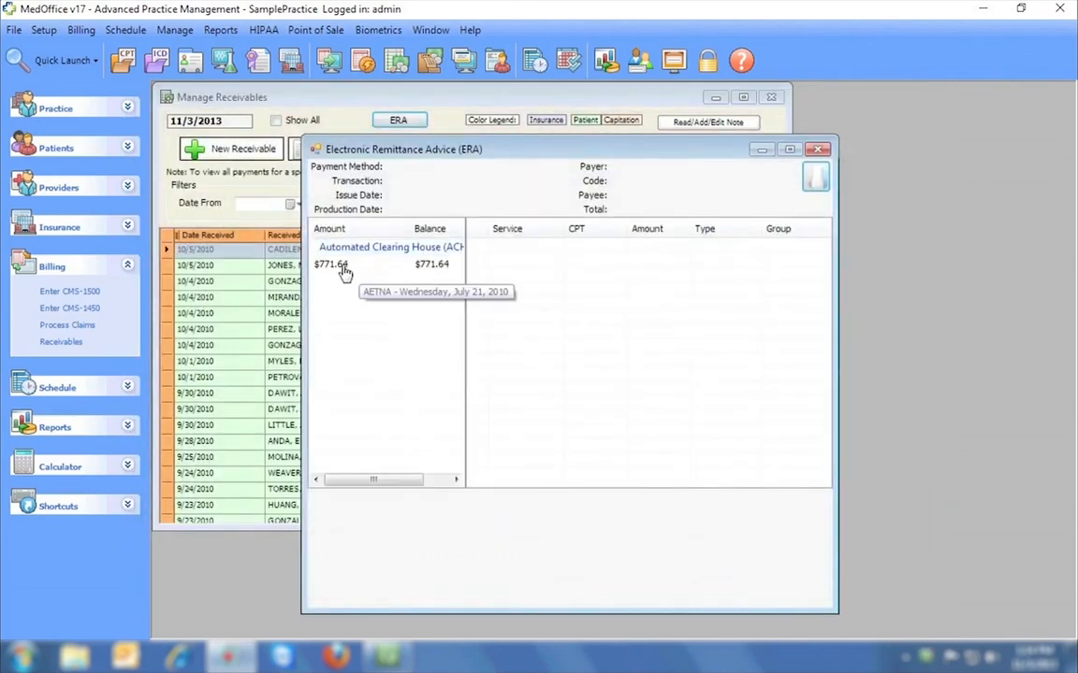
Review the bill lines of the $771.64 AETNA payment and post the remittance.
{"action": "left_click", "coordinate": [342, 268]}
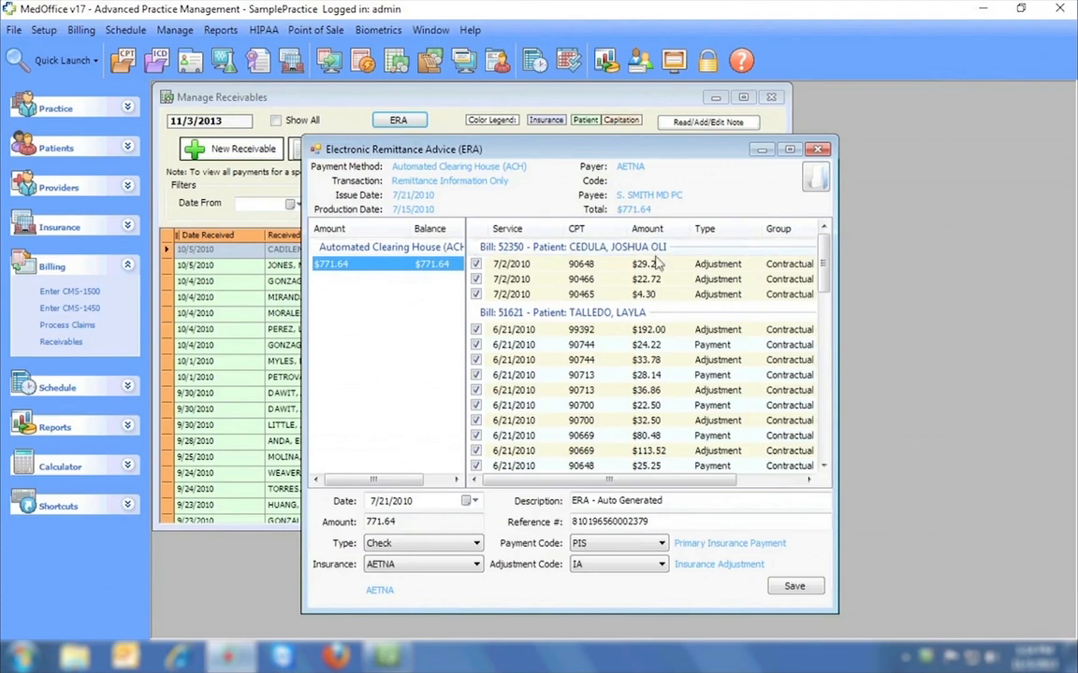
{"action": "scroll", "coordinate": [823, 266], "scroll_direction": "down", "scroll_amount": 1}
{"action": "mouse_move", "coordinate": [824, 267]}
{"action": "left_mouse_down"}
{"action": "mouse_move", "coordinate": [826, 423]}
{"action": "mouse_move", "coordinate": [828, 246]}
{"action": "left_mouse_up"}
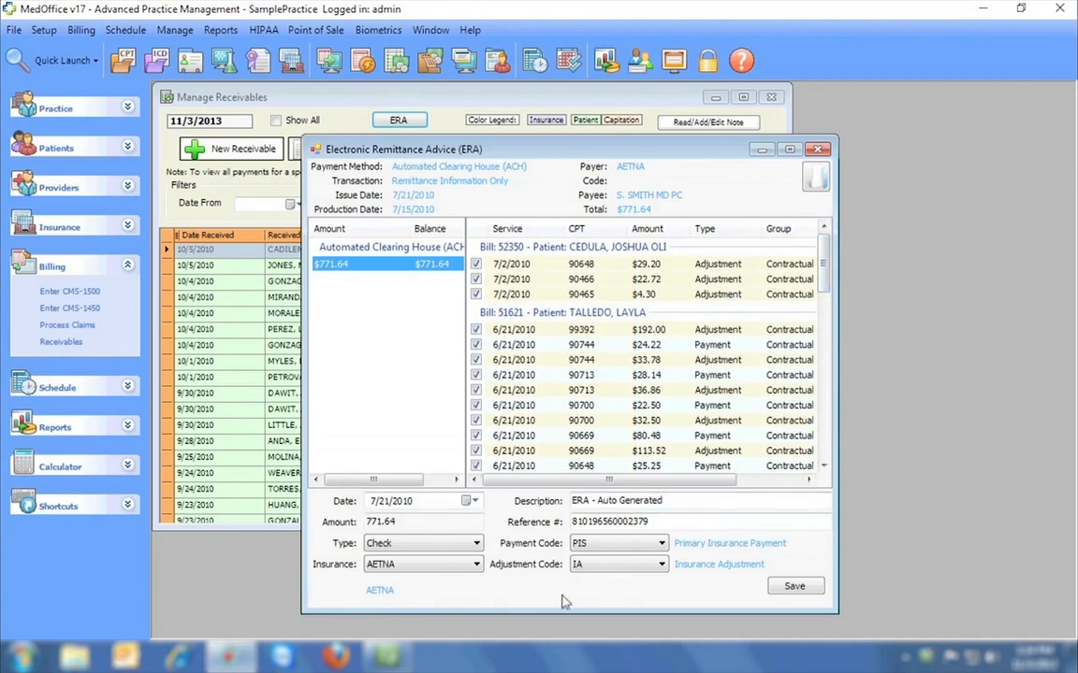
{"action": "left_click", "coordinate": [591, 266]}
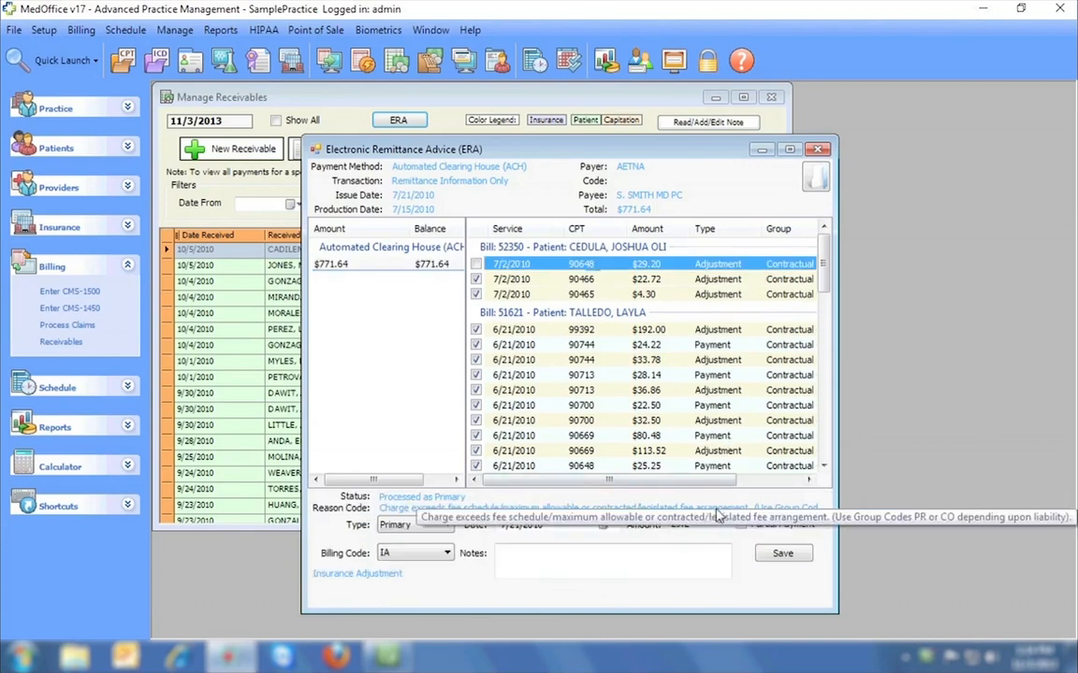
{"action": "left_click", "coordinate": [616, 331]}
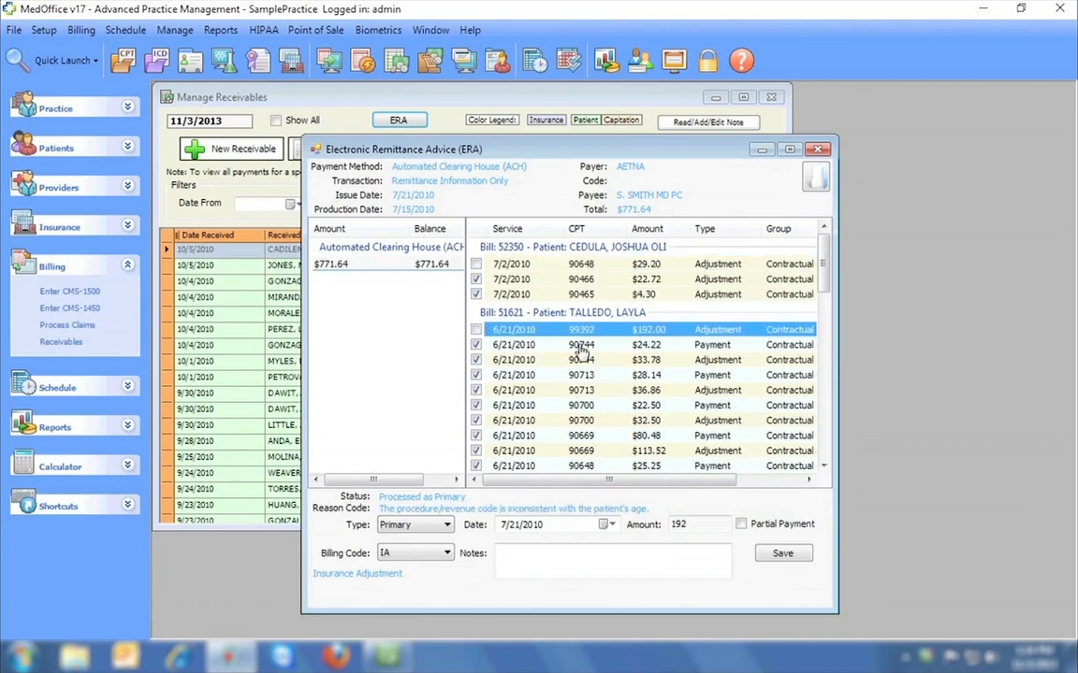
{"action": "left_click", "coordinate": [581, 346]}
{"action": "left_click", "coordinate": [522, 361]}
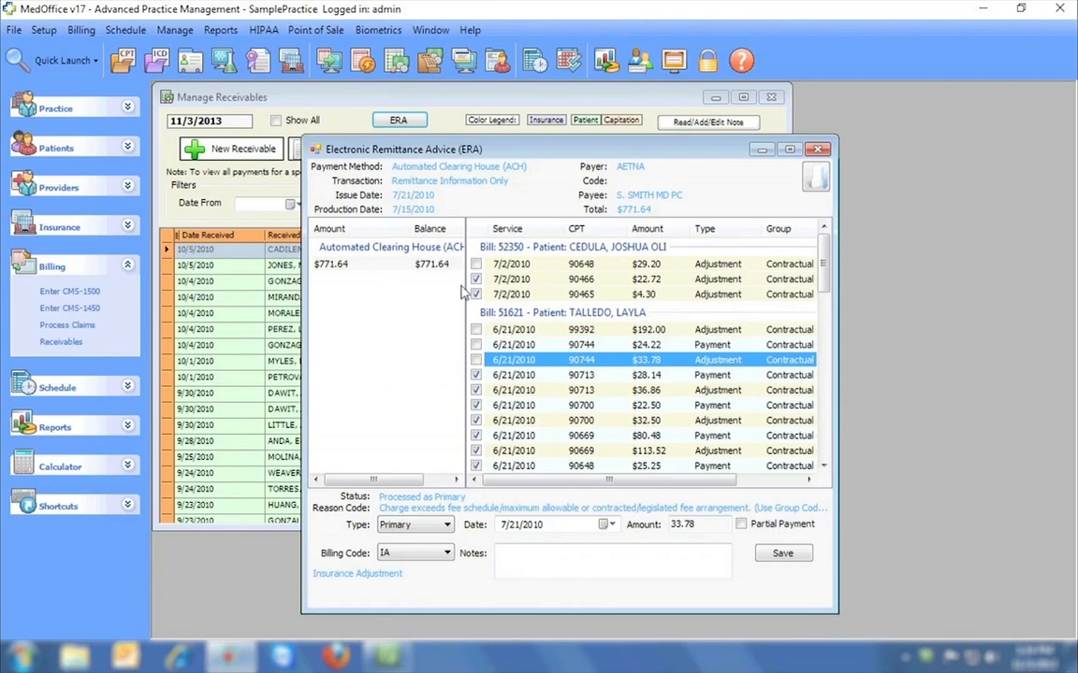
{"action": "left_click", "coordinate": [367, 263]}
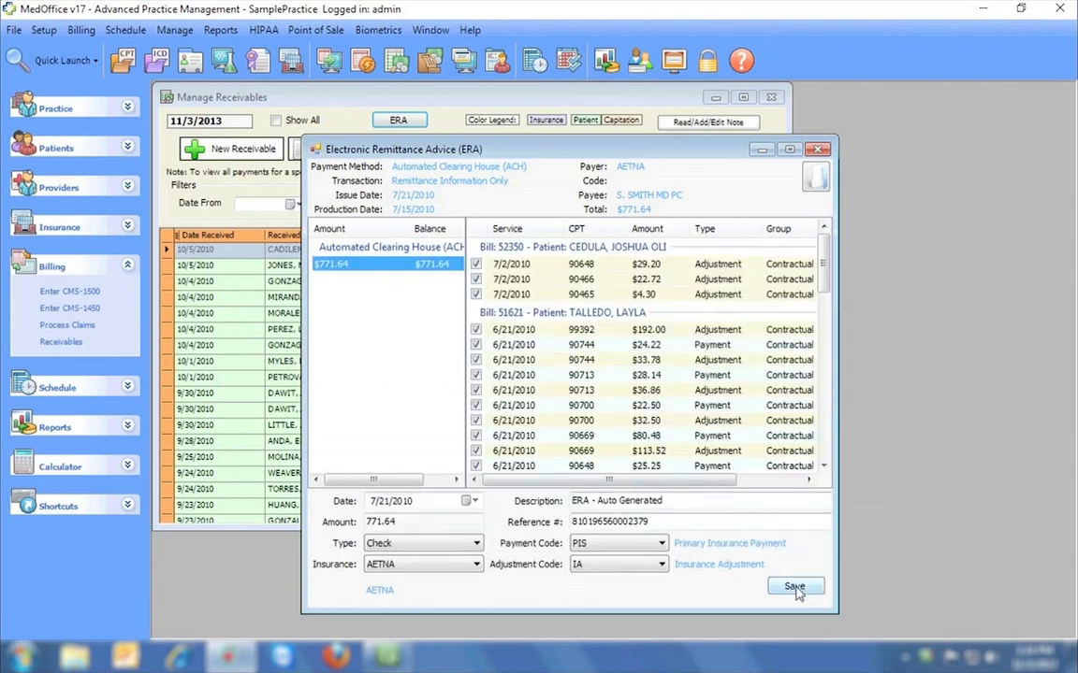
{"action": "left_click", "coordinate": [794, 587]}
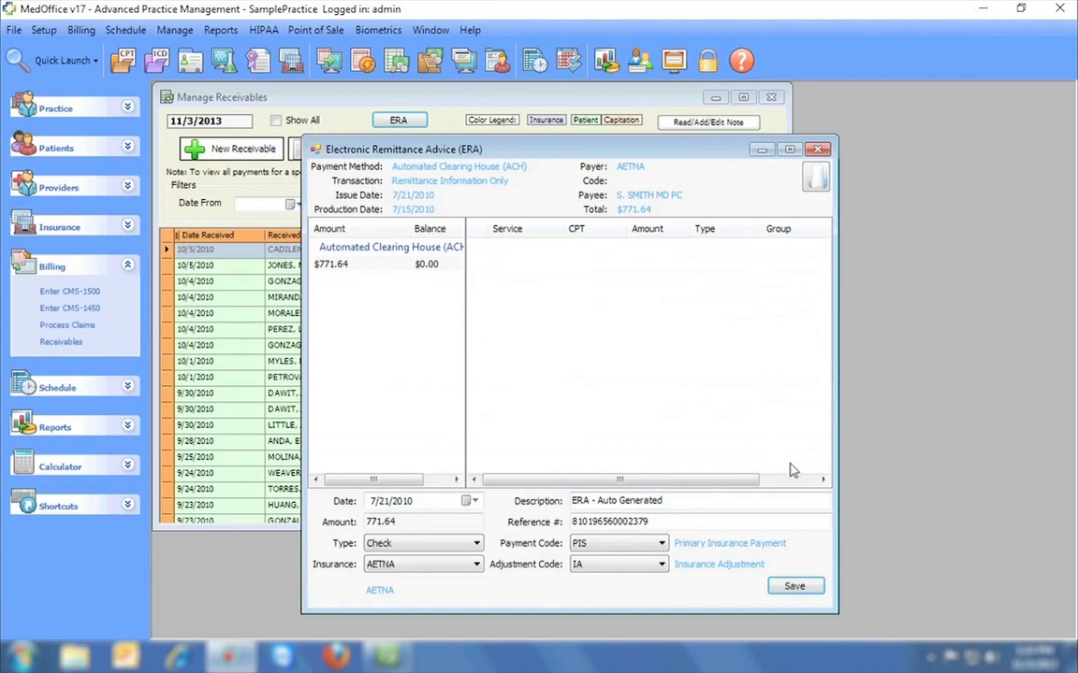
Load the second .835 file and post the $3,906.49 NV Medicaid remittance lines.
{"action": "left_click", "coordinate": [813, 178]}
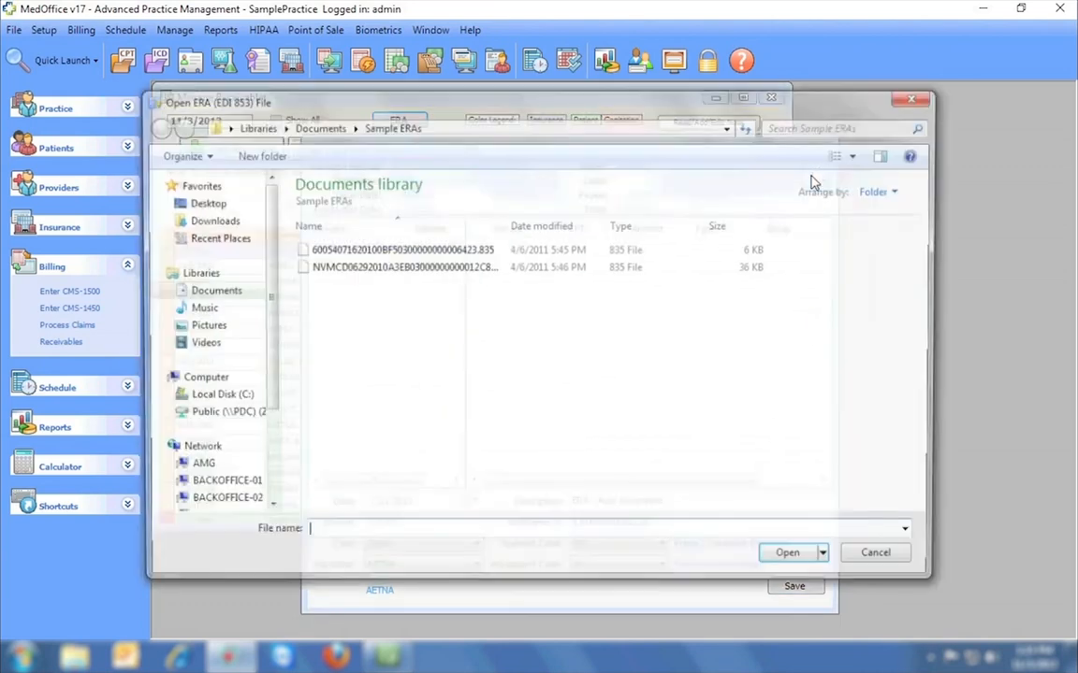
{"action": "double_click", "coordinate": [470, 268]}
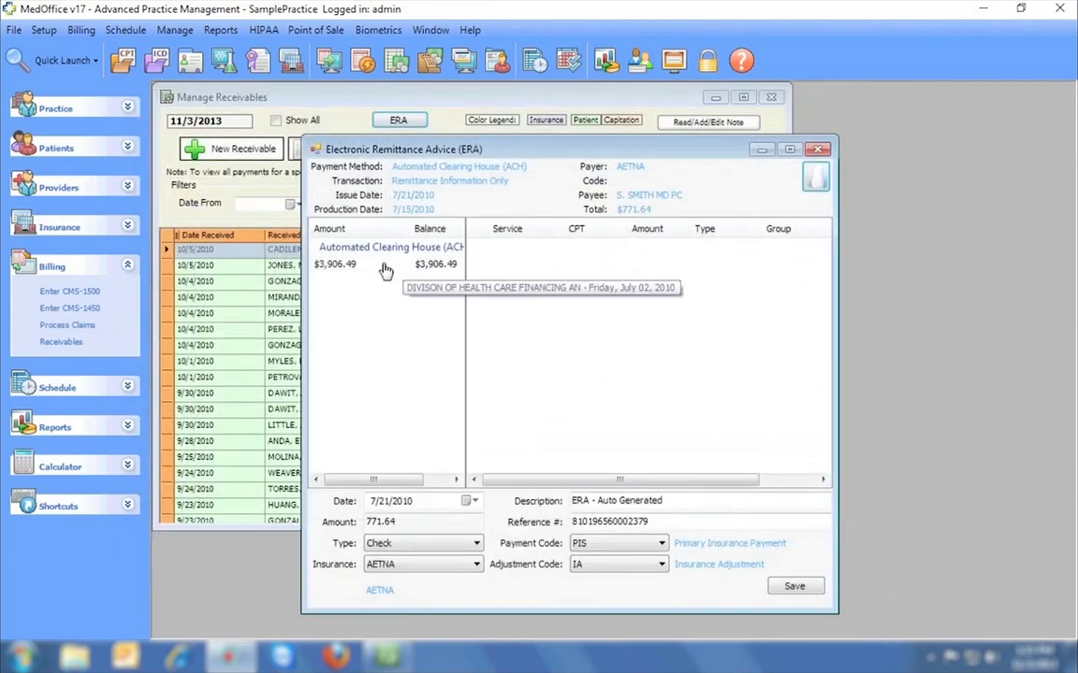
{"action": "left_click", "coordinate": [384, 269]}
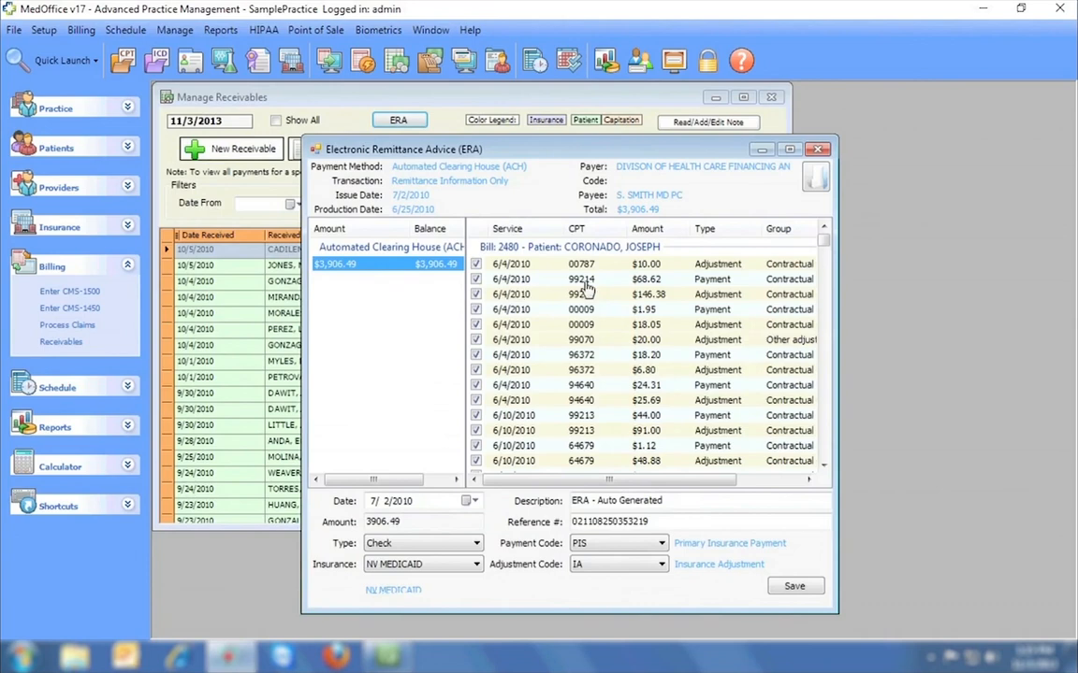
{"action": "left_click_drag", "start_coordinate": [818, 246], "coordinate": [822, 456]}
{"action": "left_click", "coordinate": [793, 586]}
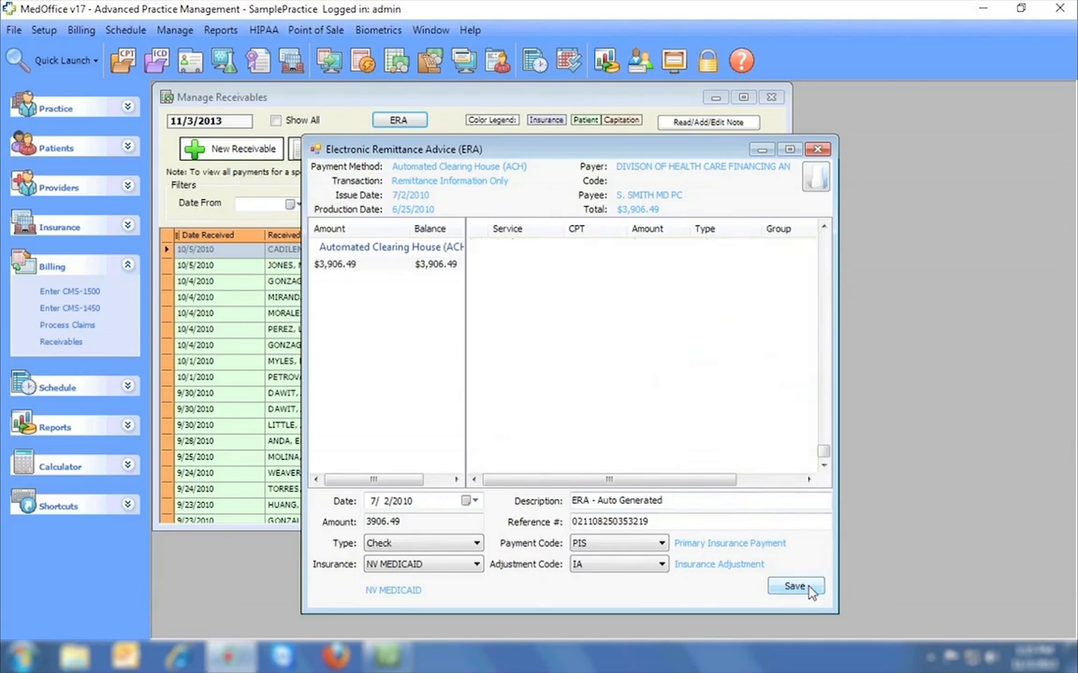
{"action": "left_click", "coordinate": [809, 590]}
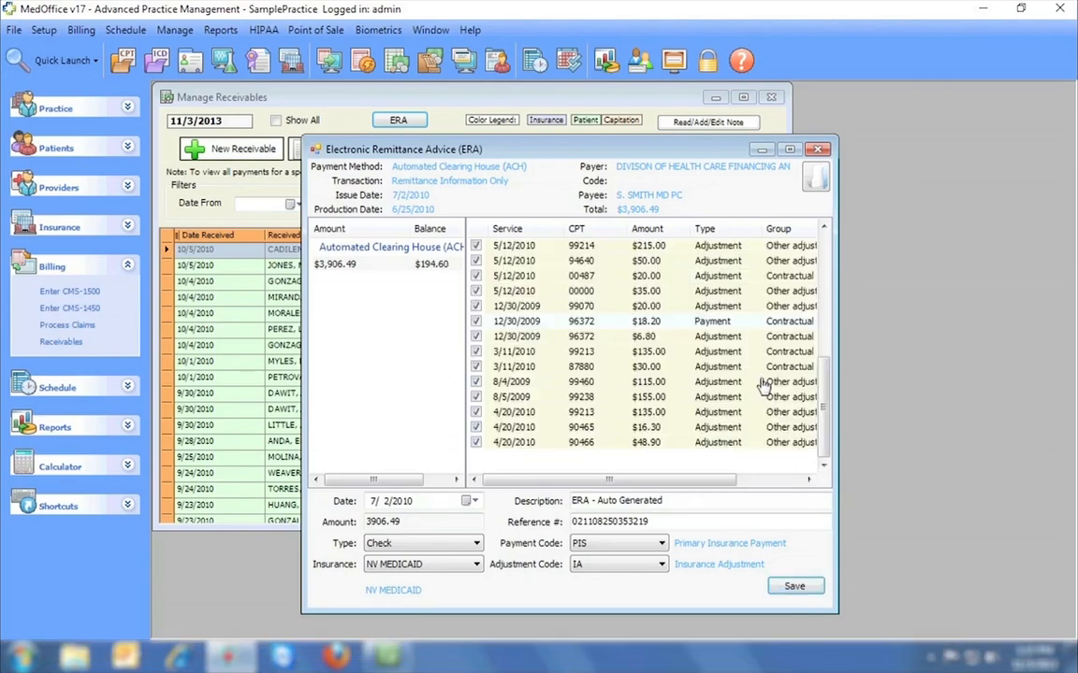
{"action": "left_click_drag", "start_coordinate": [825, 404], "coordinate": [830, 281]}
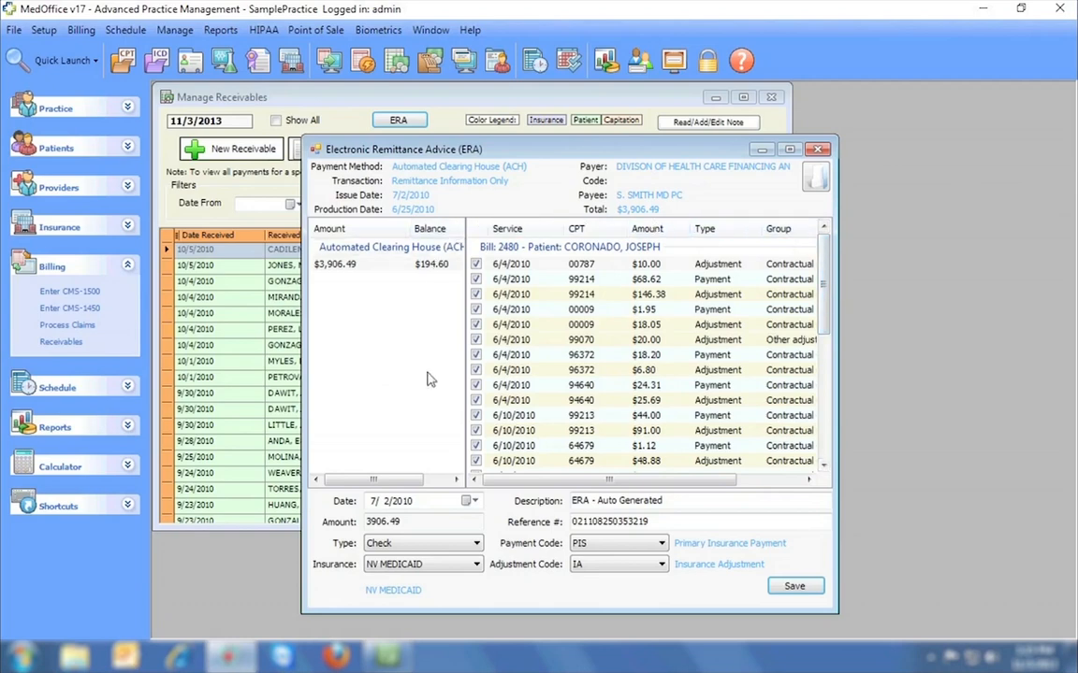
Sort receivables by amount, delete the 8/4/2010 AETNA ERA receivable, and close the list.
{"action": "left_click", "coordinate": [818, 150]}
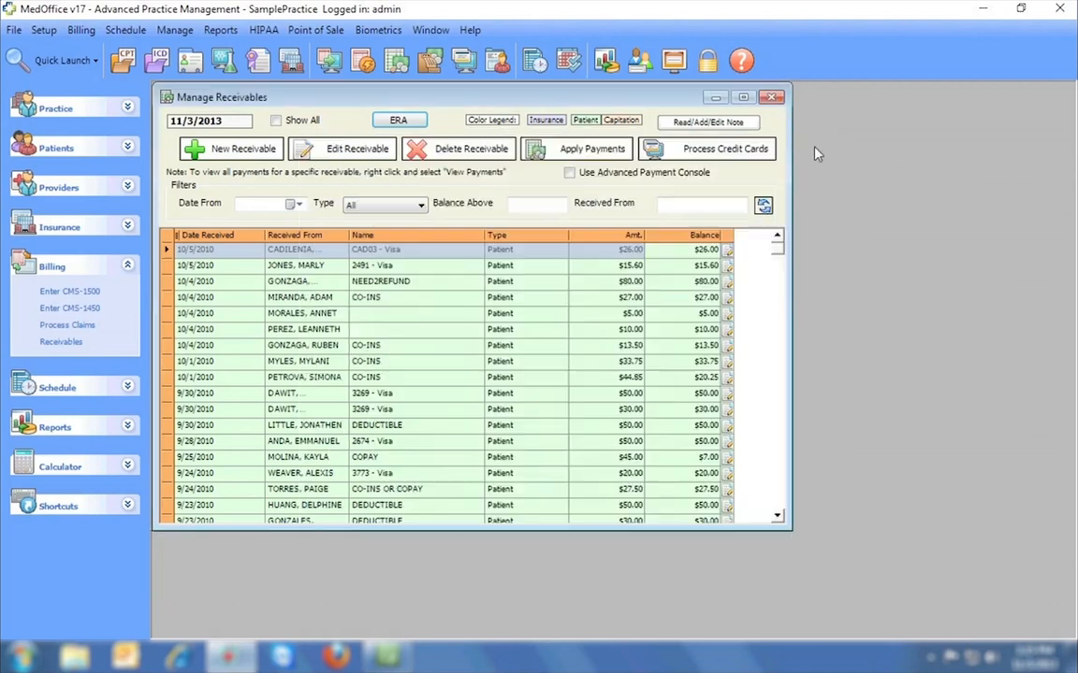
{"action": "left_click", "coordinate": [629, 237]}
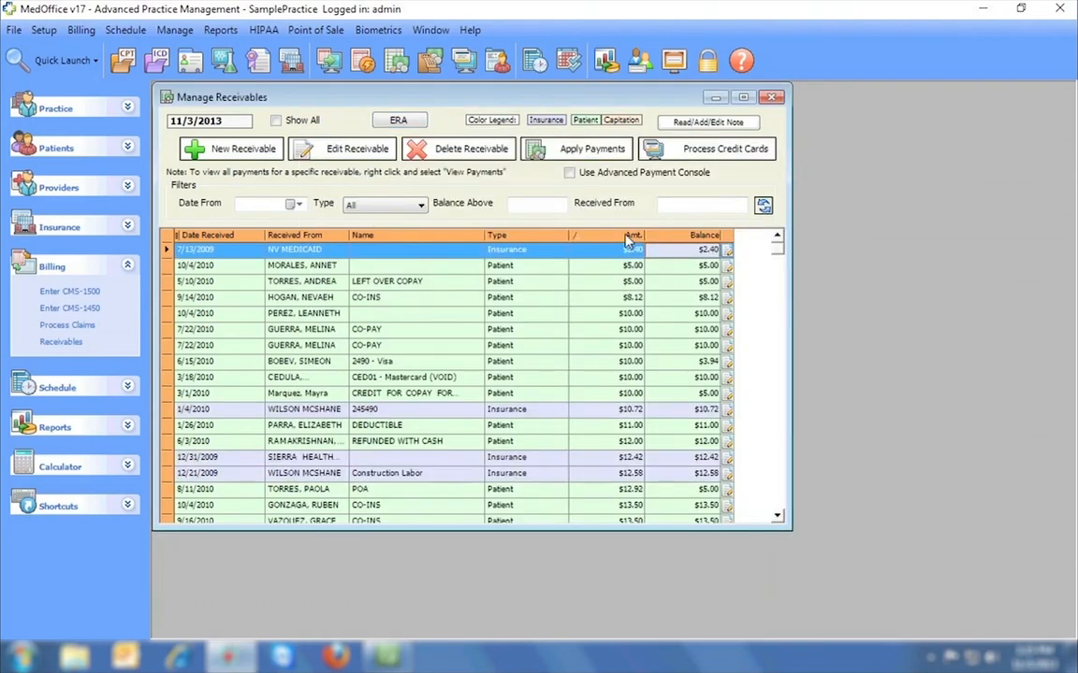
{"action": "left_click", "coordinate": [628, 237]}
{"action": "left_click_drag", "start_coordinate": [775, 247], "coordinate": [776, 302]}
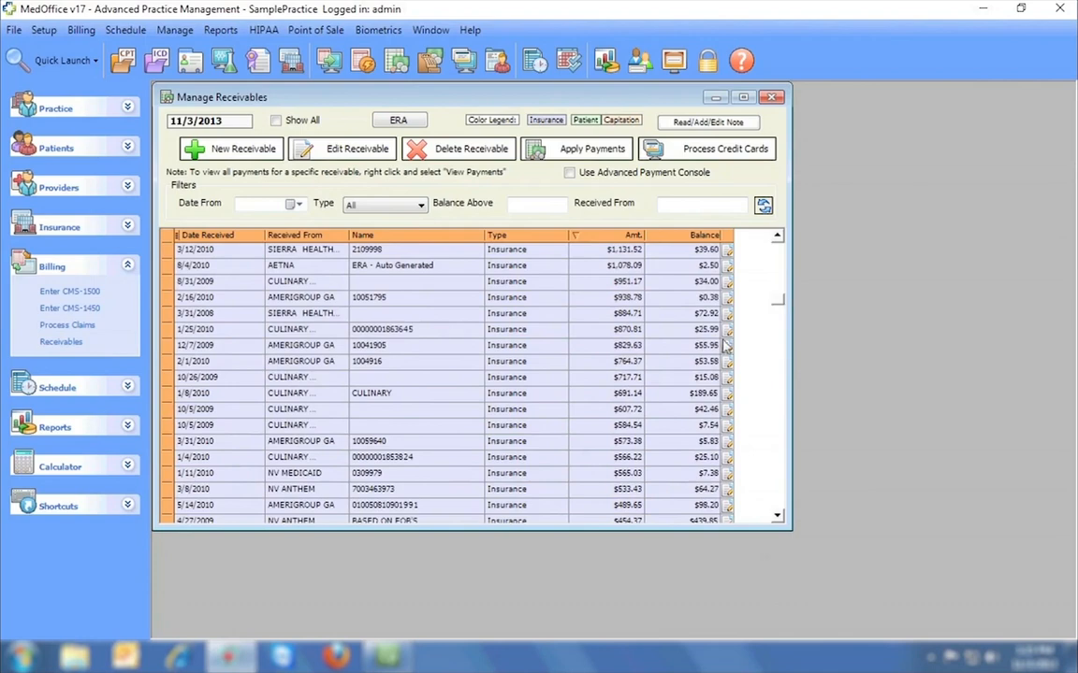
{"action": "left_click", "coordinate": [453, 269]}
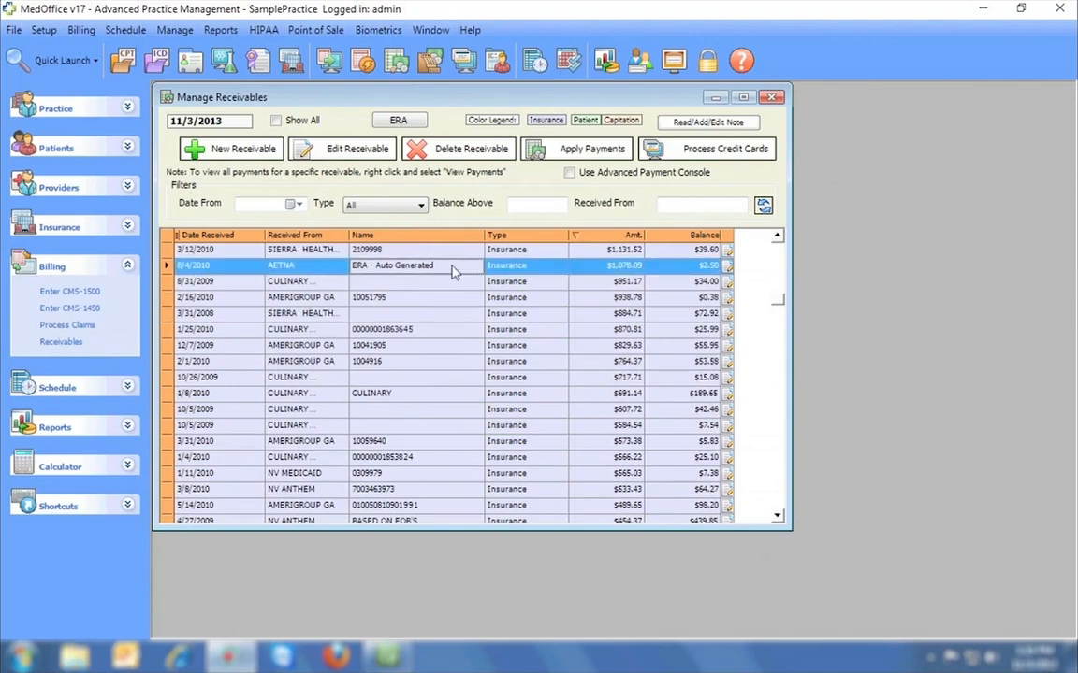
{"action": "left_click", "coordinate": [460, 149]}
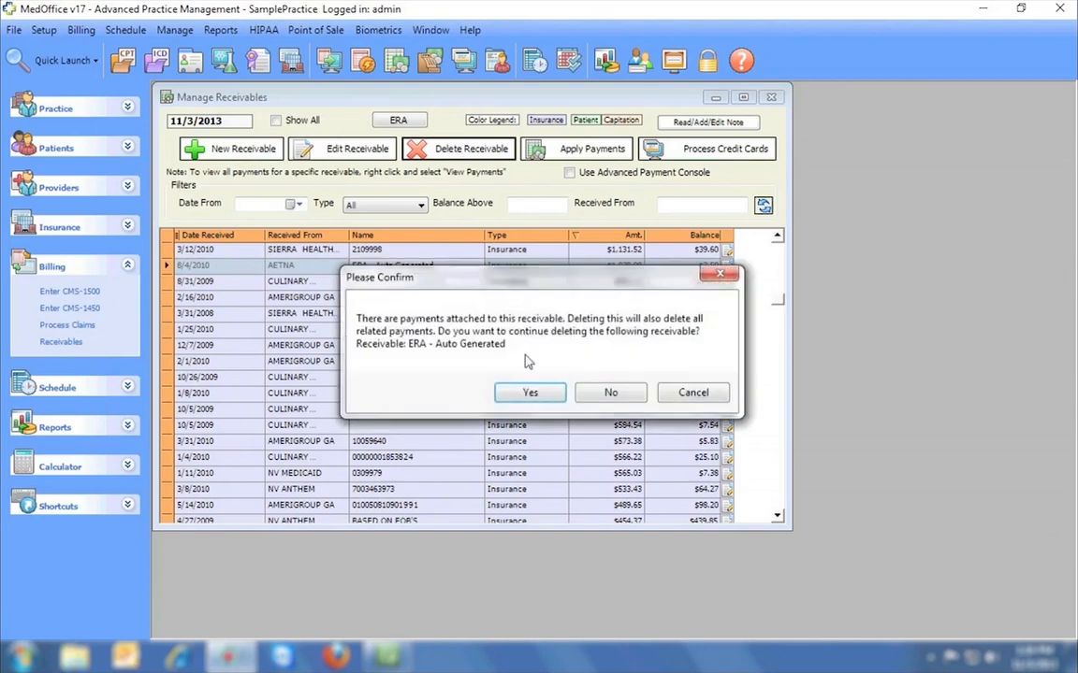
{"action": "left_click", "coordinate": [529, 394]}
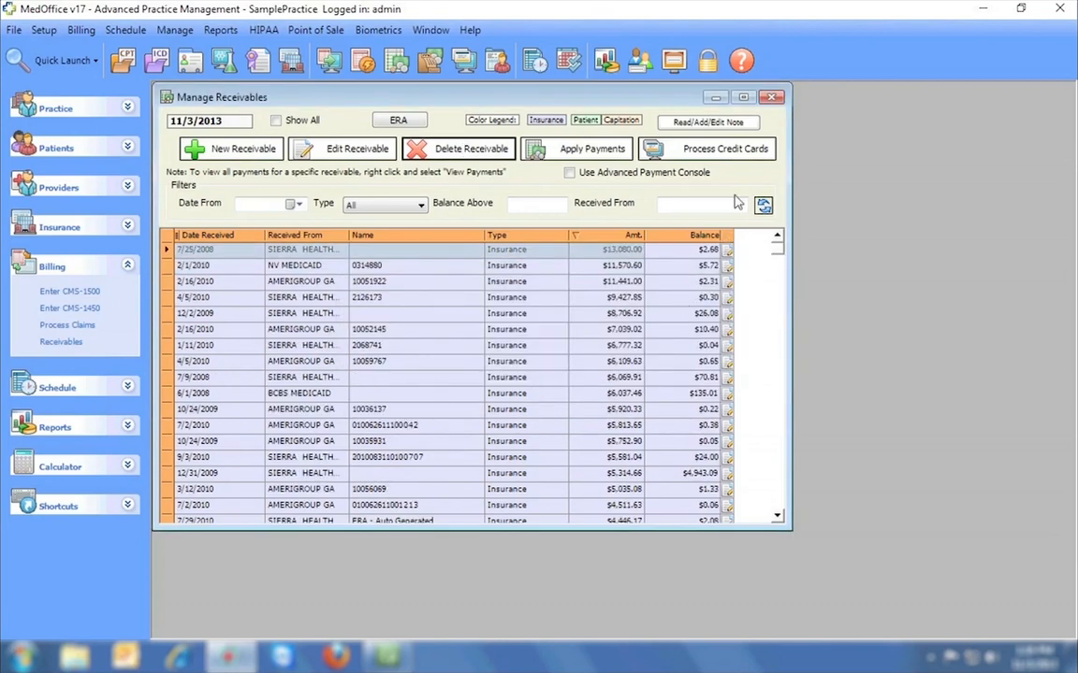
{"action": "left_click", "coordinate": [772, 98]}
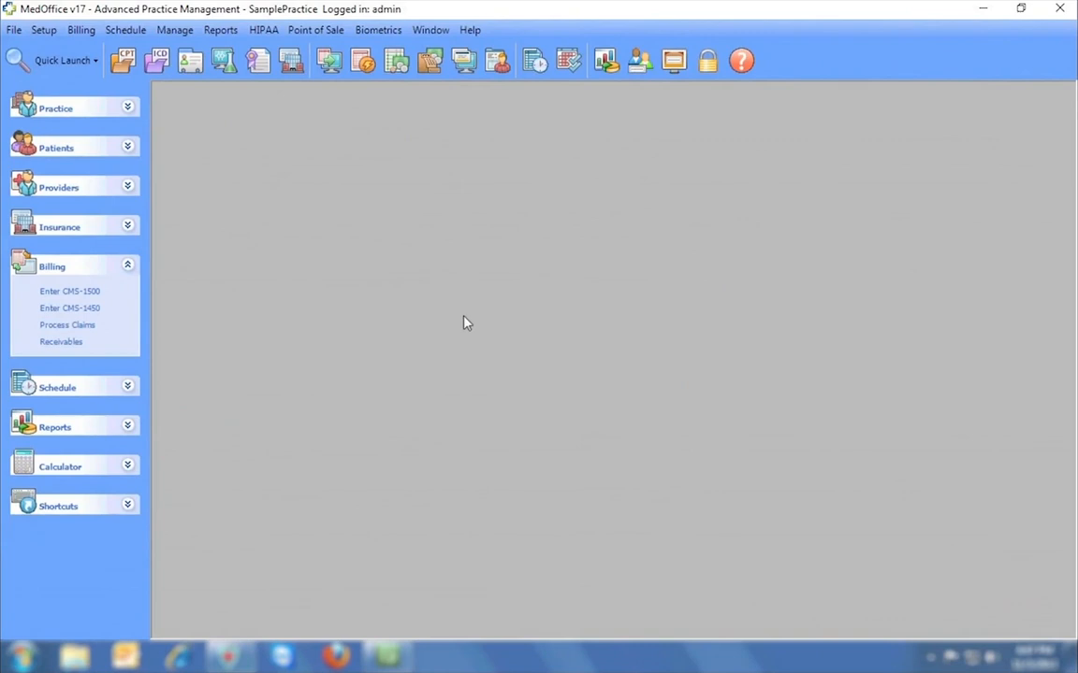
Create statement group 'October' for 10/01/2013–10/31/2013 and find its 328 matching transactions.
{"action": "left_click", "coordinate": [363, 61]}
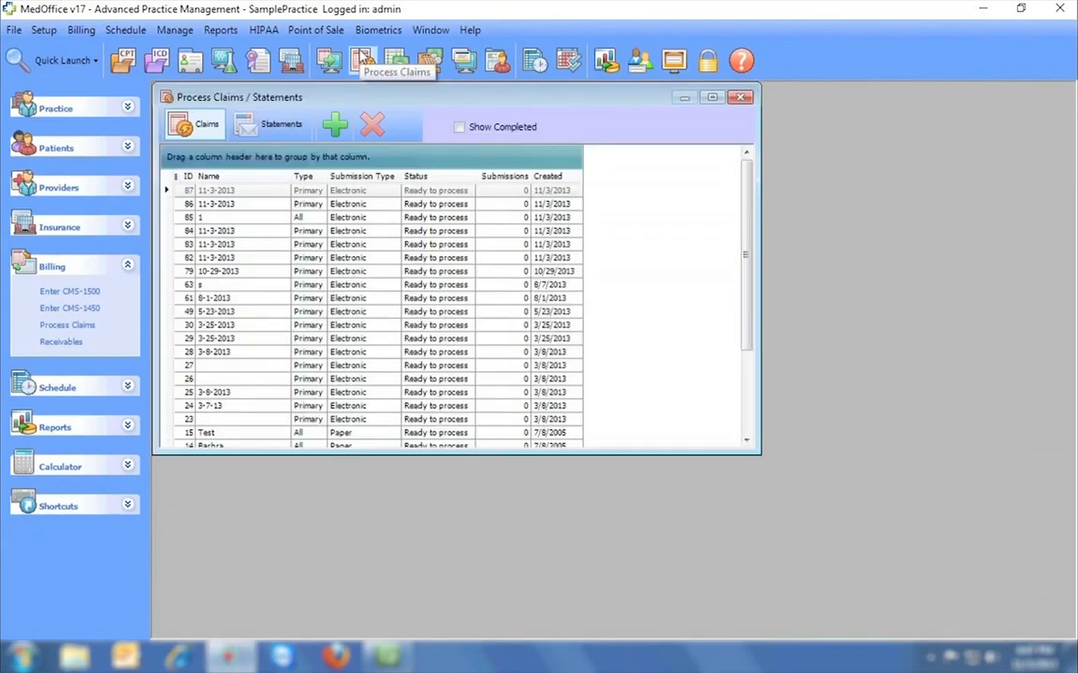
{"action": "left_click", "coordinate": [269, 123]}
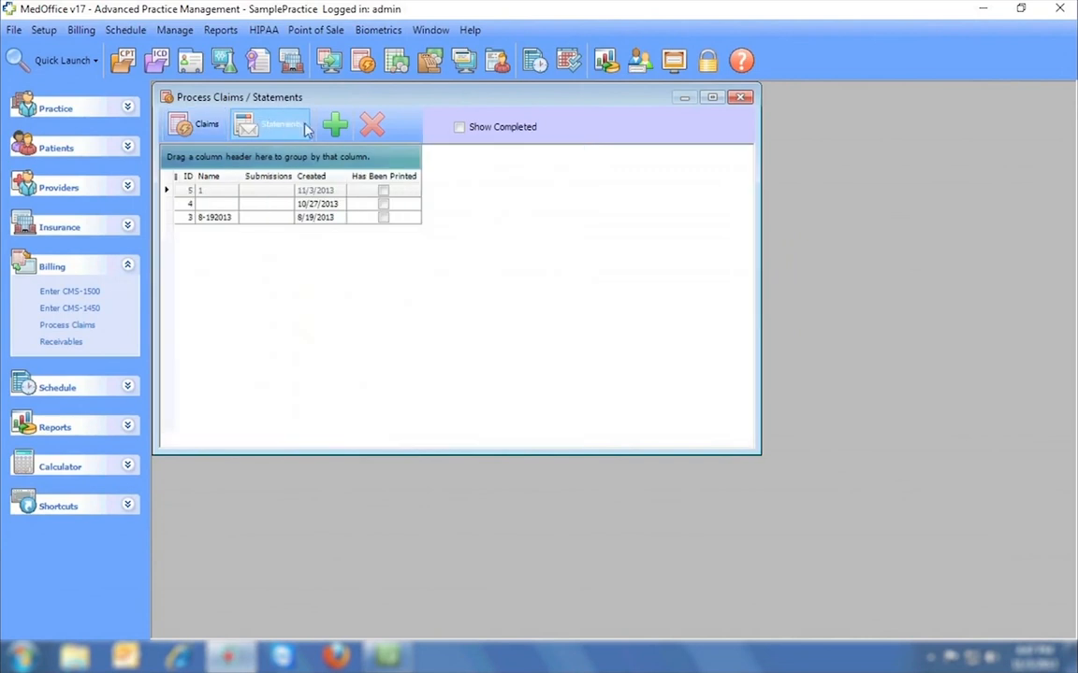
{"action": "left_click", "coordinate": [334, 126]}
{"action": "type", "text": "O"}
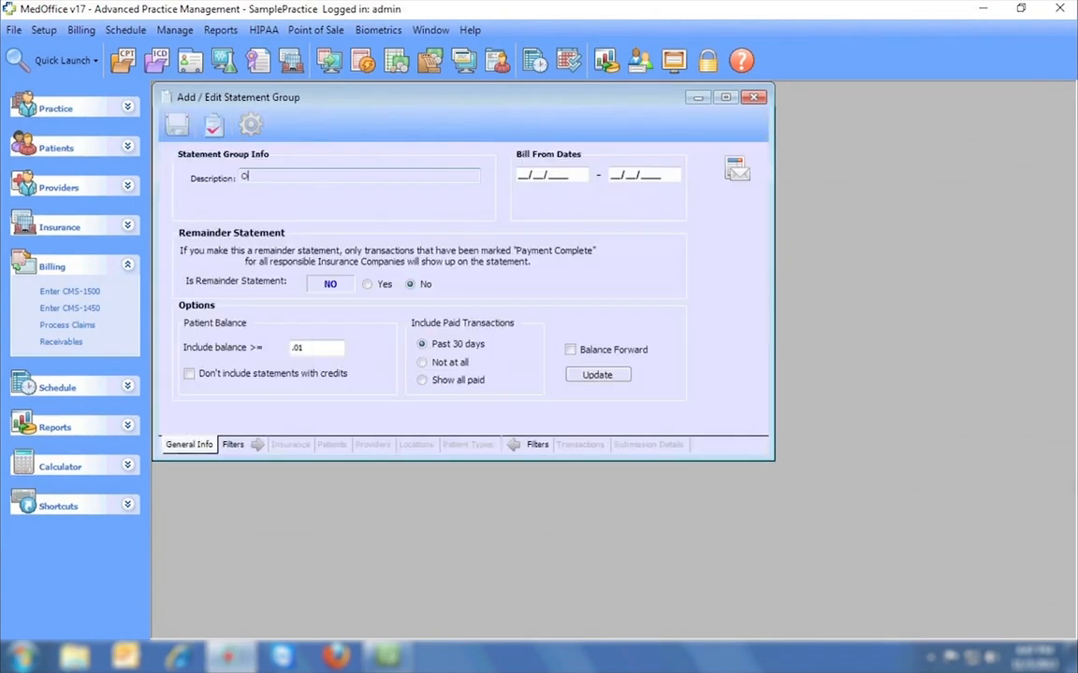
{"action": "type", "text": "ctober"}
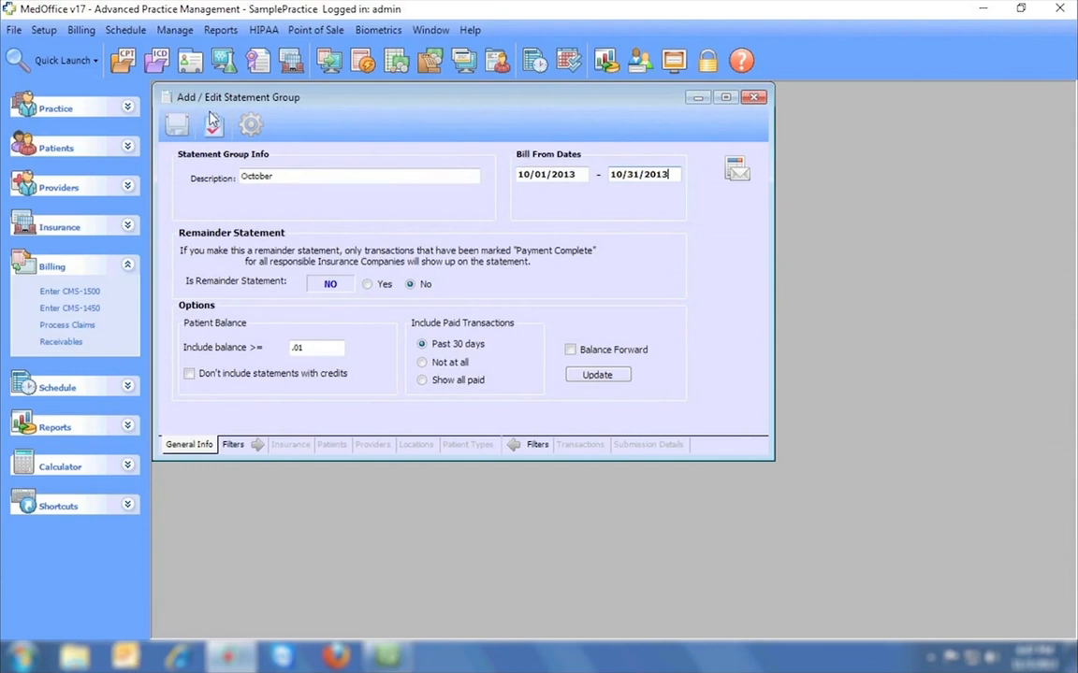
{"action": "left_click", "coordinate": [178, 125]}
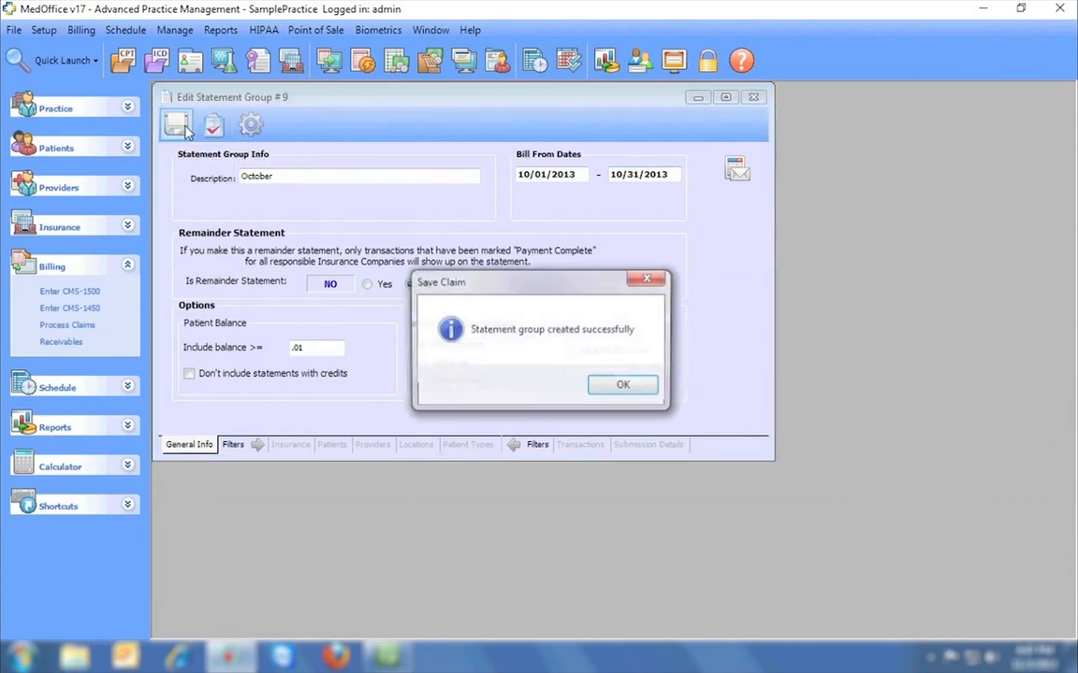
{"action": "left_click", "coordinate": [622, 388]}
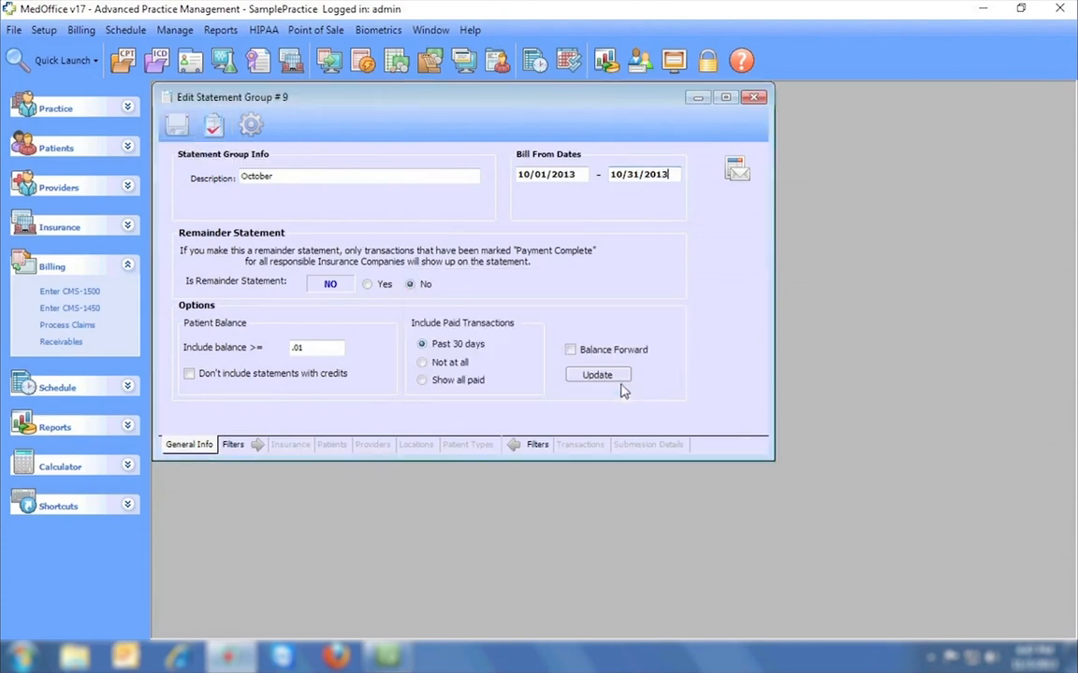
{"action": "left_click", "coordinate": [580, 444]}
{"action": "left_click", "coordinate": [242, 167]}
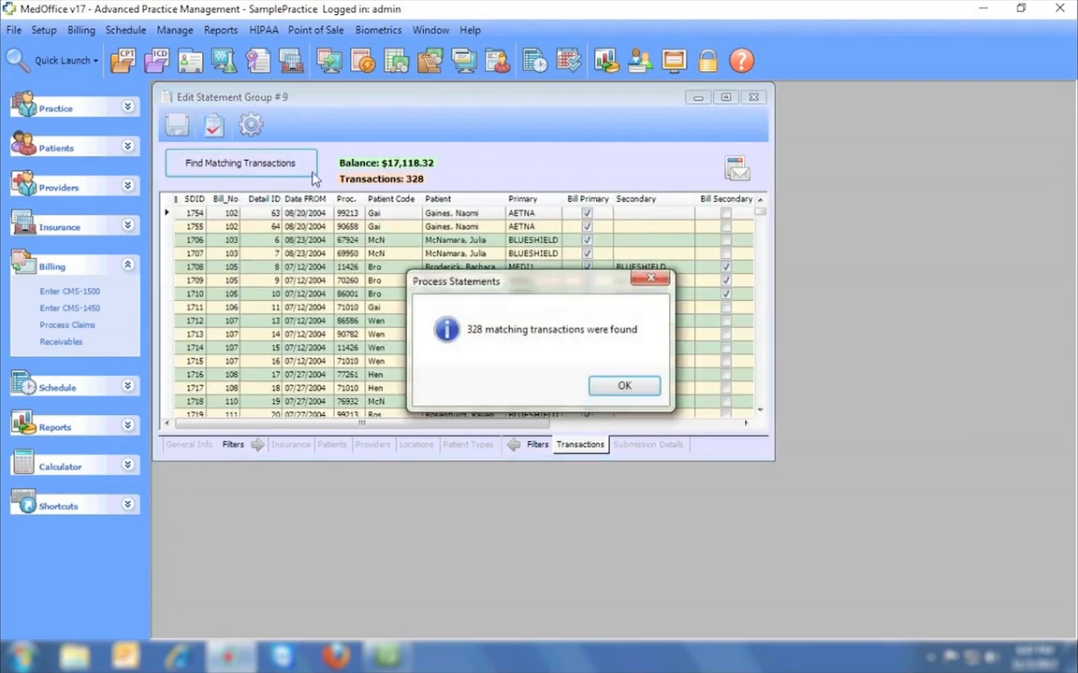
Generate the October statements using the built-in 14-Comprehensive with Credit Card stub format.
{"action": "left_click", "coordinate": [621, 386]}
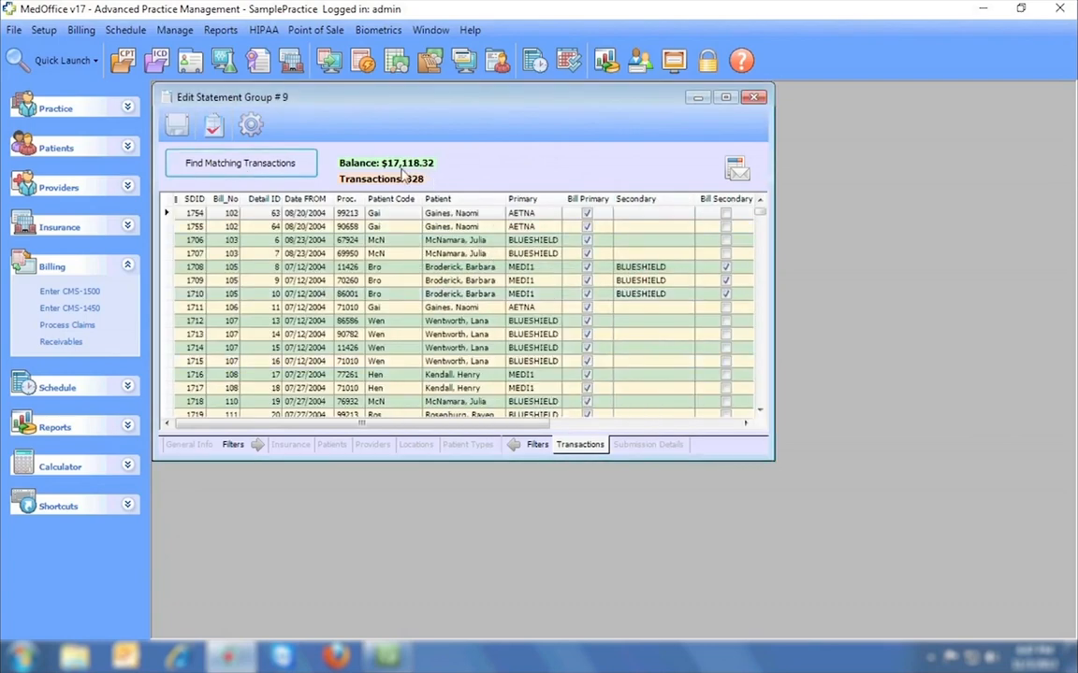
{"action": "left_click", "coordinate": [250, 126]}
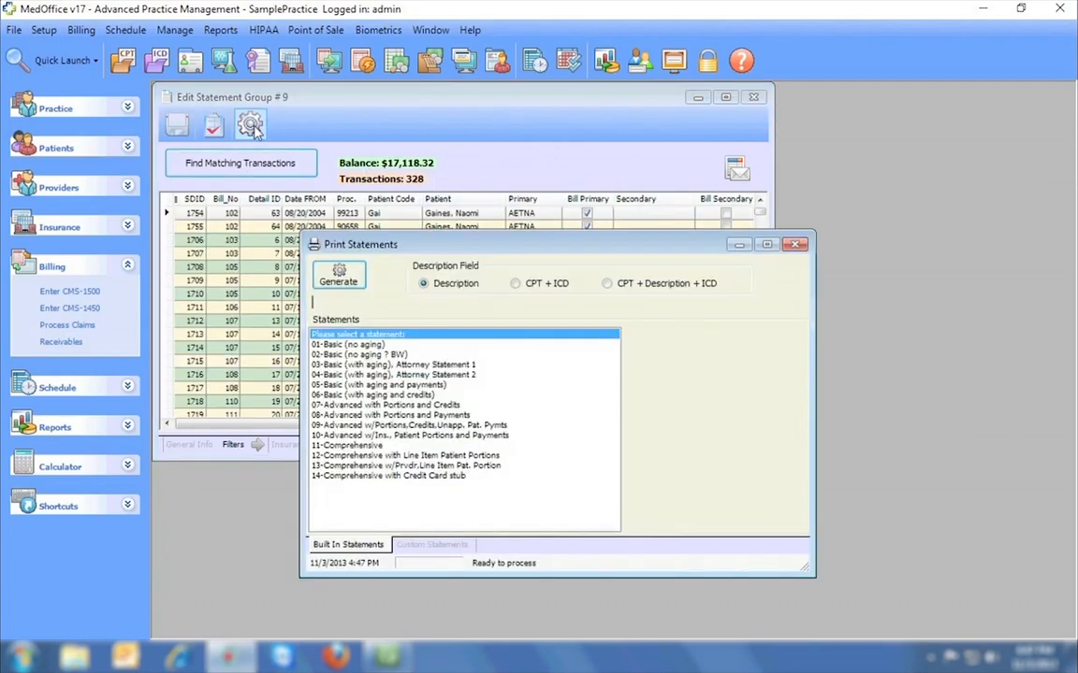
{"action": "left_click", "coordinate": [432, 544]}
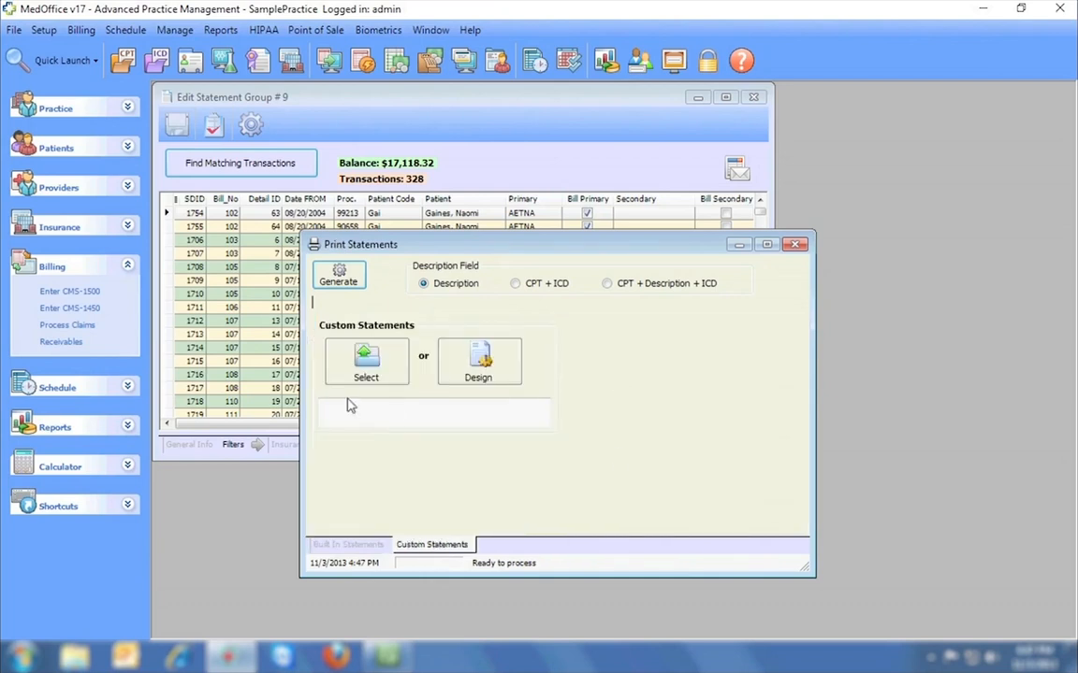
{"action": "left_click", "coordinate": [364, 551]}
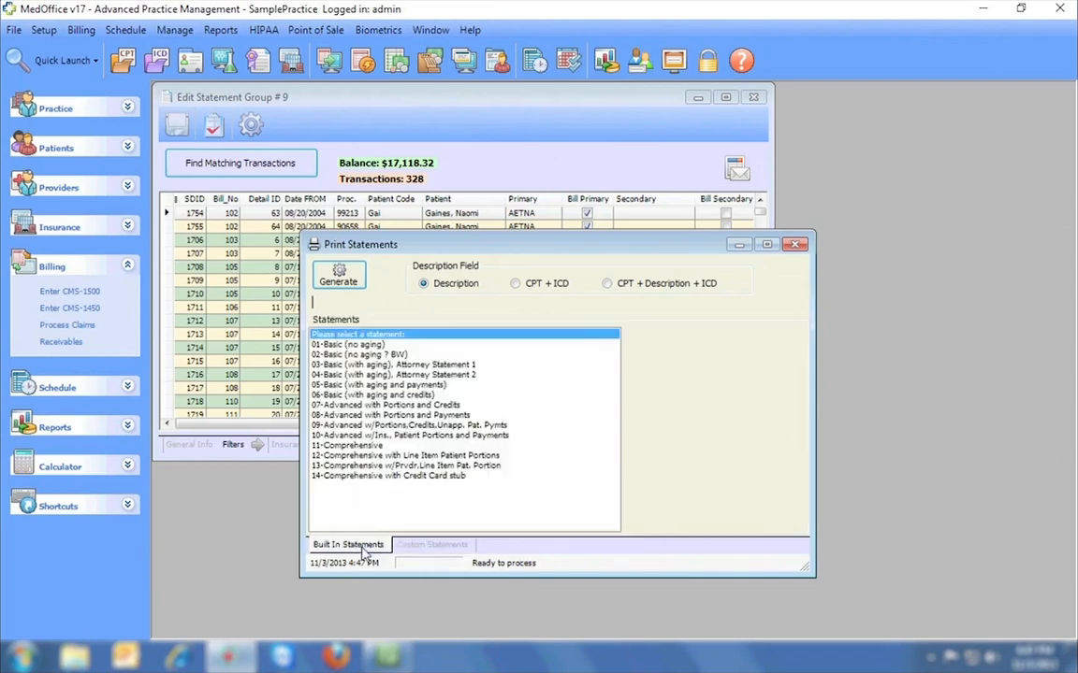
{"action": "left_click", "coordinate": [414, 478]}
{"action": "left_click", "coordinate": [339, 276]}
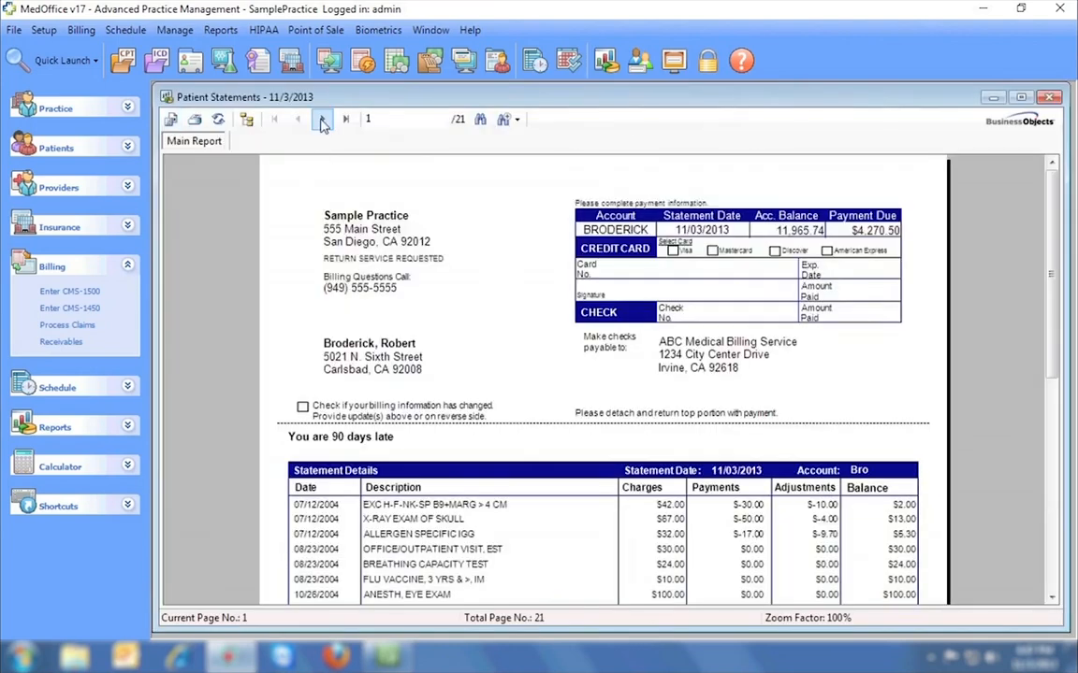
Page through the statement preview, then close the preview, printing options and October group.
{"action": "left_click", "coordinate": [322, 119]}
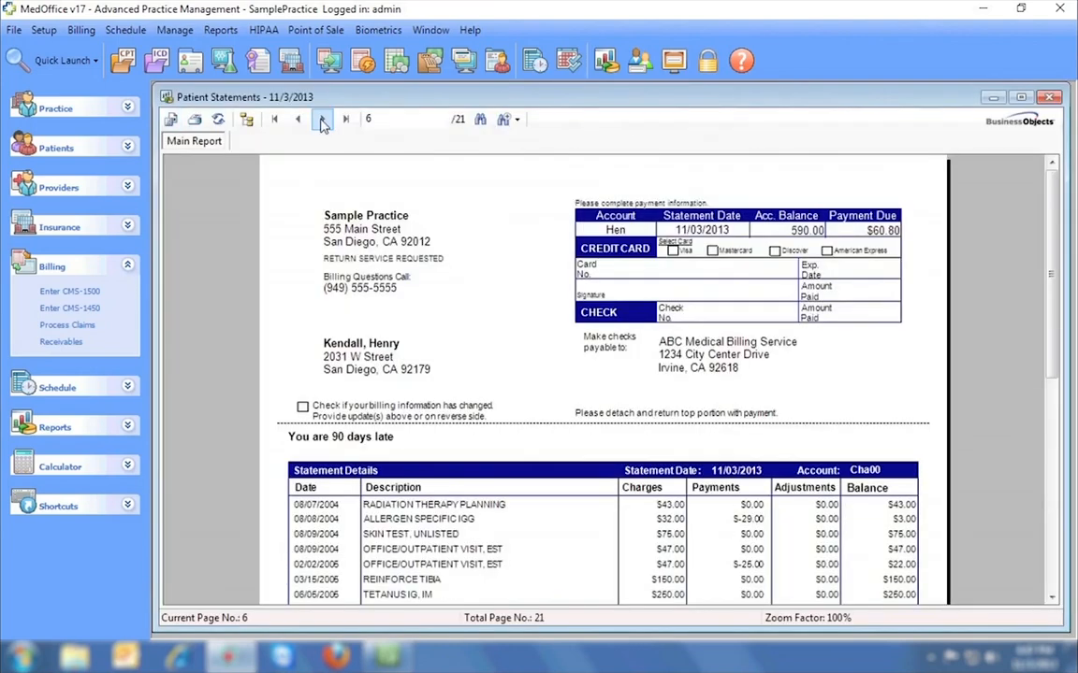
{"action": "left_click", "coordinate": [322, 120]}
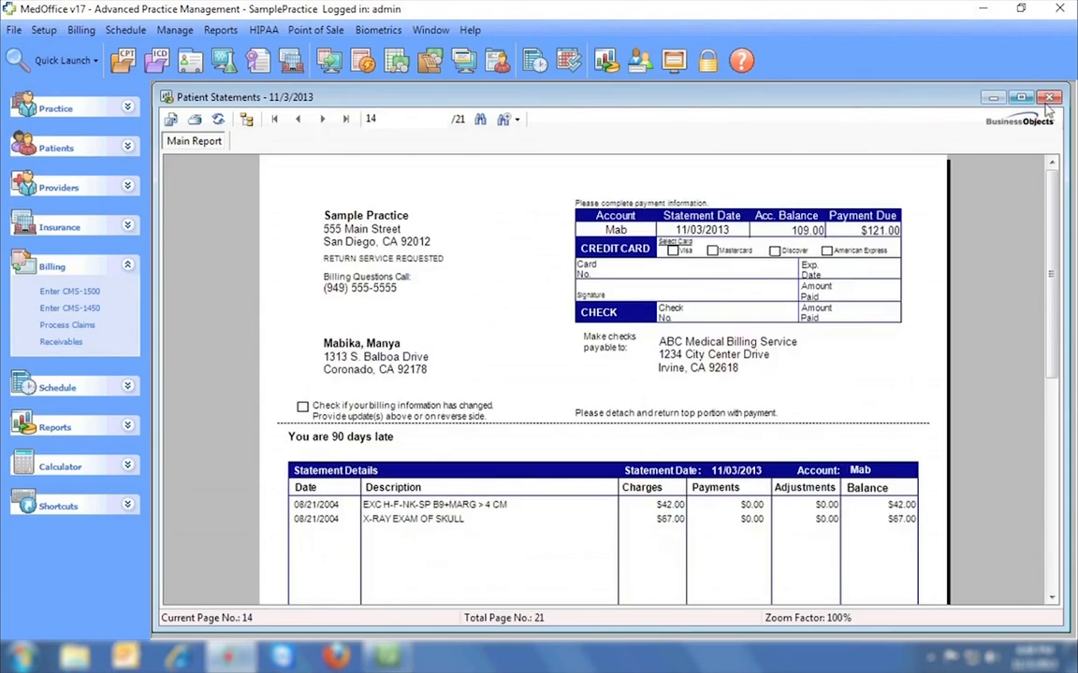
{"action": "left_click", "coordinate": [1048, 100]}
{"action": "left_click", "coordinate": [794, 244]}
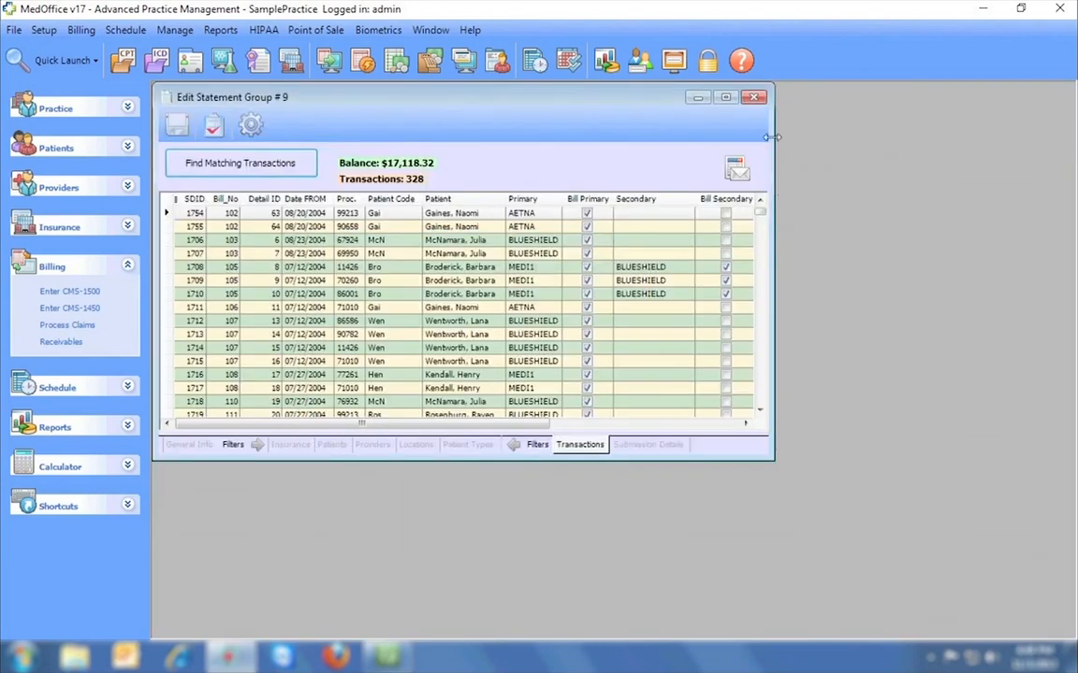
{"action": "left_click", "coordinate": [753, 98]}
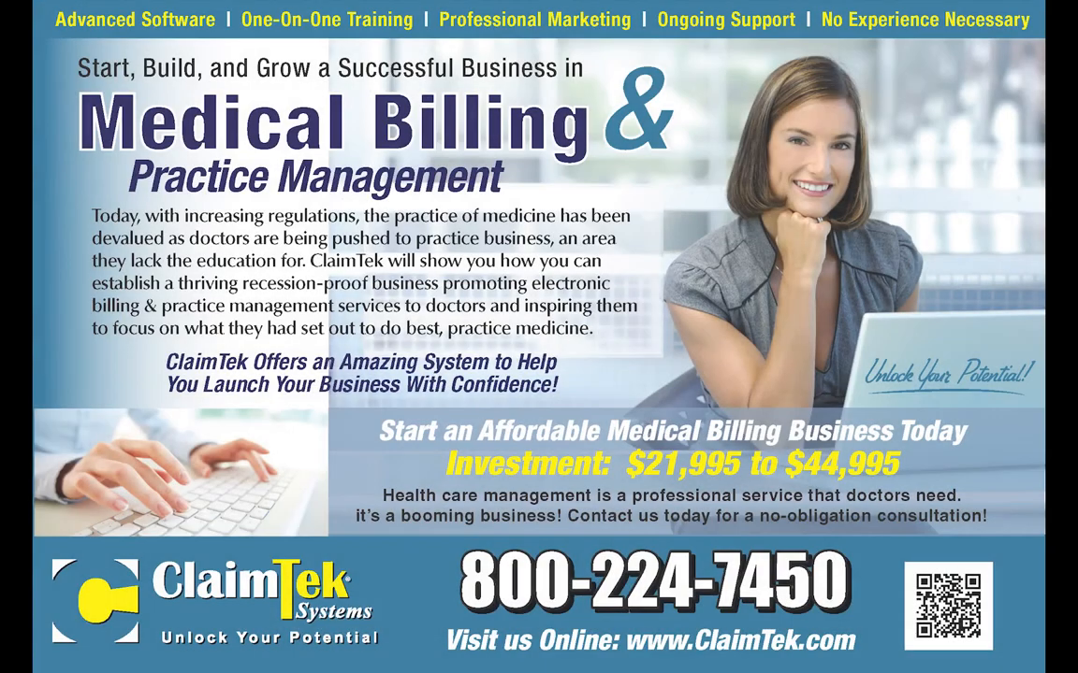